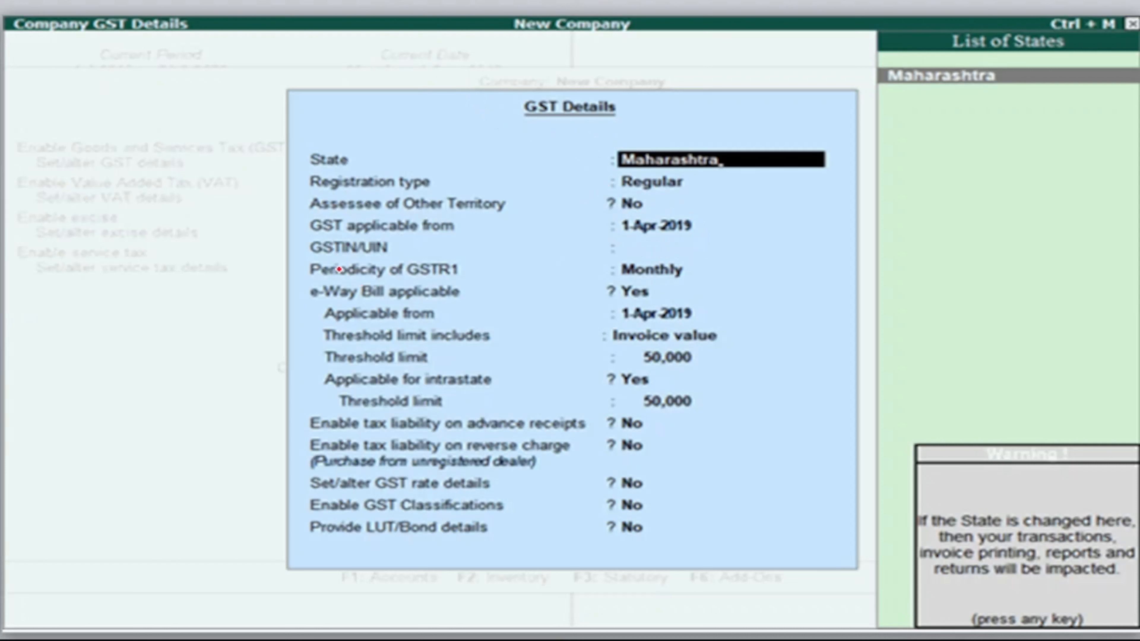
mouse_move(304, 262)
left_mouse_down()
mouse_move(719, 267)
mouse_move(783, 245)
mouse_move(353, 229)
mouse_move(291, 238)
mouse_move(305, 272)
left_mouse_up()
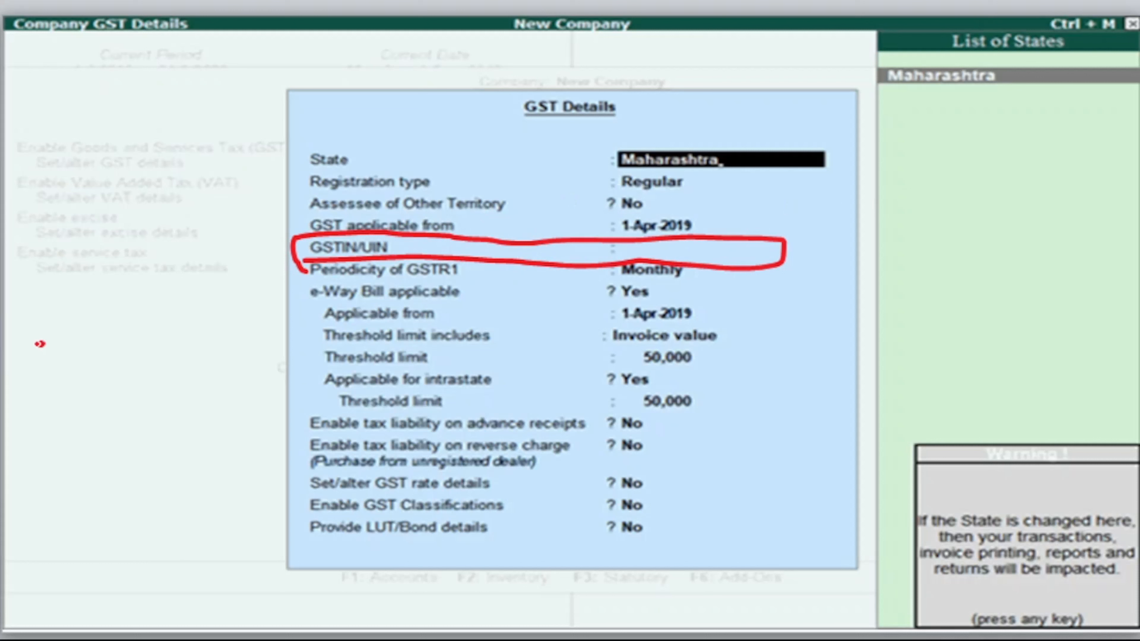
mouse_move(40, 344)
left_mouse_down()
mouse_move(65, 330)
mouse_move(88, 341)
mouse_move(76, 346)
left_mouse_up()
left_click(57, 369)
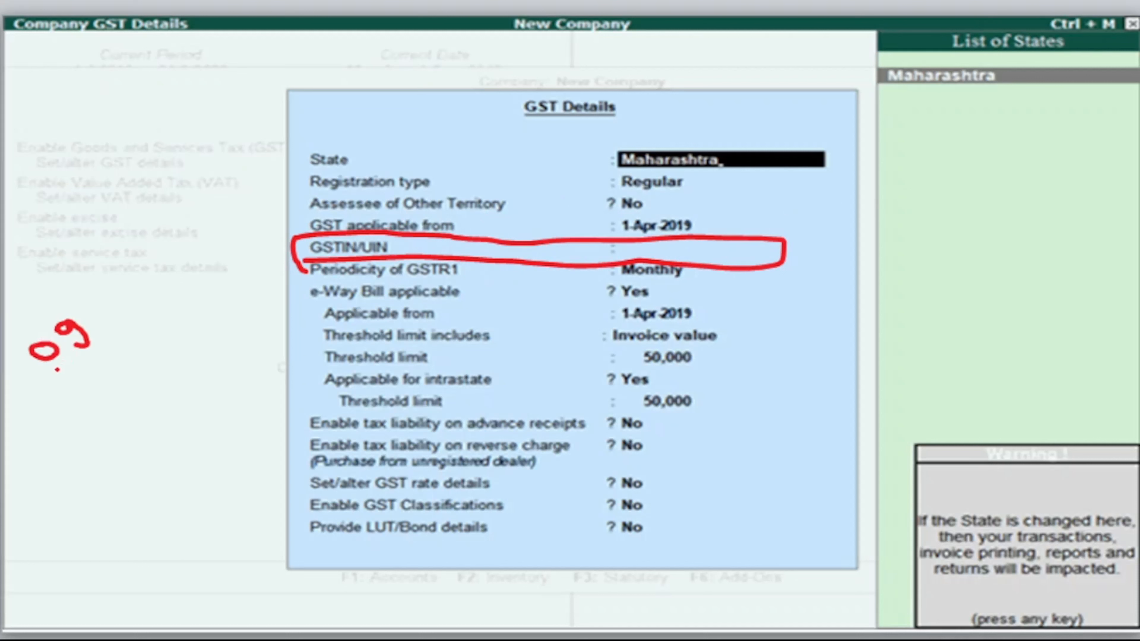
left_click_drag(92, 297, 108, 330)
mouse_move(91, 298)
left_mouse_down()
mouse_move(99, 290)
mouse_move(127, 318)
left_mouse_up()
left_click_drag(107, 316, 135, 300)
mouse_move(117, 280)
left_mouse_down()
mouse_move(145, 284)
mouse_move(172, 267)
mouse_move(167, 227)
mouse_move(214, 229)
mouse_move(219, 194)
left_mouse_up()
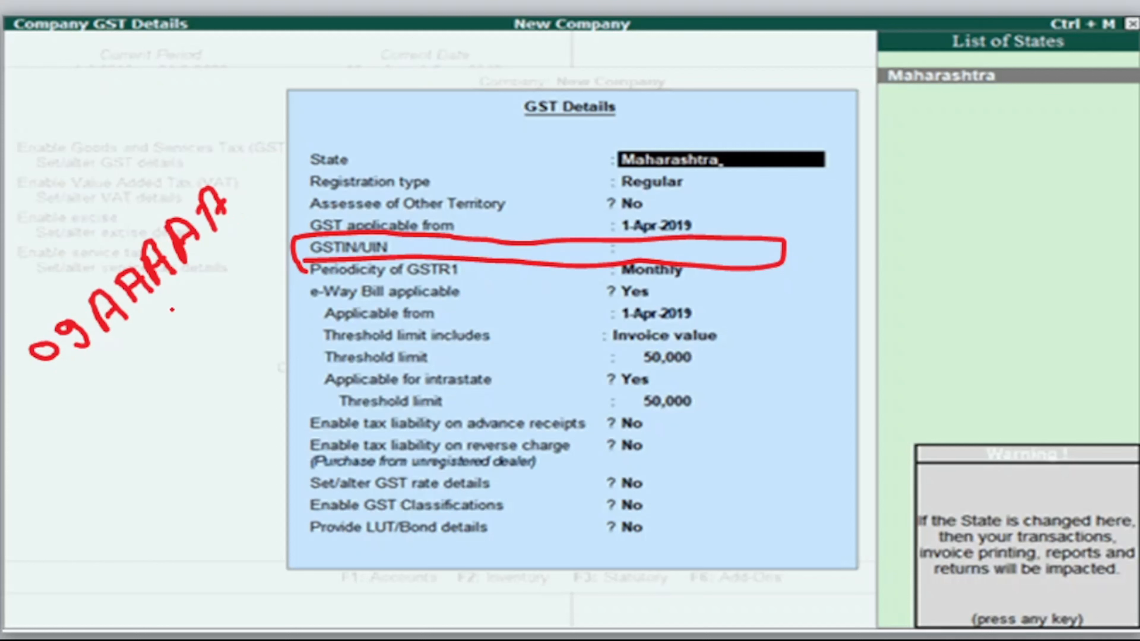
left_click_drag(121, 342, 233, 216)
mouse_move(222, 158)
left_mouse_down()
mouse_move(252, 187)
mouse_move(296, 103)
left_mouse_up()
mouse_move(294, 104)
left_mouse_down()
mouse_move(310, 120)
mouse_move(325, 106)
left_mouse_up()
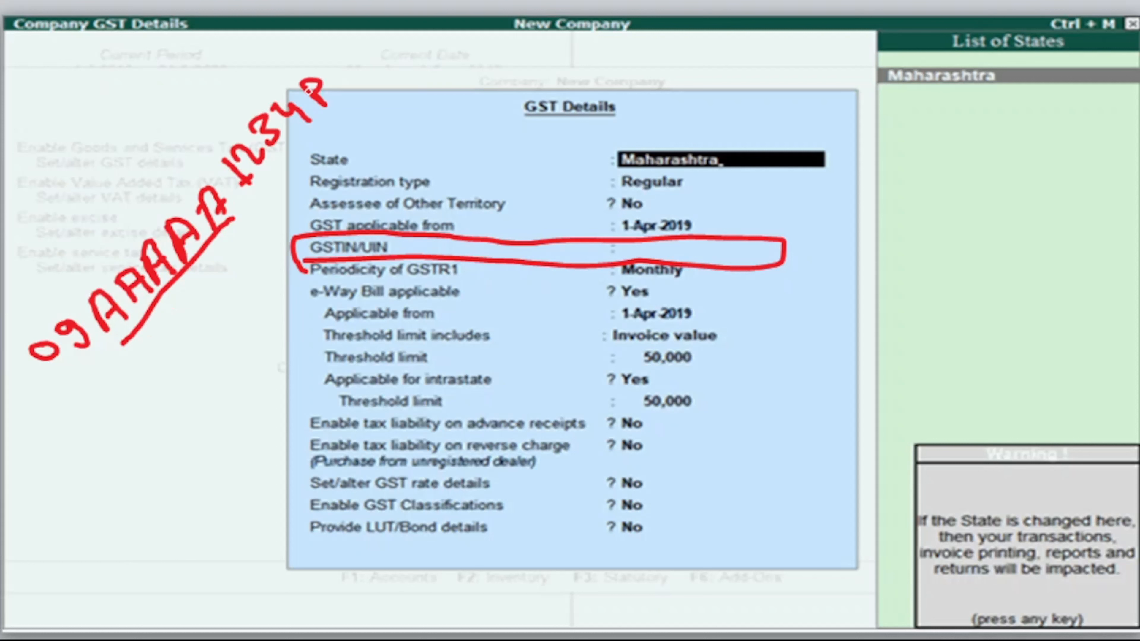
left_click_drag(333, 65, 362, 88)
left_click_drag(338, 105, 230, 230)
left_click_drag(305, 67, 82, 282)
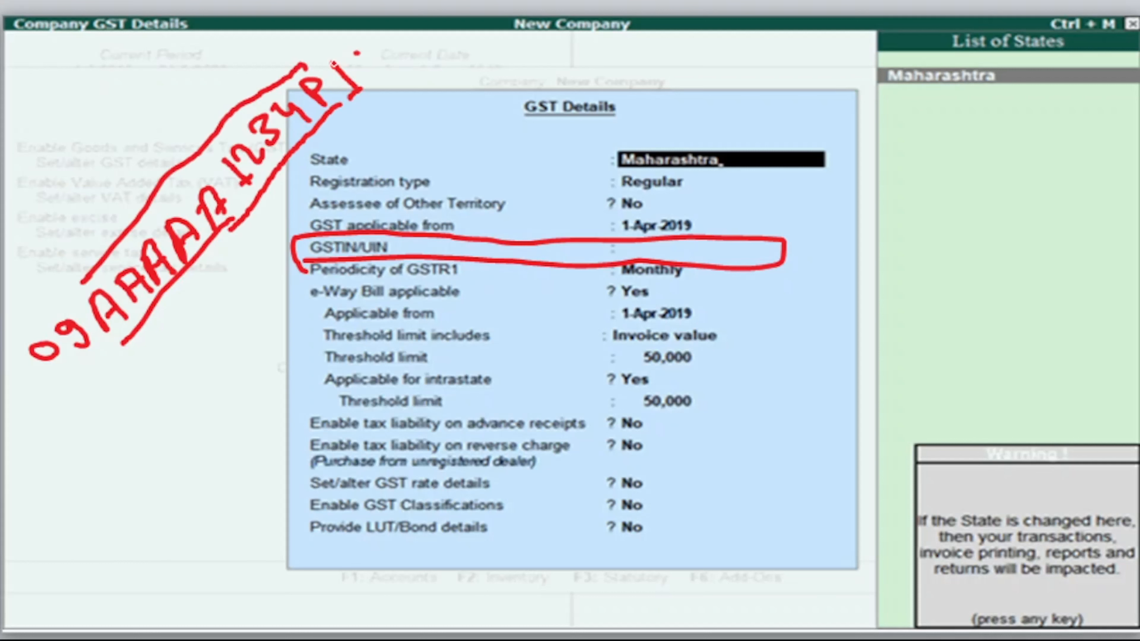
left_click_drag(332, 70, 359, 90)
left_click_drag(362, 90, 365, 90)
mouse_move(356, 53)
left_mouse_down()
mouse_move(377, 43)
mouse_move(373, 86)
mouse_move(399, 71)
left_mouse_up()
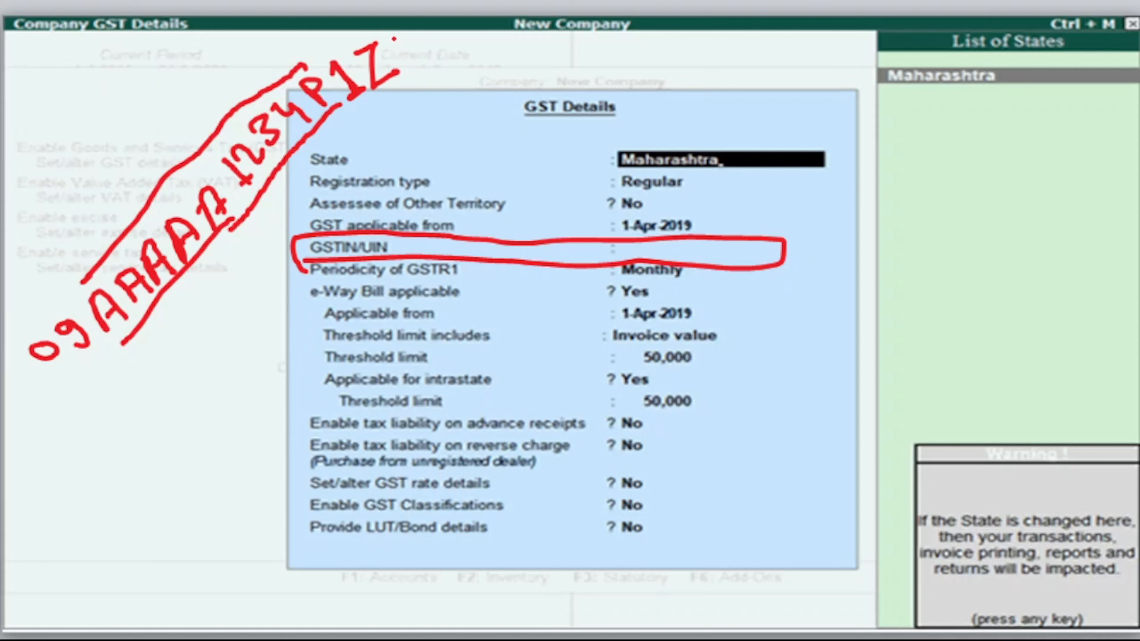
mouse_move(393, 39)
left_mouse_down()
mouse_move(410, 33)
mouse_move(406, 58)
left_mouse_up()
left_click_drag(340, 106, 445, 67)
left_click_drag(298, 70, 385, 31)
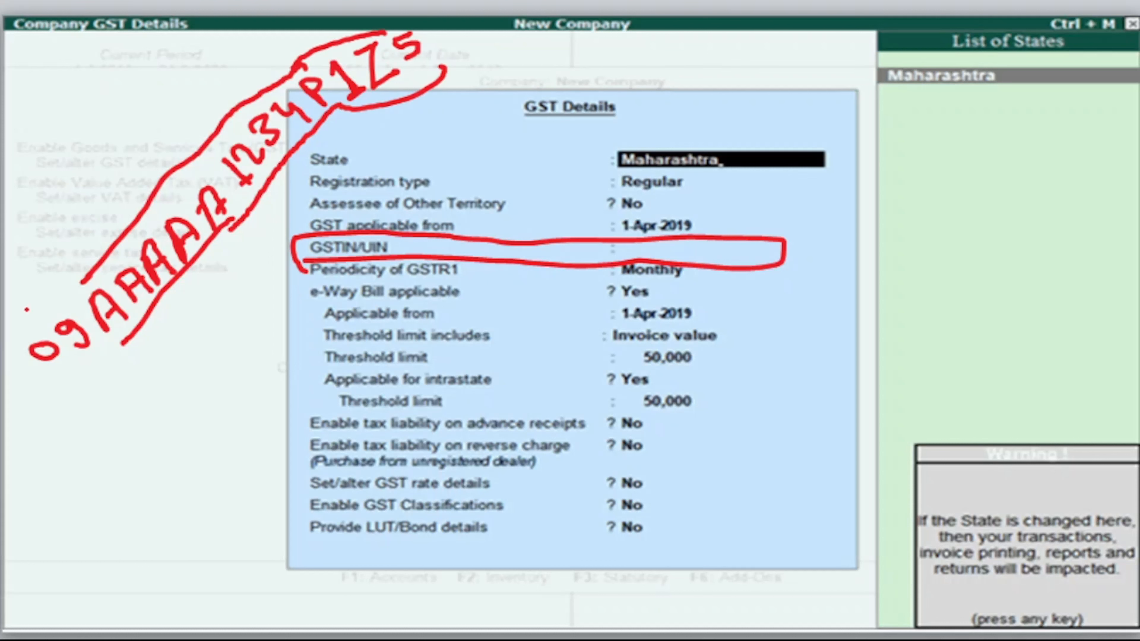
mouse_move(24, 306)
left_mouse_down()
mouse_move(20, 354)
mouse_move(117, 359)
mouse_move(179, 295)
mouse_move(51, 294)
mouse_move(94, 269)
left_mouse_up()
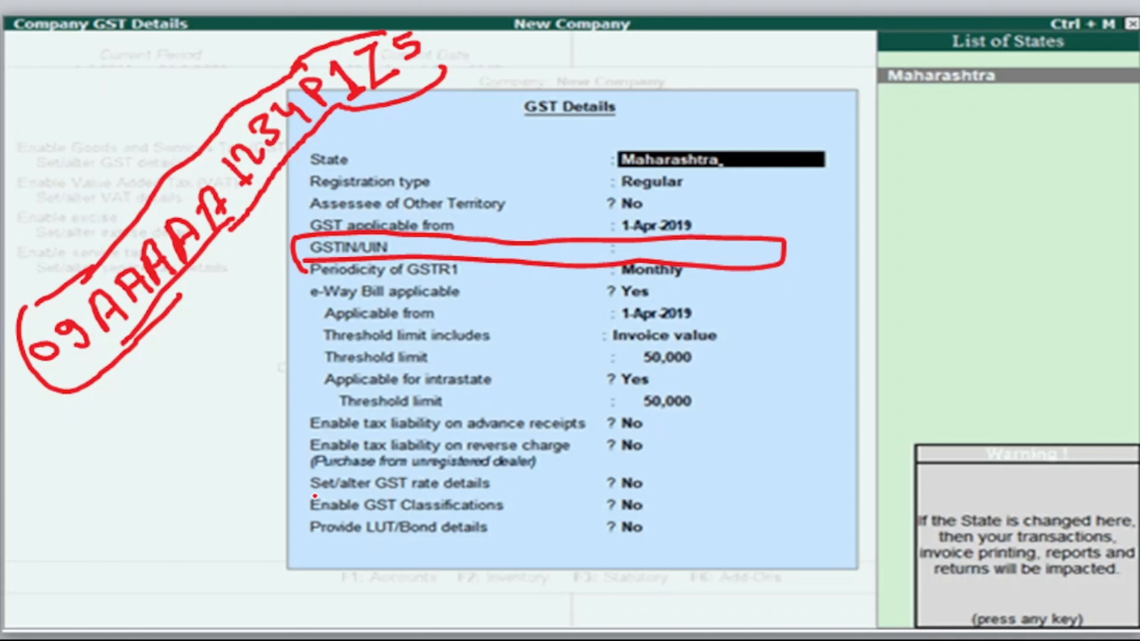
mouse_move(278, 484)
left_mouse_down()
mouse_move(291, 493)
mouse_move(308, 477)
left_mouse_up()
mouse_move(590, 490)
left_mouse_down()
mouse_move(673, 487)
mouse_move(649, 466)
mouse_move(587, 474)
mouse_move(591, 493)
left_mouse_up()
left_click_drag(717, 454, 739, 455)
left_click_drag(726, 465, 724, 496)
left_click_drag(742, 467, 790, 472)
left_click(807, 454)
left_click_drag(737, 521, 815, 493)
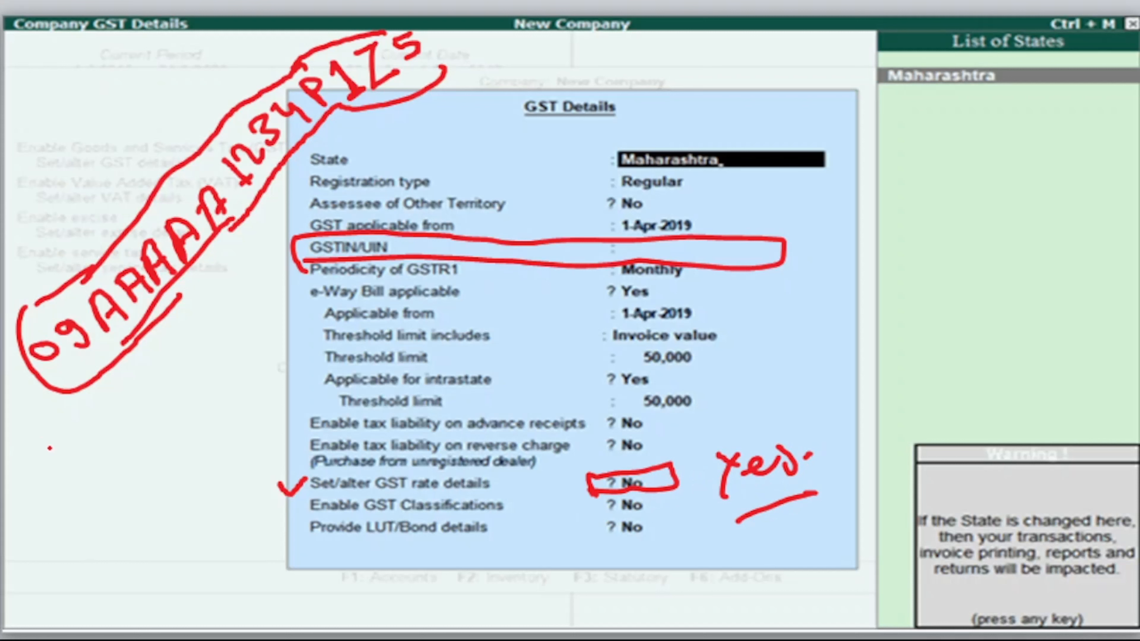
mouse_move(40, 449)
left_mouse_down()
mouse_move(106, 404)
mouse_move(134, 458)
mouse_move(63, 494)
mouse_move(136, 457)
left_mouse_up()
mouse_move(27, 429)
left_mouse_down()
mouse_move(18, 450)
mouse_move(33, 464)
mouse_move(48, 441)
mouse_move(43, 454)
left_mouse_up()
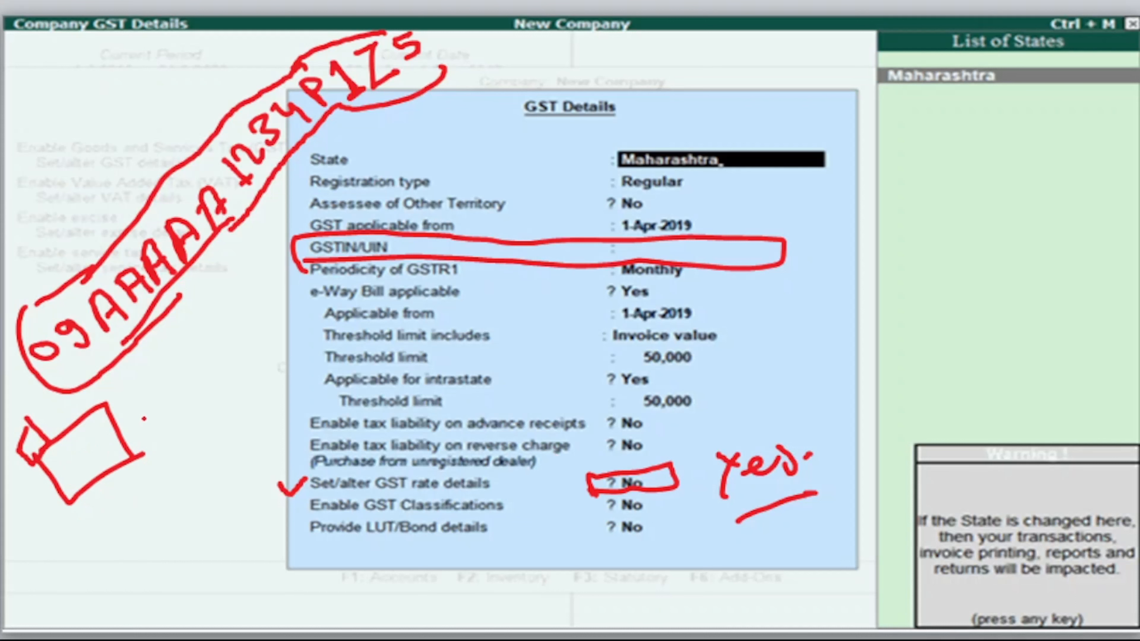
mouse_move(154, 375)
left_mouse_down()
mouse_move(142, 393)
mouse_move(173, 380)
mouse_move(206, 386)
mouse_move(220, 352)
left_mouse_up()
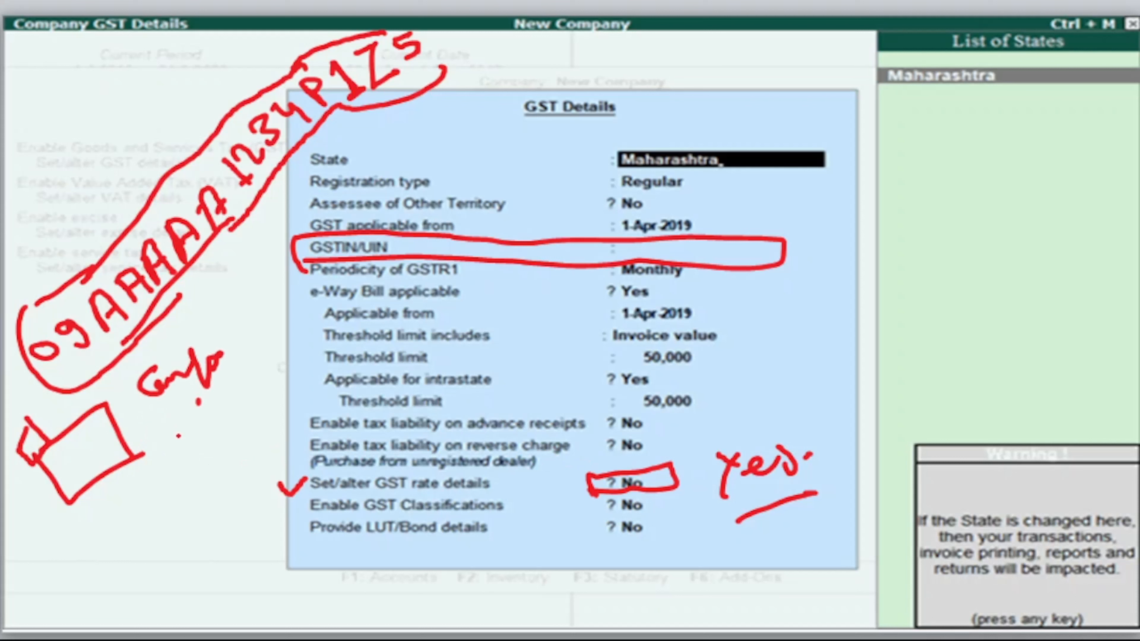
mouse_move(160, 423)
left_mouse_down()
mouse_move(153, 458)
mouse_move(227, 394)
mouse_move(251, 408)
left_mouse_up()
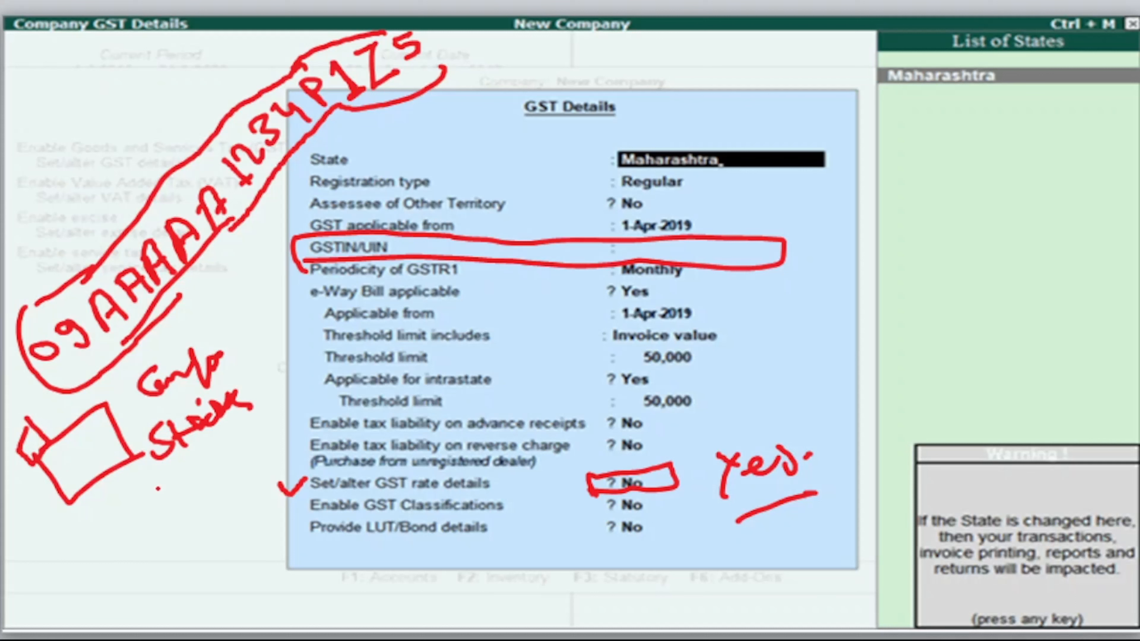
left_click_drag(149, 489, 267, 421)
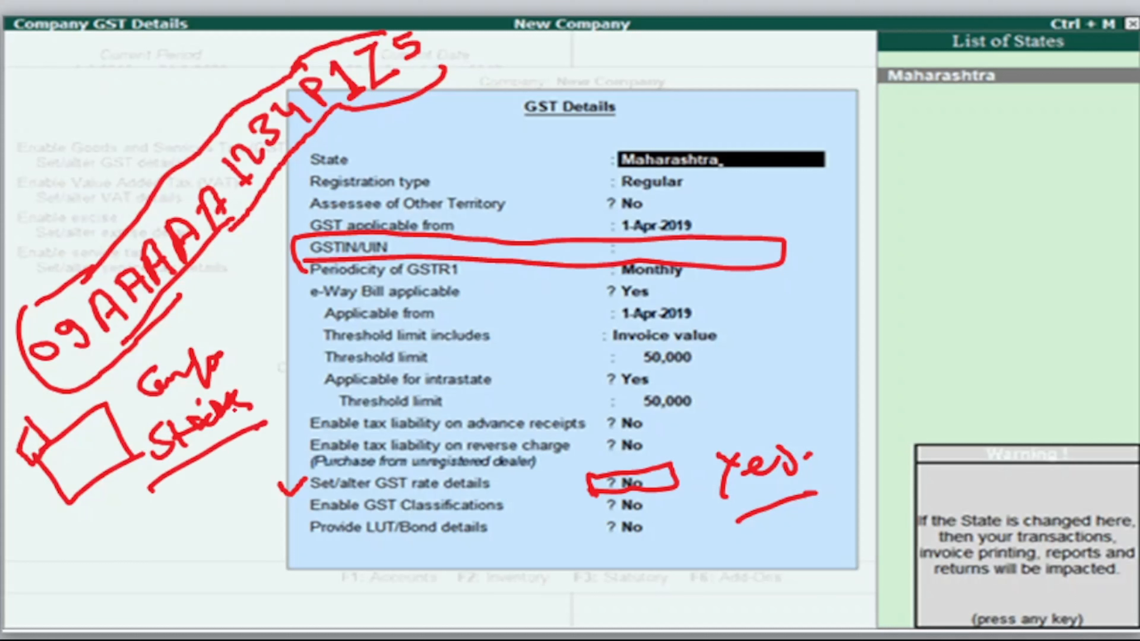
left_click_drag(252, 372, 282, 392)
left_click_drag(181, 502, 160, 529)
left_click_drag(188, 487, 202, 511)
left_click(211, 492)
left_click_drag(190, 504, 259, 465)
left_click_drag(232, 509, 258, 496)
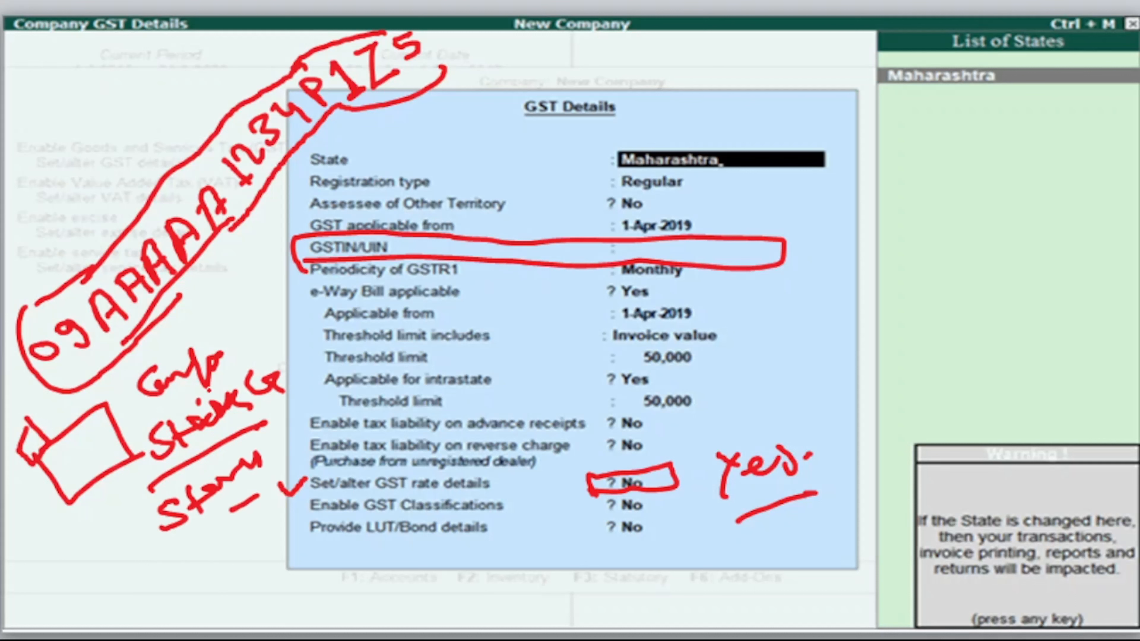
left_click_drag(267, 441, 278, 455)
mouse_move(261, 434)
left_mouse_down()
mouse_move(271, 431)
mouse_move(281, 452)
left_mouse_up()
mouse_move(239, 330)
left_mouse_down()
mouse_move(110, 463)
mouse_move(166, 553)
mouse_move(251, 522)
mouse_move(263, 496)
left_mouse_up()
left_click(185, 553)
left_click_drag(61, 546, 123, 527)
mouse_move(93, 521)
left_mouse_down()
mouse_move(112, 525)
mouse_move(111, 546)
mouse_move(84, 542)
mouse_move(135, 530)
left_mouse_up()
mouse_move(134, 530)
left_mouse_down()
mouse_move(117, 549)
mouse_move(136, 507)
mouse_move(114, 511)
mouse_move(141, 503)
left_mouse_up()
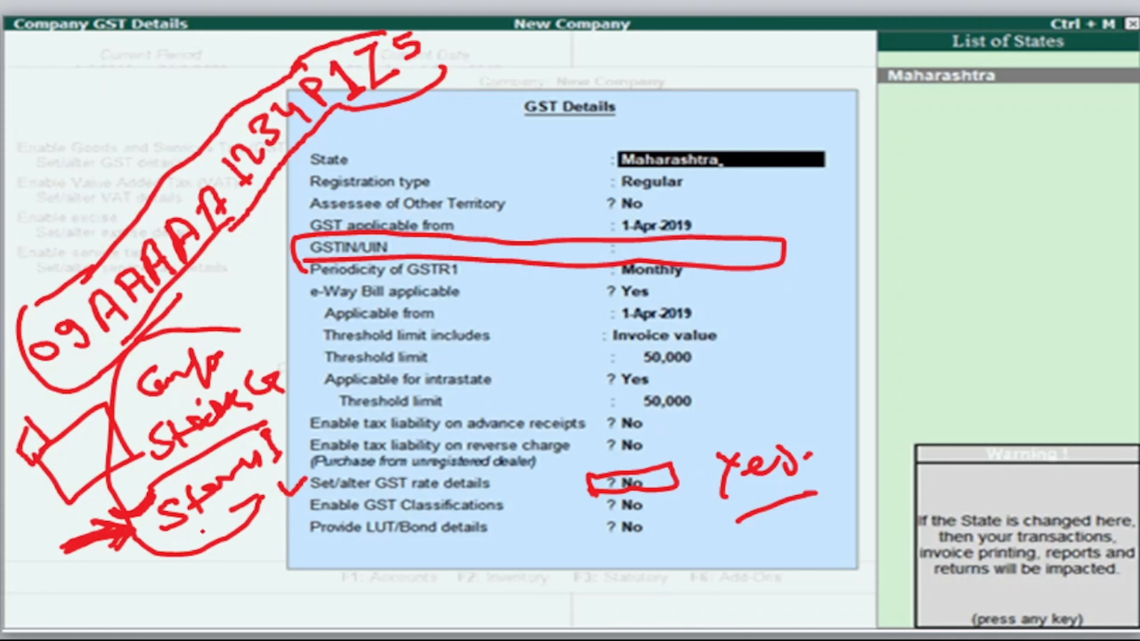
mouse_move(201, 541)
left_mouse_down()
mouse_move(200, 516)
mouse_move(189, 525)
mouse_move(207, 525)
left_mouse_up()
mouse_move(203, 448)
left_mouse_down()
mouse_move(209, 469)
mouse_move(201, 438)
mouse_move(197, 448)
mouse_move(216, 440)
mouse_move(200, 441)
mouse_move(221, 451)
mouse_move(175, 392)
mouse_move(173, 410)
mouse_move(185, 408)
mouse_move(177, 393)
mouse_move(184, 413)
mouse_move(175, 391)
mouse_move(181, 412)
mouse_move(193, 409)
mouse_move(180, 415)
mouse_move(180, 389)
mouse_move(139, 446)
left_mouse_up()
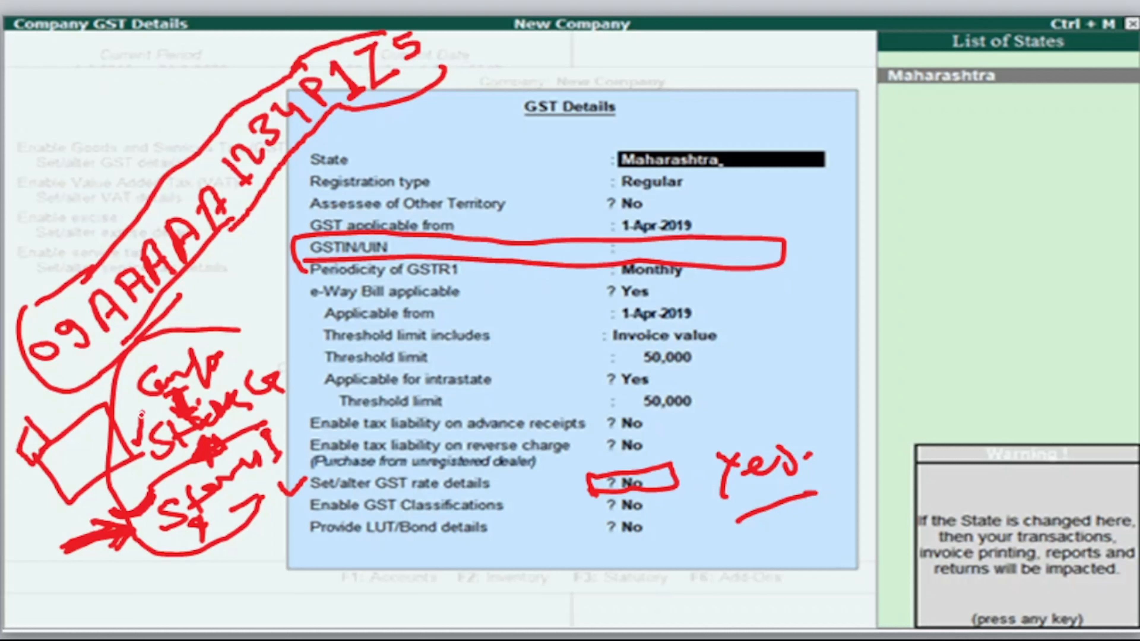
left_click_drag(150, 505, 136, 528)
mouse_move(229, 342)
left_mouse_down()
mouse_move(148, 353)
mouse_move(134, 403)
mouse_move(220, 391)
mouse_move(216, 348)
left_mouse_up()
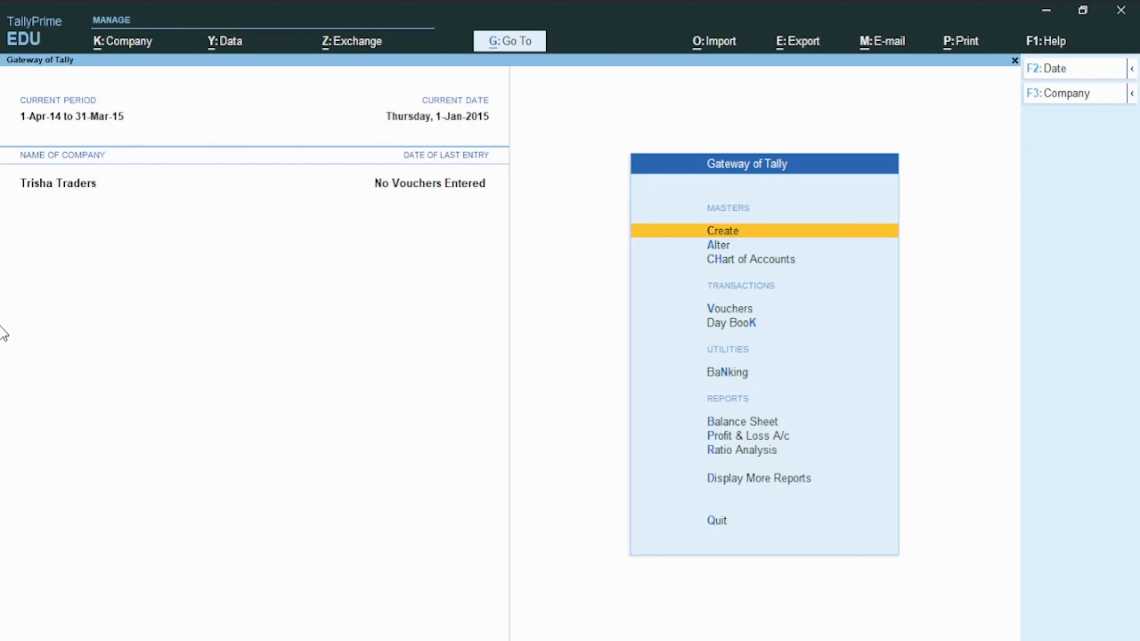
Open the company features of Trisha Traders and set Maintain Inventory and Integrate Accounts with Inventory to Yes.
key("F11")
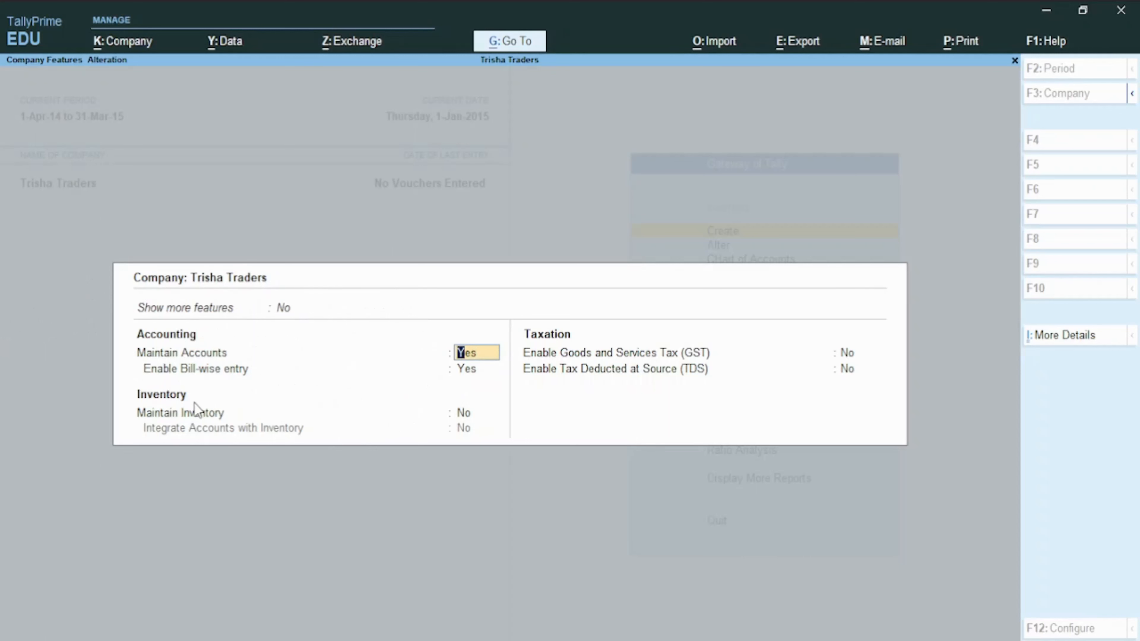
left_click(464, 411)
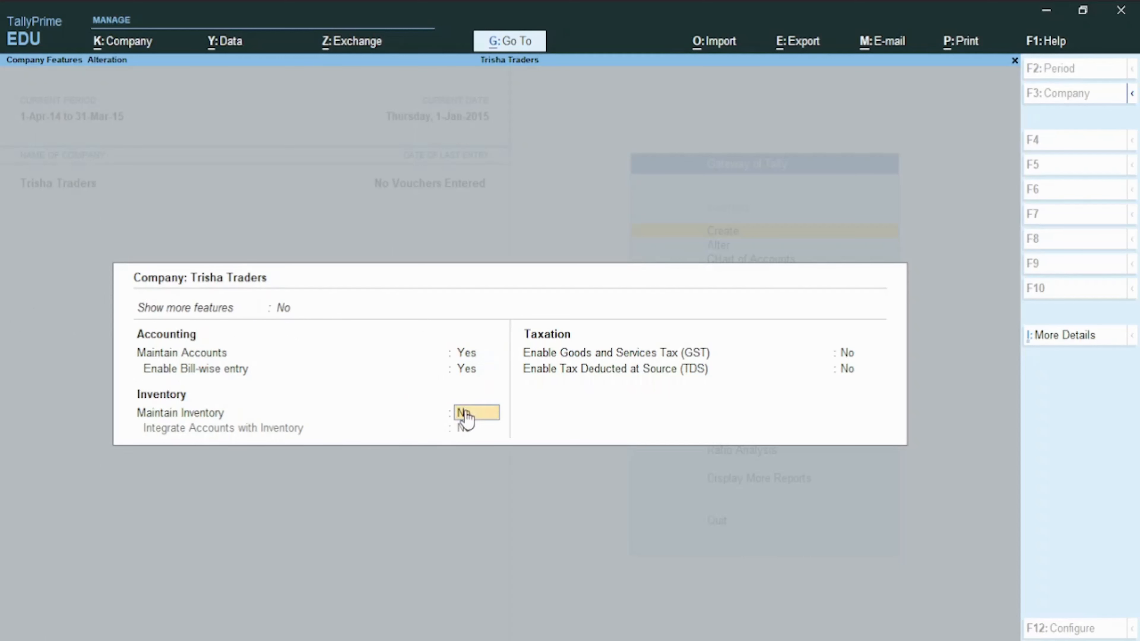
type("yes")
key("Return")
type("y")
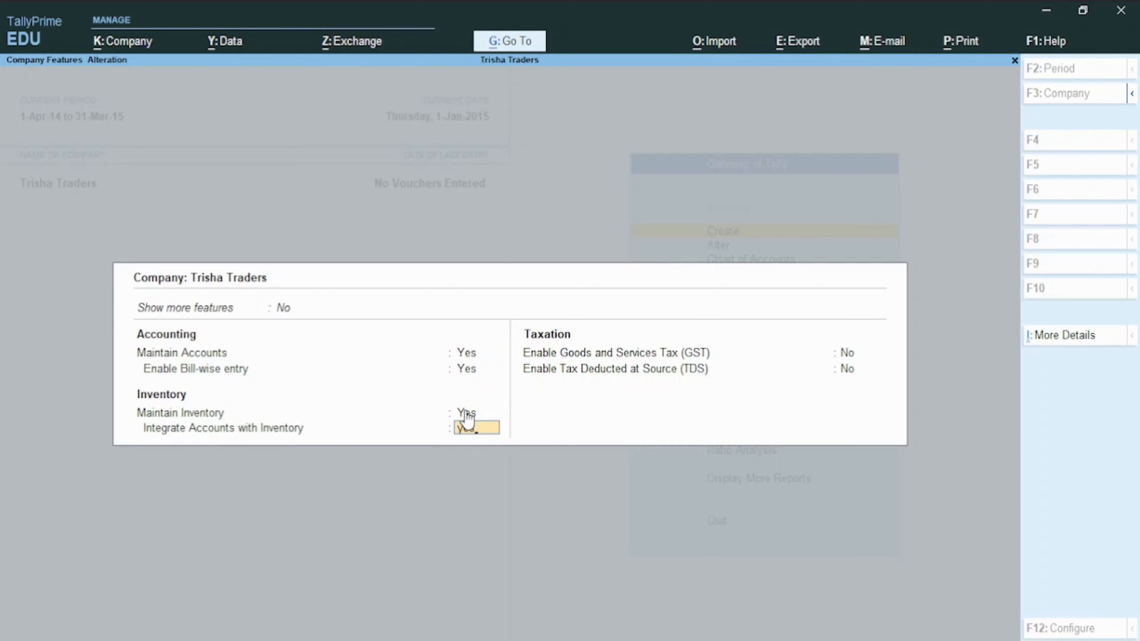
key("Return")
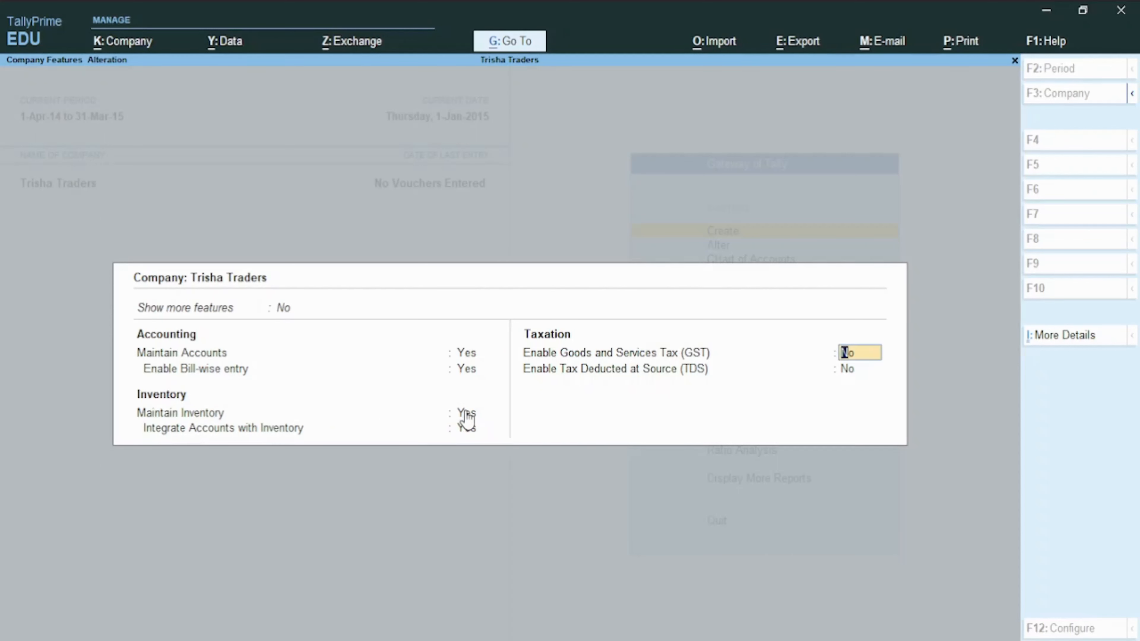
Enable Goods and Services Tax, accepting state Uttar Pradesh, registration type Regular, Assessee of Other Territory No and applicable date 1-Jul-17.
type("yes")
key("Return")
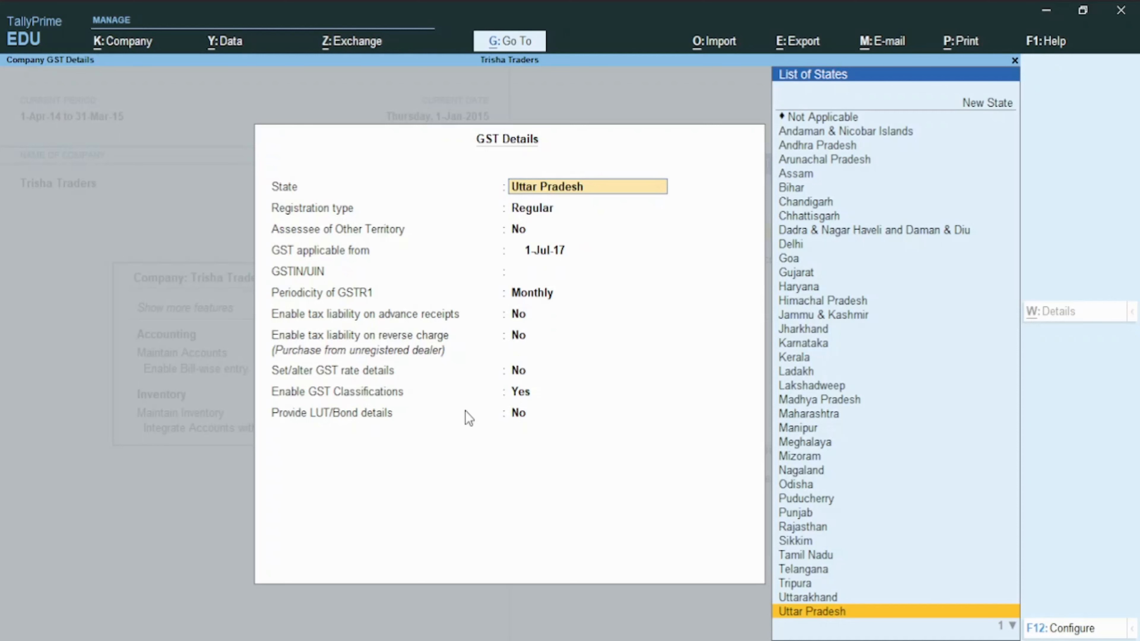
key("Return")
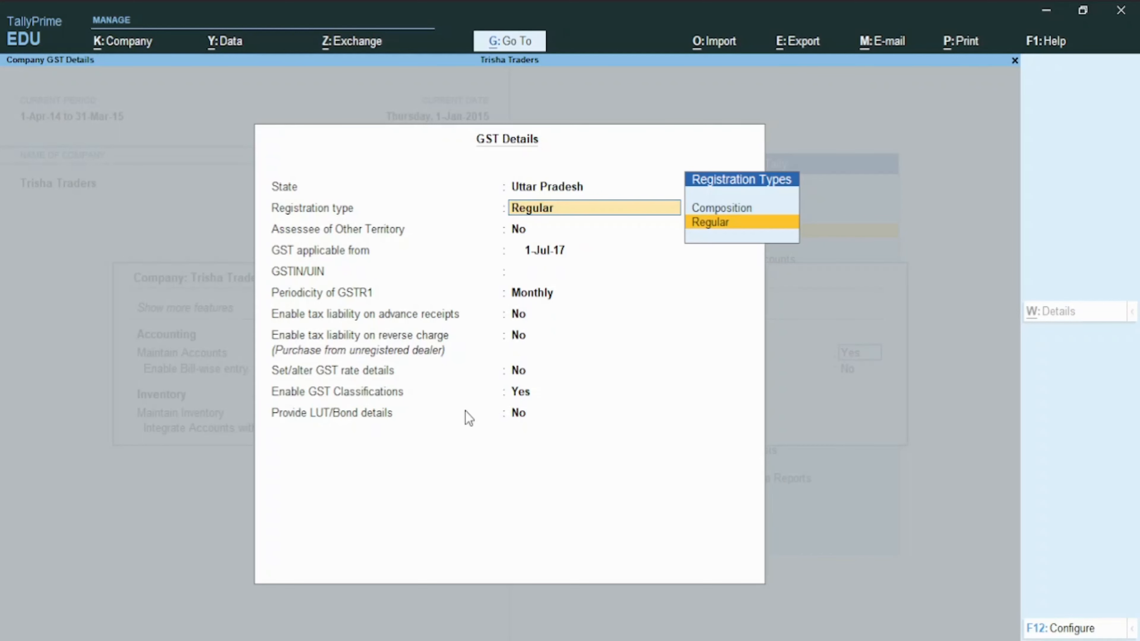
key("Return")
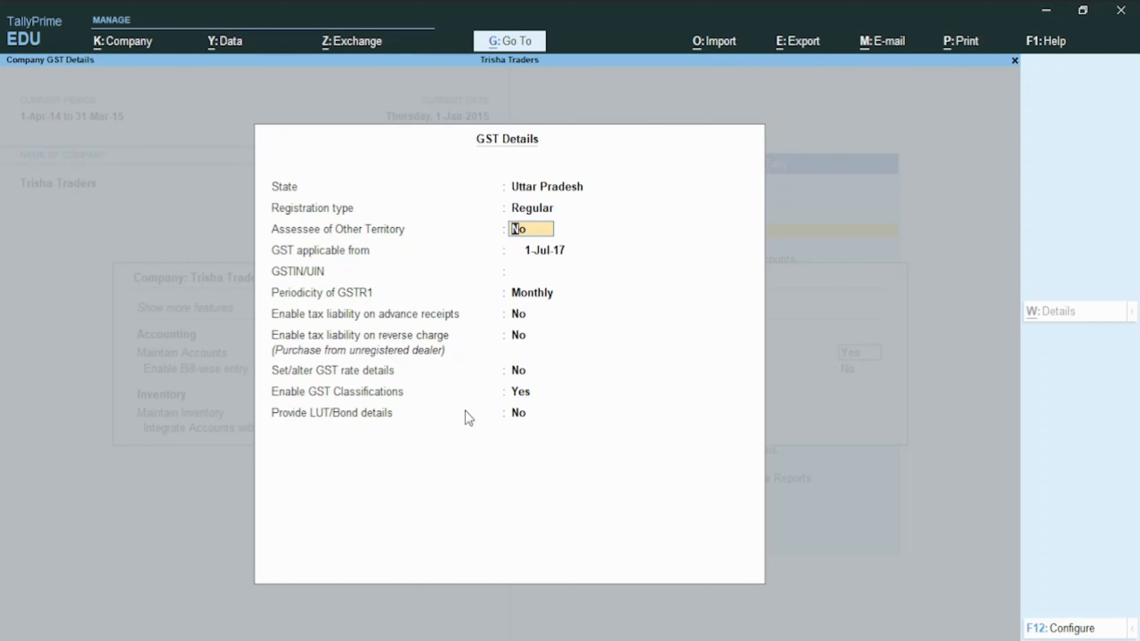
key("Return")
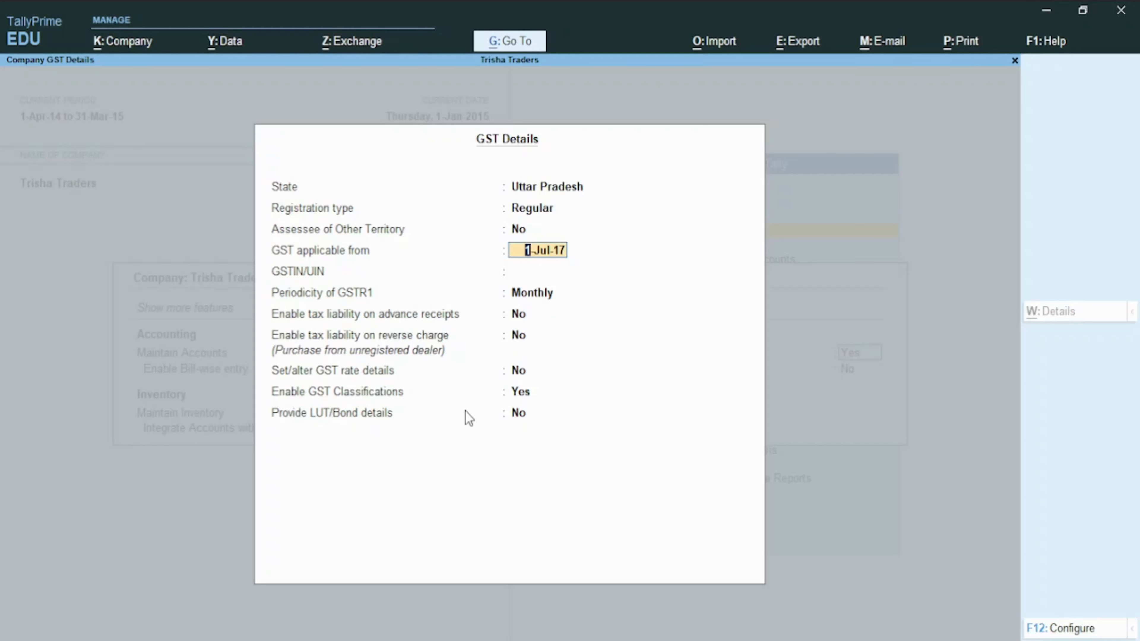
key("Return")
Enter the company's GST registration number in the GSTIN/UIN field and accept it.
type("09")
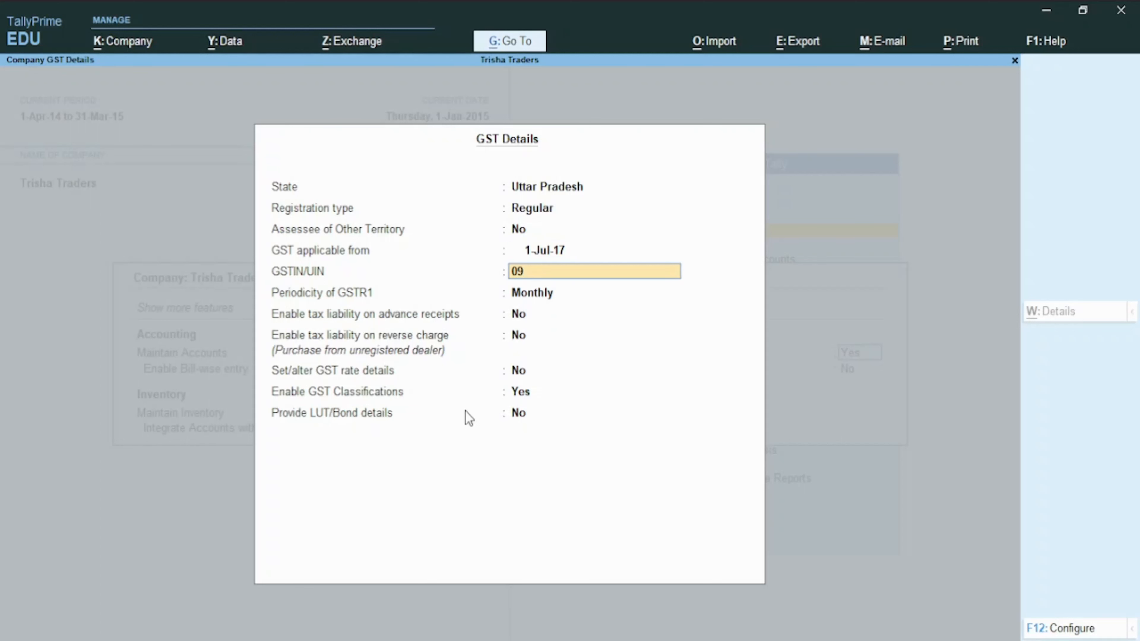
type("AAAAA1234")
type("P1Z5")
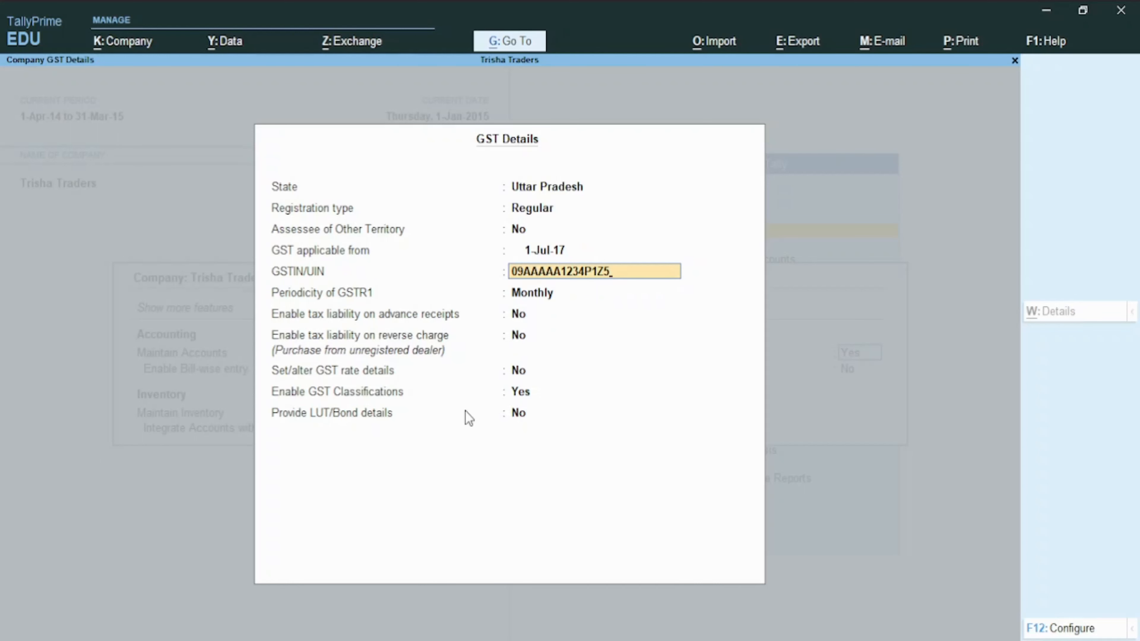
key("Return")
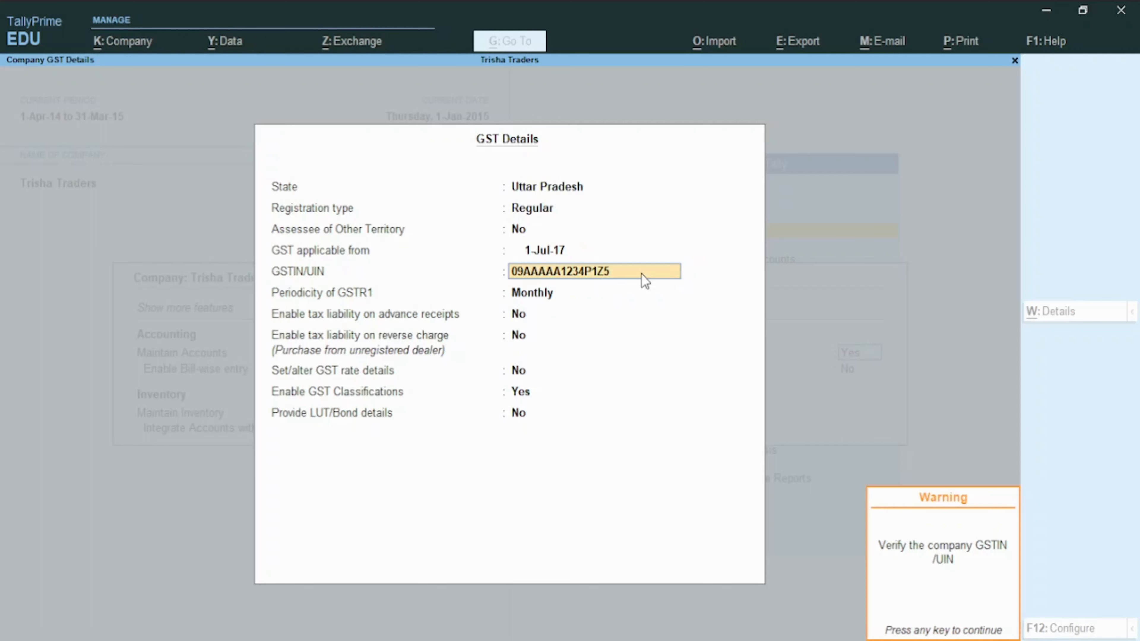
key("Return")
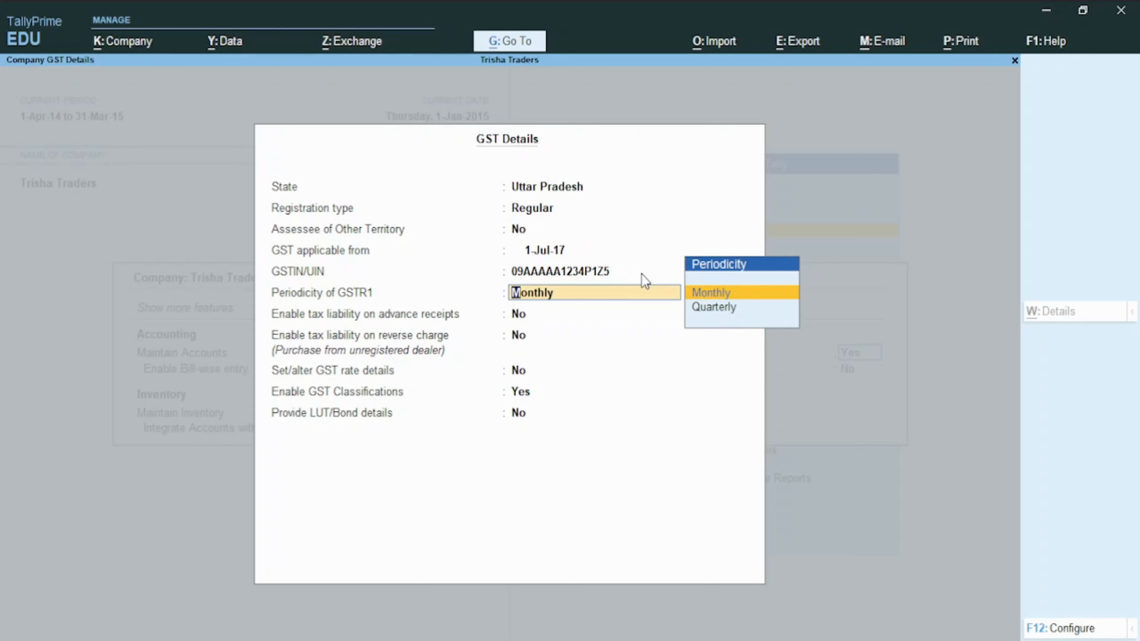
Set the periodicity of GSTR1 to Quarterly and keep tax liability on advance receipts and reverse charge at No.
key("Down")
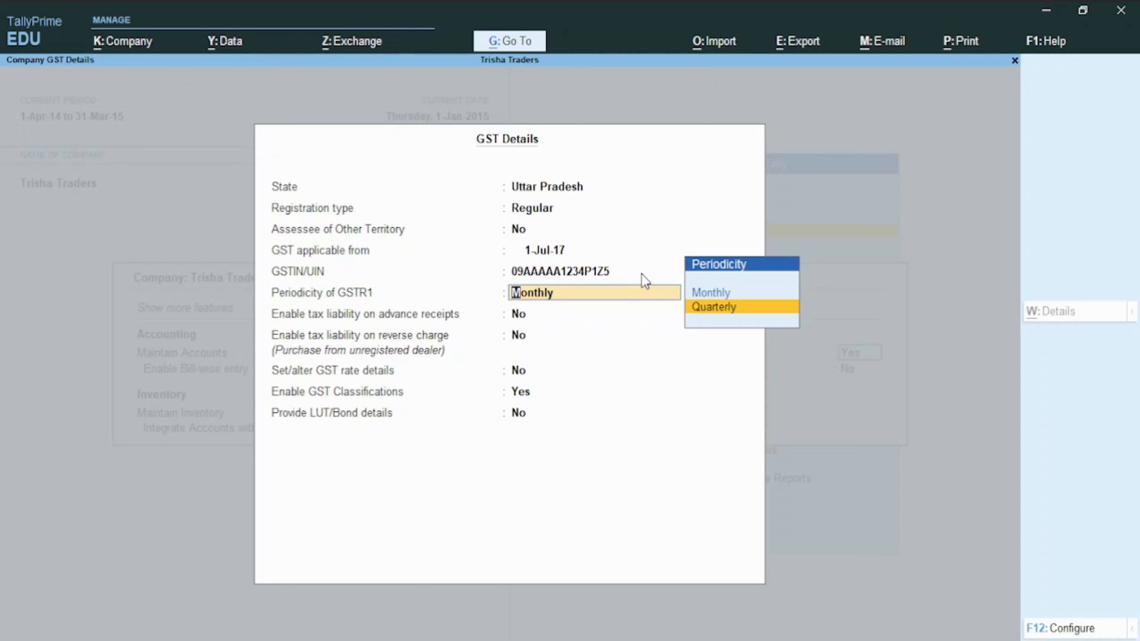
key("Return")
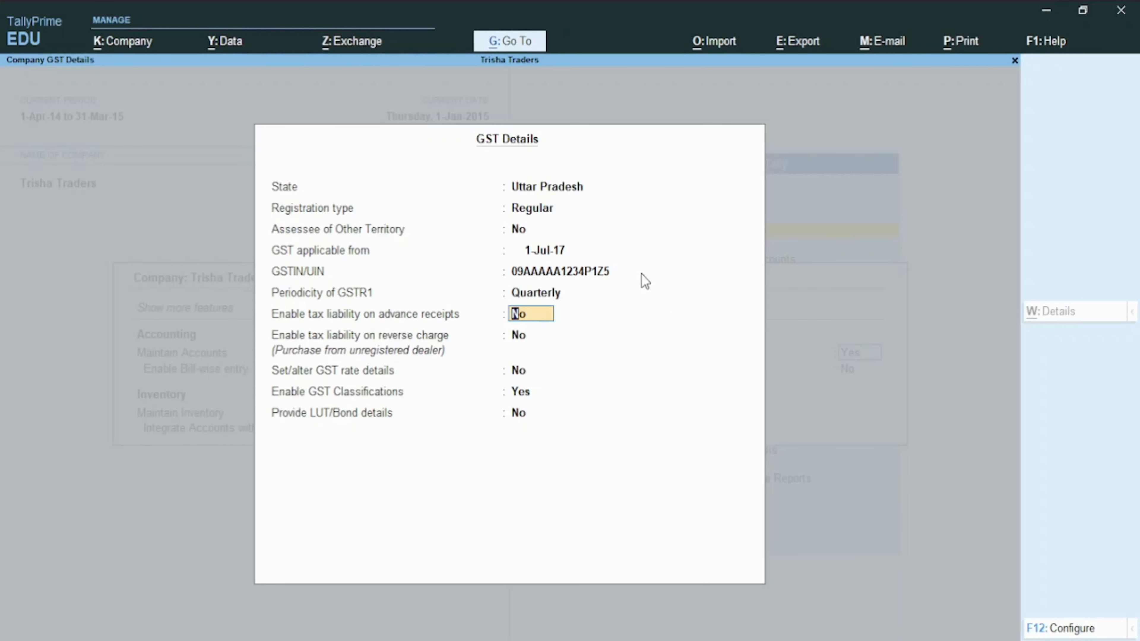
key("Return")
key("Return")
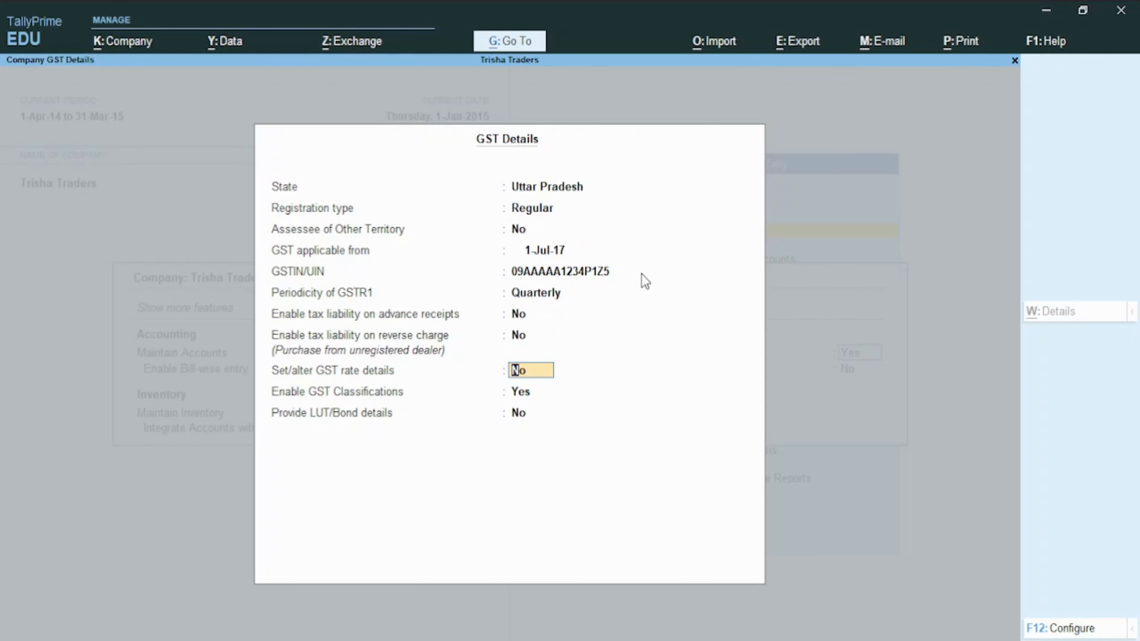
Set Set/alter GST rate details to Yes and choose Taxable as the company's taxability.
type("y")
key("Return")
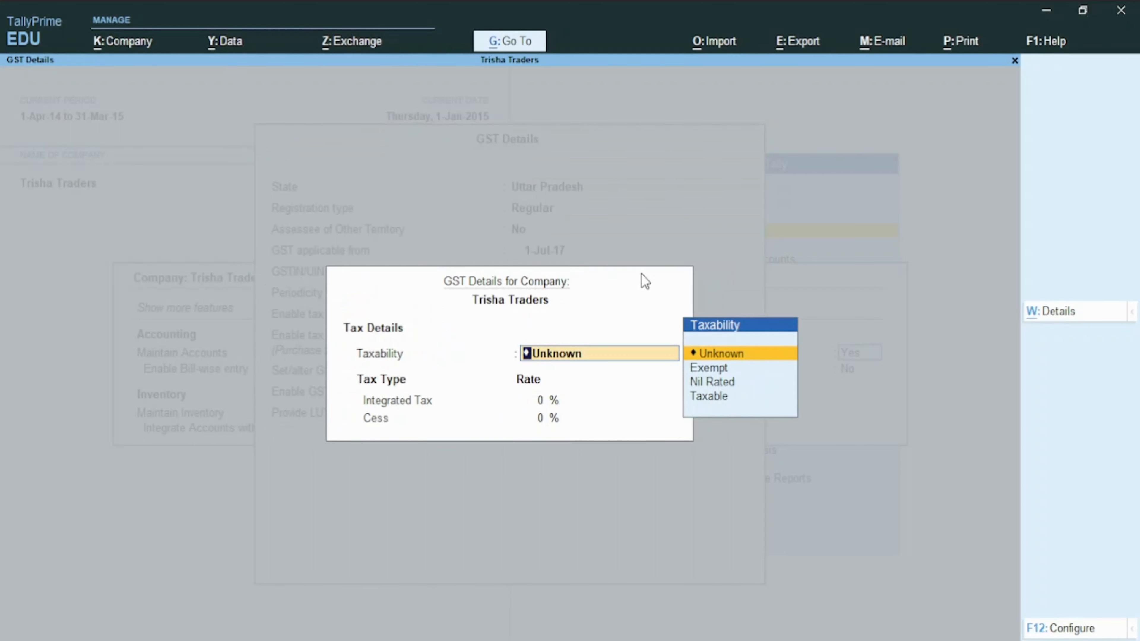
key("Down")
key("Down")
key("Down")
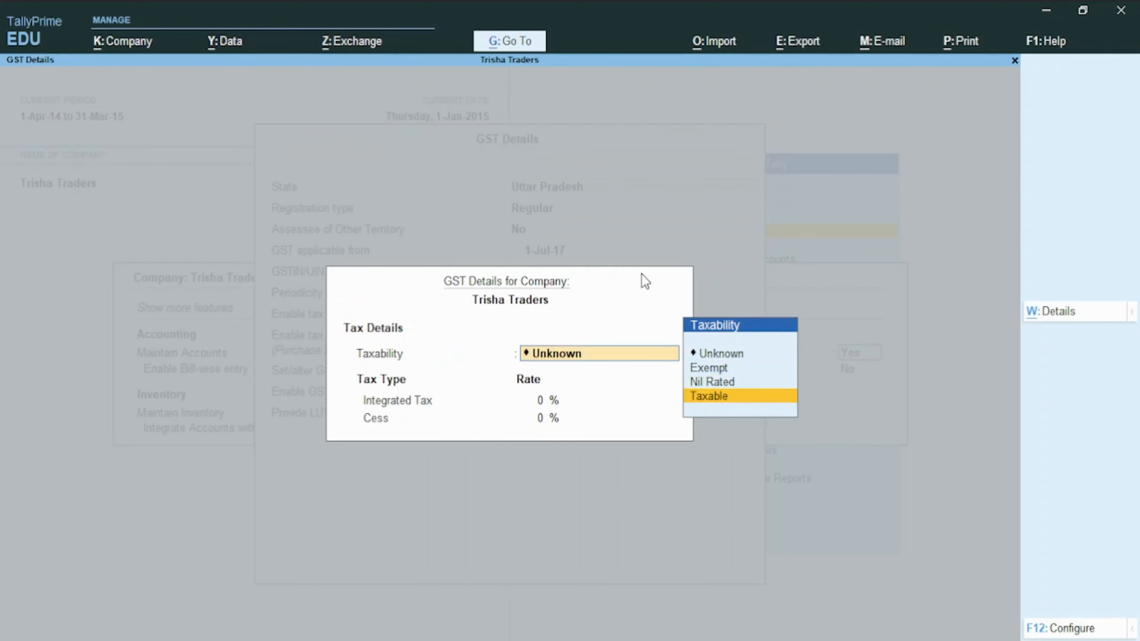
key("Return")
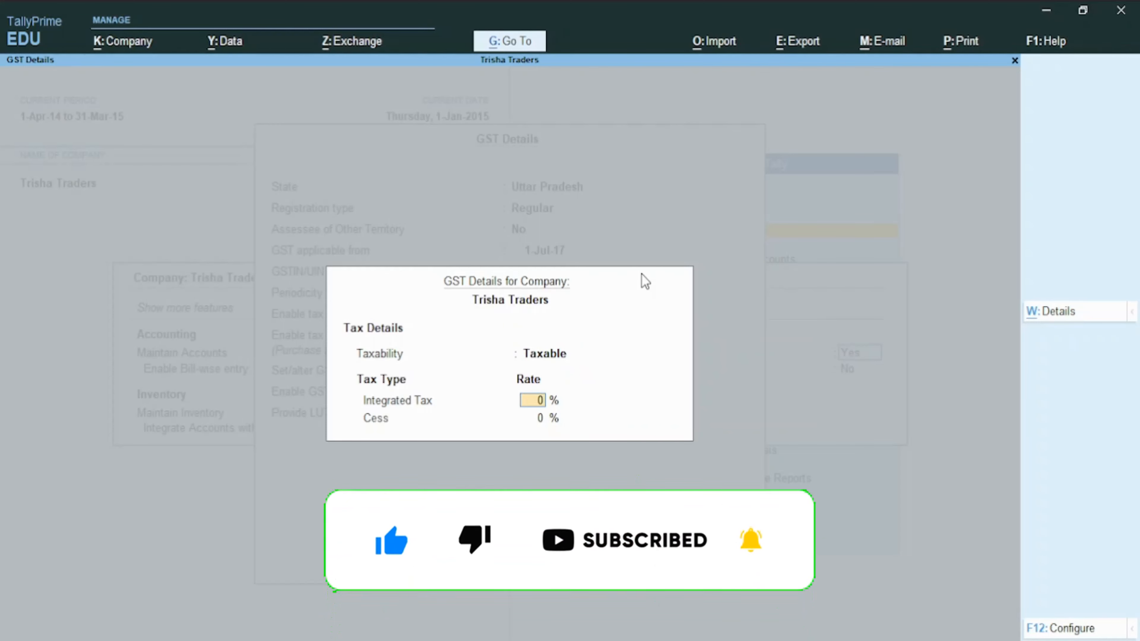
Set the Integrated Tax rate to 18% and save the company's GST details and feature settings.
type("18")
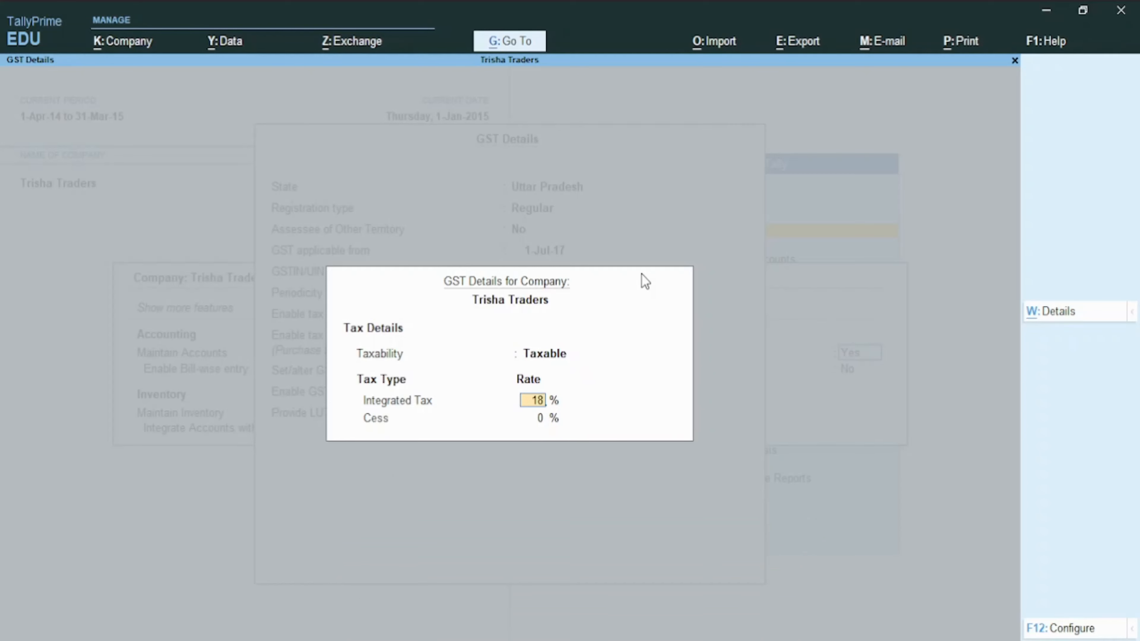
key("Return")
key("Return")
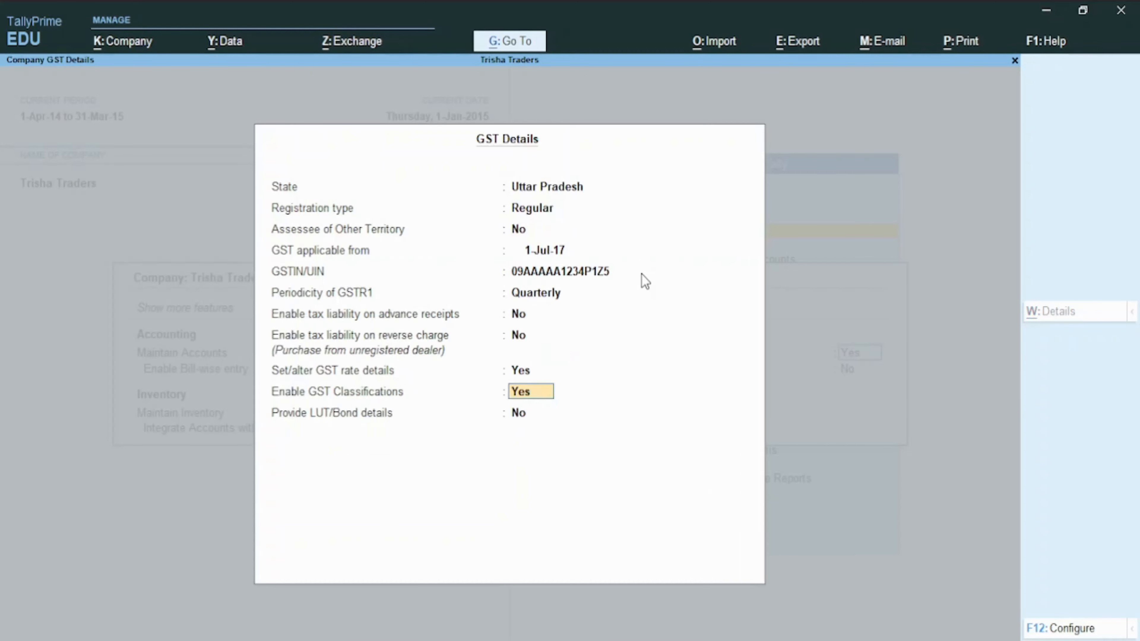
key("ctrl")
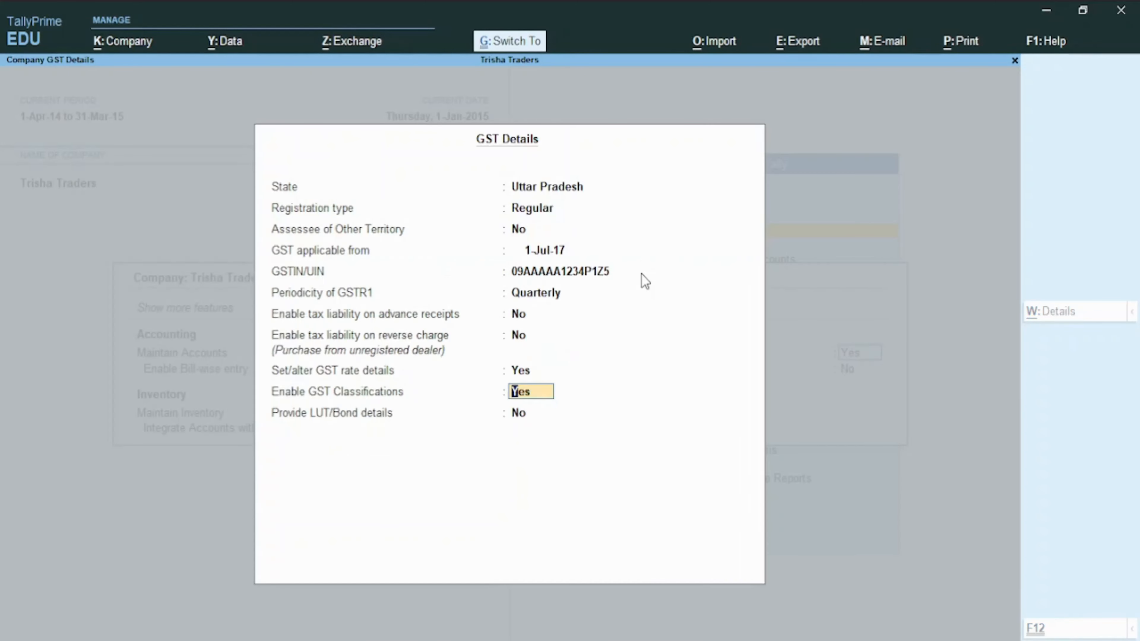
key("ctrl+a")
key("ctrl")
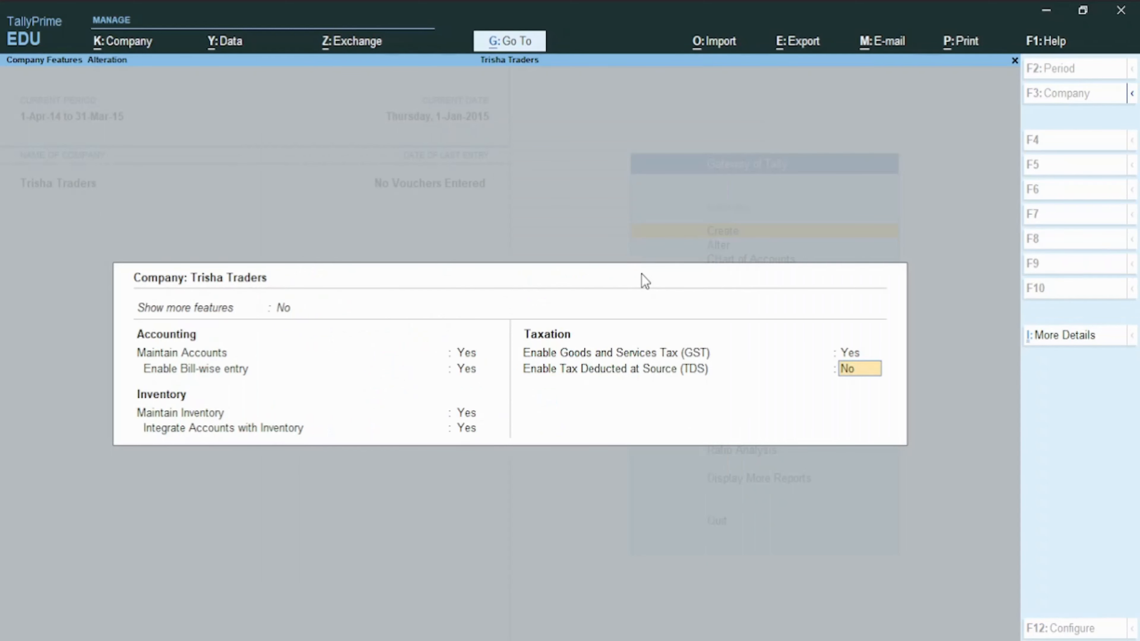
key("ctrl+a")
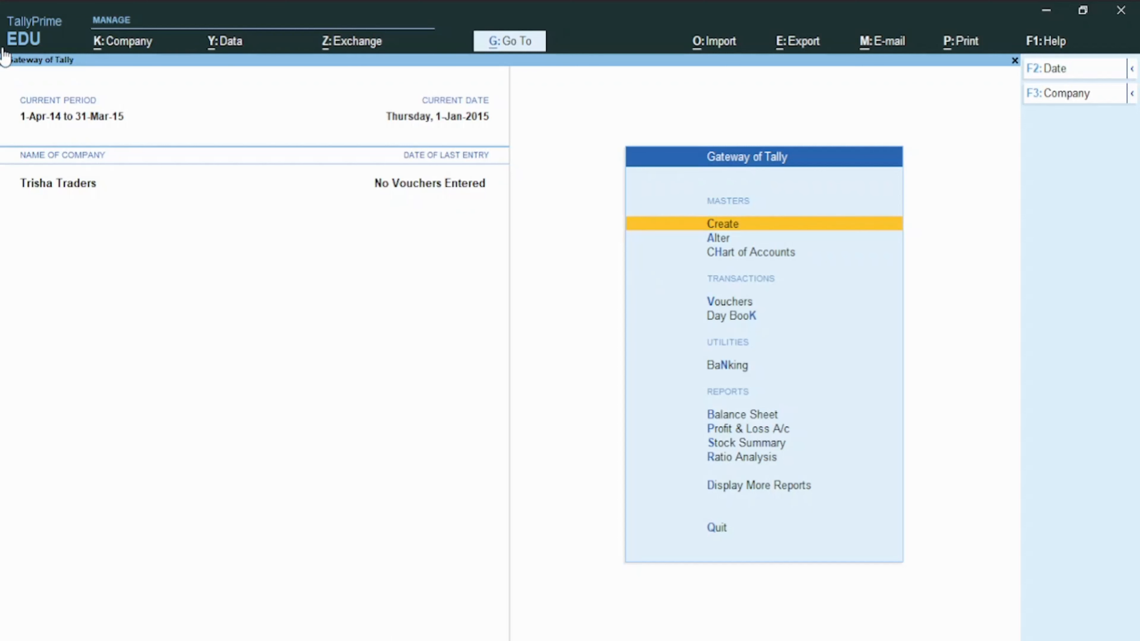
Create a ledger named Purchase under Purchase Accounts, with type of ledger Not Applicable, and save it.
key("Return")
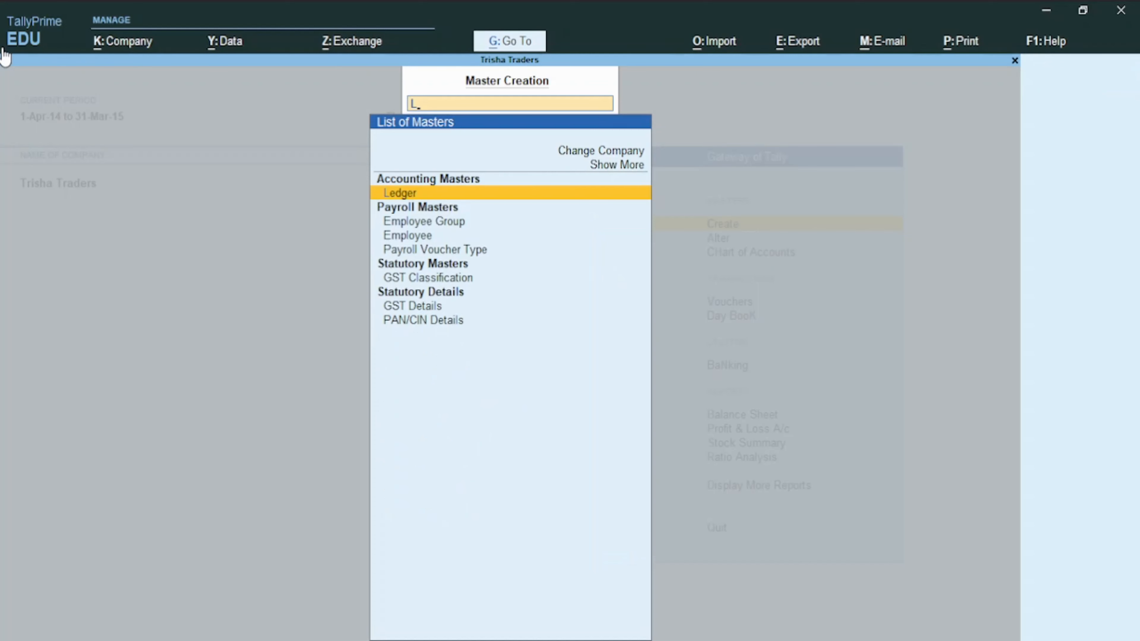
key("Return")
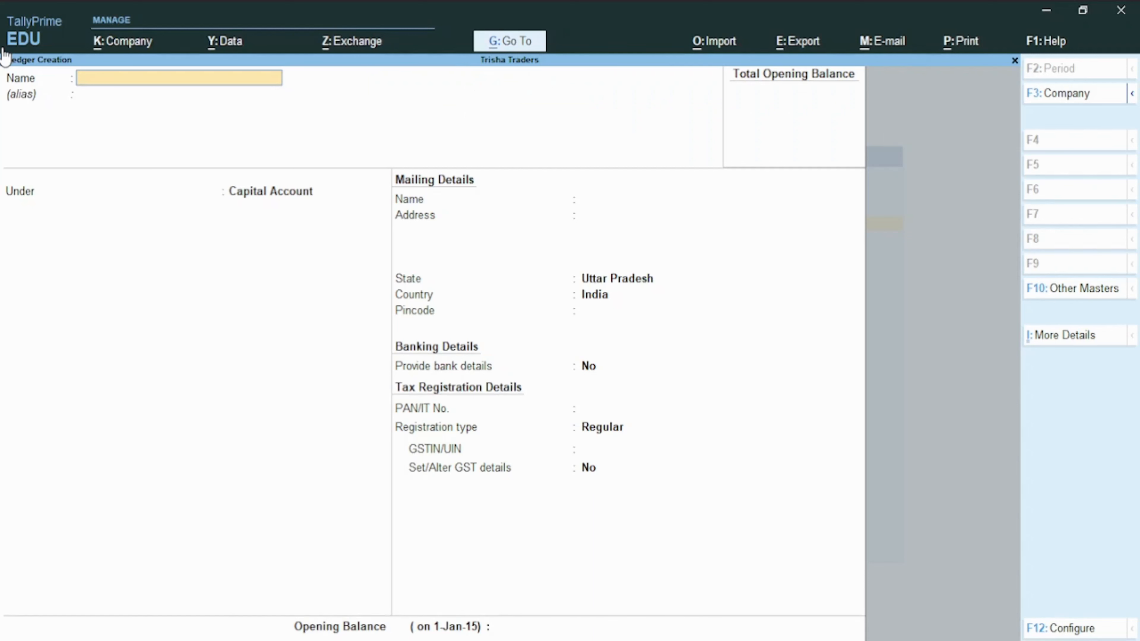
type("Purchase")
key("Return")
key("Return")
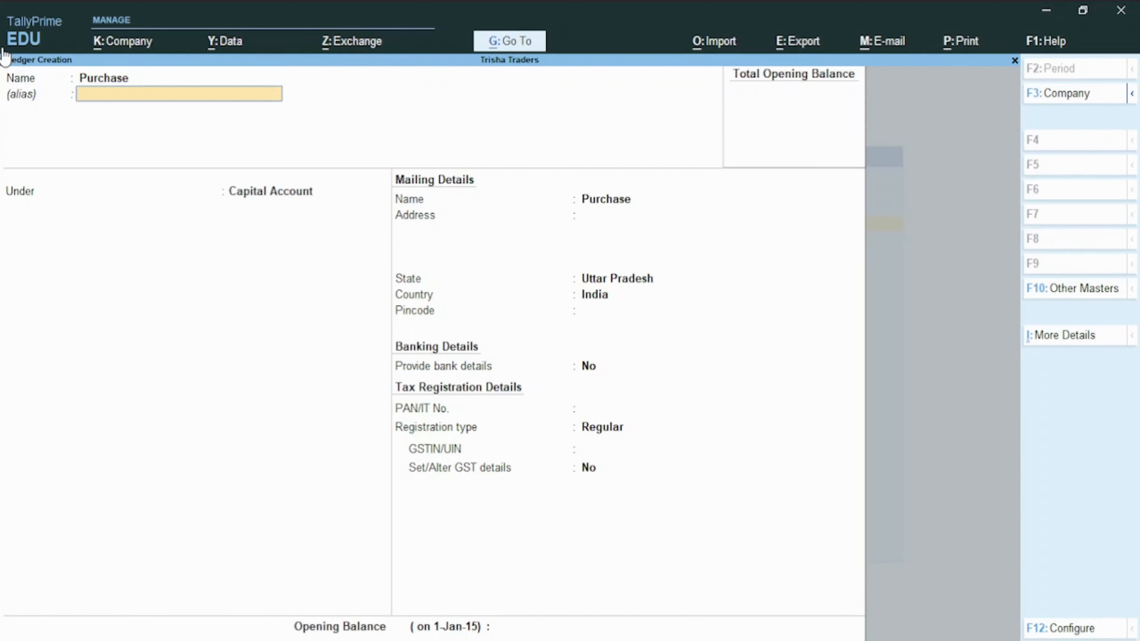
type("Pu")
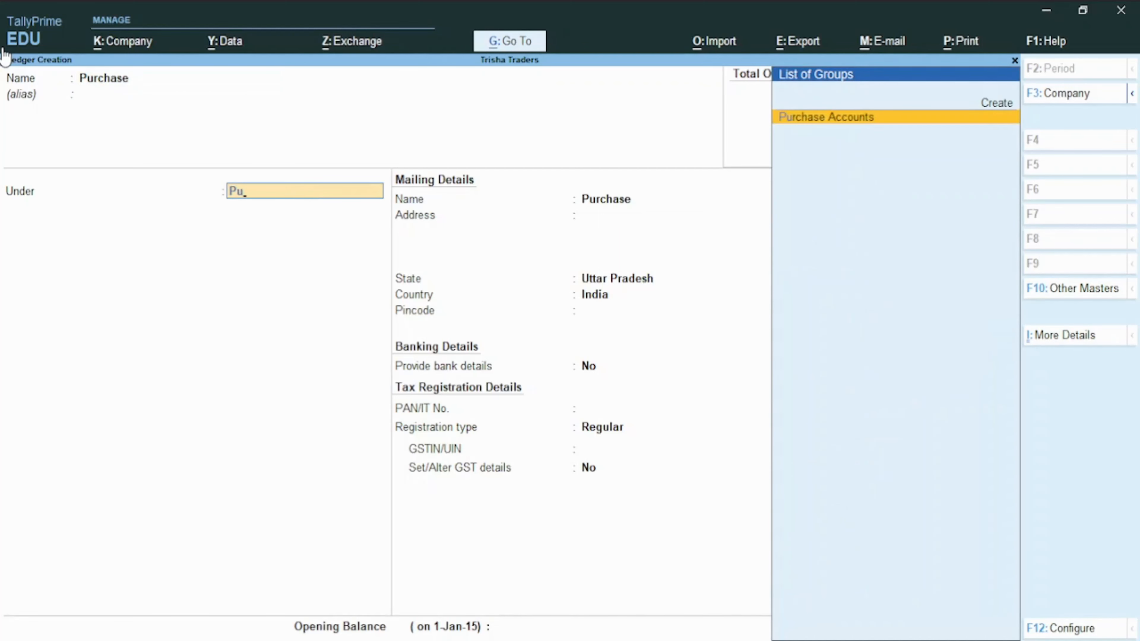
key("Return")
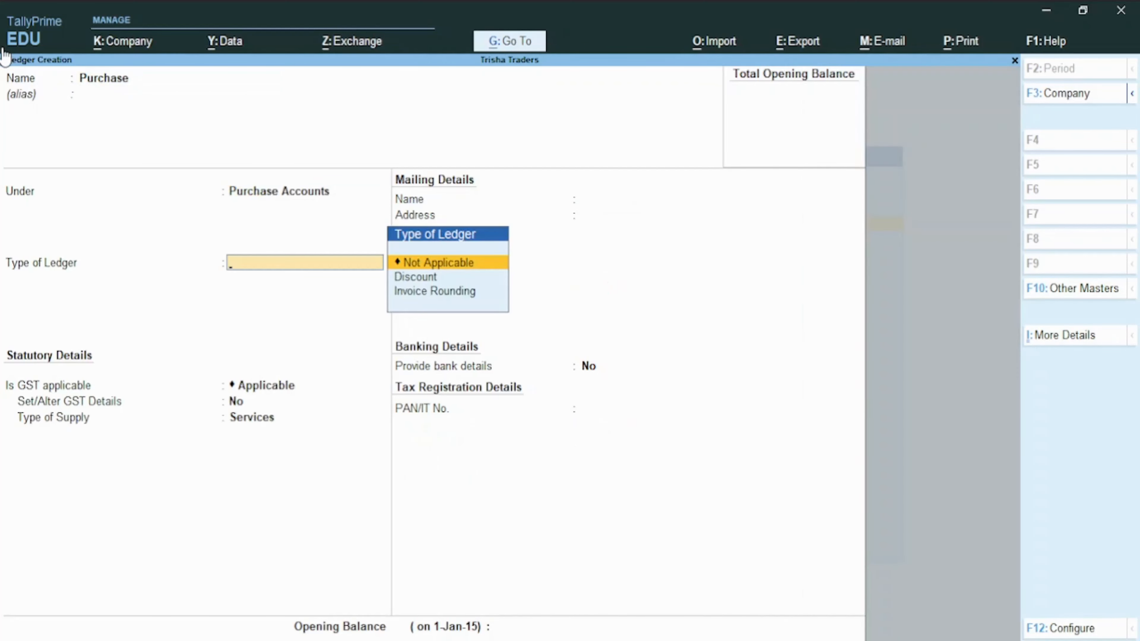
key("Return")
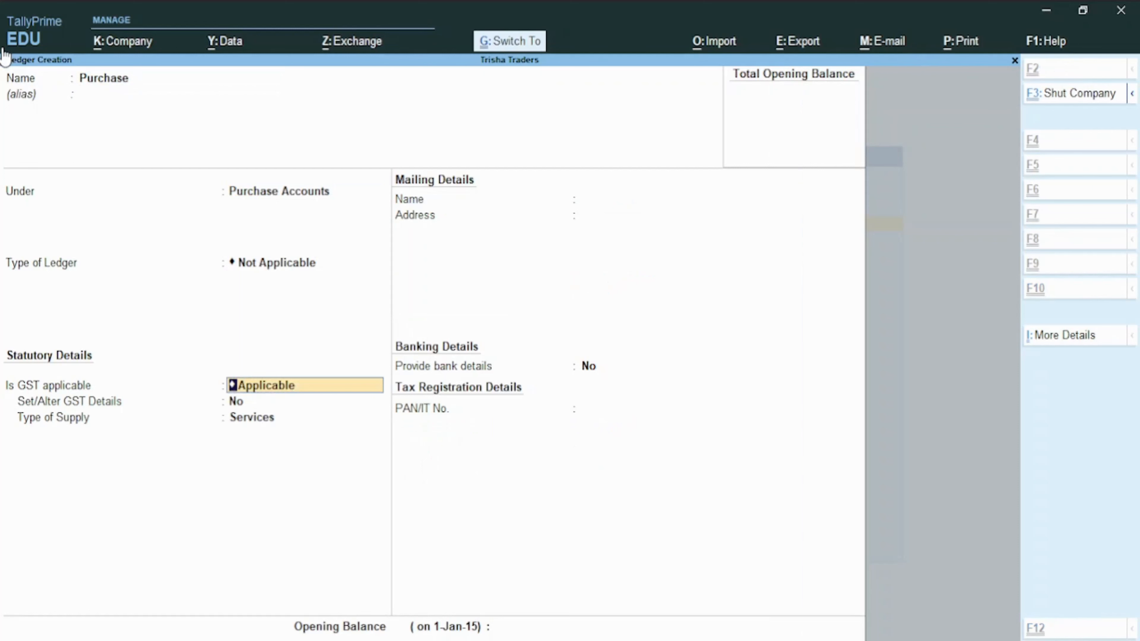
key("ctrl+a")
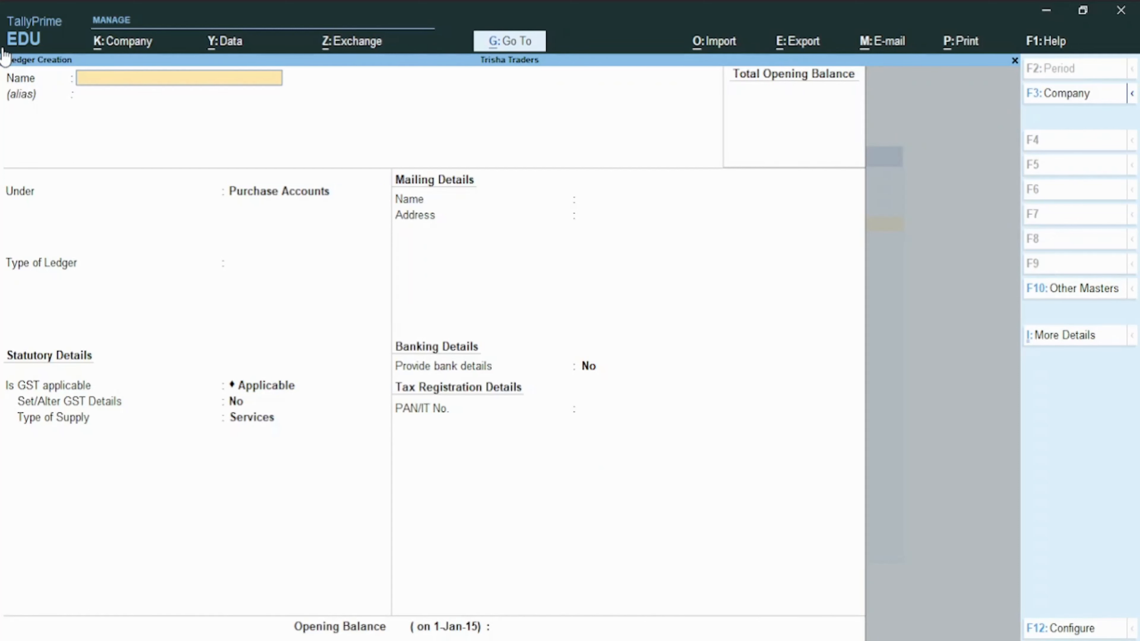
Create a ledger named Sales under Sales Accounts, with type of ledger Not Applicable, and save it.
type("Sales")
key("Return")
key("Return")
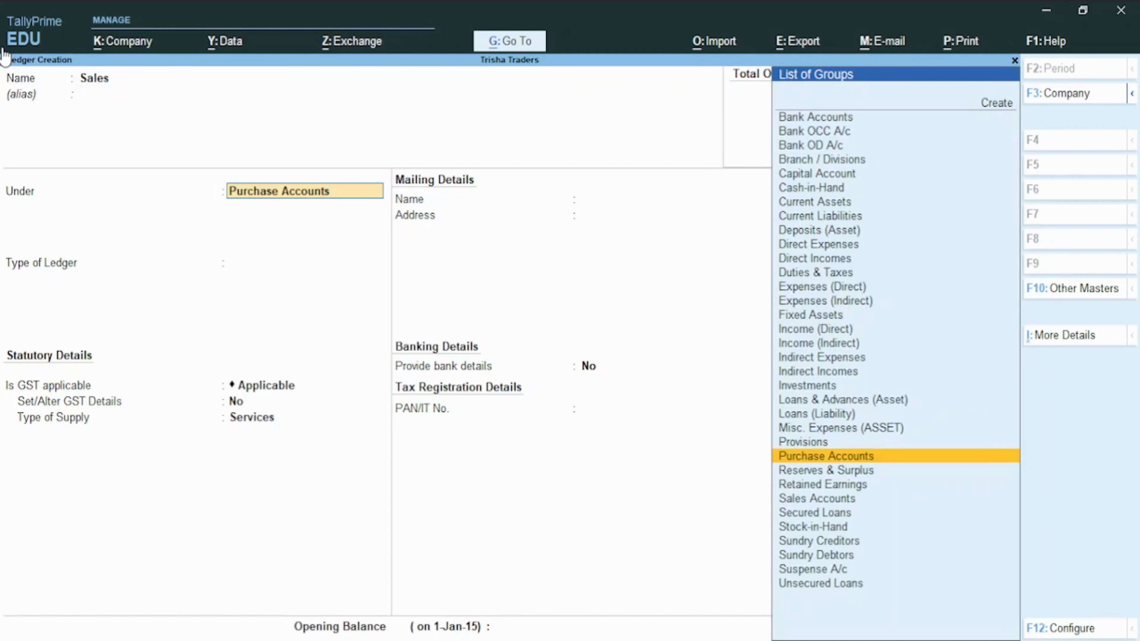
type("Sa")
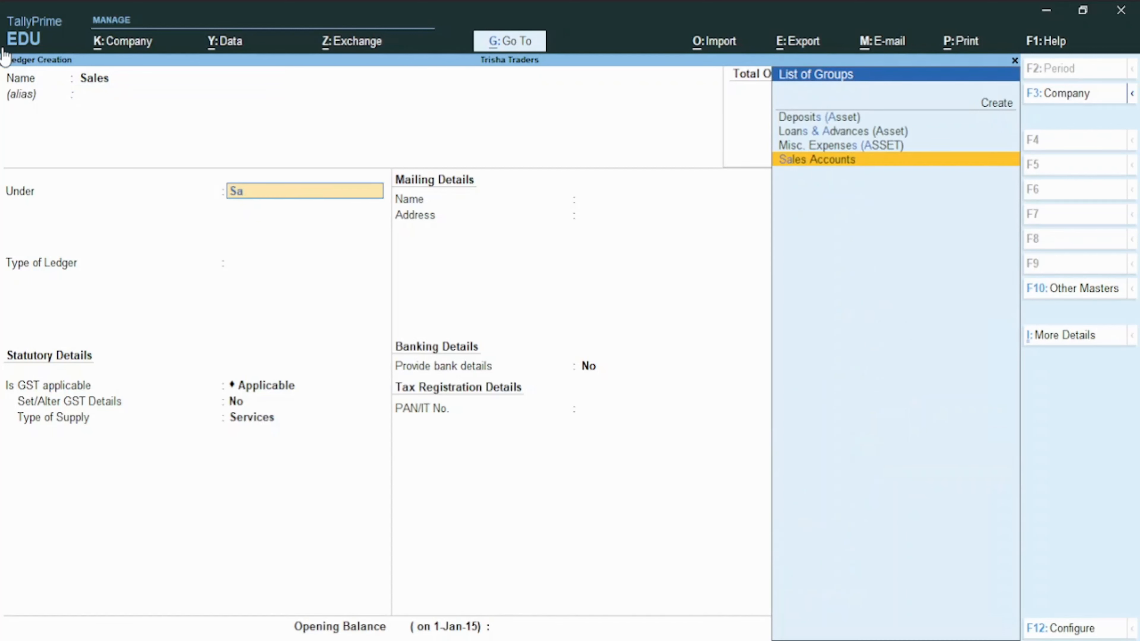
key("Return")
key("Return")
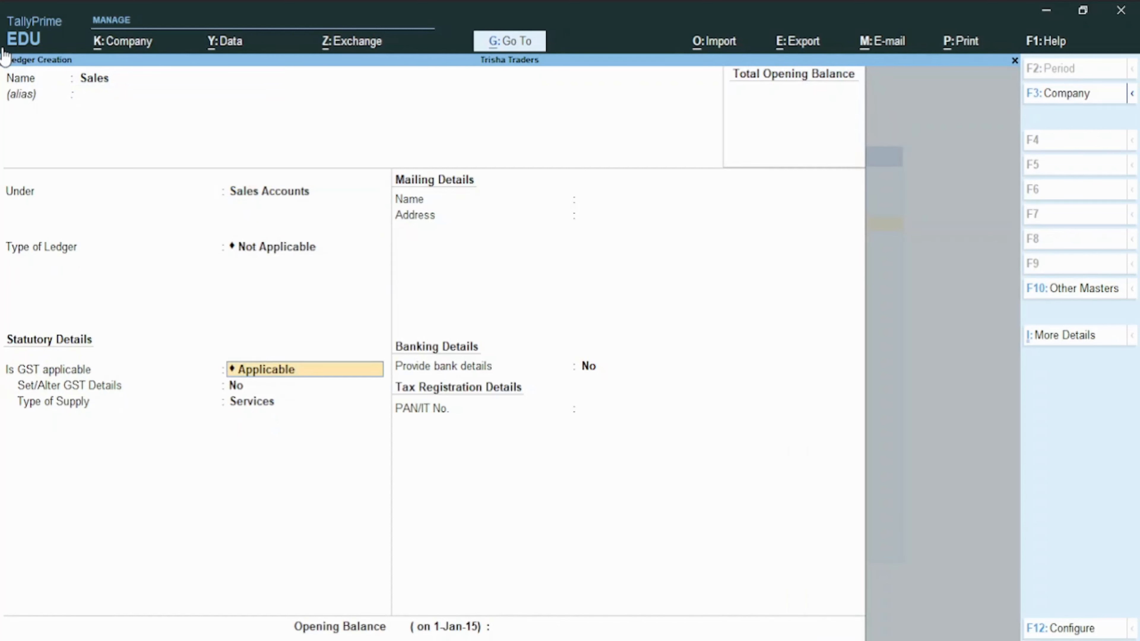
key("ctrl+a")
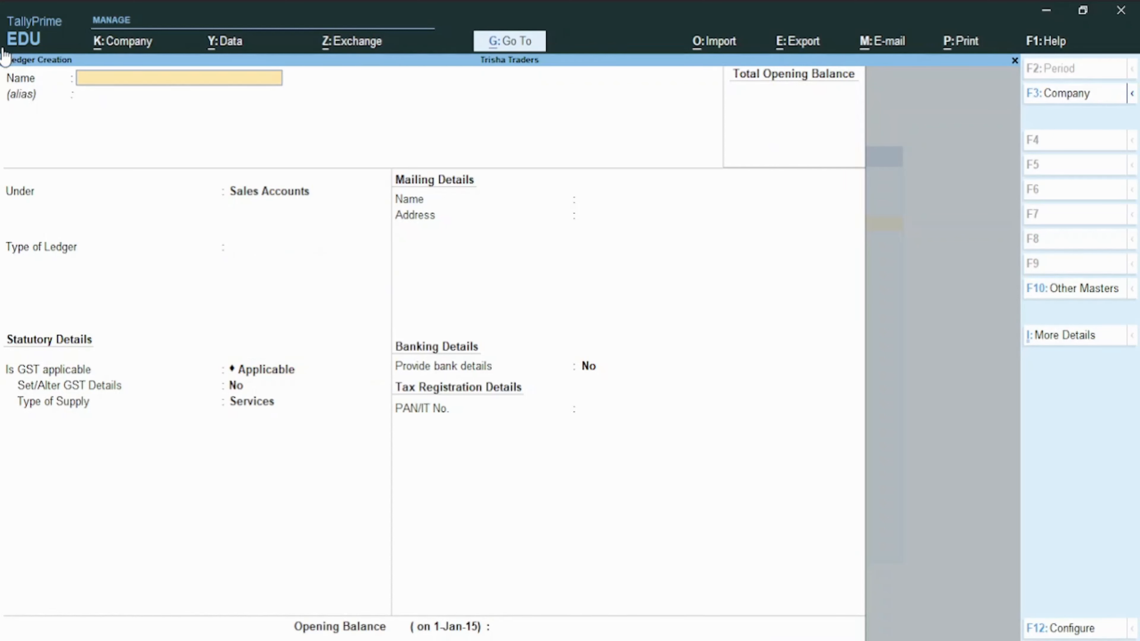
Create a ledger named Capital under Capital Account and save it with the default mailing and tax registration details.
type("Capital")
key("Return")
key("Return")
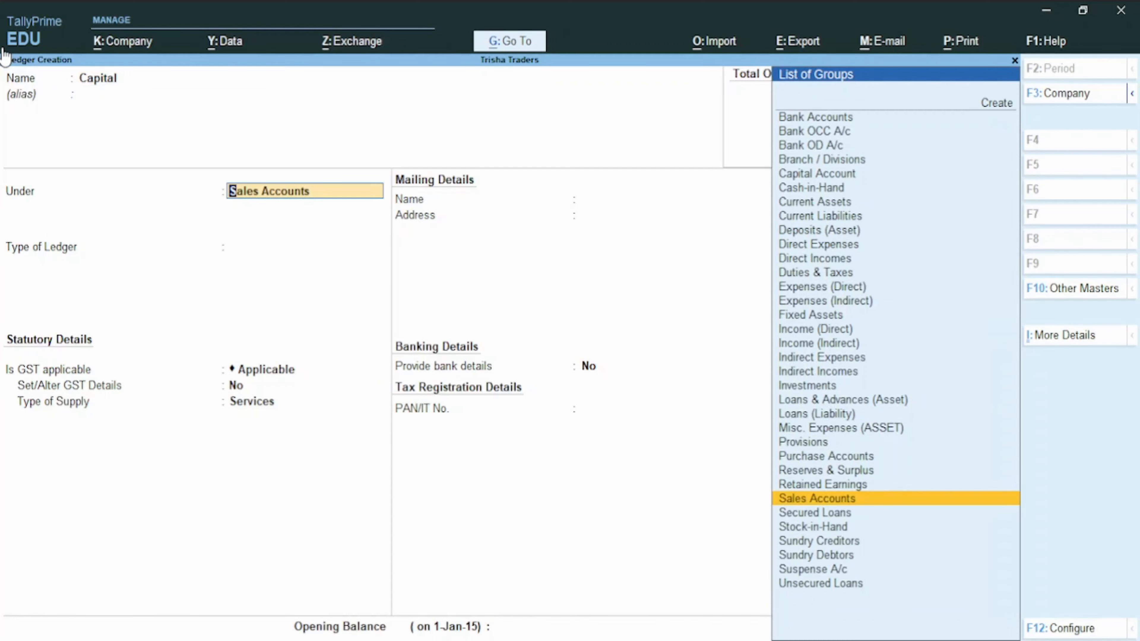
type("C")
key("Down")
key("Up")
key("Return")
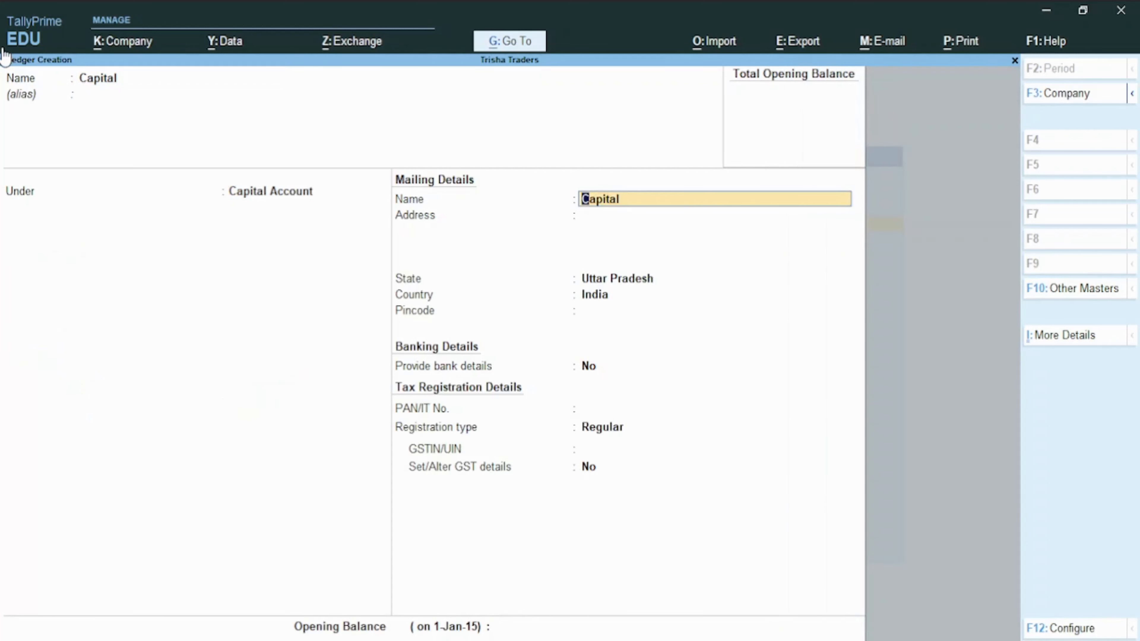
key("ctrl+a")
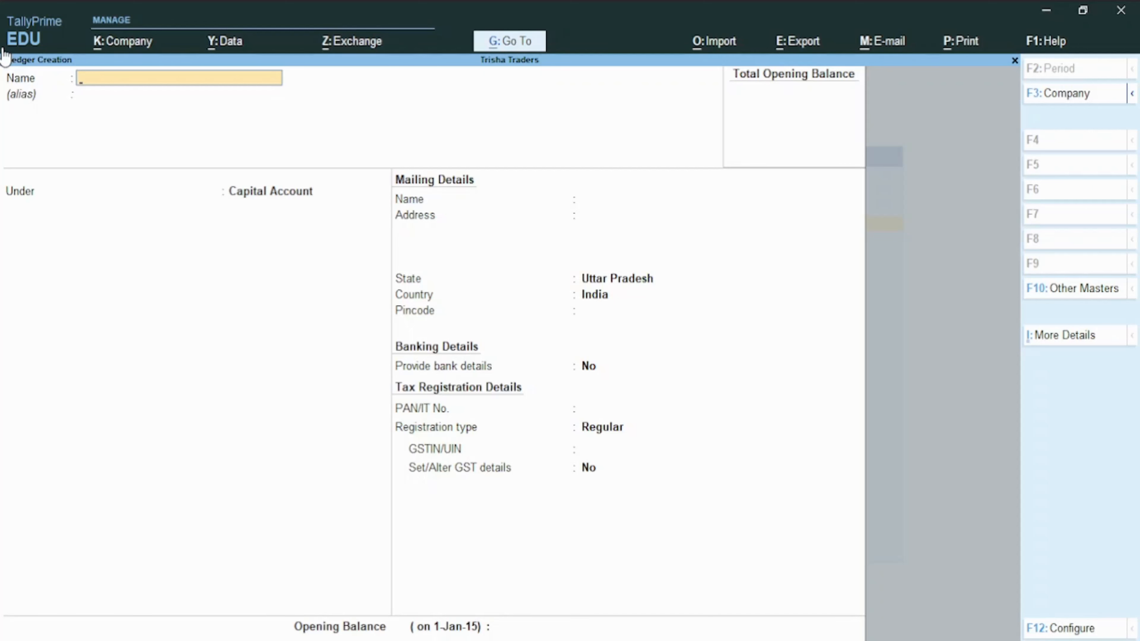
Enter a new ledger named IGST under Duties & Taxes and set its type of duty/tax to GST.
type("IGST")
key("Return")
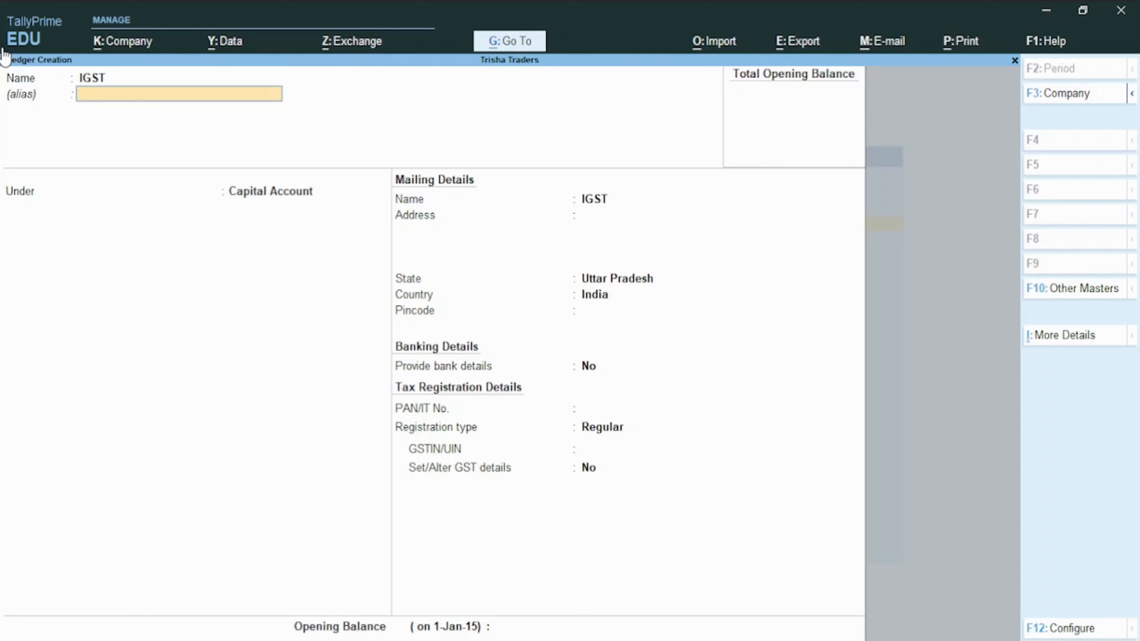
key("Return")
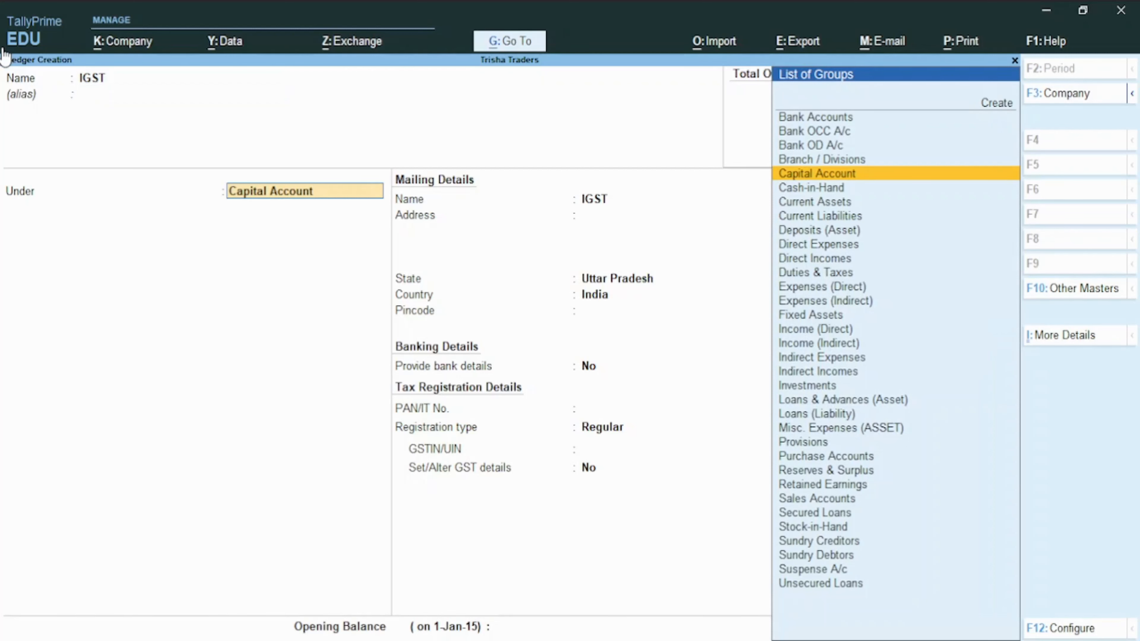
type("Du")
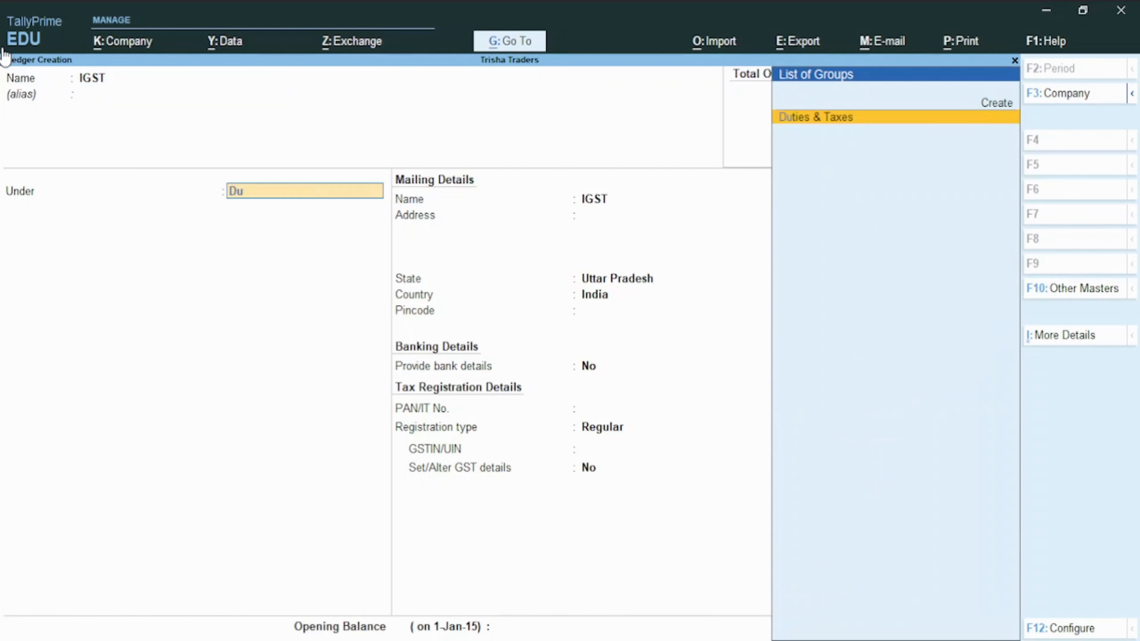
key("Return")
key("Up")
key("Return")
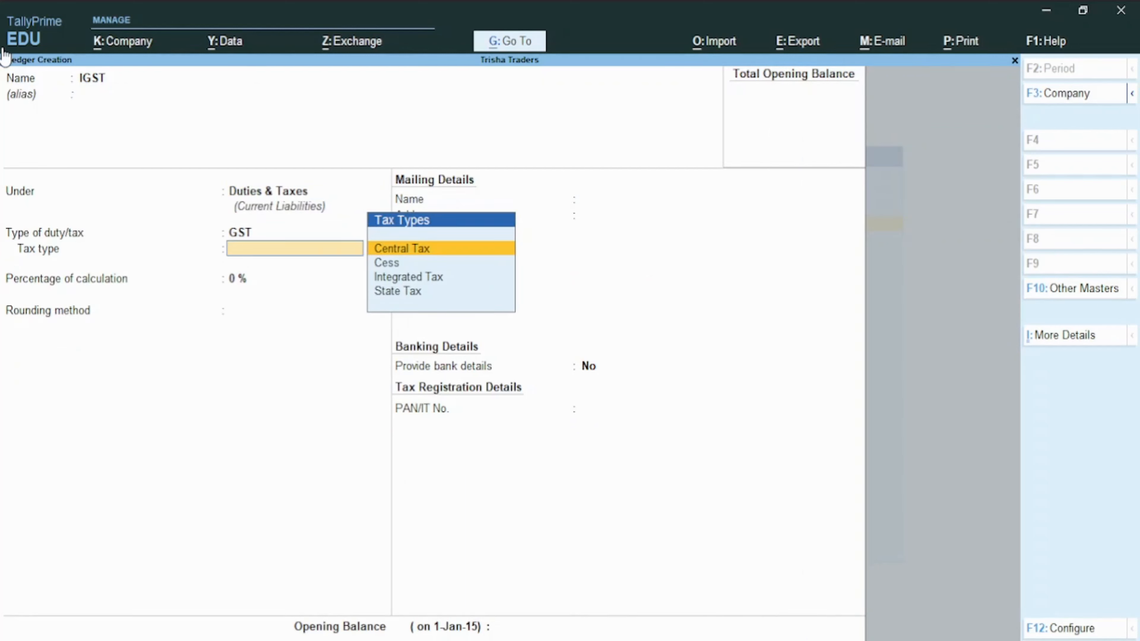
Choose Integrated Tax as the IGST ledger's tax type and save the ledger.
key("Down")
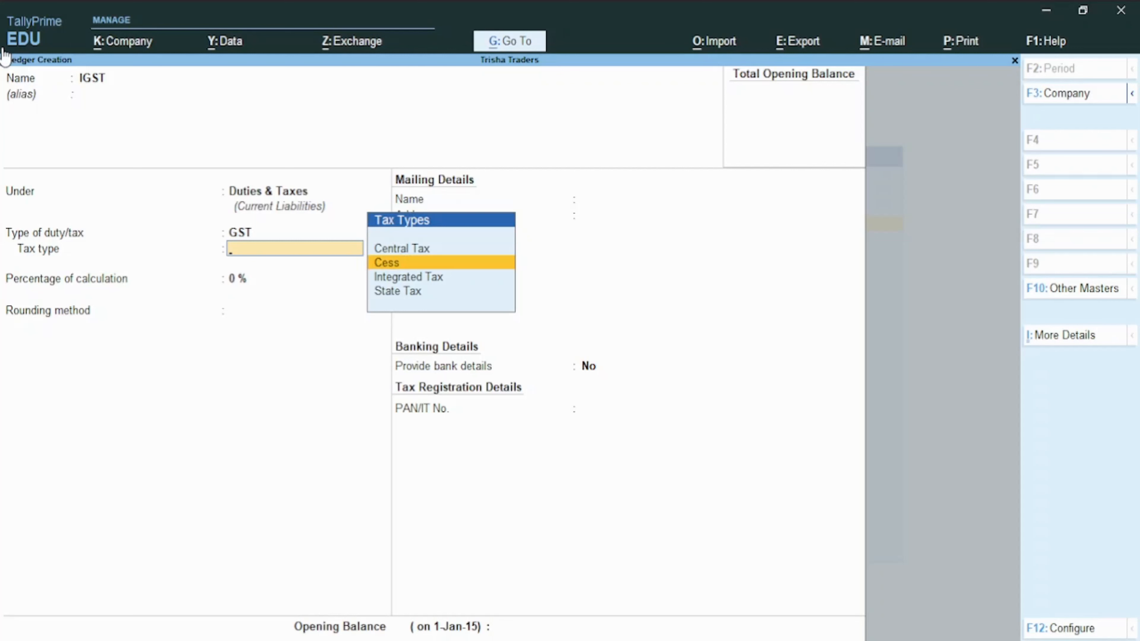
key("Down")
key("Down")
key("Up")
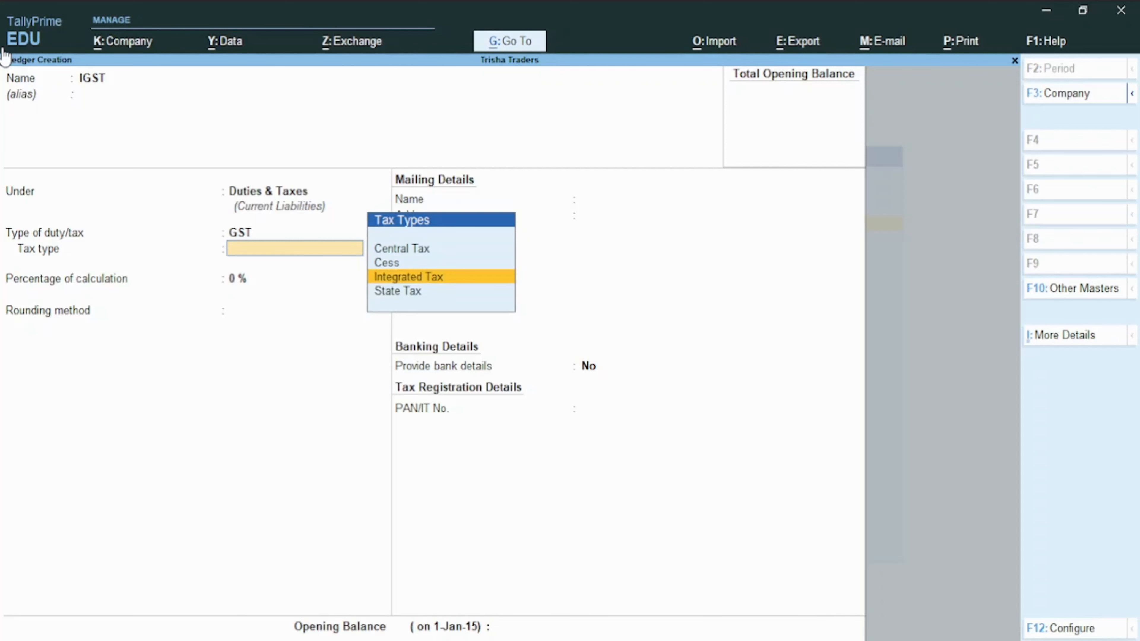
key("Return")
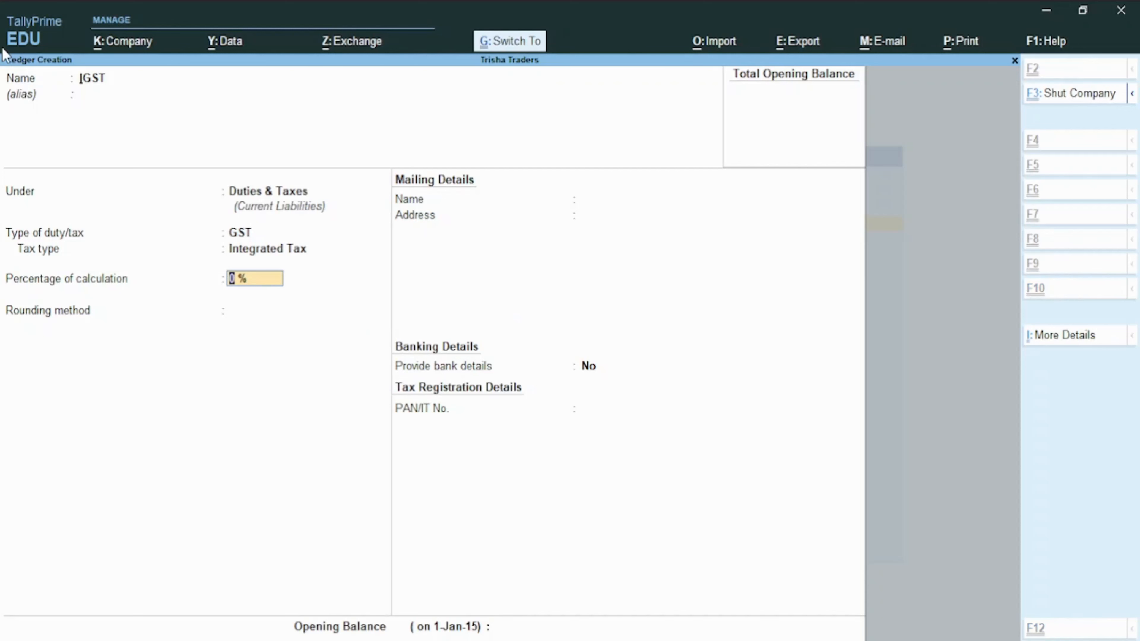
key("ctrl+a")
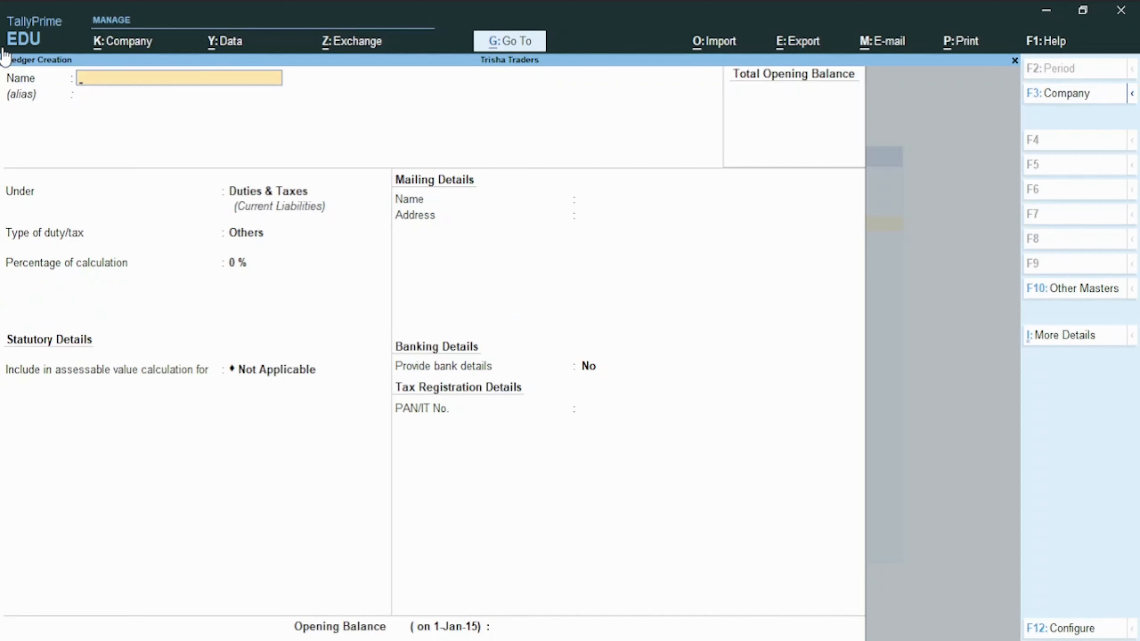
Create a ledger named CGST under Duties & Taxes, with duty type GST and tax type Central Tax, and save it.
type("CGST")
key("Return")
key("Return")
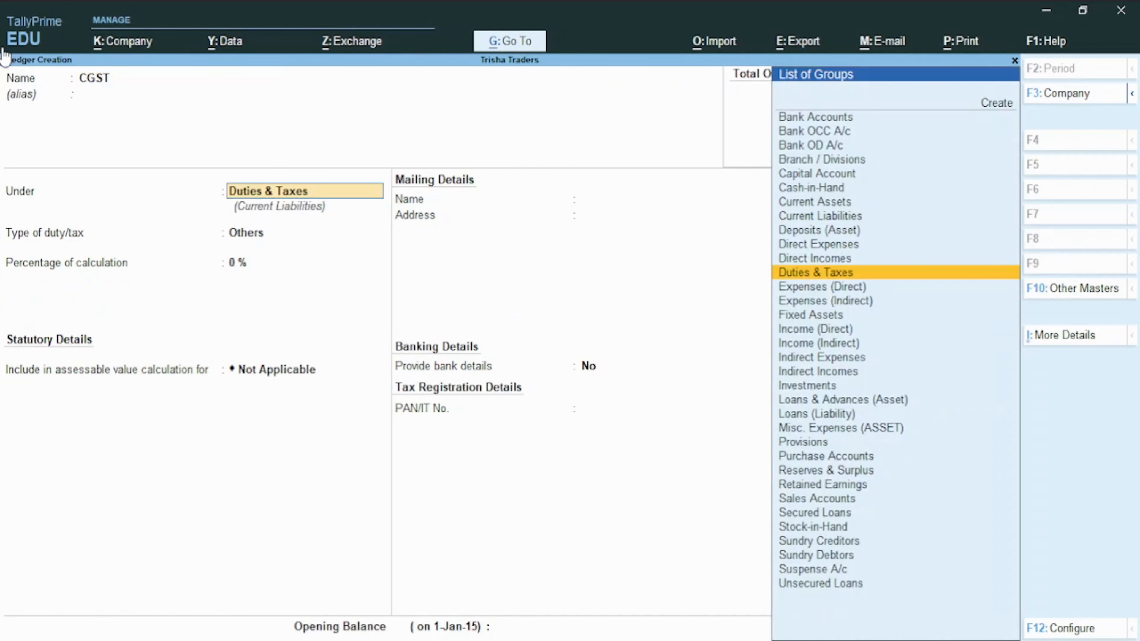
key("Return")
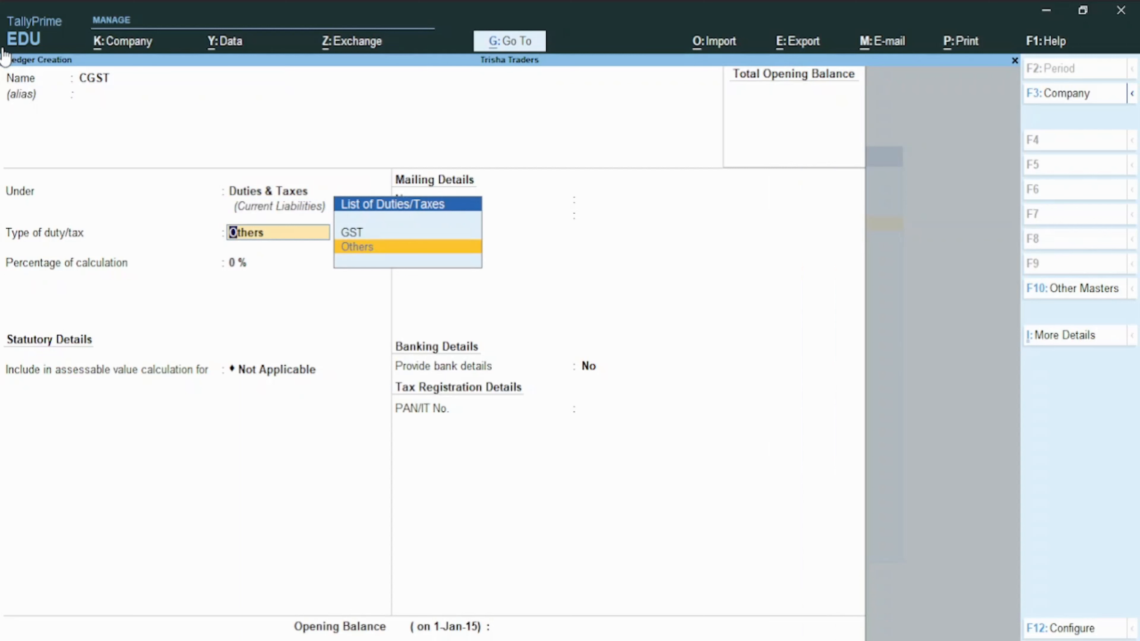
key("Up")
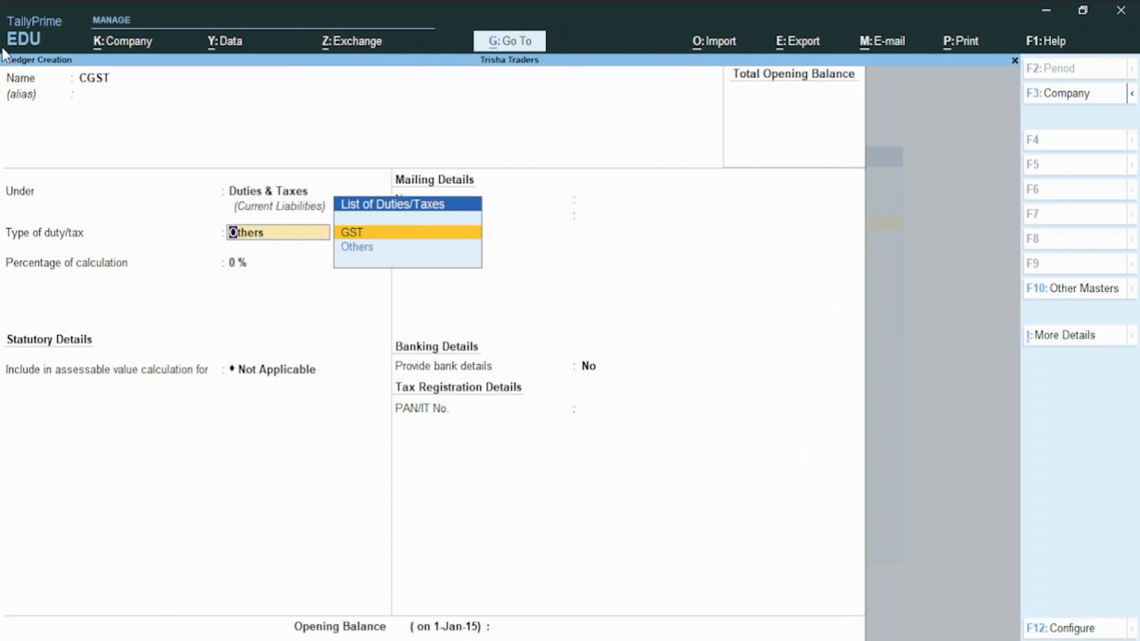
key("Return")
key("Down")
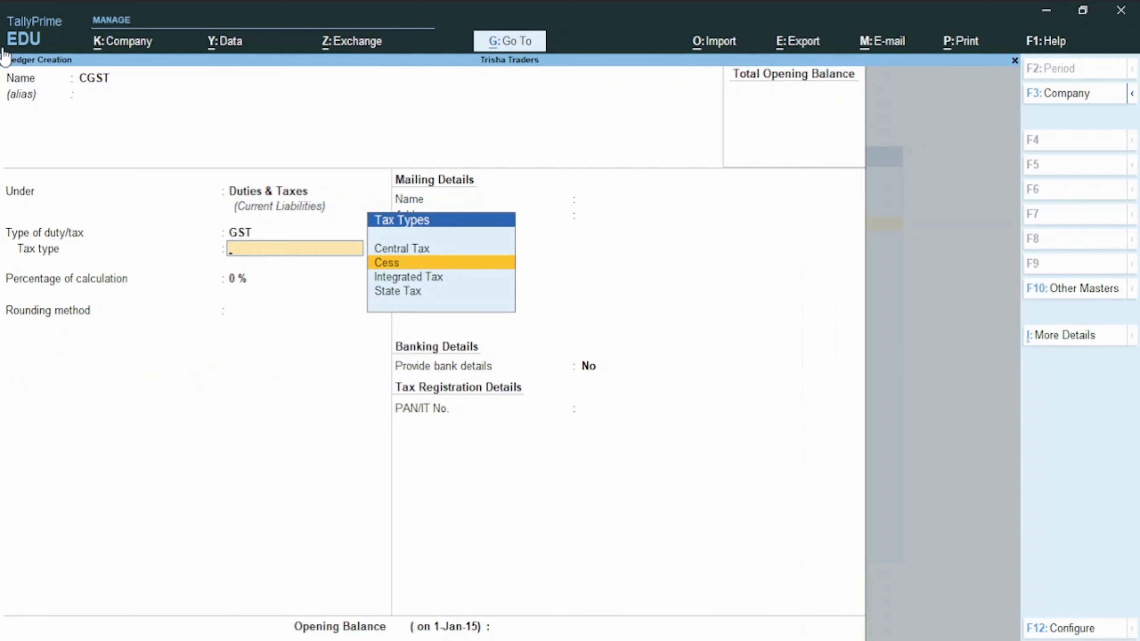
key("Up")
key("Return")
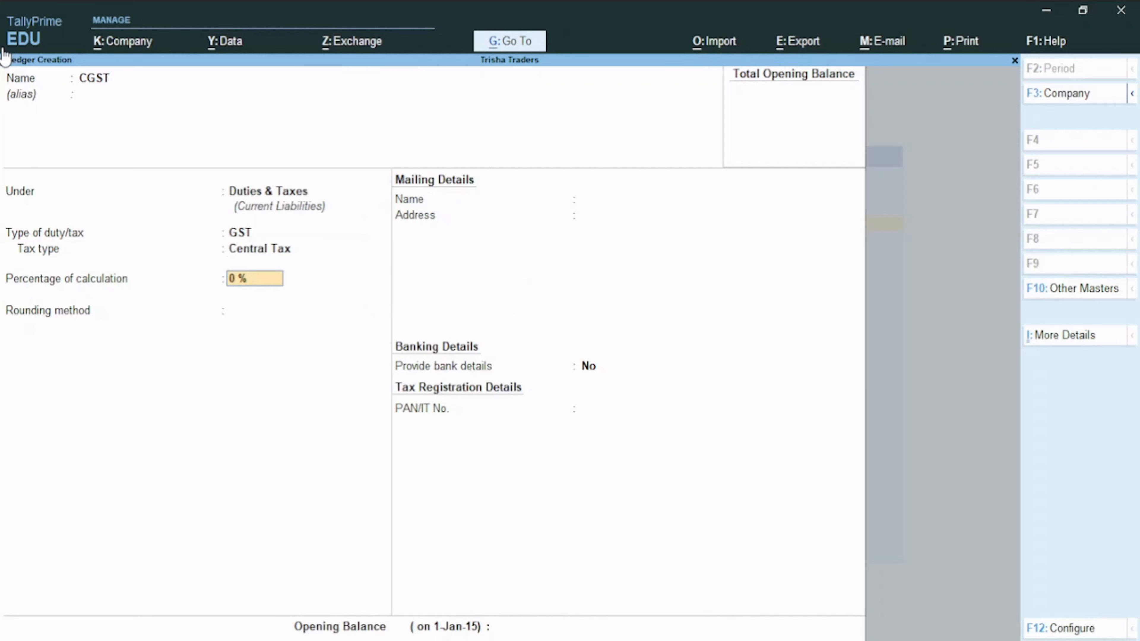
key("ctrl+a")
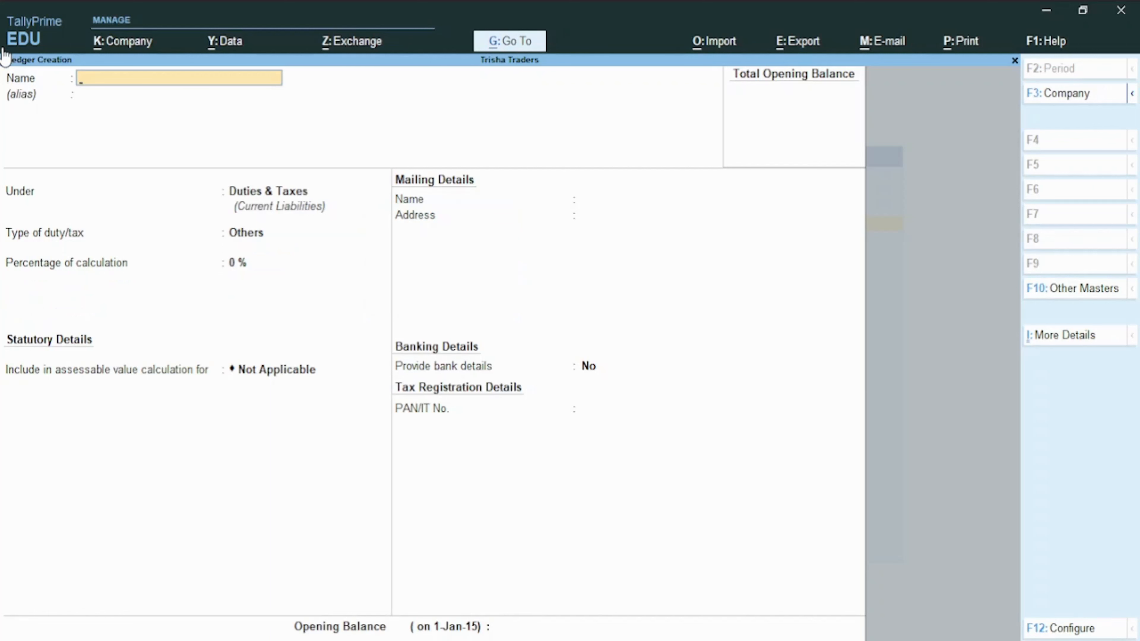
Enter a new ledger named SGST under Duties & Taxes and set its type of duty/tax to GST.
type("SGST")
key("Return")
key("Return")
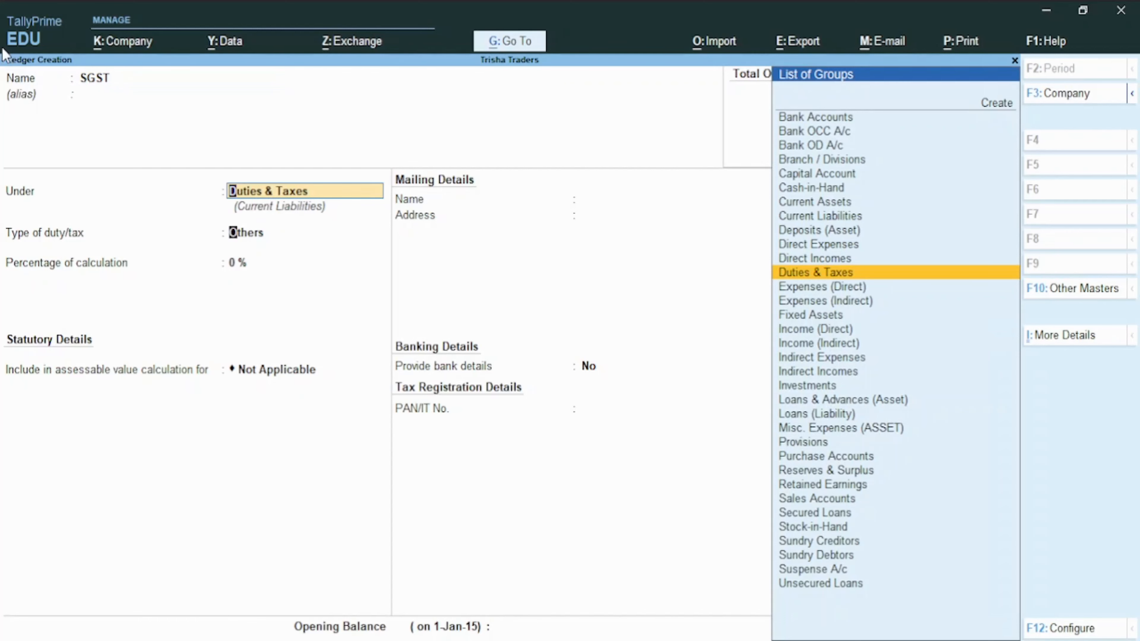
key("Return")
key("Up")
key("Return")
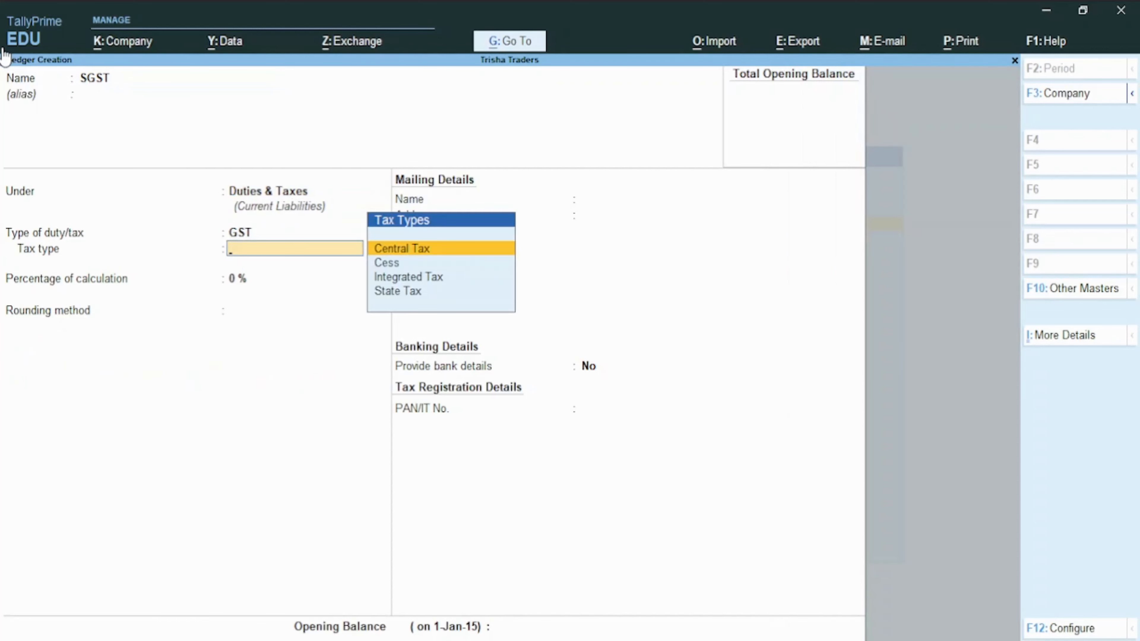
Choose State Tax as the SGST ledger's tax type, save the ledger and return to the Gateway of Tally.
key("Down")
key("Down")
key("Down")
key("Return")
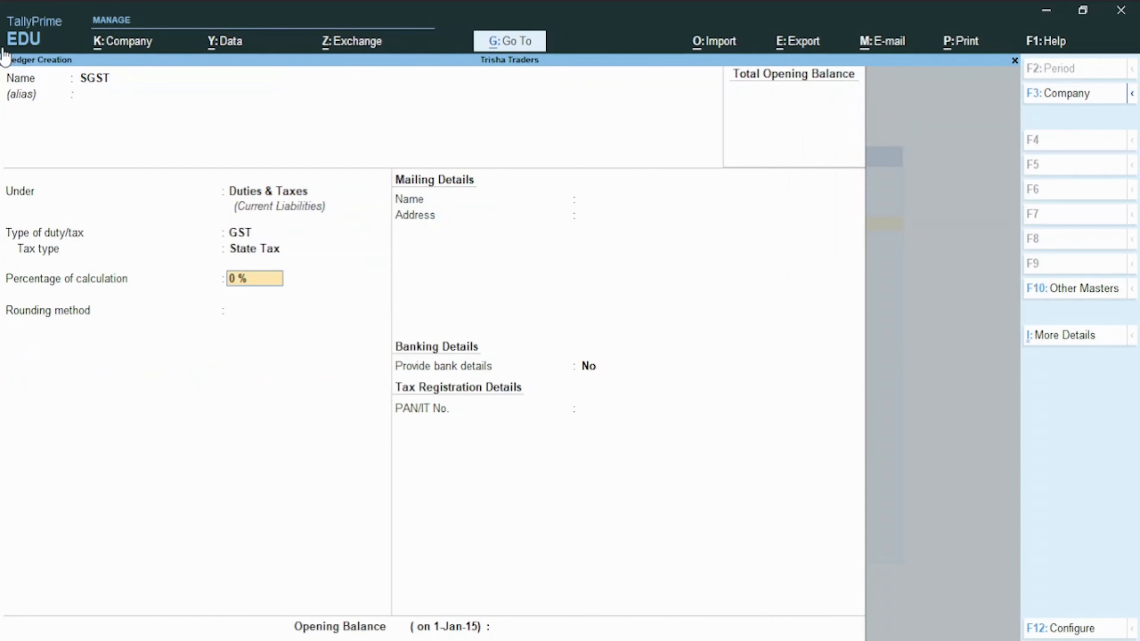
key("ctrl+a")
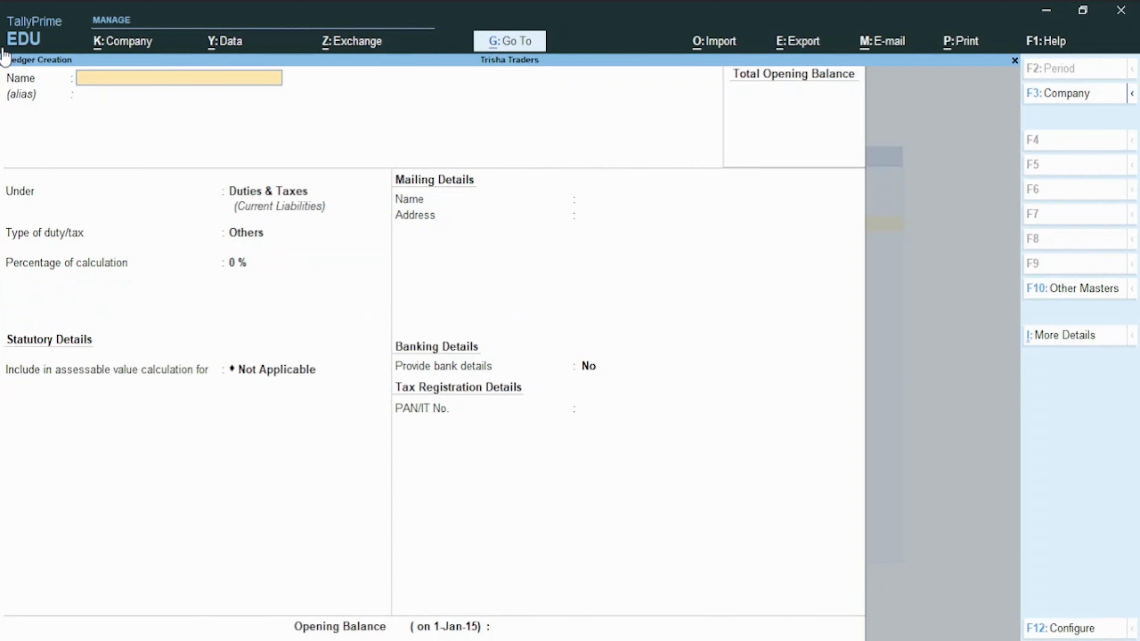
key("Escape")
key("Return")
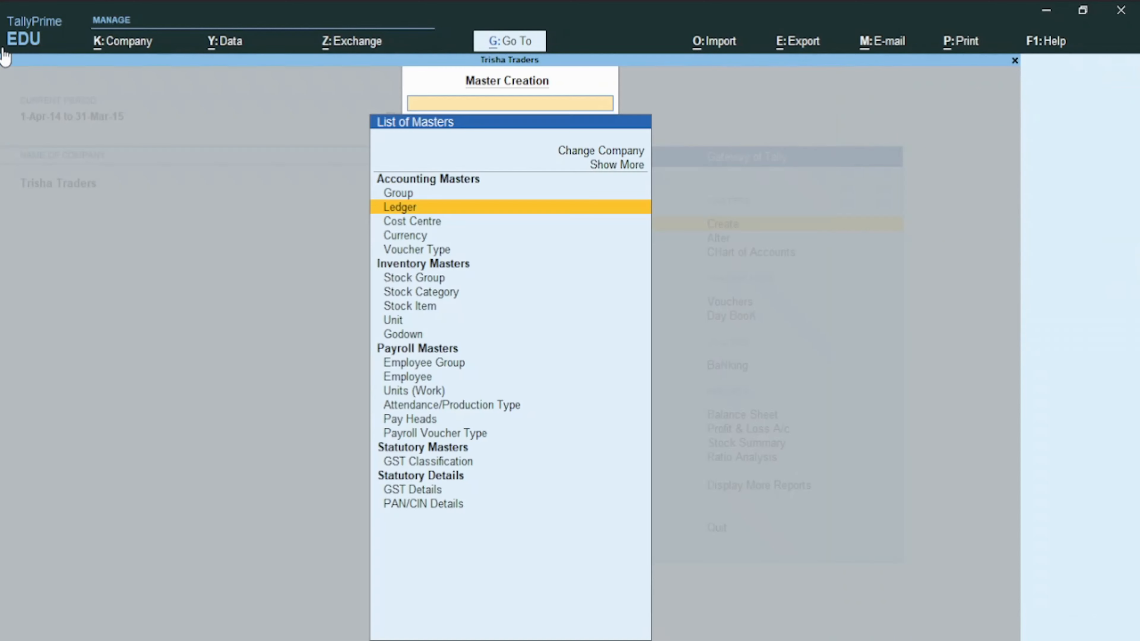
key("Escape")
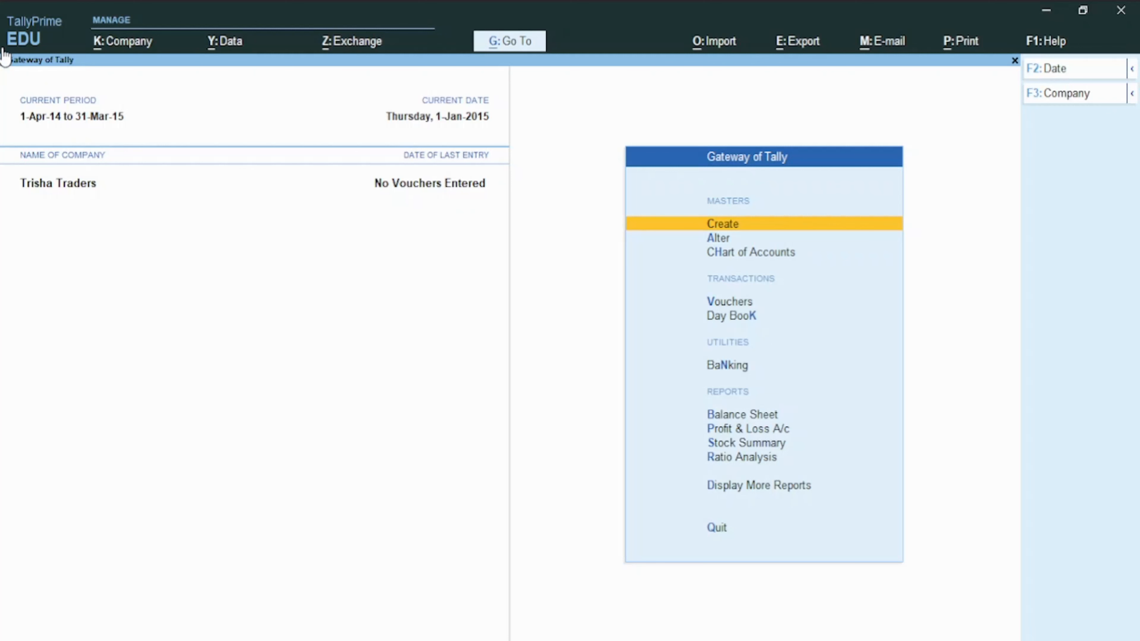
Set the current period to 1-4-2017 through 31-3-2018 and the current date to 1-8-2017.
key("v")
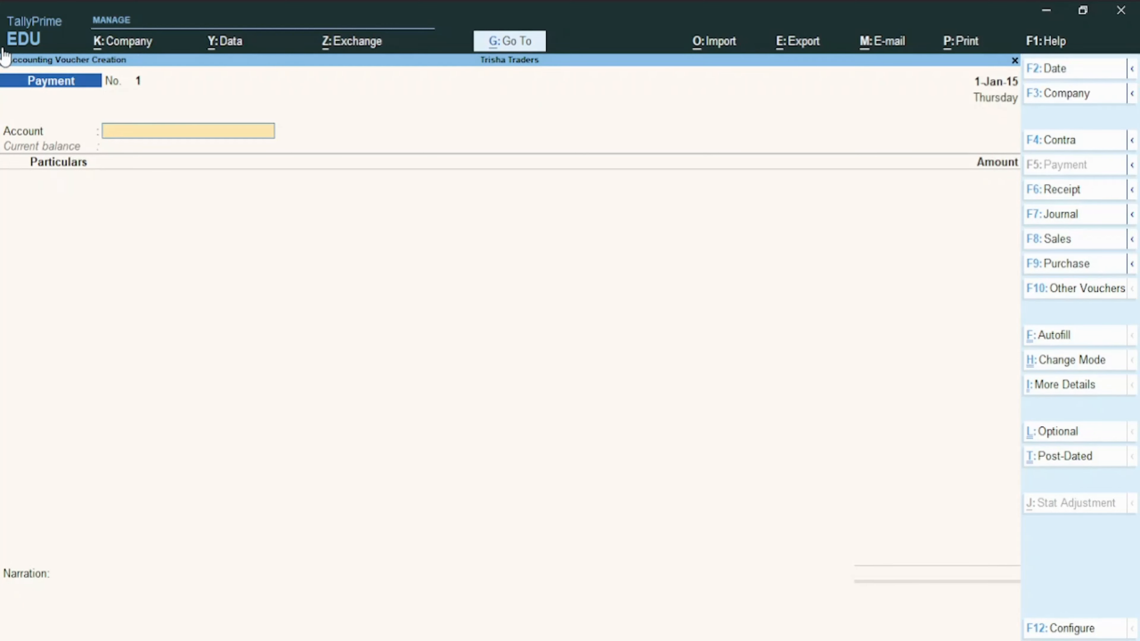
key("Escape")
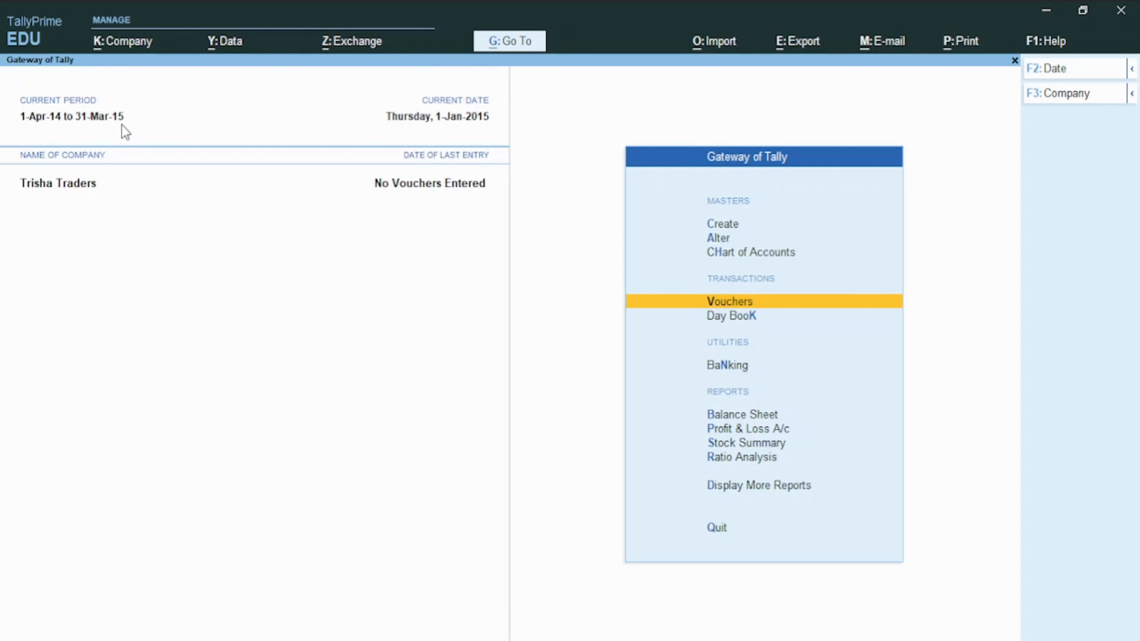
left_click(82, 117)
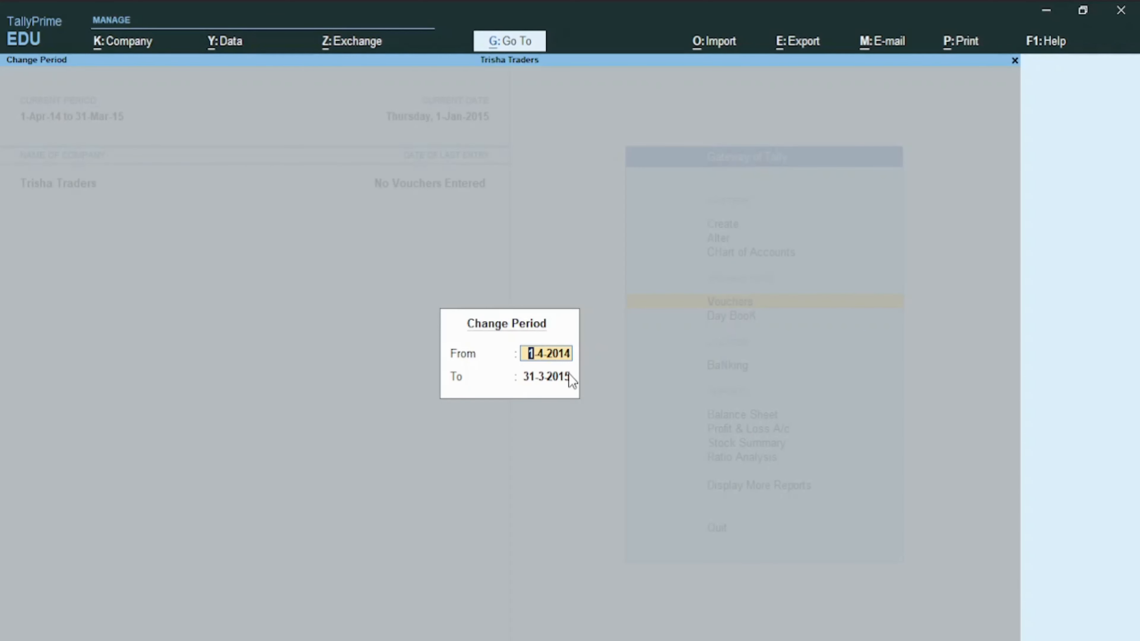
type("1")
key("Return")
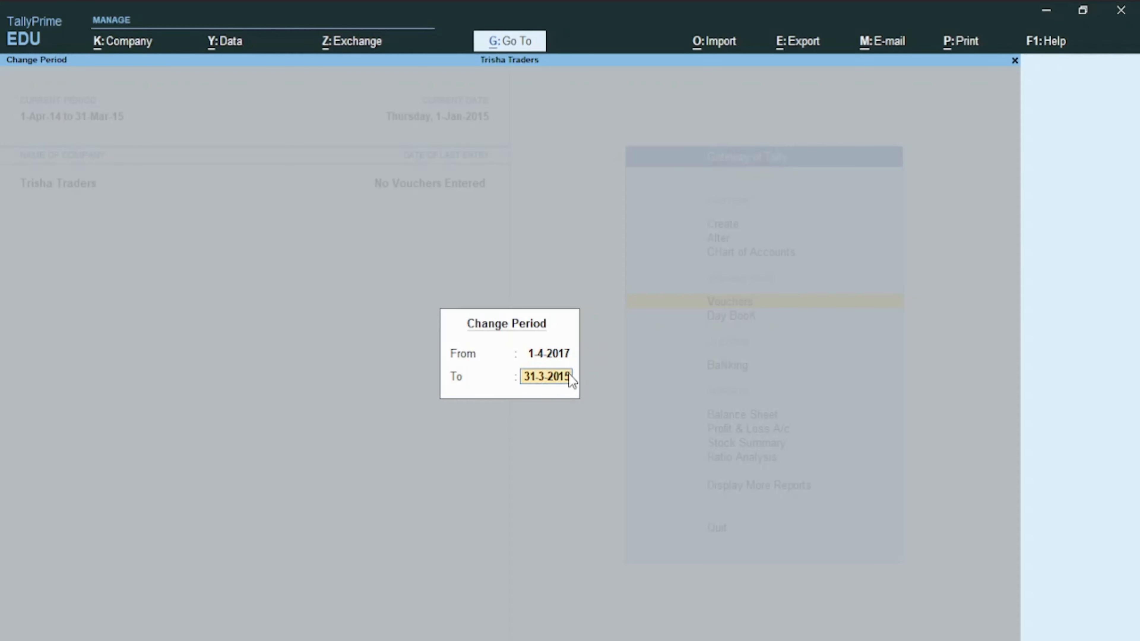
type("31-3-2018")
key("Return")
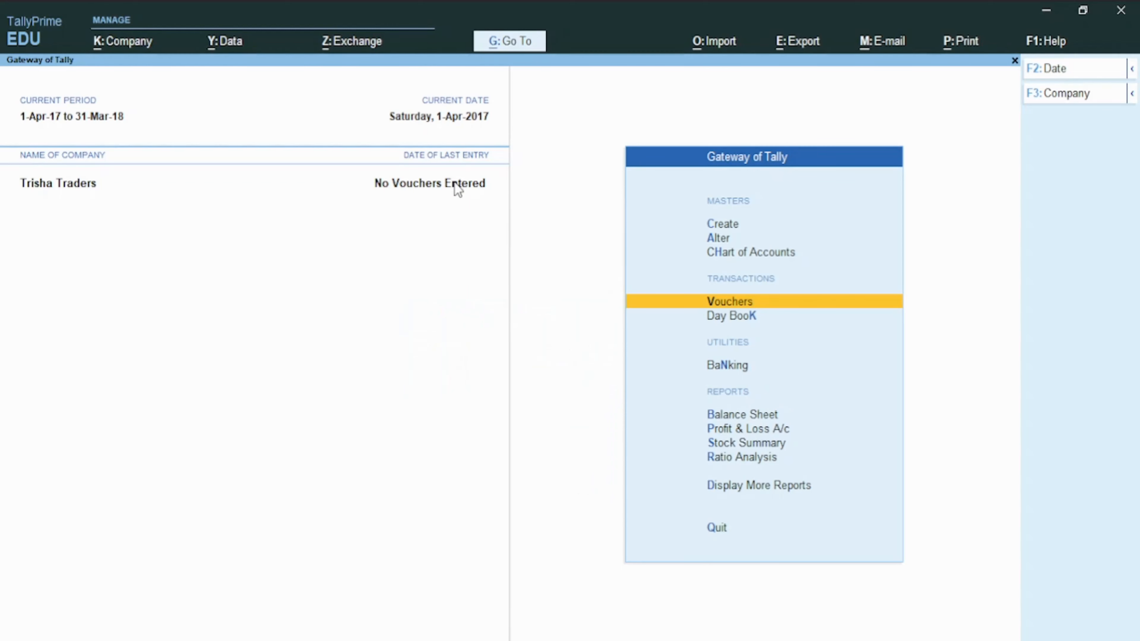
left_click(463, 128)
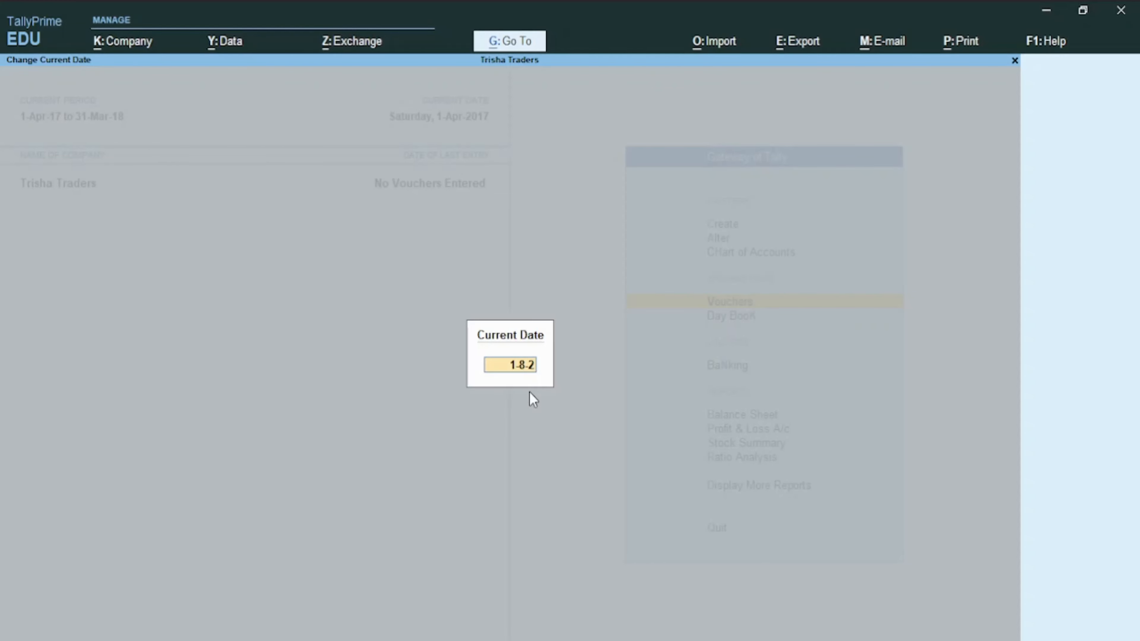
key("Return")
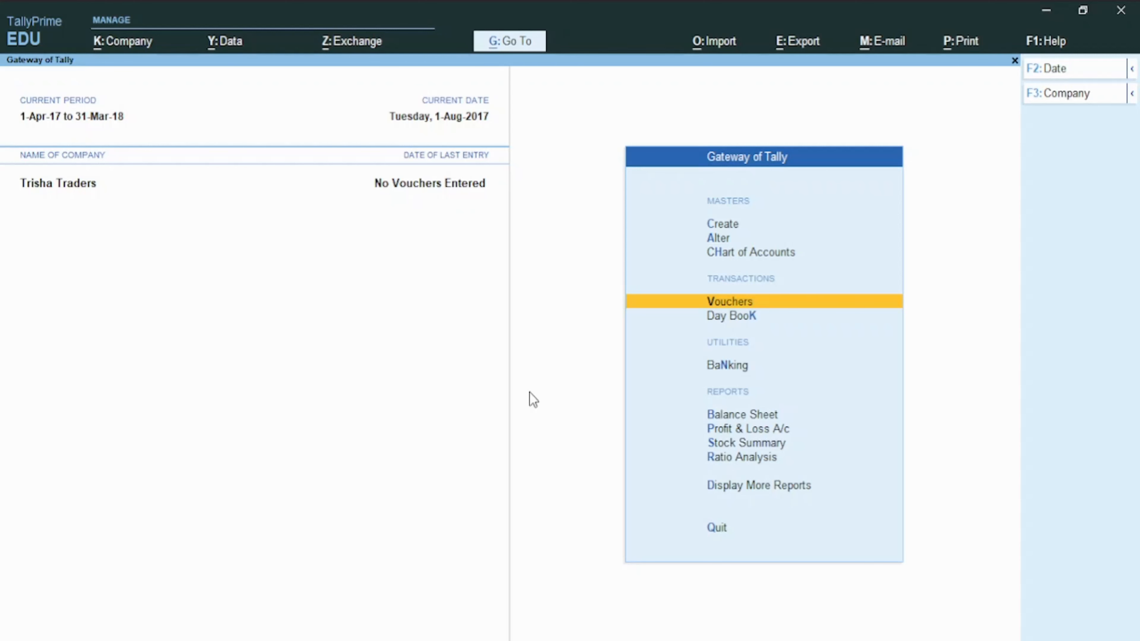
Start a receipt voucher dated 1-Aug-17 with Cash as the account and Capital as the particulars.
key("Return")
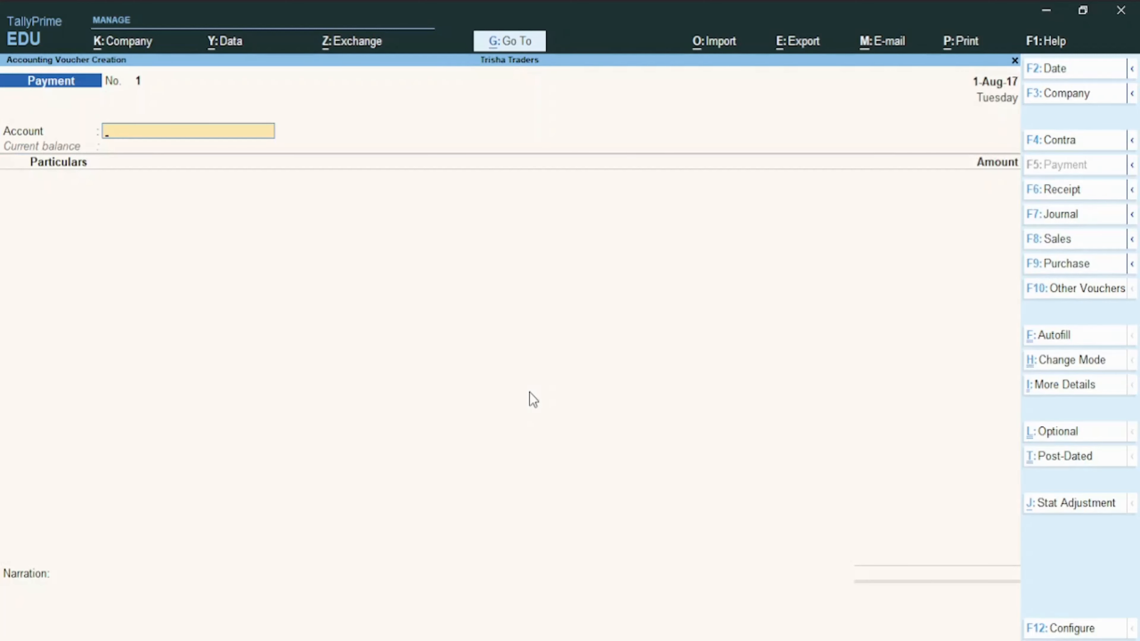
key("F6")
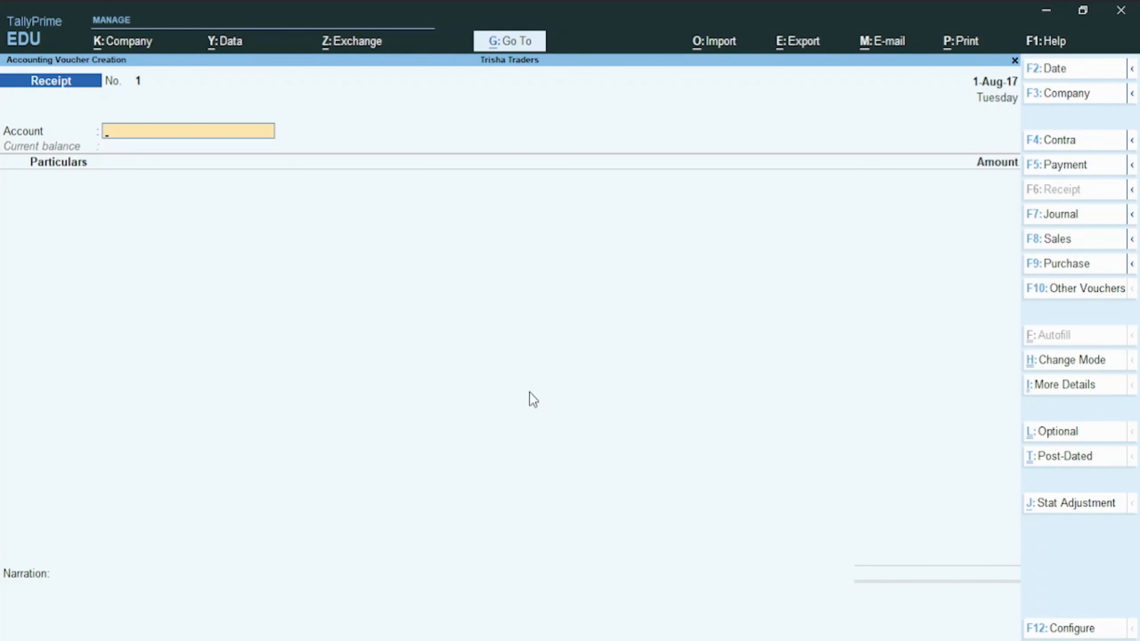
type("C")
key("Return")
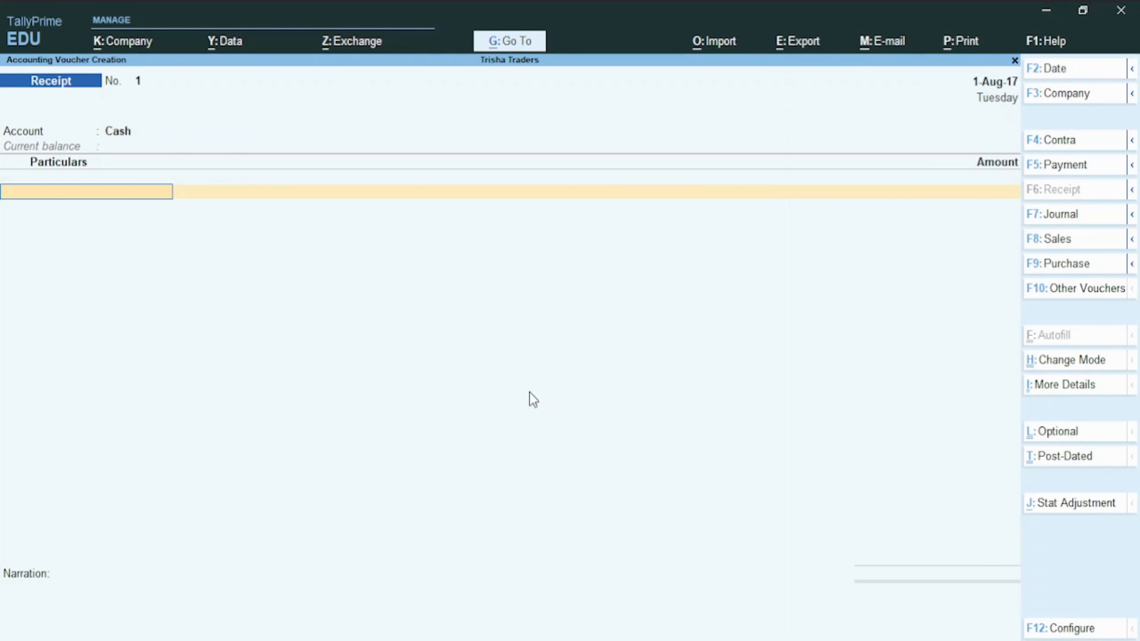
type("C")
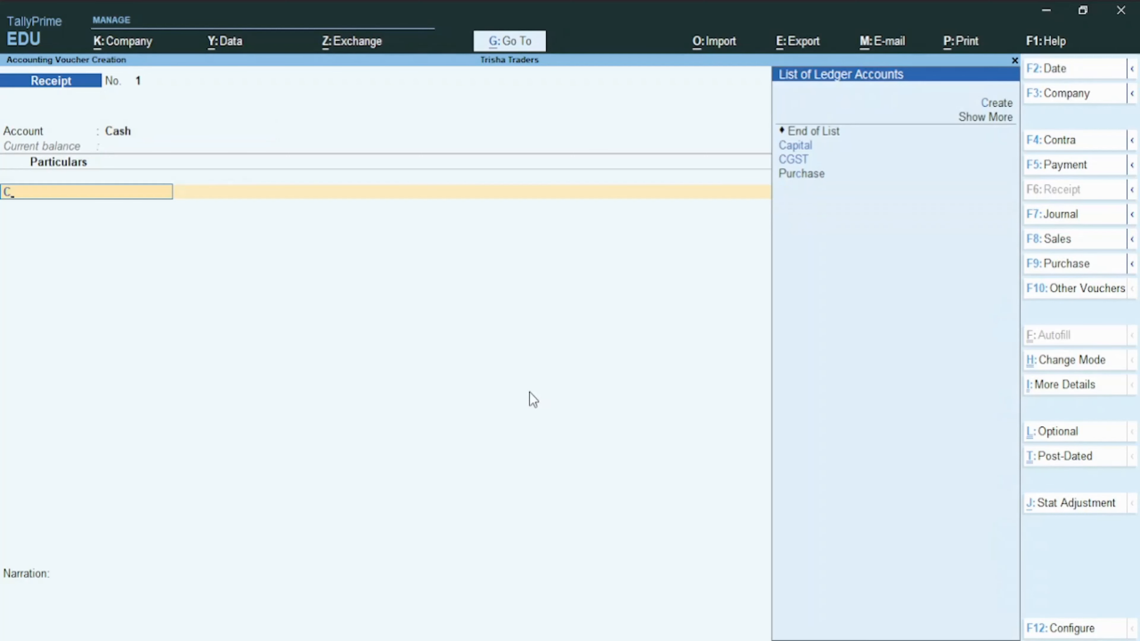
key("Return")
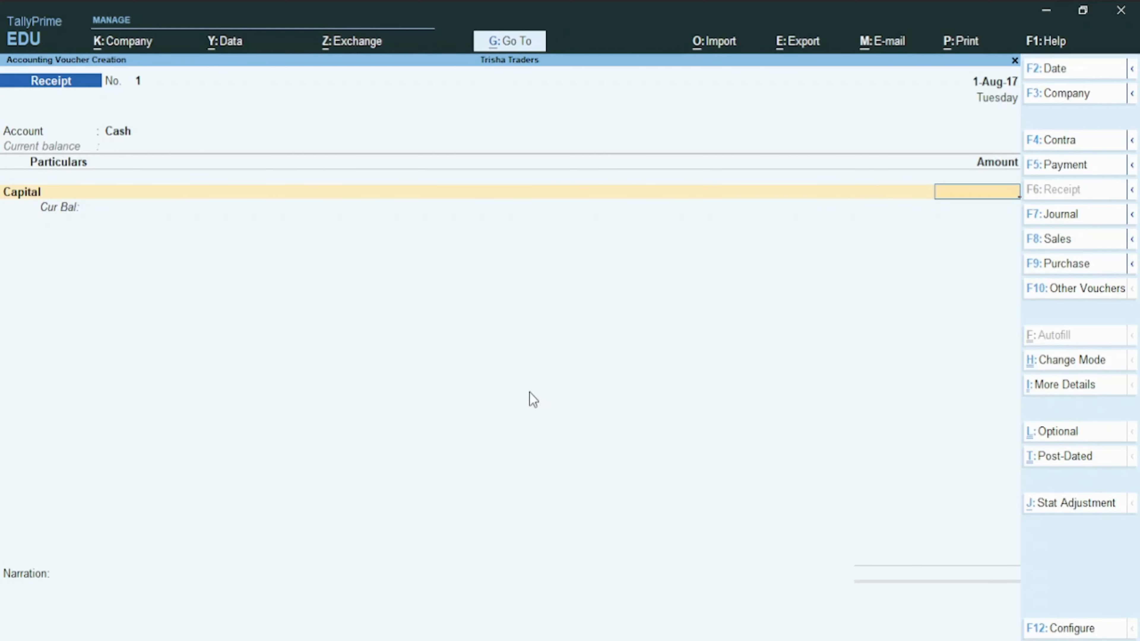
Enter 1500000 as the Capital amount, save the receipt without a narration and leave voucher entry.
type("1500000")
key("Return")
key("Return")
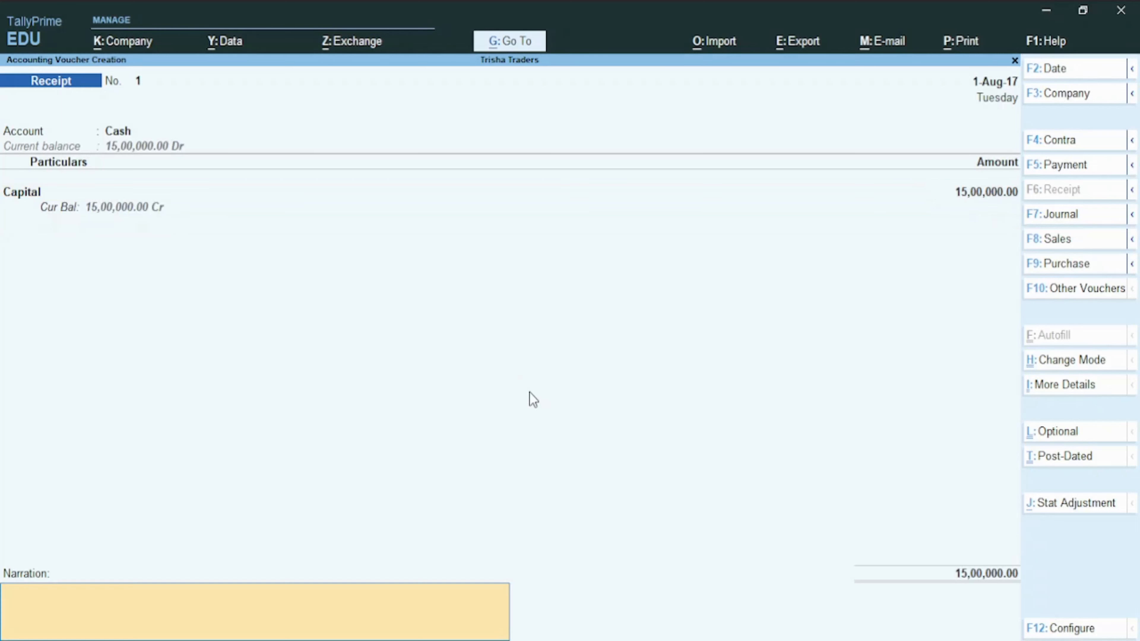
key("Return")
key("Return")
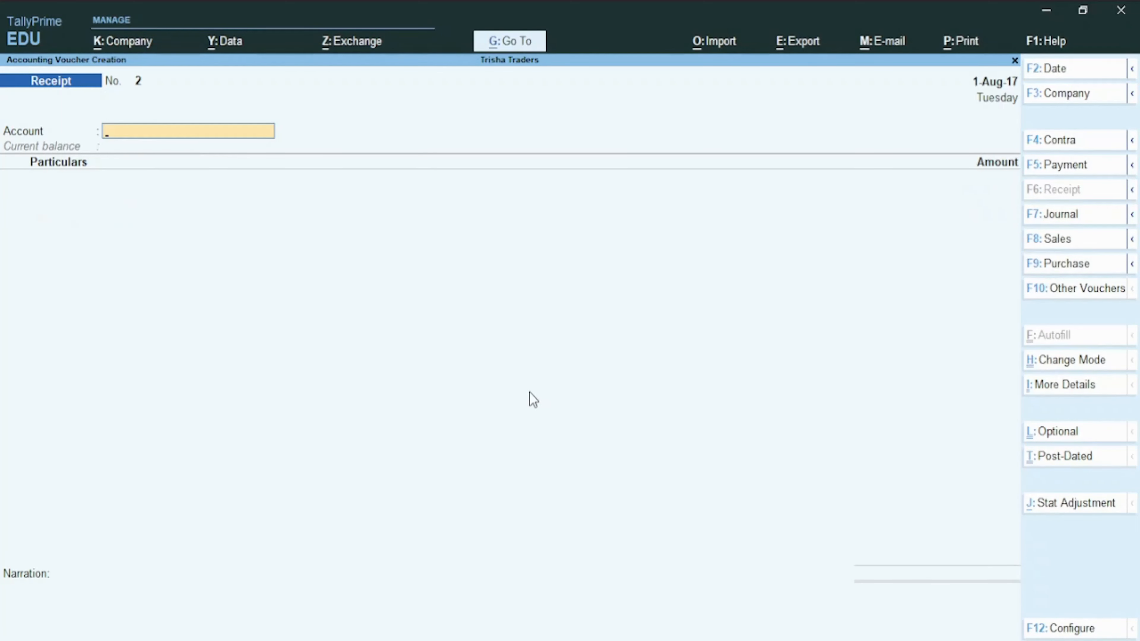
key("Escape")
key("Return")
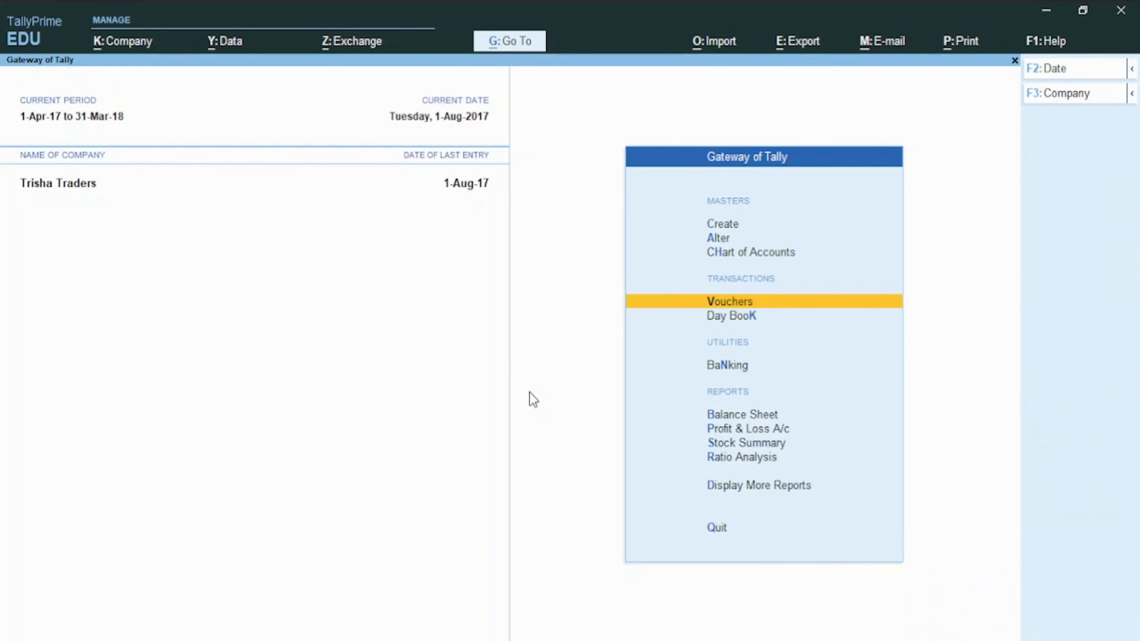
Open the creation form for a new inventory unit of measure.
key("Up")
key("Up")
key("Up")
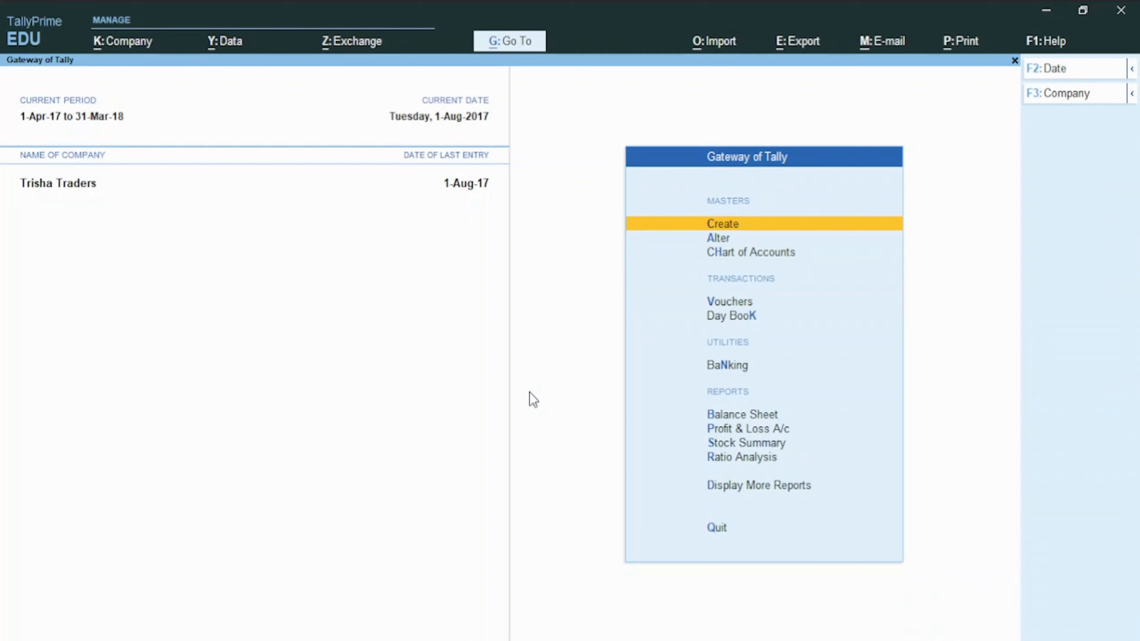
key("Return")
key("Down")
key("Down")
key("Down")
key("Down")
key("Down")
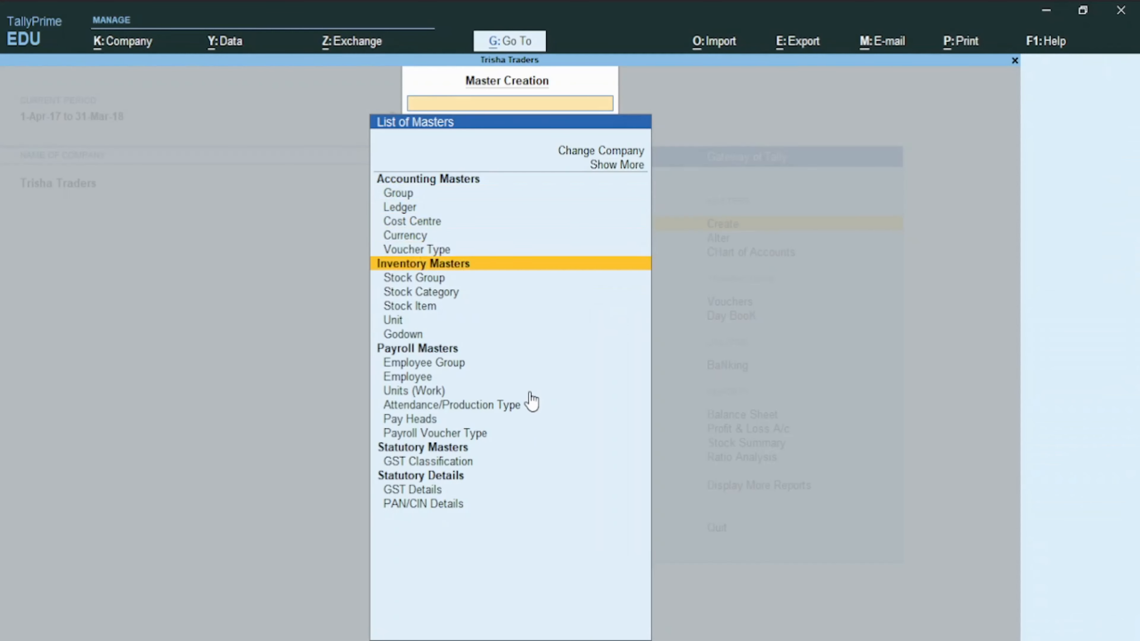
key("Down")
key("Up")
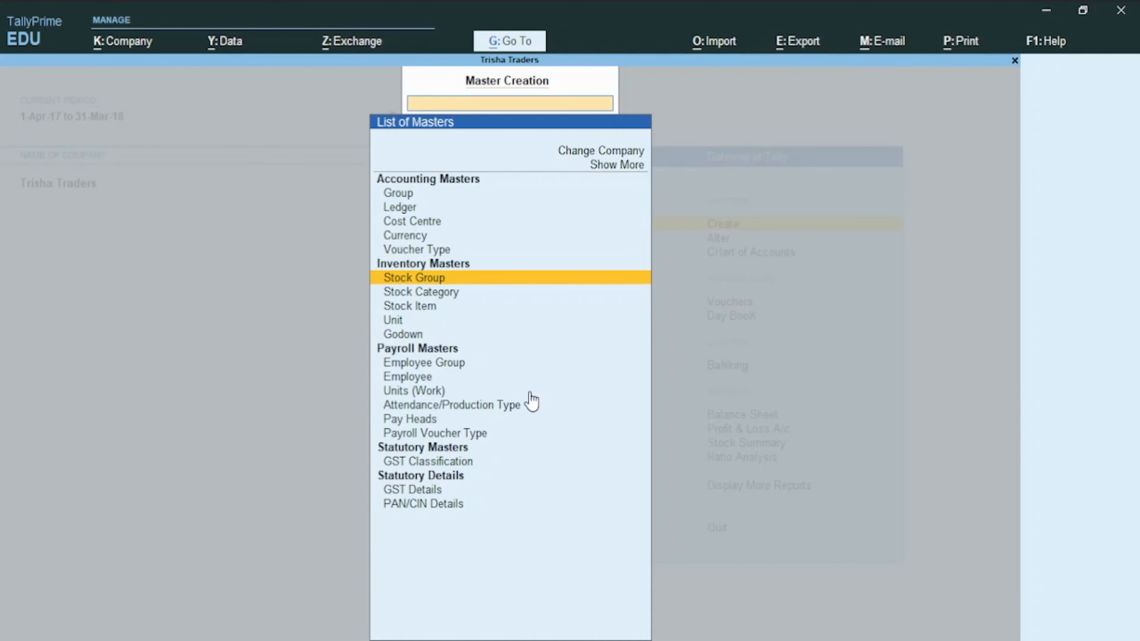
key("Down")
key("Down")
key("Down")
key("Up")
key("Up")
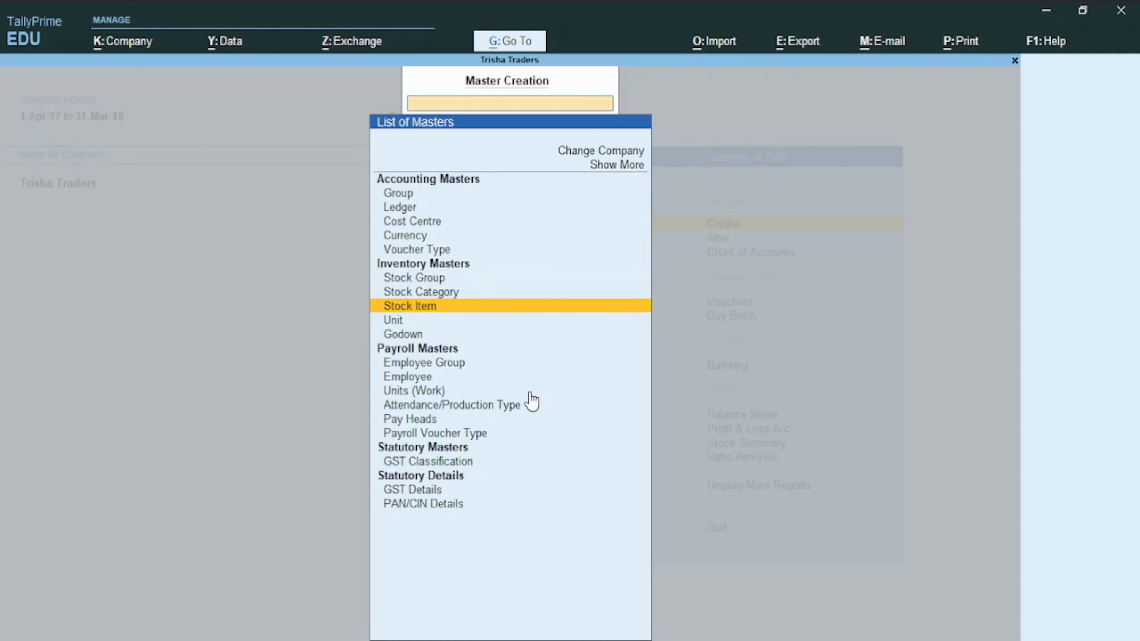
key("Up")
key("Down")
key("Up")
key("Down")
key("Down")
key("Down")
key("Return")
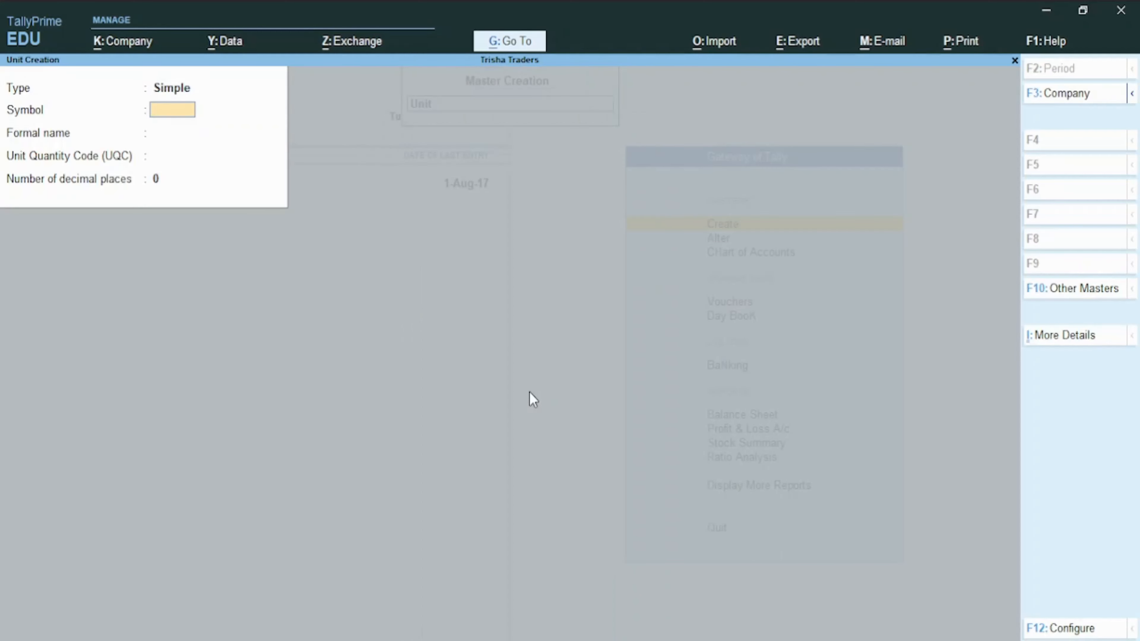
Create a simple unit with symbol Pcs, unit quantity code PCS-PIECES and 0 decimal places, save it and close the form.
type("Pcs")
key("Return")
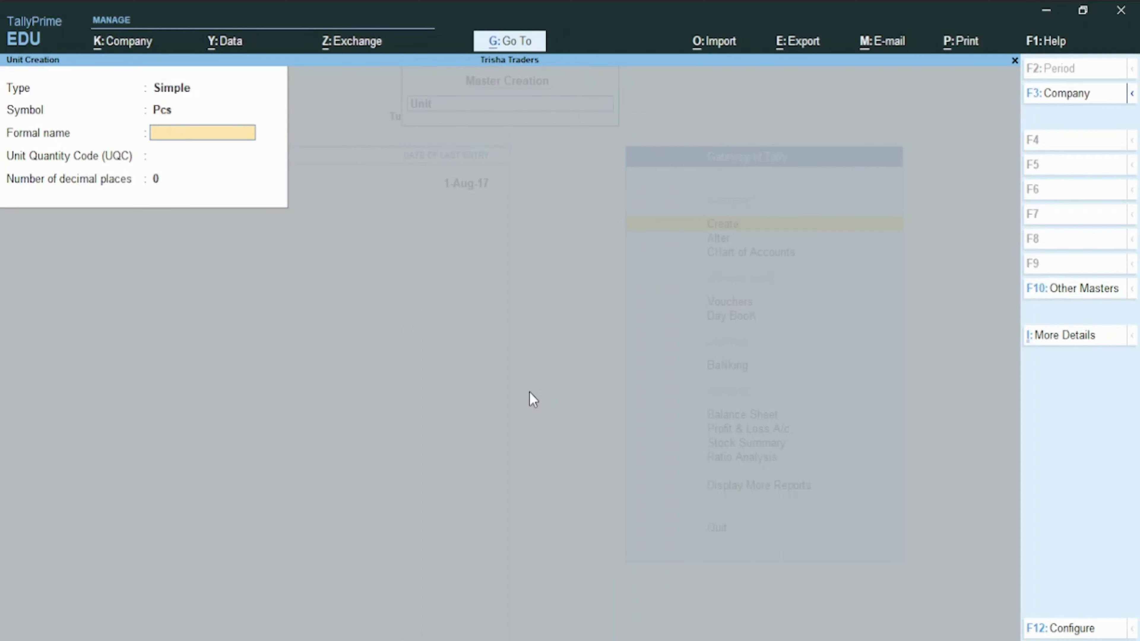
key("Return")
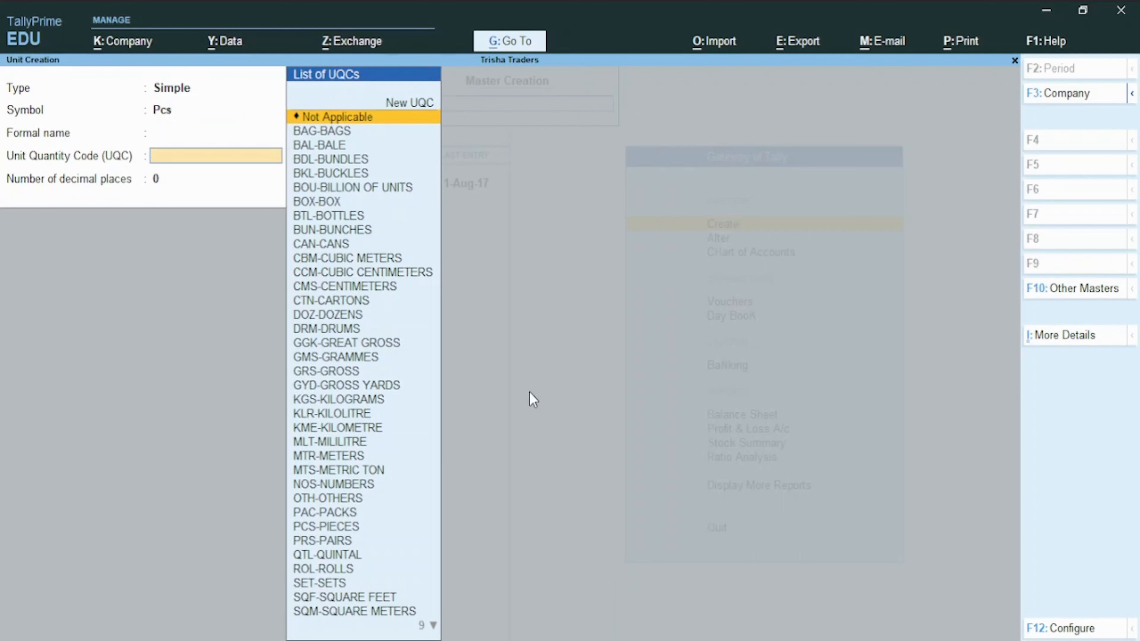
type("pc")
key("Return")
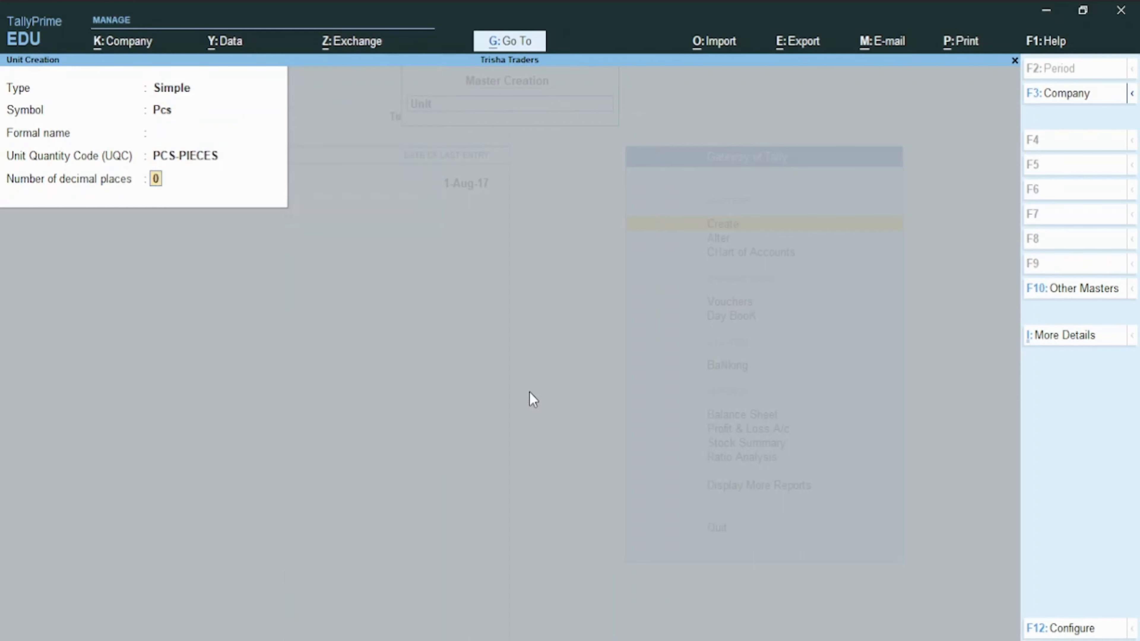
key("ctrl")
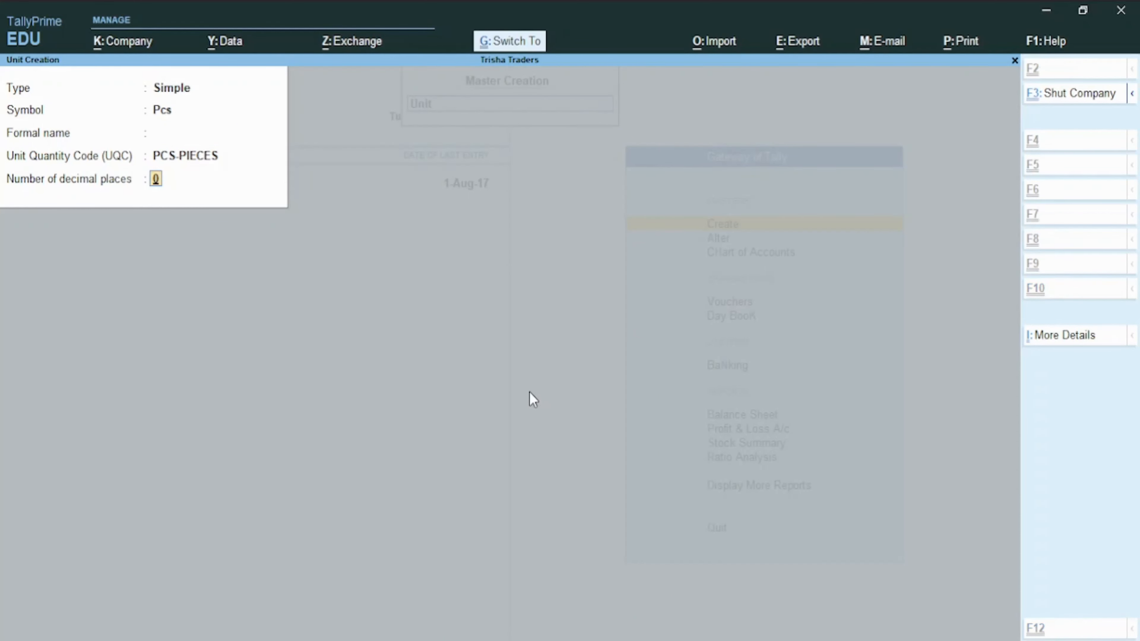
key("ctrl+a")
key("Escape")
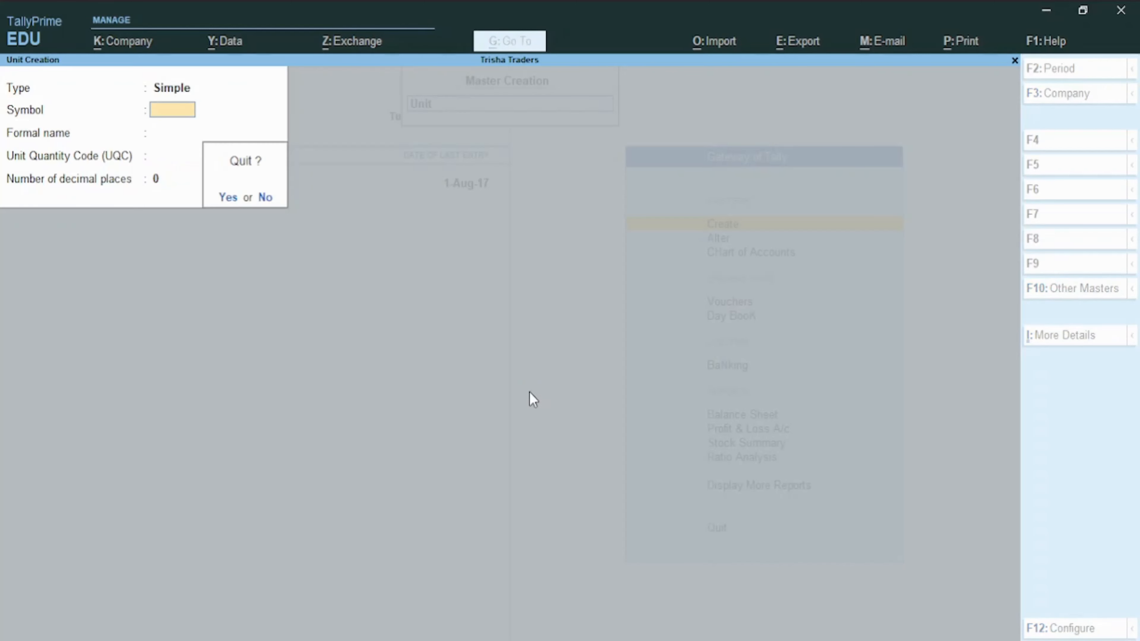
key("y")
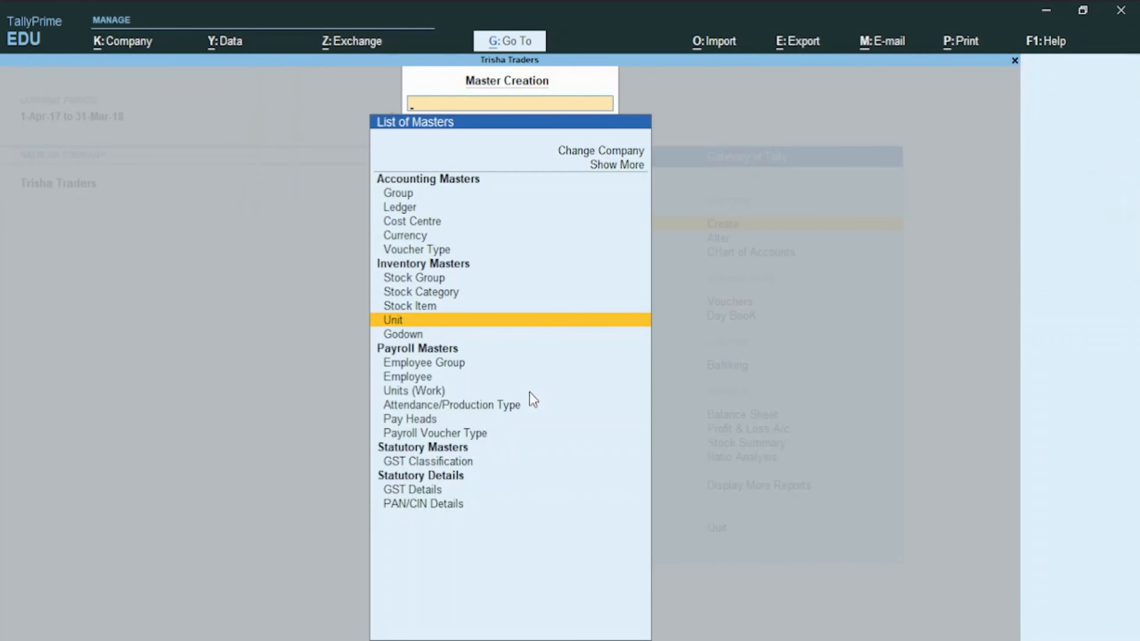
Start a new stock group named GRoup A under Primary, leave quantity addition at No and enable its GST details.
key("Up")
key("Up")
key("Return")
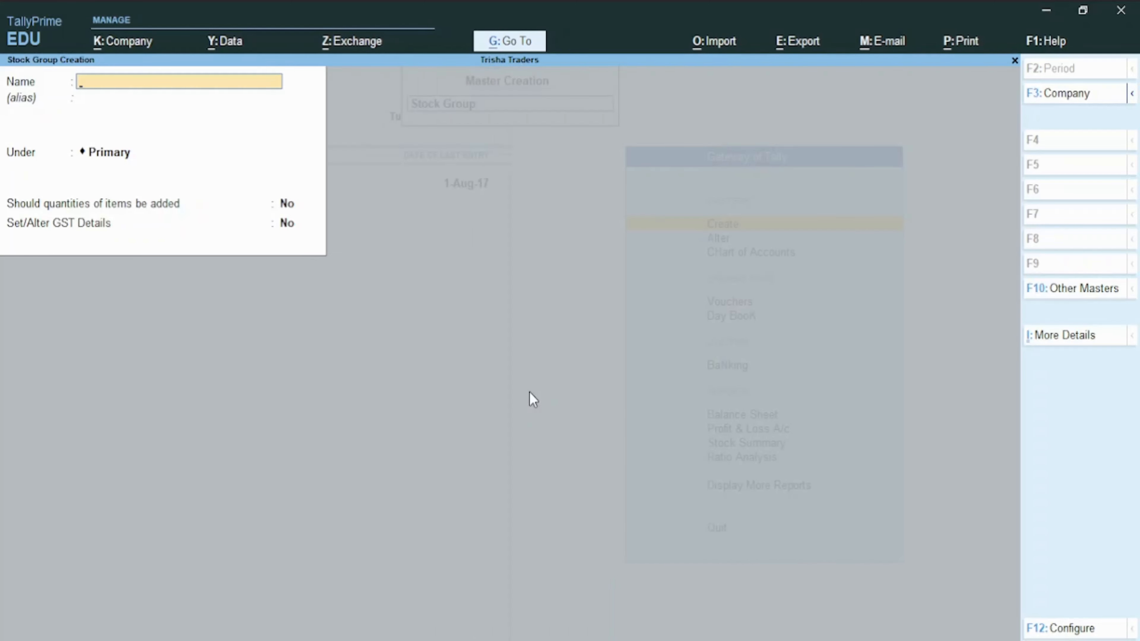
type("GRoup A")
key("Return")
key("Return")
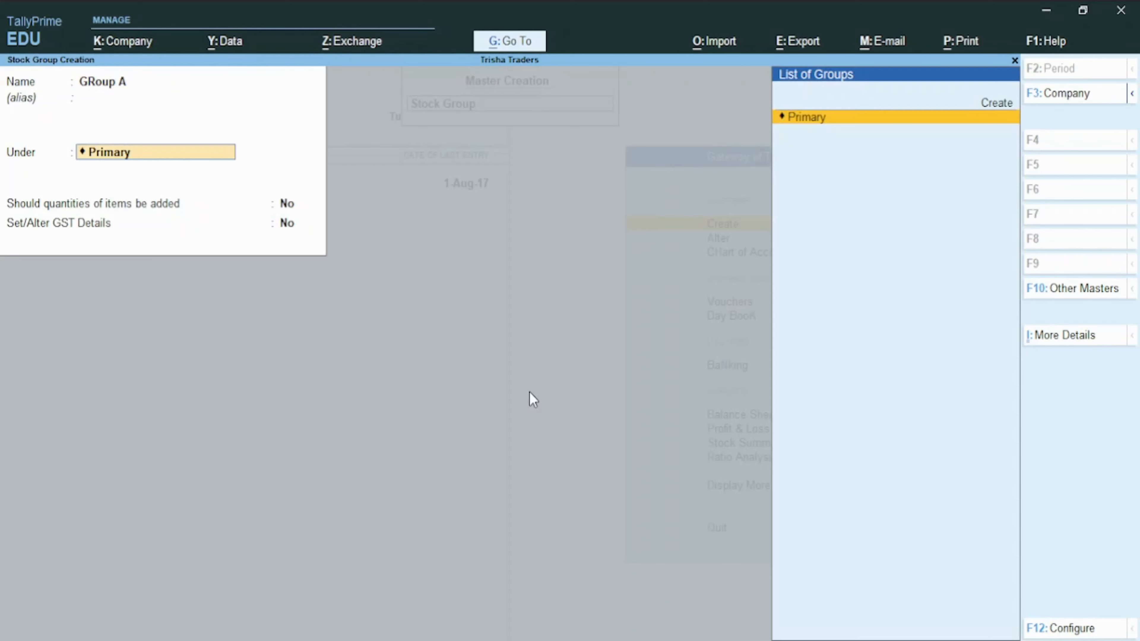
key("Return")
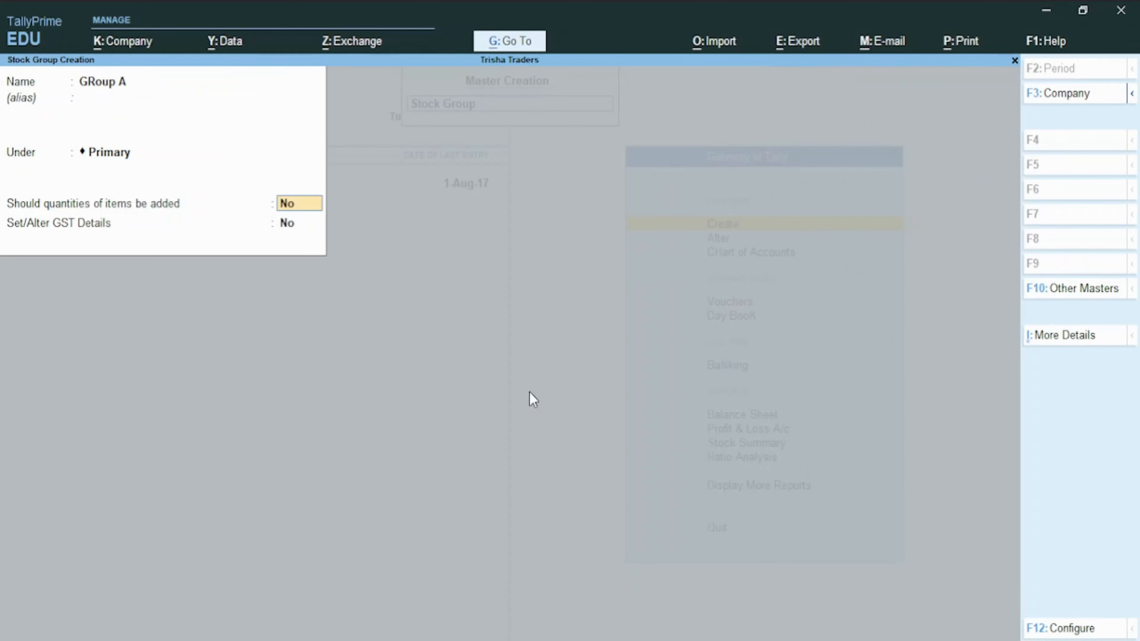
key("Return")
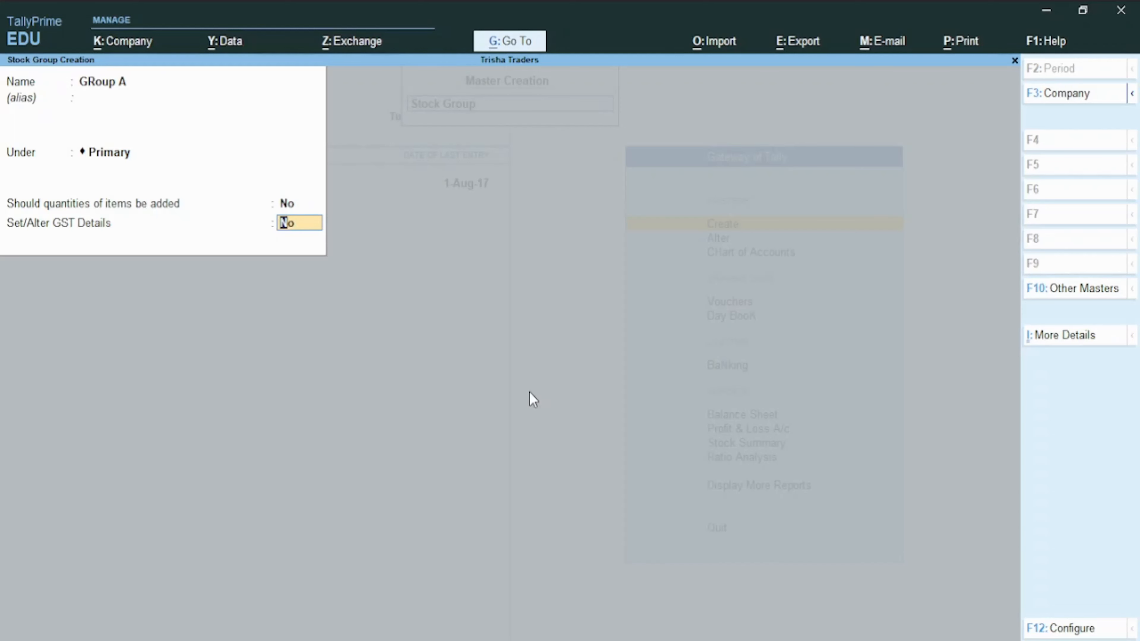
type("ye")
key("Return")
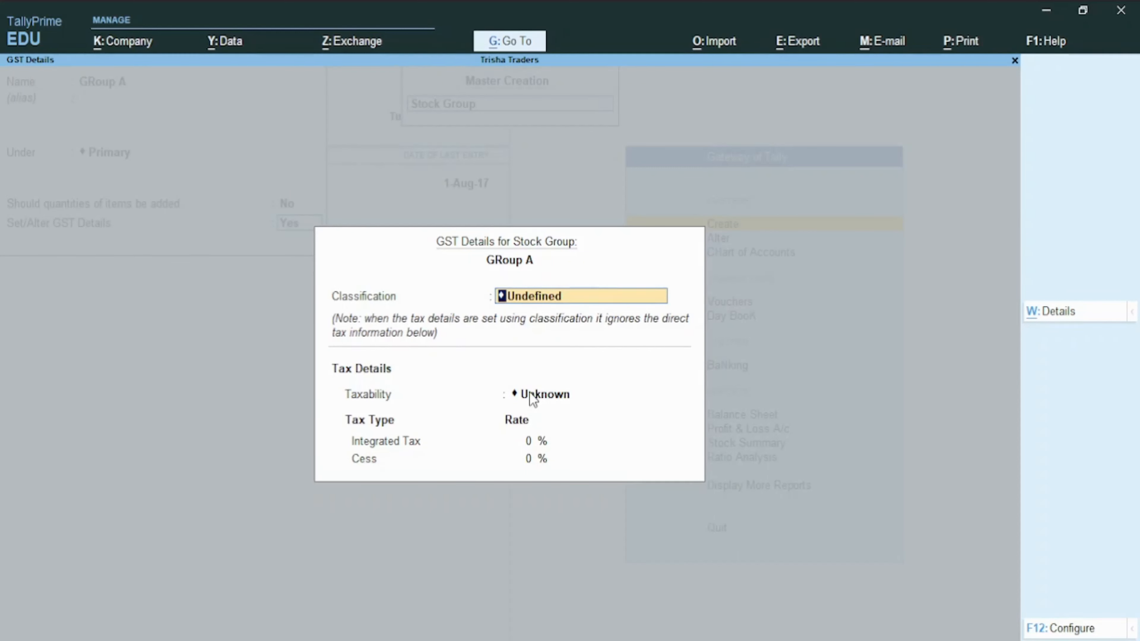
Set GRoup A's GST details to Taxable with 12% integrated tax and save the stock group.
key("Return")
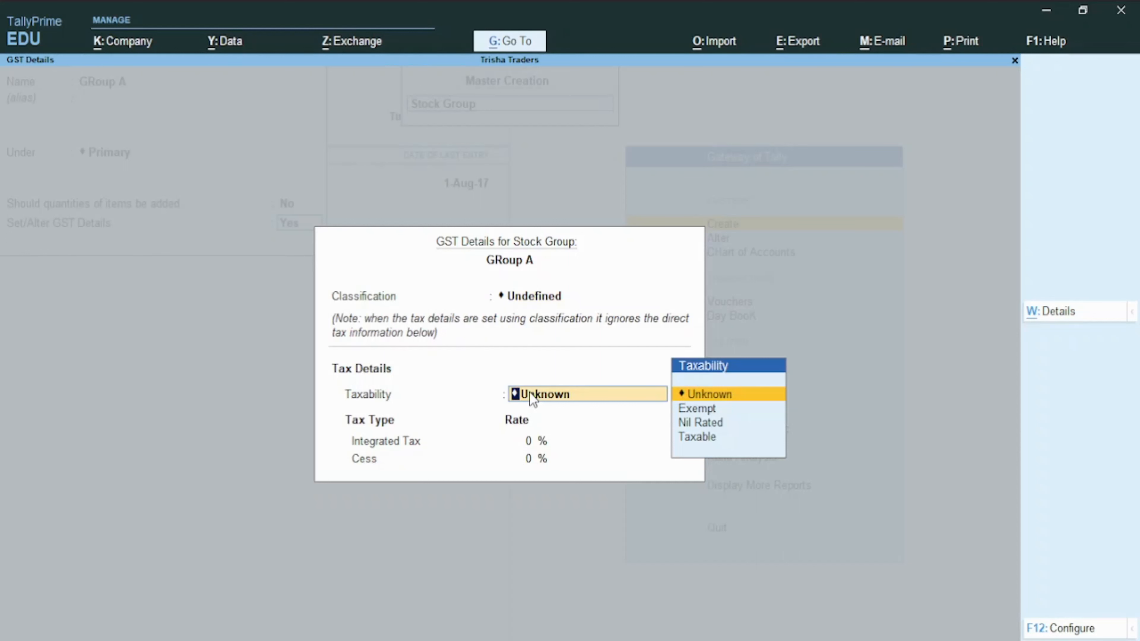
key("Down")
key("Down")
key("Down")
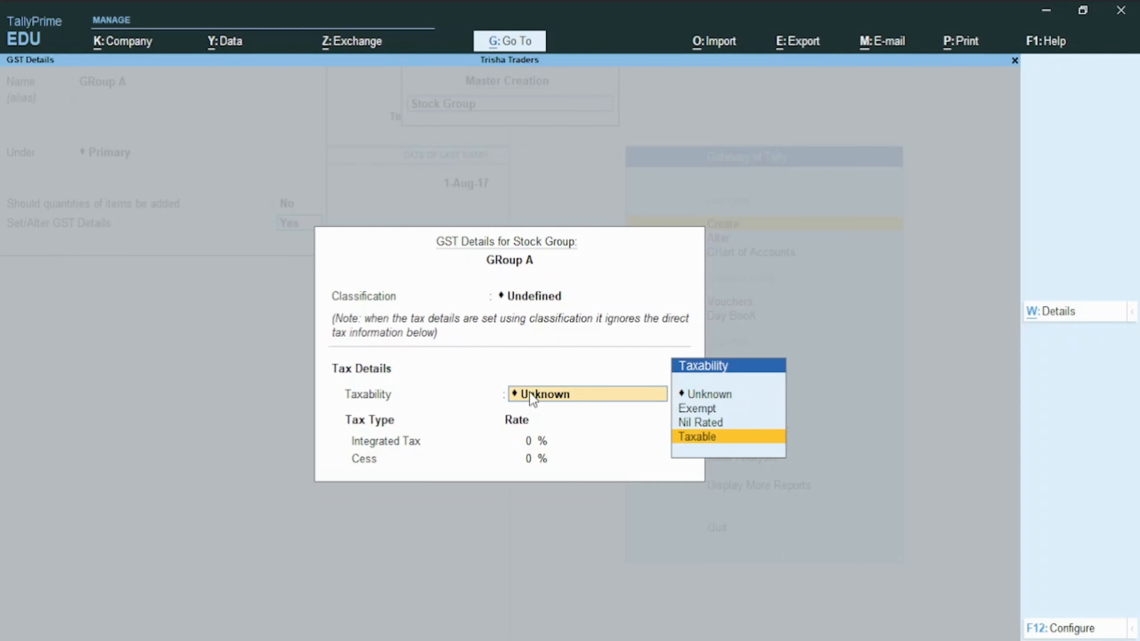
key("Return")
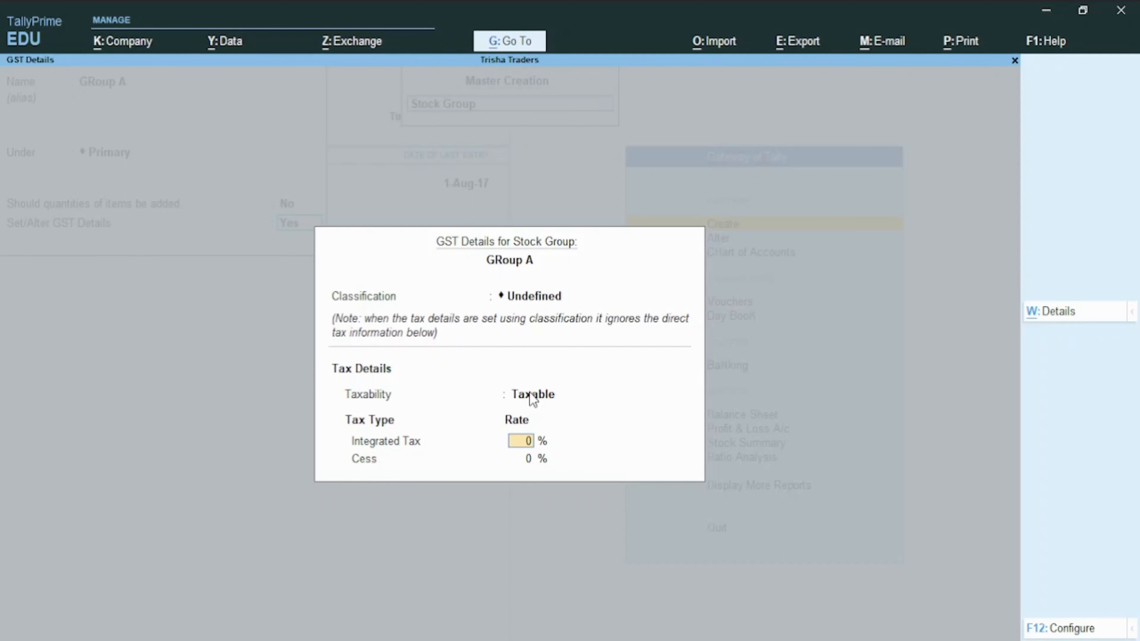
type("12")
key("Return")
key("Return")
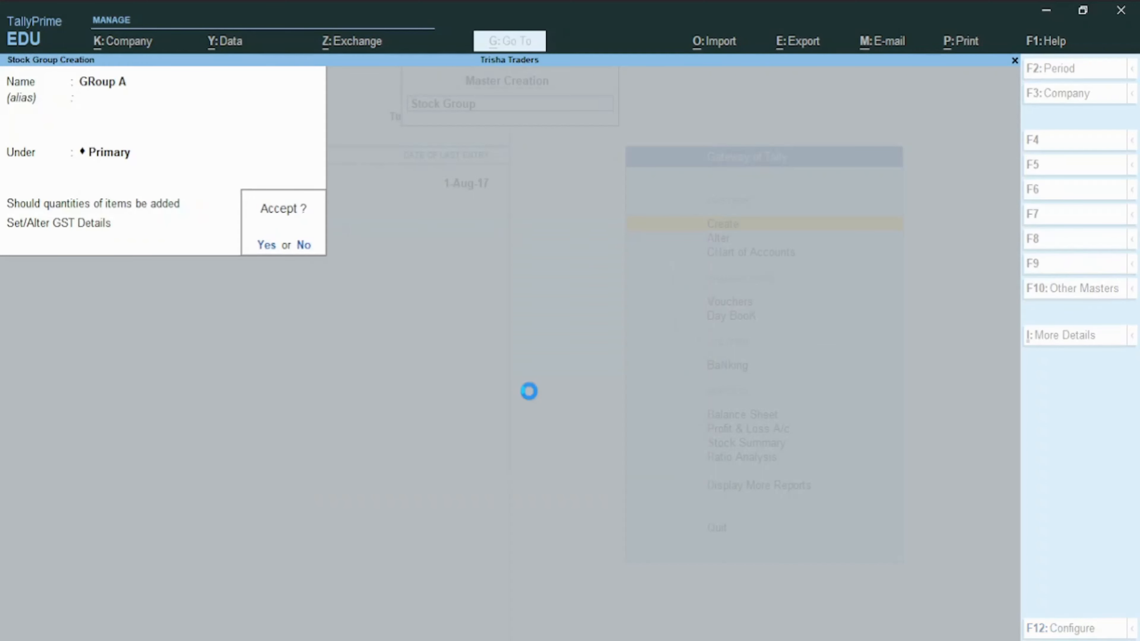
key("Return")
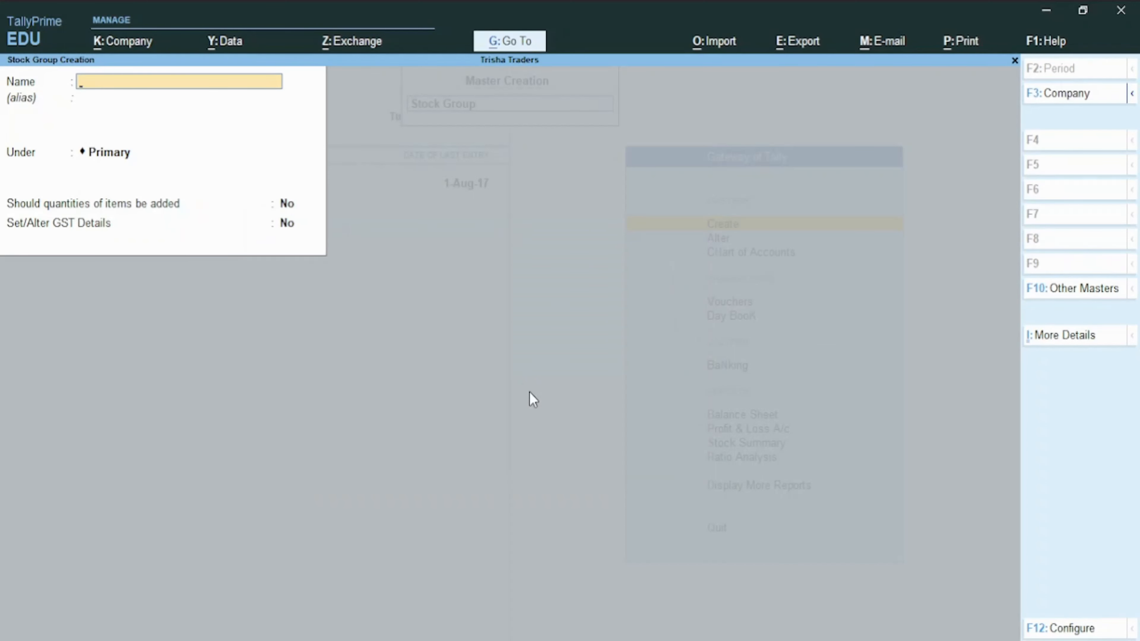
Start a second stock group named GROUP B under Primary, leave quantity addition at No and enable its GST details.
type("GROUP B")
key("Return")
key("Return")
key("Return")
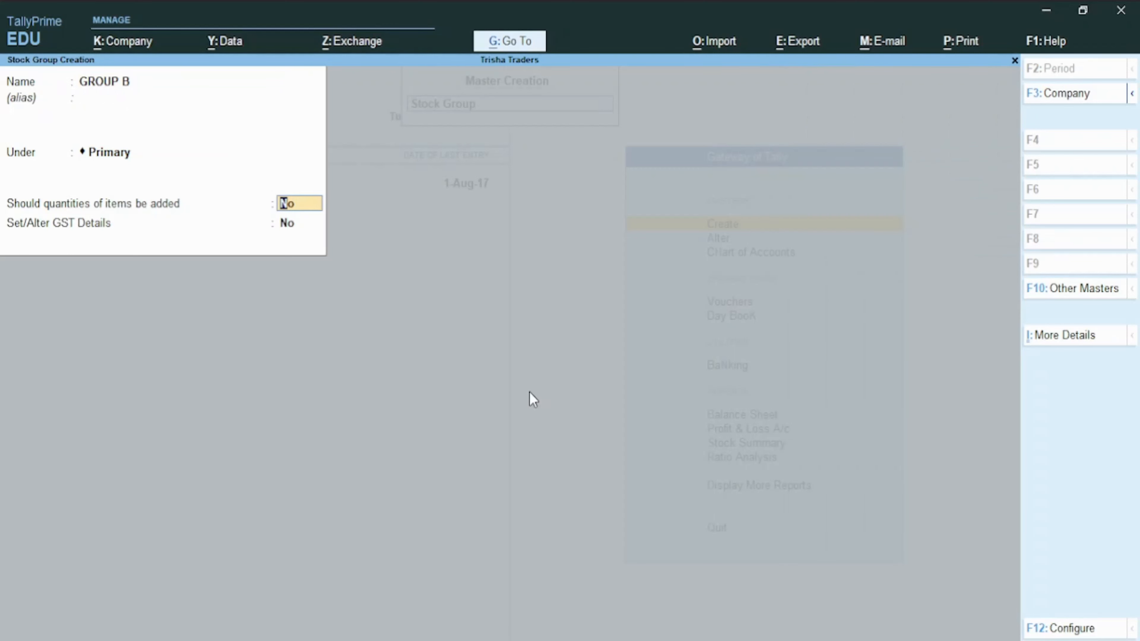
key("Return")
type("yes")
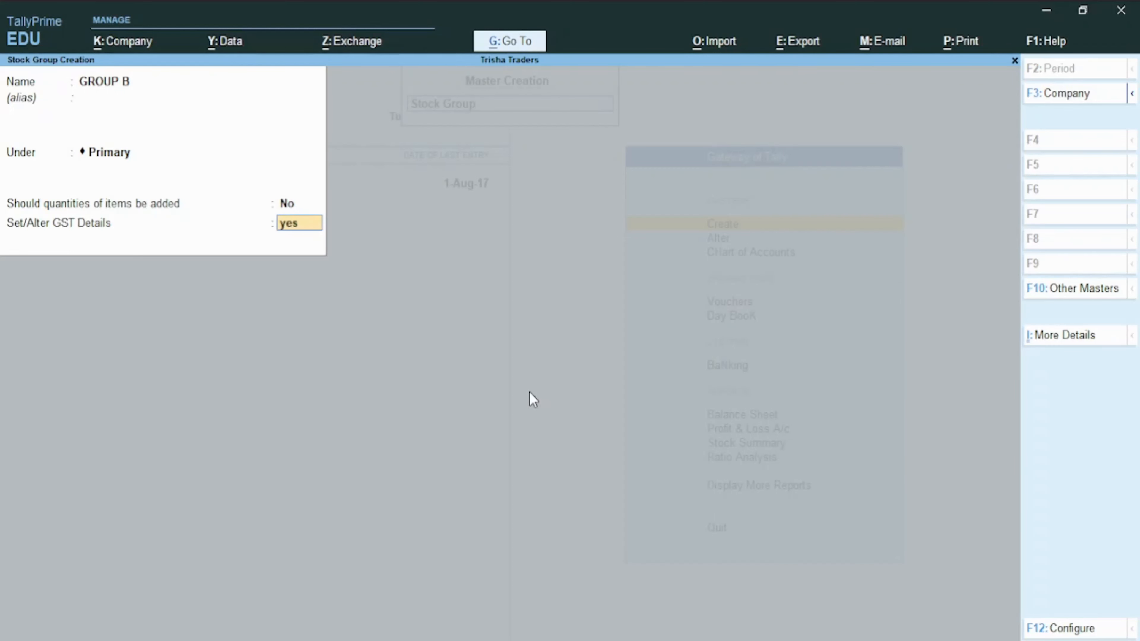
key("Up")
key("Return")
key("Return")
Set GROUP B's GST details to Taxable with 5% integrated tax and save the stock group.
key("Return")
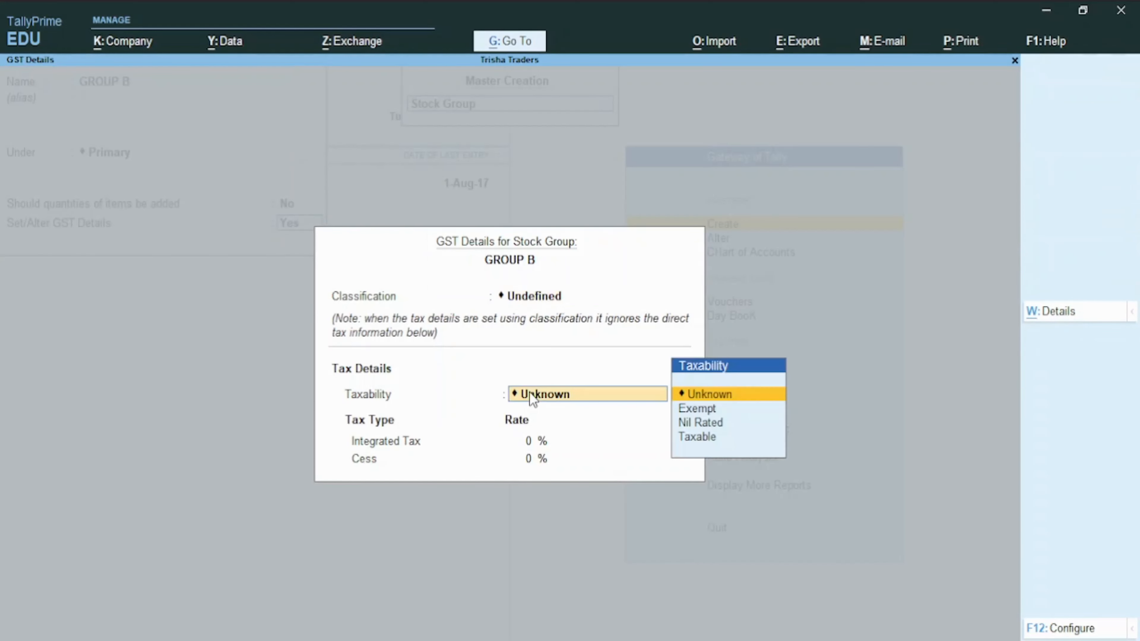
key("Down")
key("Down")
key("Down")
key("Return")
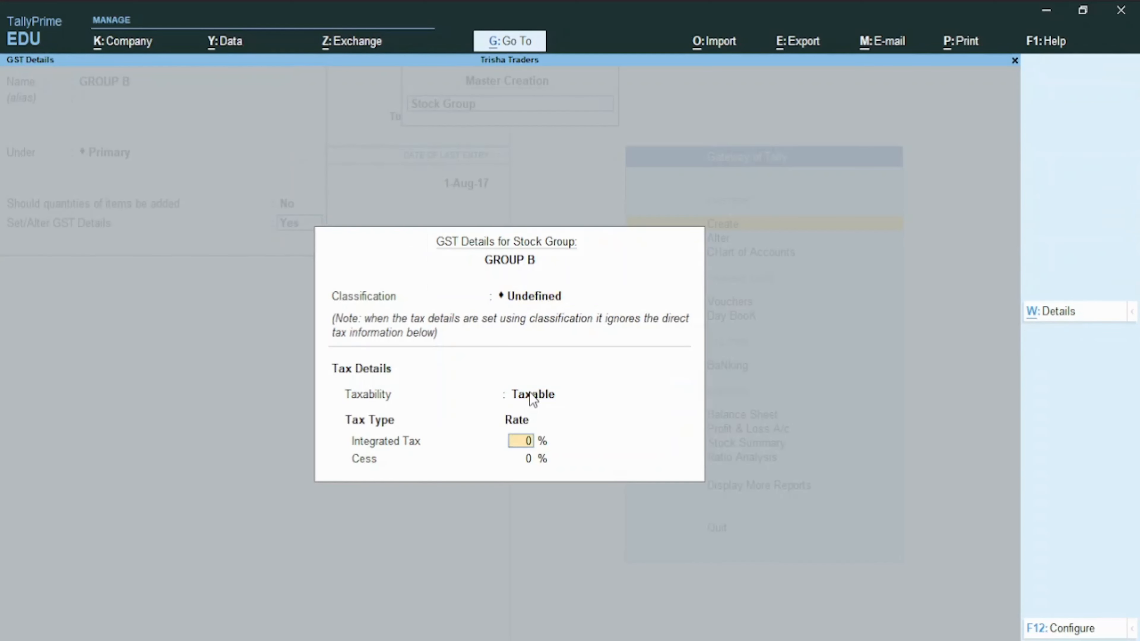
type("5")
key("Return")
key("Return")
key("Return")
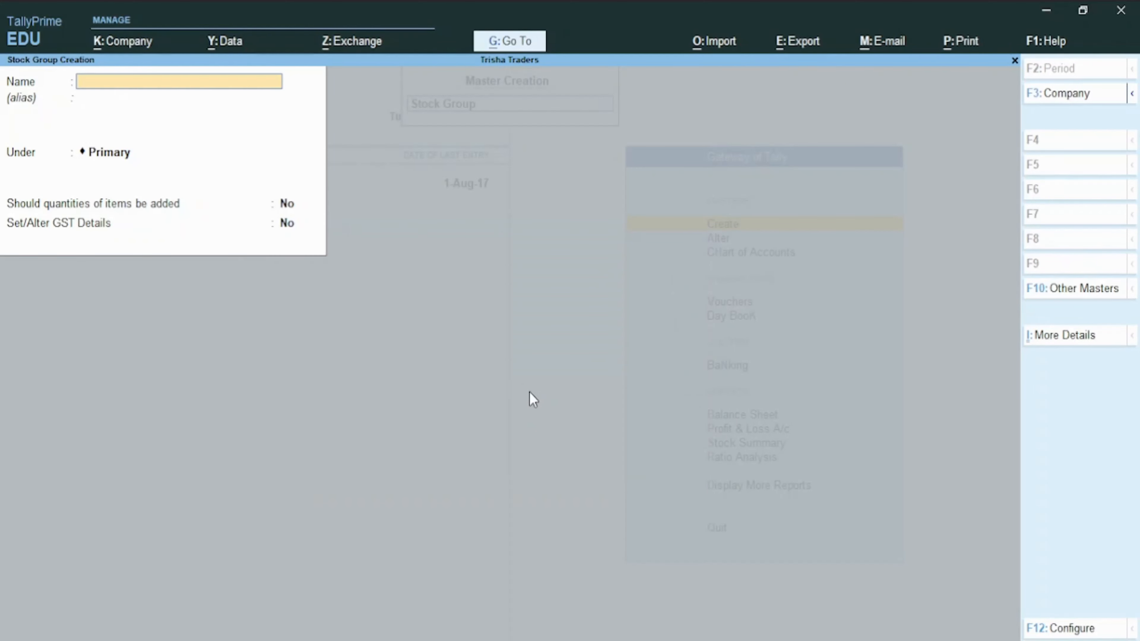
type("Gropu")
key("BackSpace")
key("BackSpace")
key("BackSpace")
key("BackSpace")
key("BackSpace")
Leave stock group creation and open the creation form for a new stock item.
key("Escape")
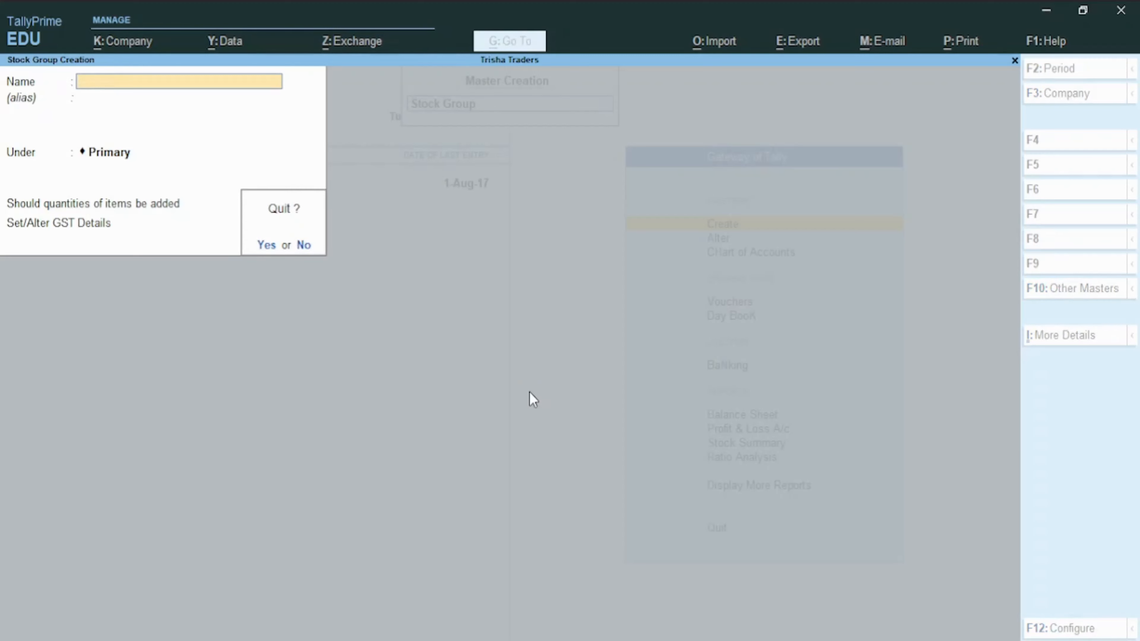
key("y")
key("Down")
key("Down")
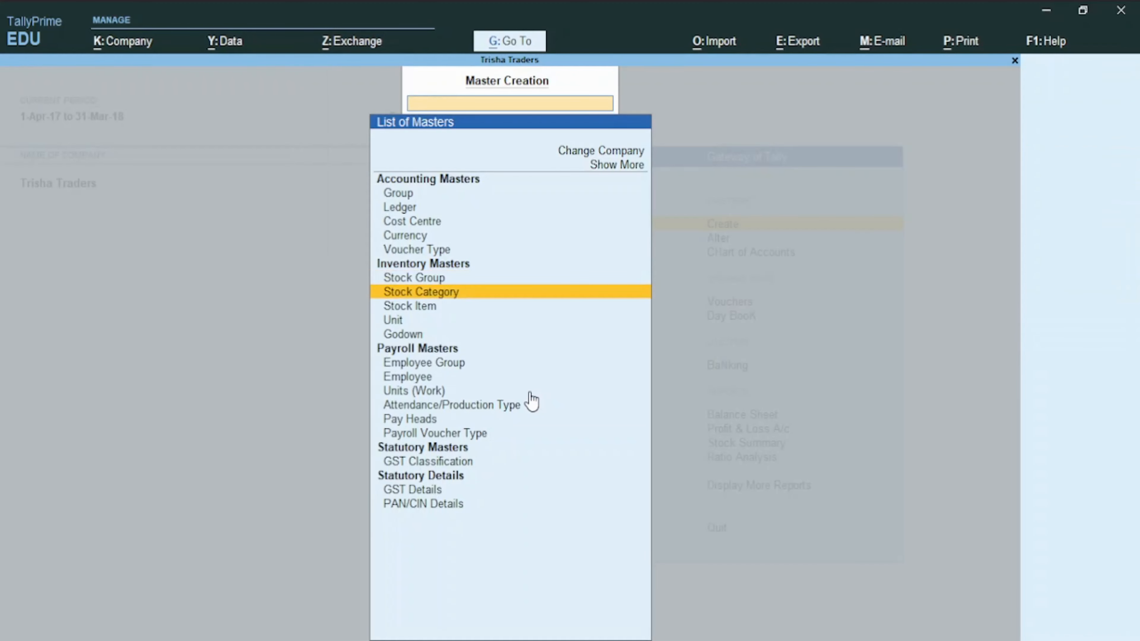
key("Return")
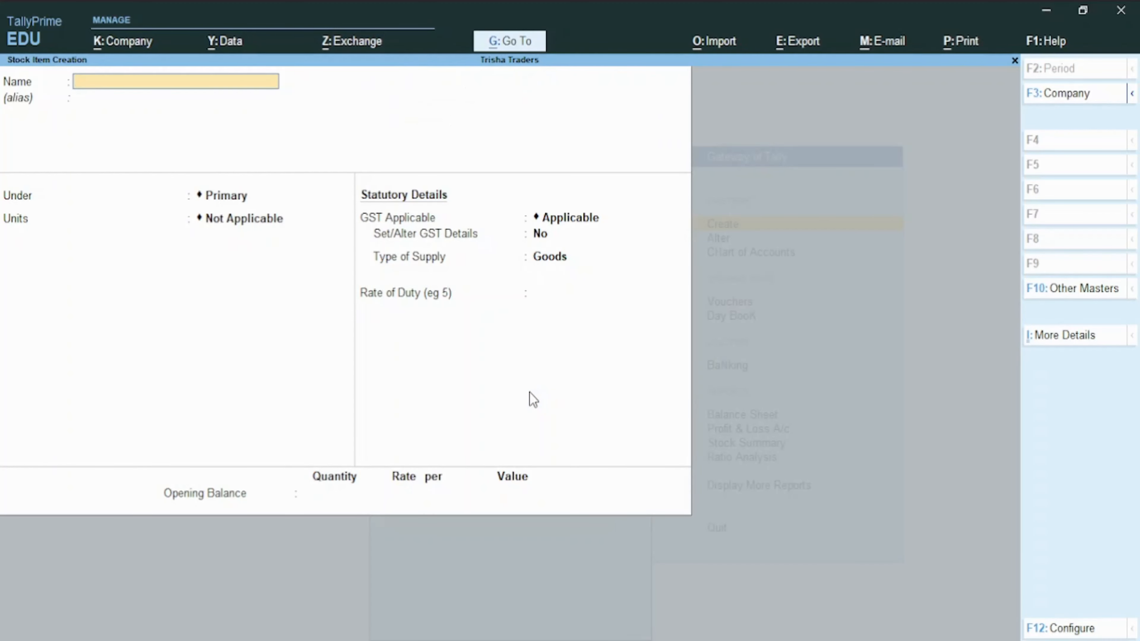
Create stock item A1 under GRoup A with units Pcs and GST applicable, and save it.
type("A1")
key("Return")
key("Return")
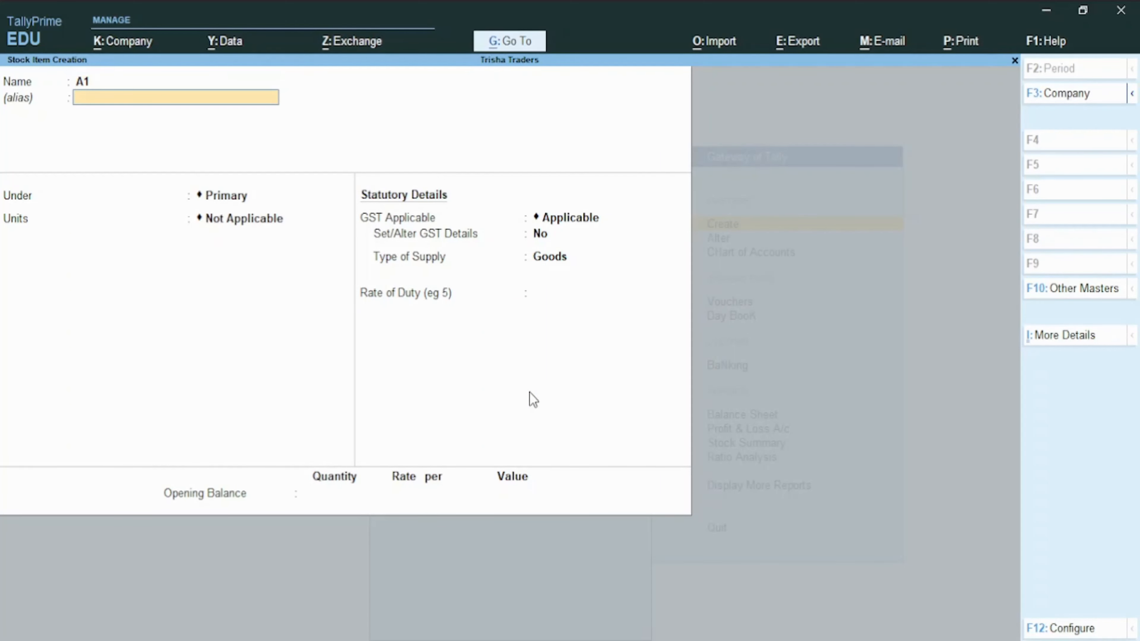
key("Down")
key("Return")
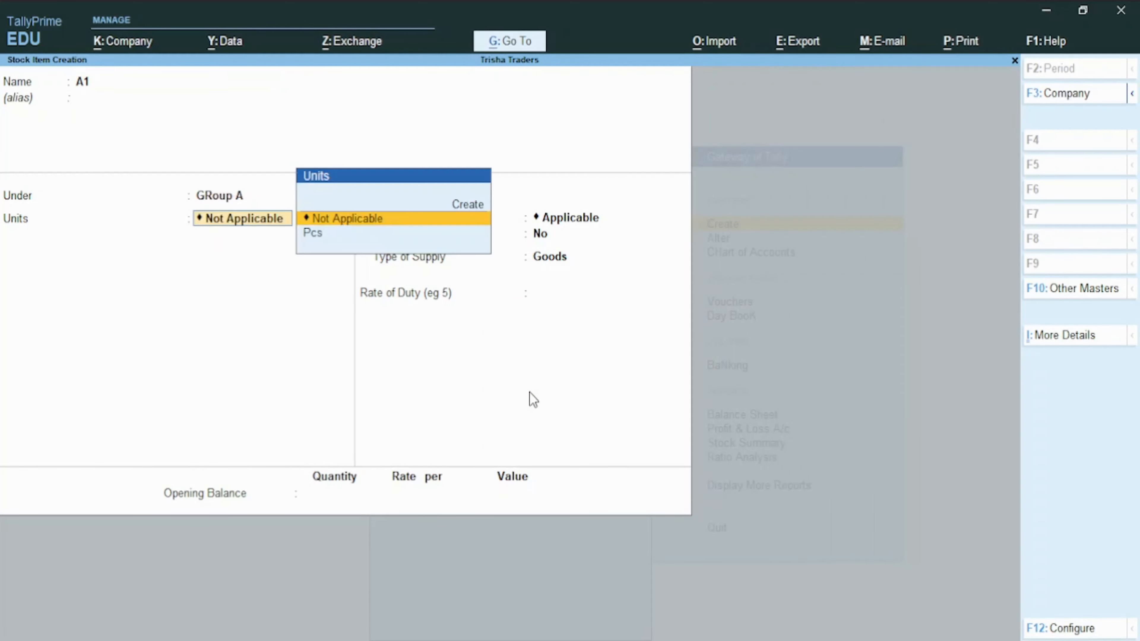
key("Down")
key("Return")
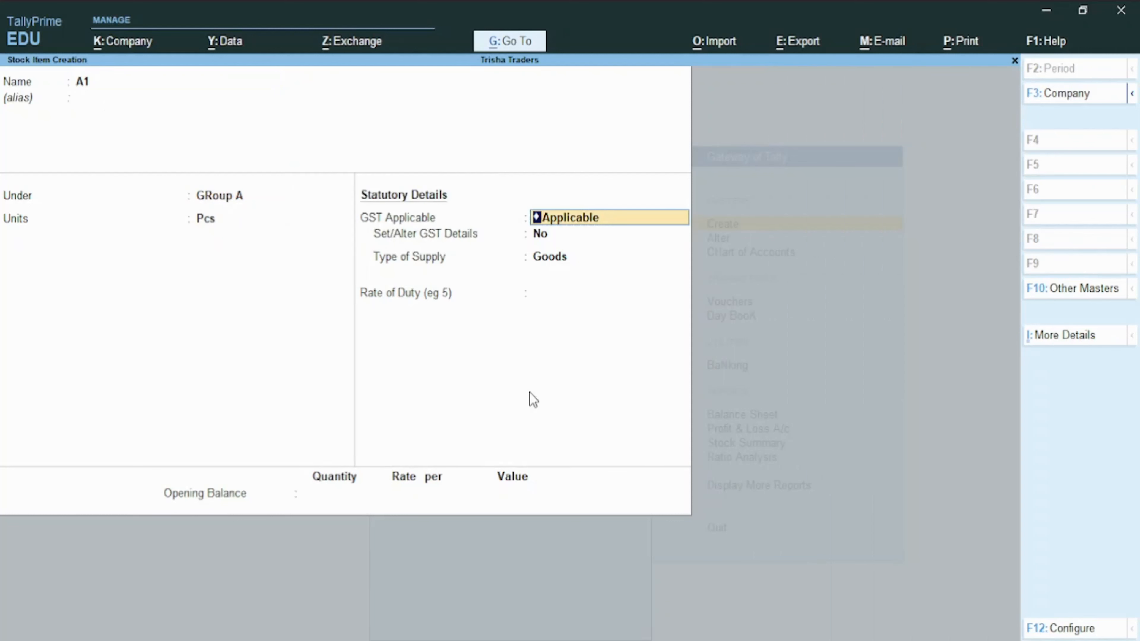
key("Return")
key("ctrl+a")
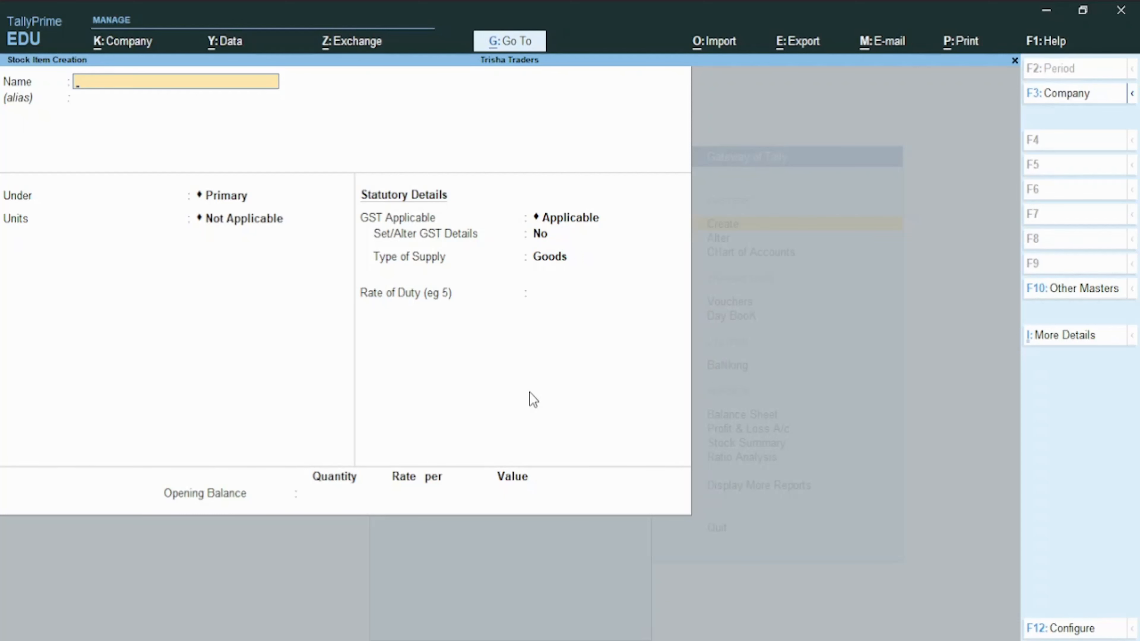
Start stock item A2 under GRoup A with units Pcs.
type("A2")
key("Return")
key("Return")
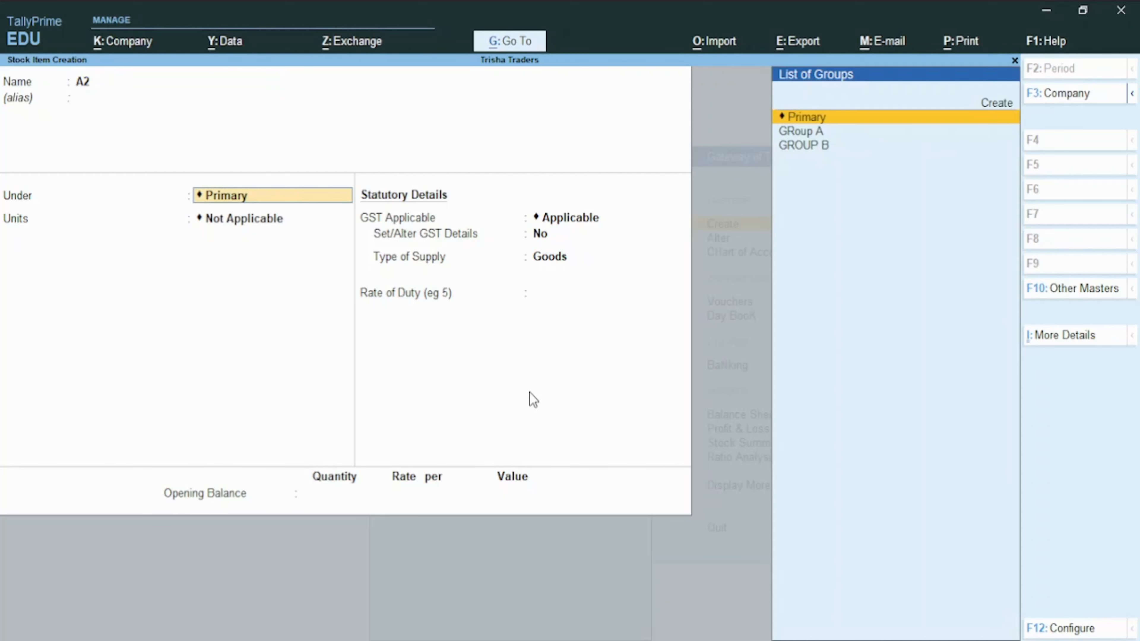
key("Down")
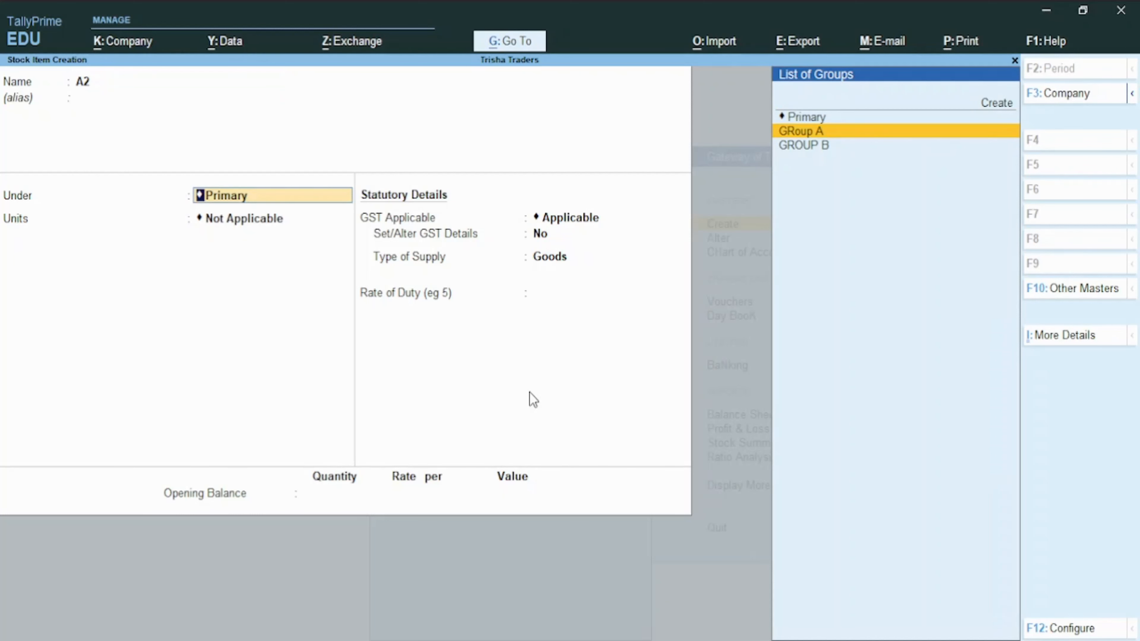
key("Return")
key("Down")
key("Return")
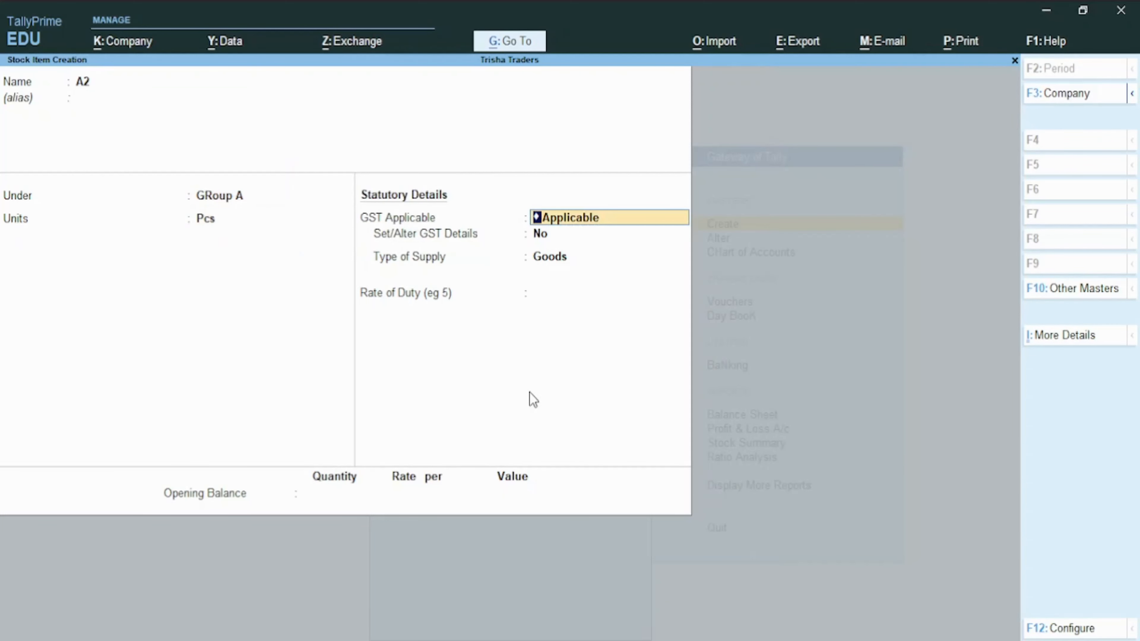
Enable item-level GST details for A2 and keep the calculation type On Value.
key("Return")
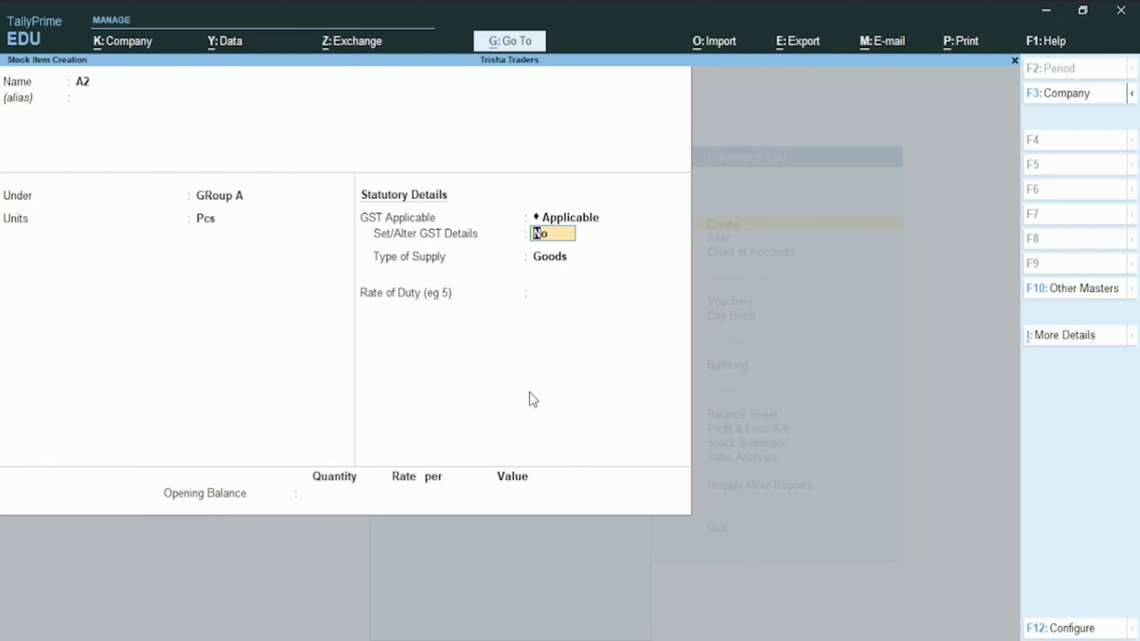
type("yes")
key("Return")
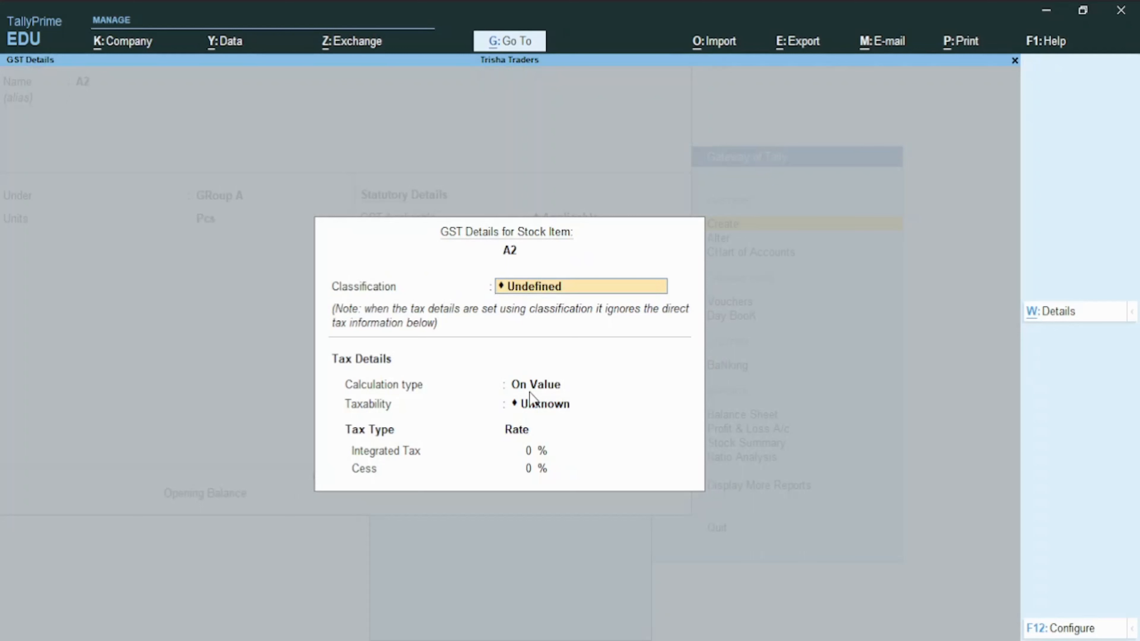
key("Return")
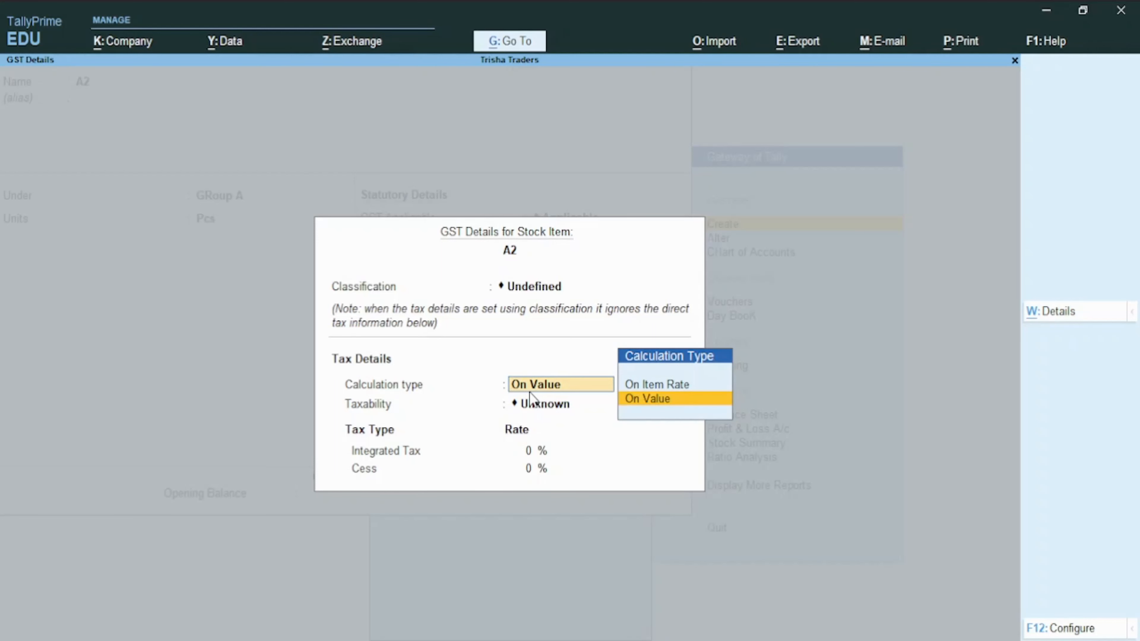
key("Up")
key("Down")
key("Return")
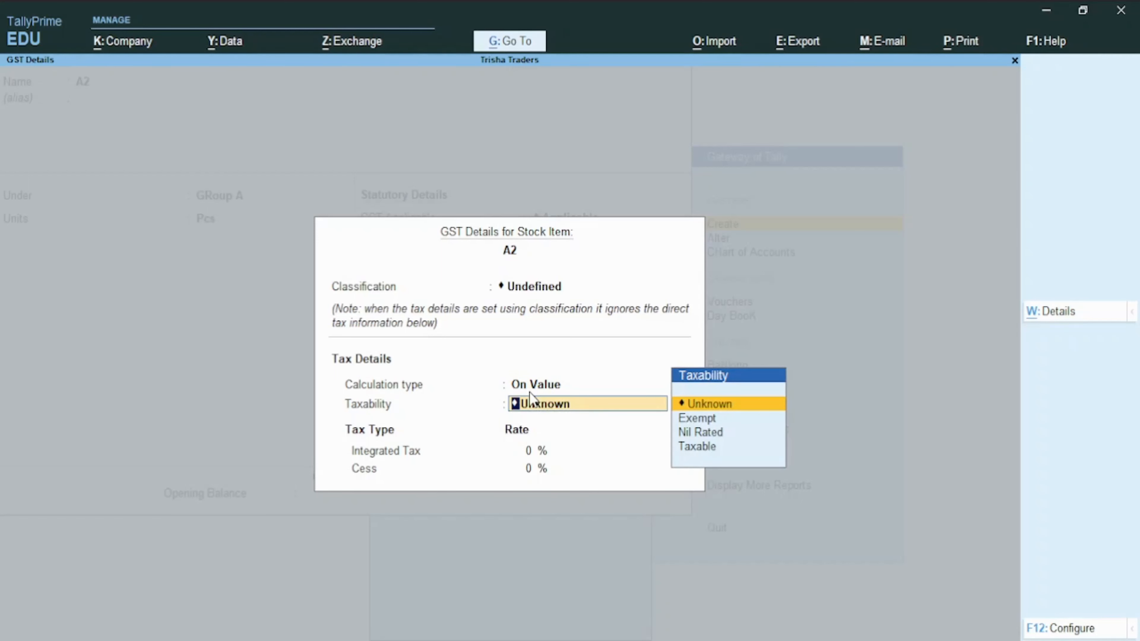
Set A2's taxability to Taxable with 28% integrated tax and save the stock item.
key("Down")
key("Down")
key("Down")
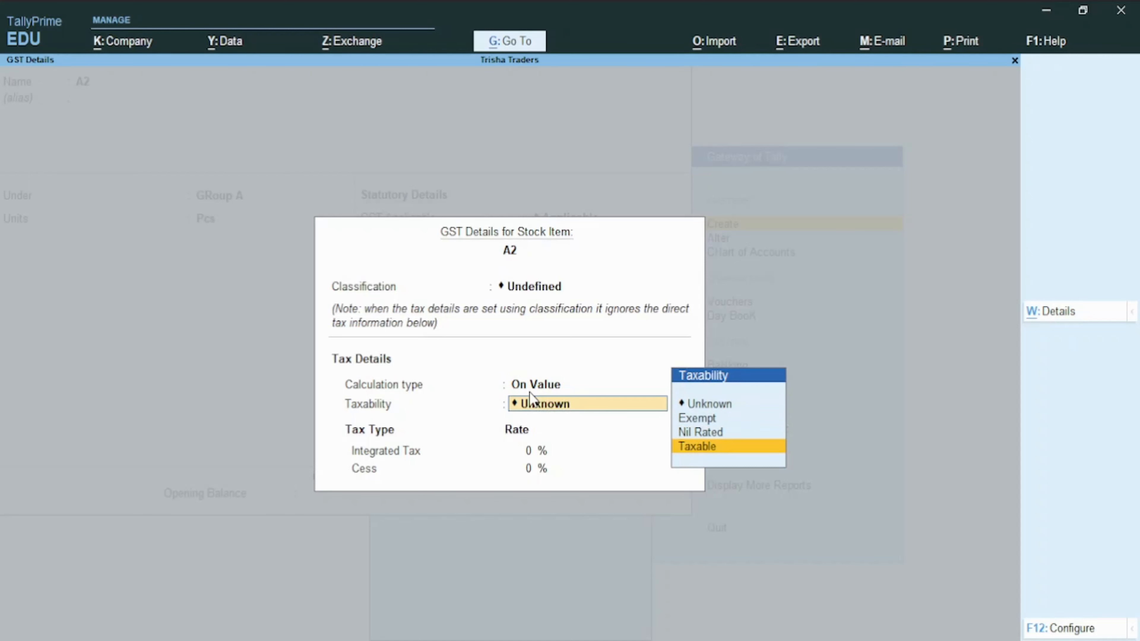
key("Return")
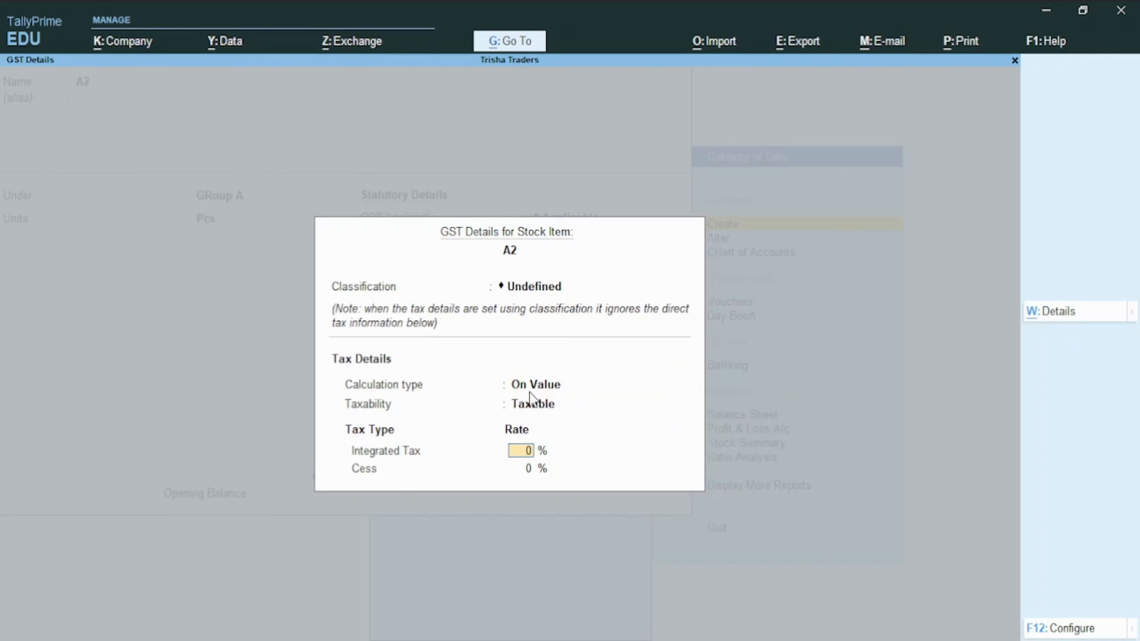
type("28")
key("Return")
key("Return")
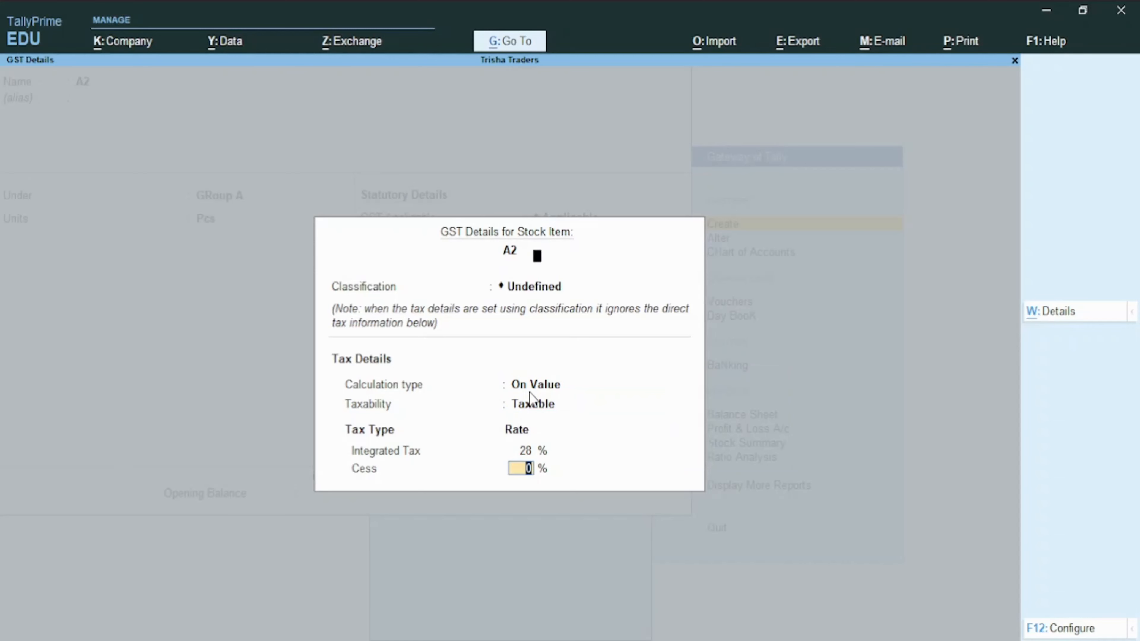
key("Return")
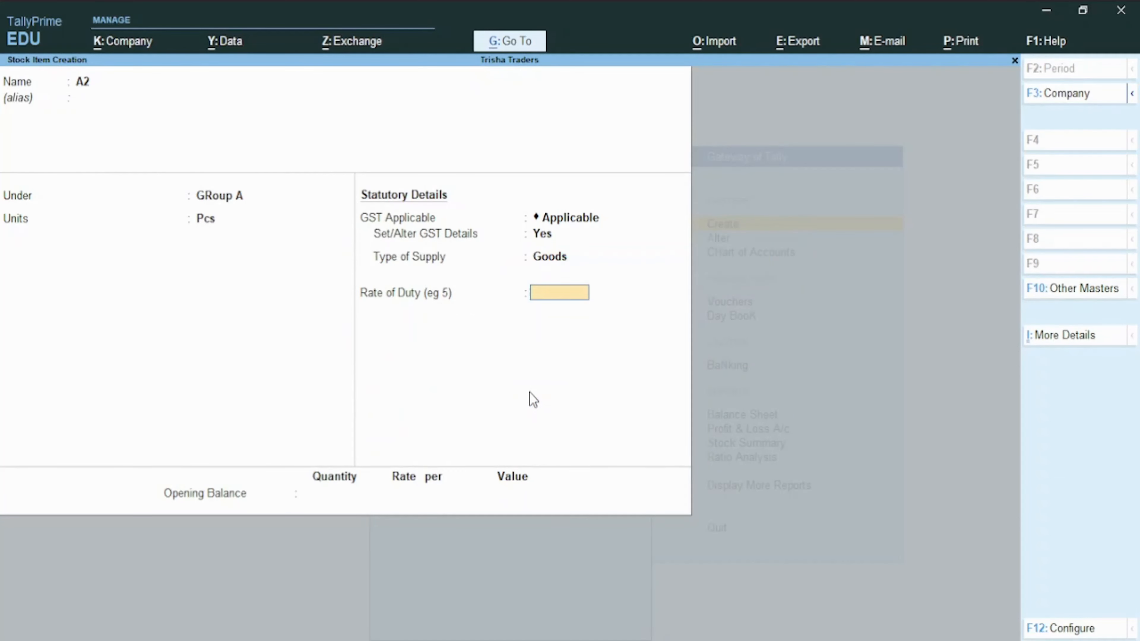
key("ctrl+a")
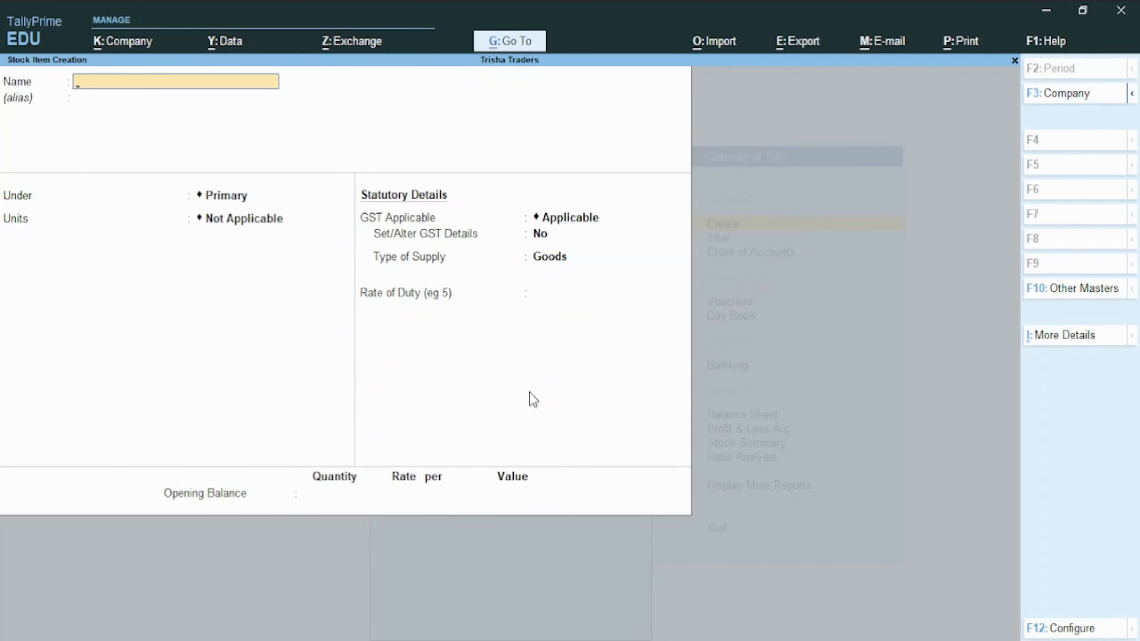
Start stock item B1 with Pcs as its unit.
type("B")
type("2")
key("BackSpace")
type("1")
key("Return")
key("Return")
key("Return")
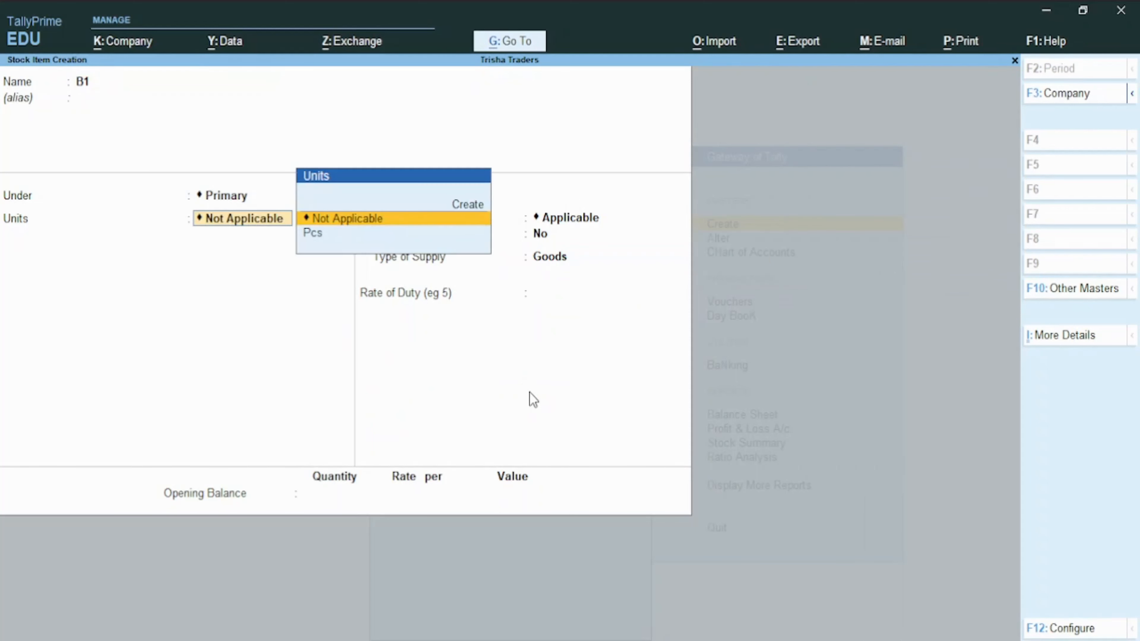
key("Down")
key("Return")
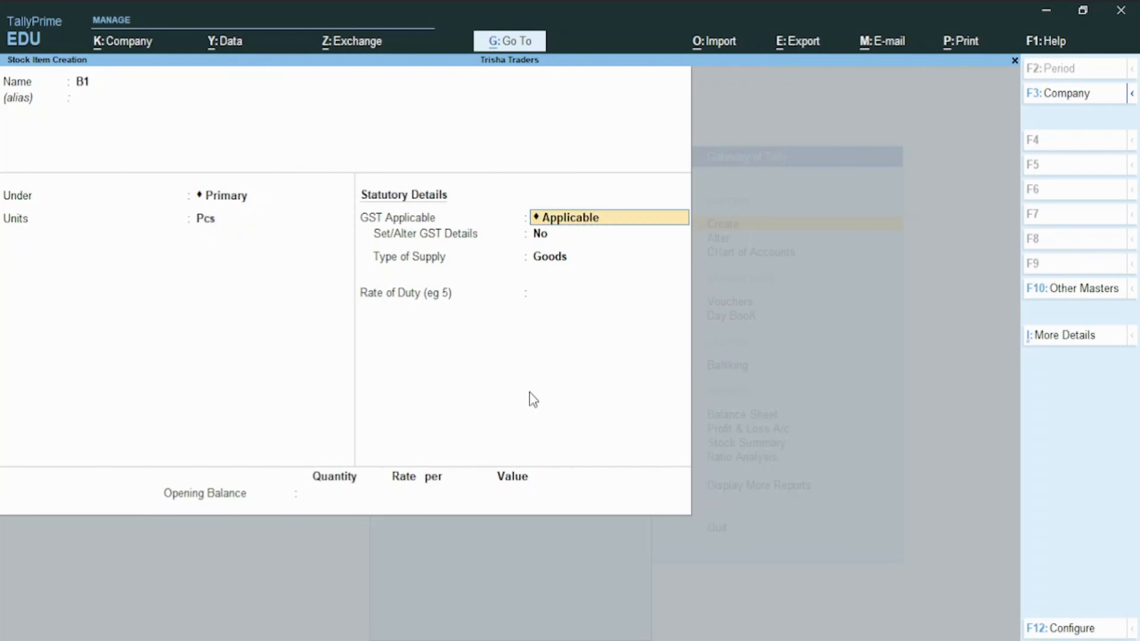
Place stock item B1 under GROUP B and save it with GST applicable.
key("BackSpace")
key("BackSpace")
key("Down")
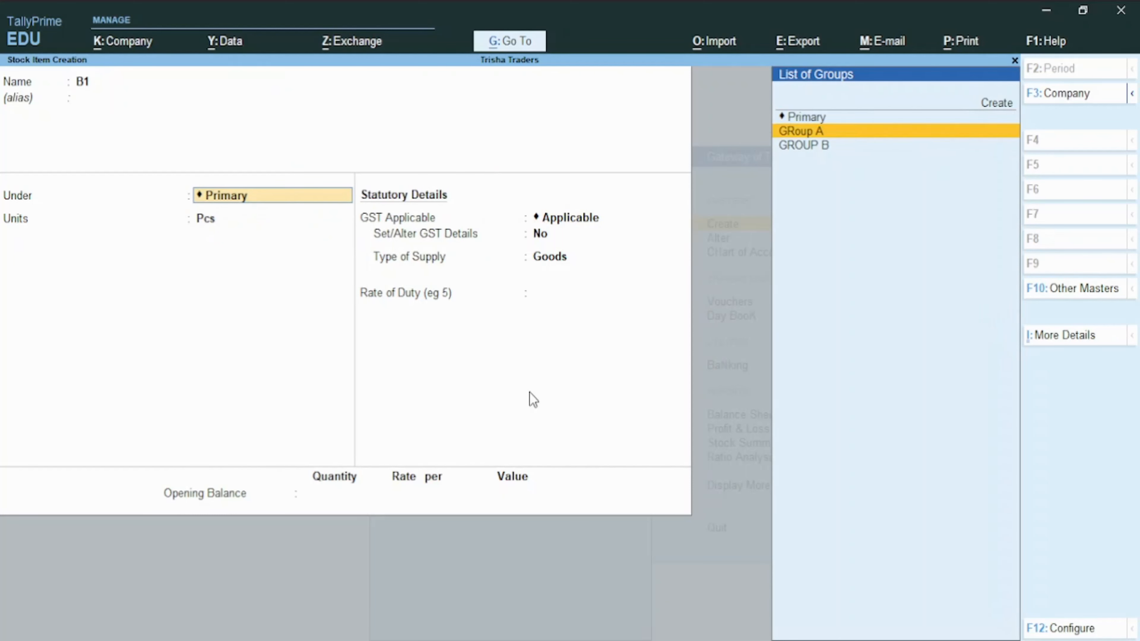
key("Down")
key("Return")
key("Return")
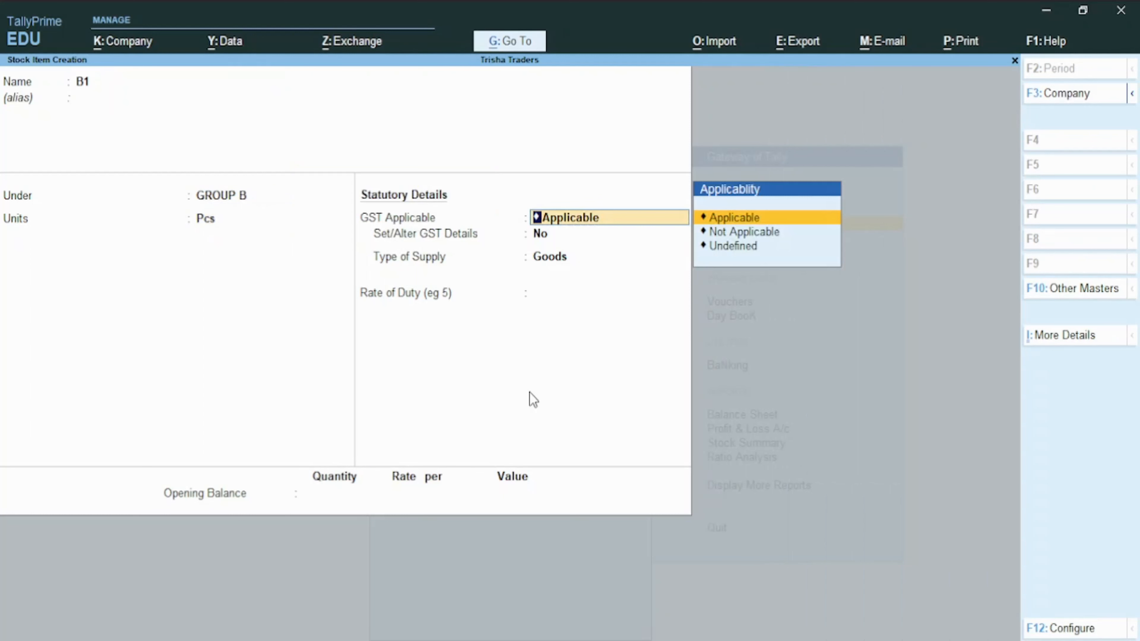
key("ctrl")
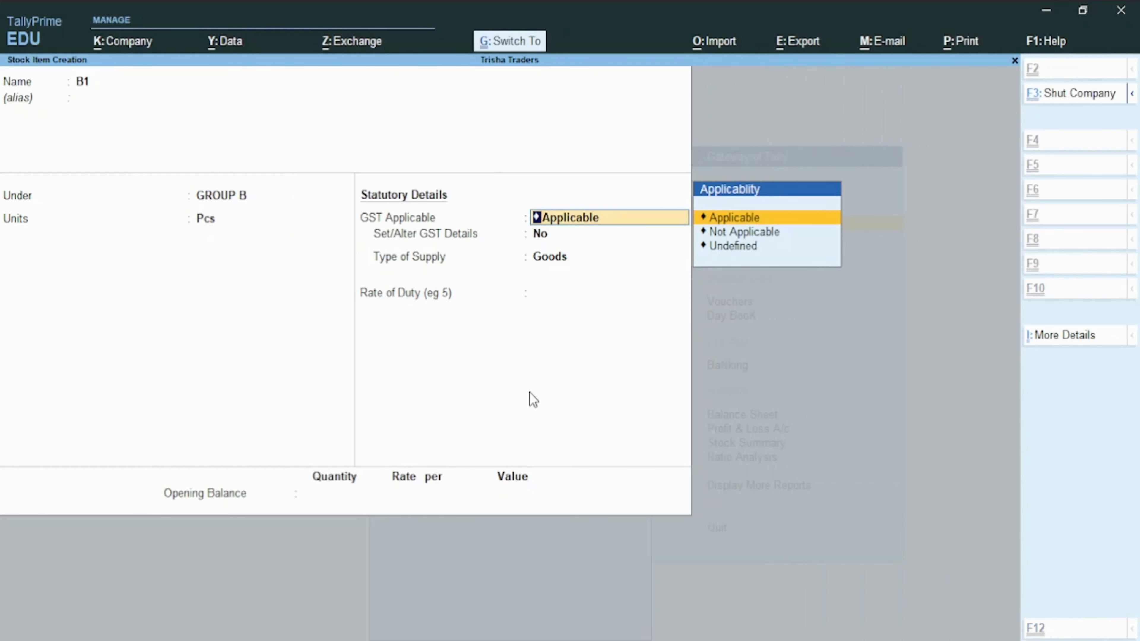
key("ctrl+a")
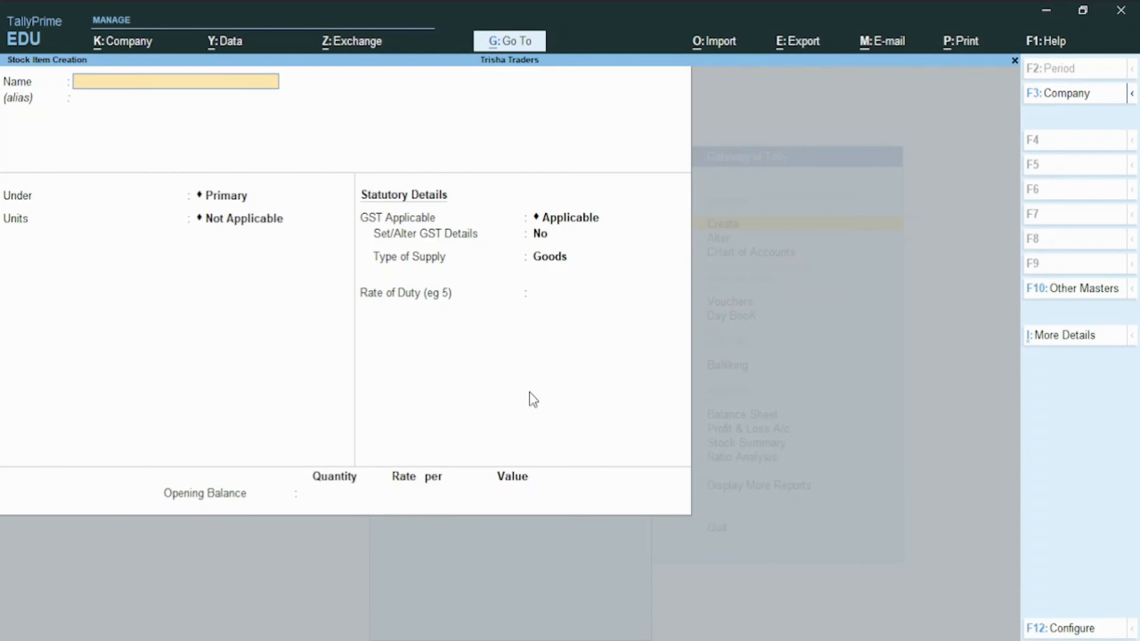
Start stock item B2 under GROUP B with units Pcs.
type("B2")
key("Return")
key("Return")
key("Down")
key("Down")
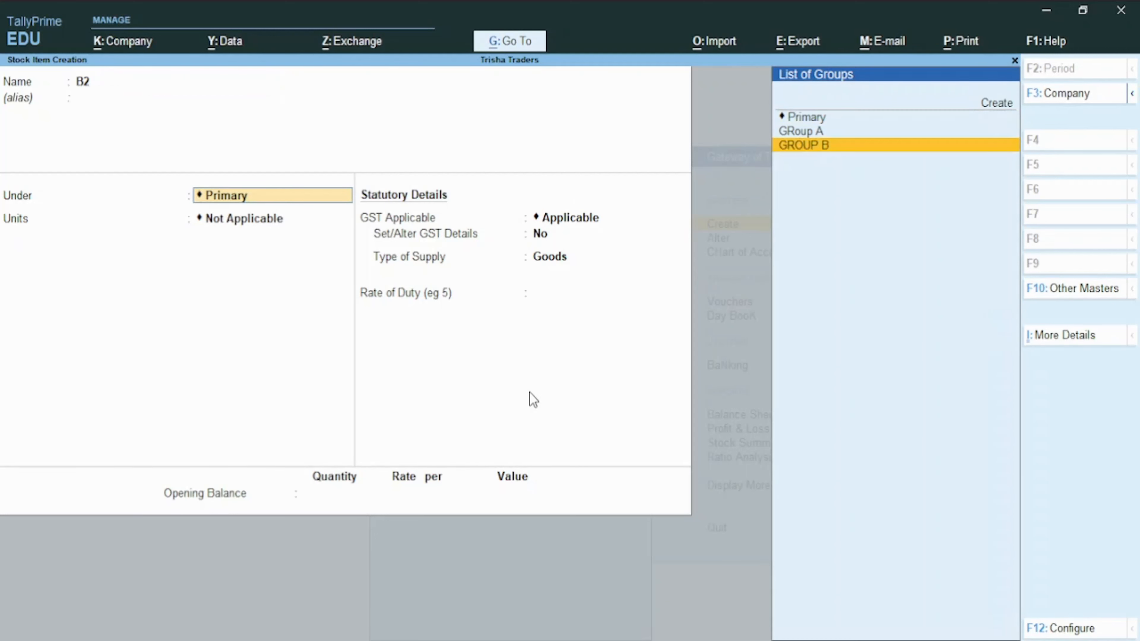
key("Return")
key("Down")
key("Return")
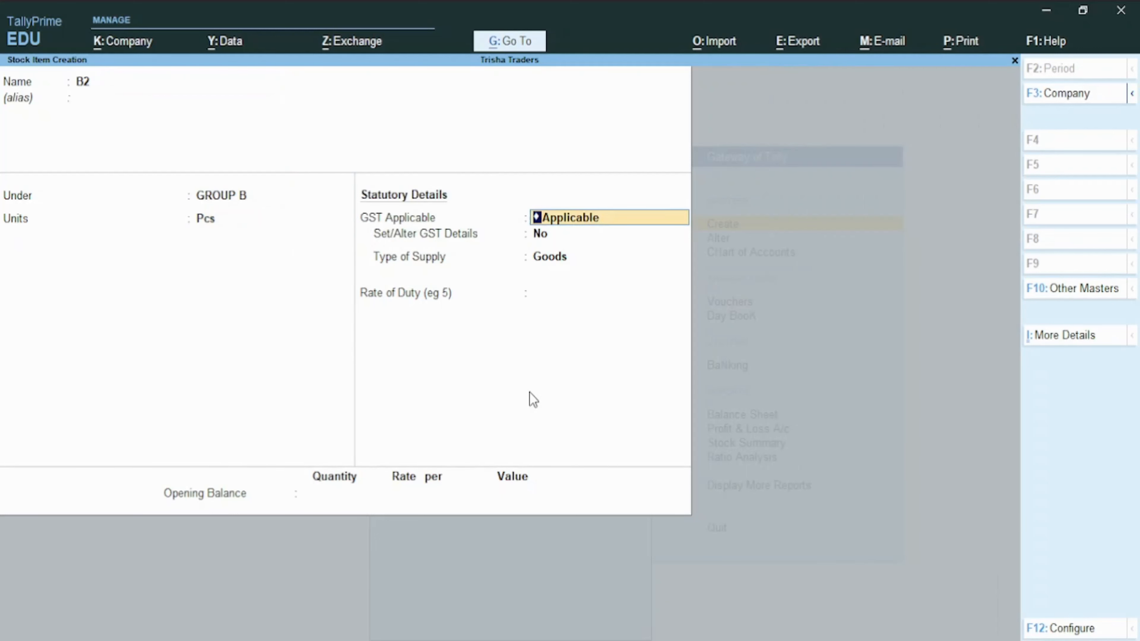
Enable item-level GST details for B2 with calculation type On Item Rate, excluding additional expense/income from the slab calculation.
key("Return")
type("y")
key("Return")
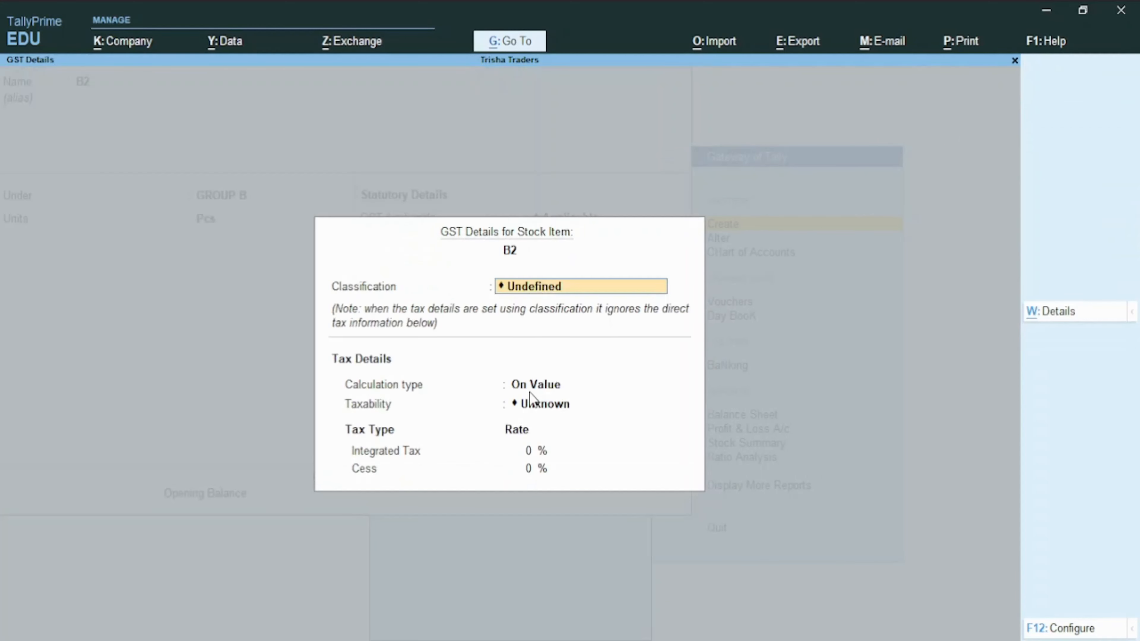
key("Return")
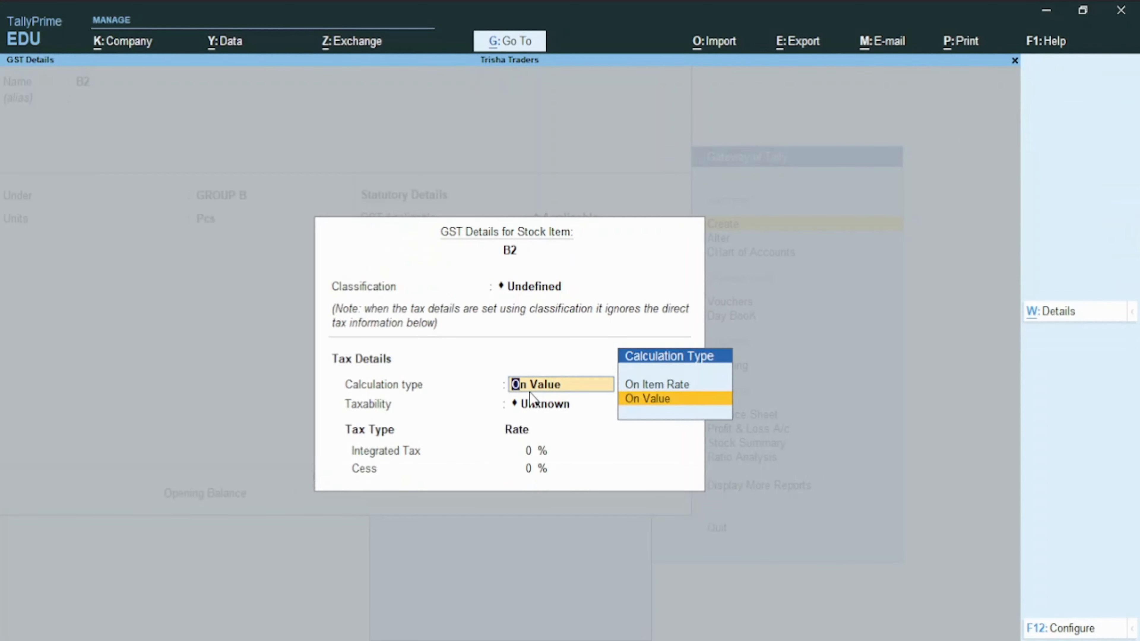
key("Up")
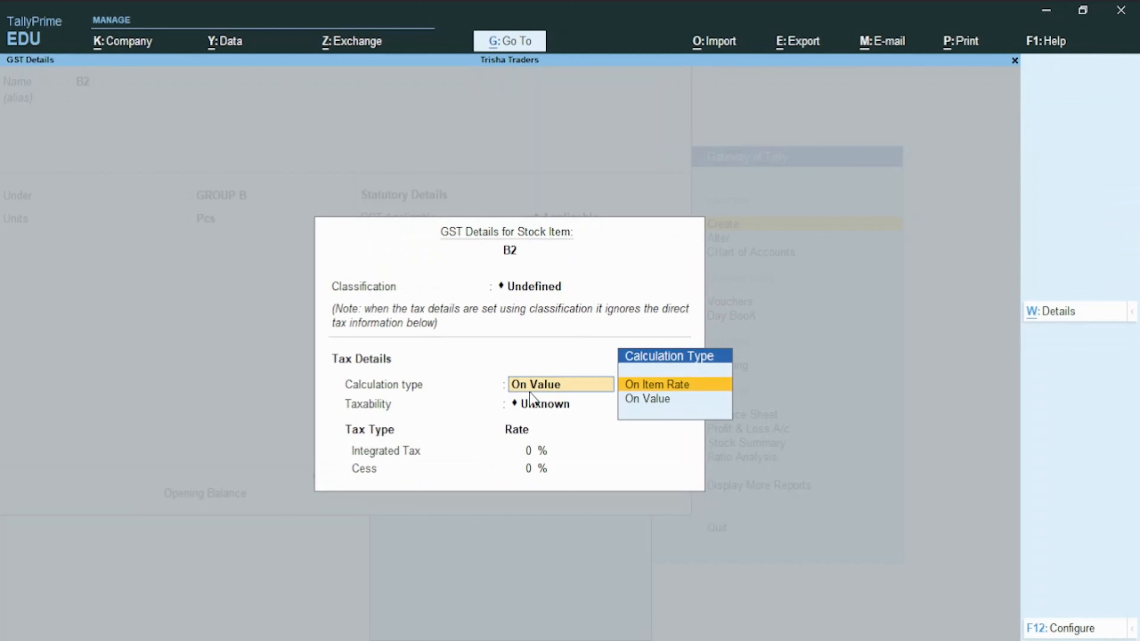
key("Return")
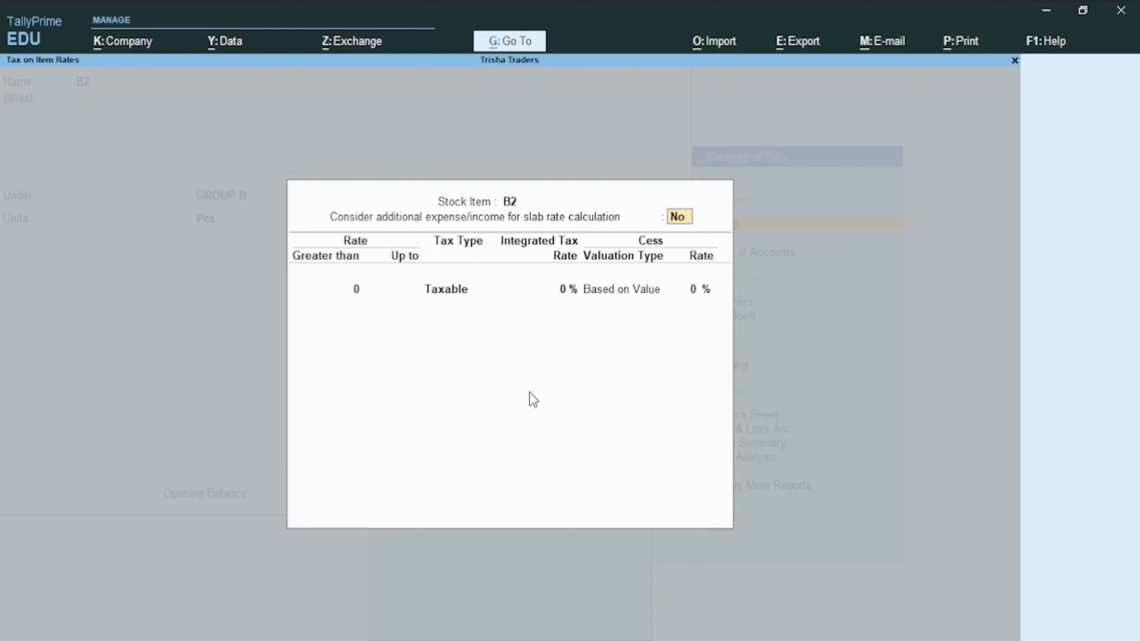
key("Return")
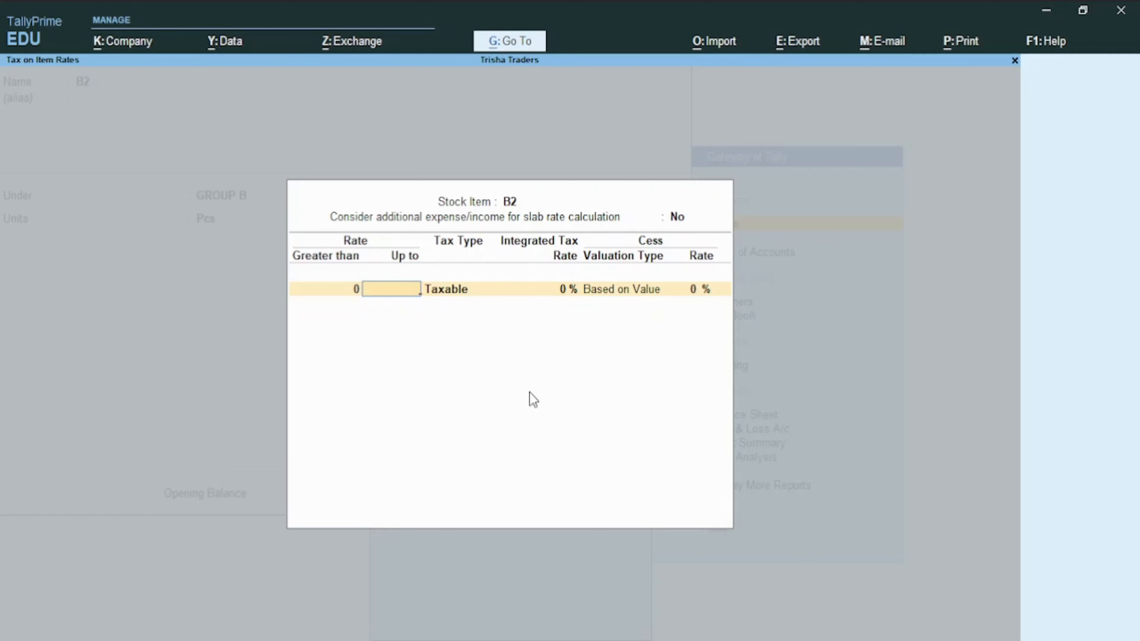
Define B2's first rate slab up to 1,000 as Taxable with 3% integrated tax and 100% cess.
type("1000")
key("Return")
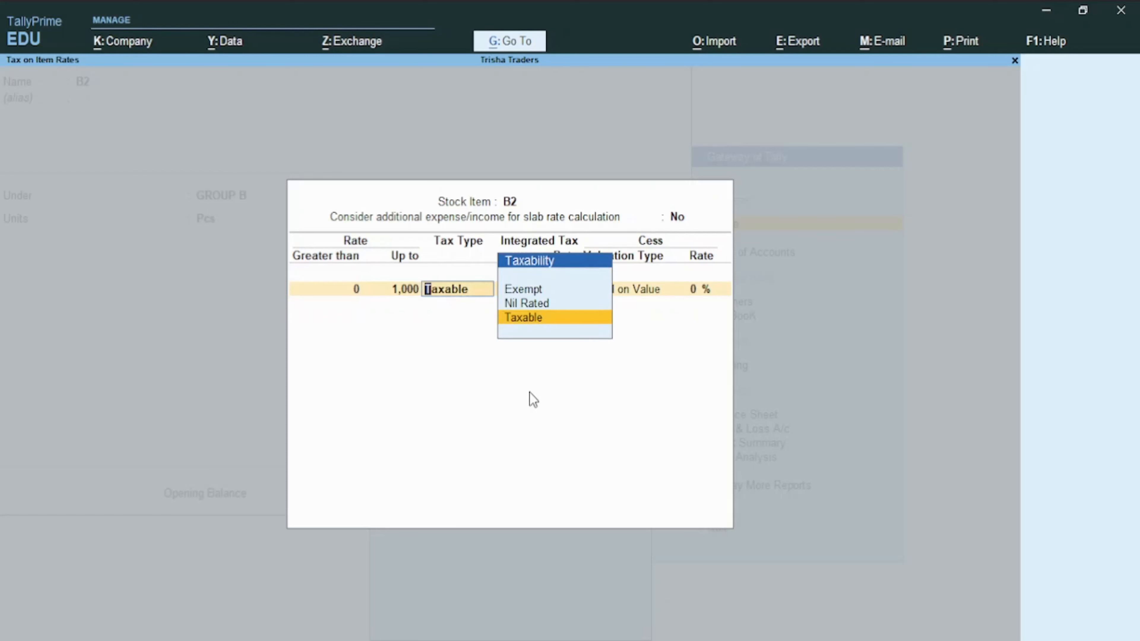
key("Return")
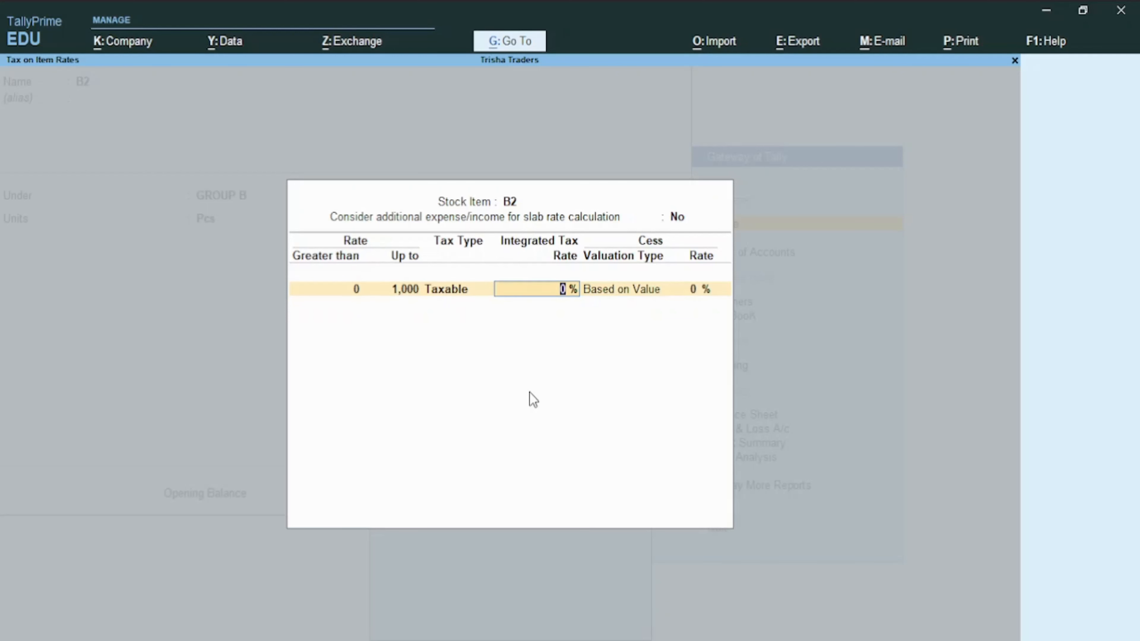
type("3")
key("Return")
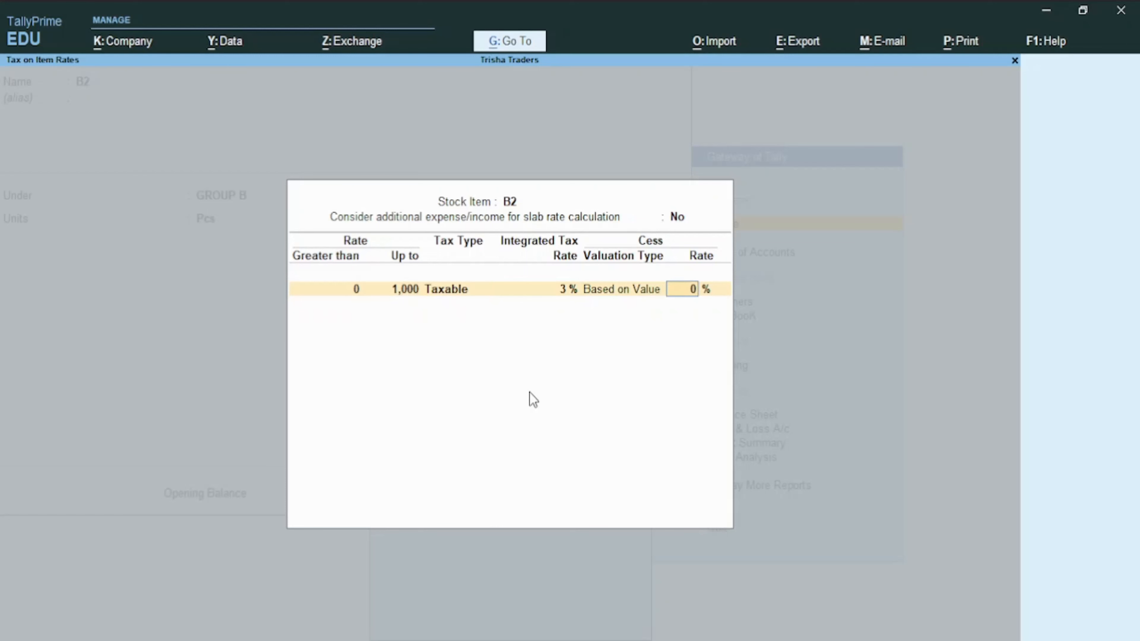
type("100")
key("Return")
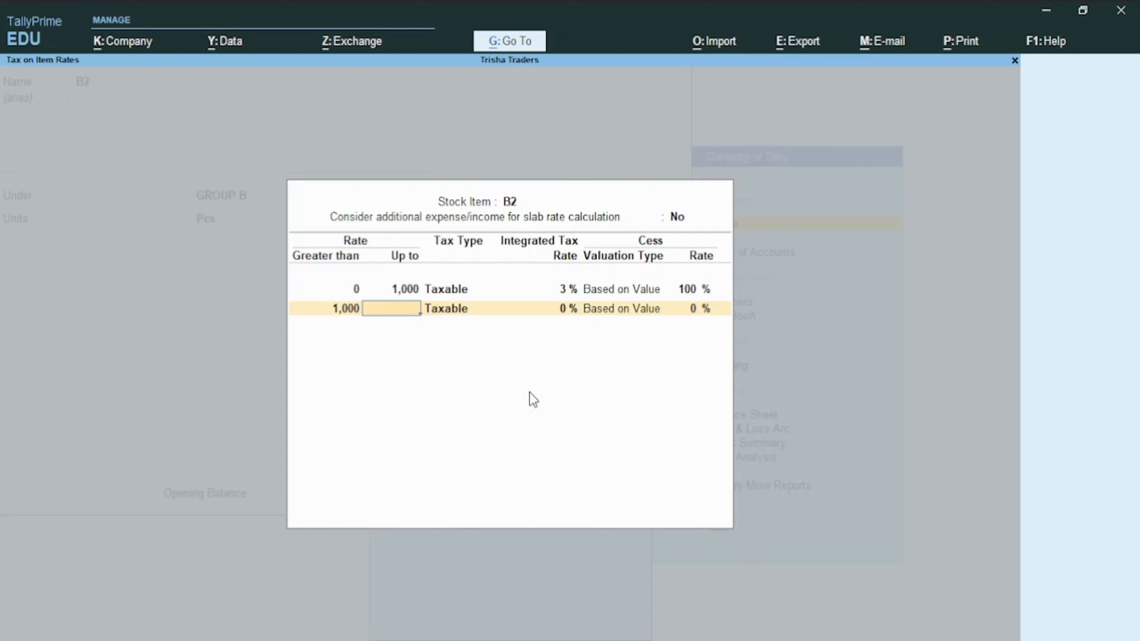
Define B2's slab above 1,000 with no upper limit as Taxable with 5% integrated tax and 100% cess.
key("Return")
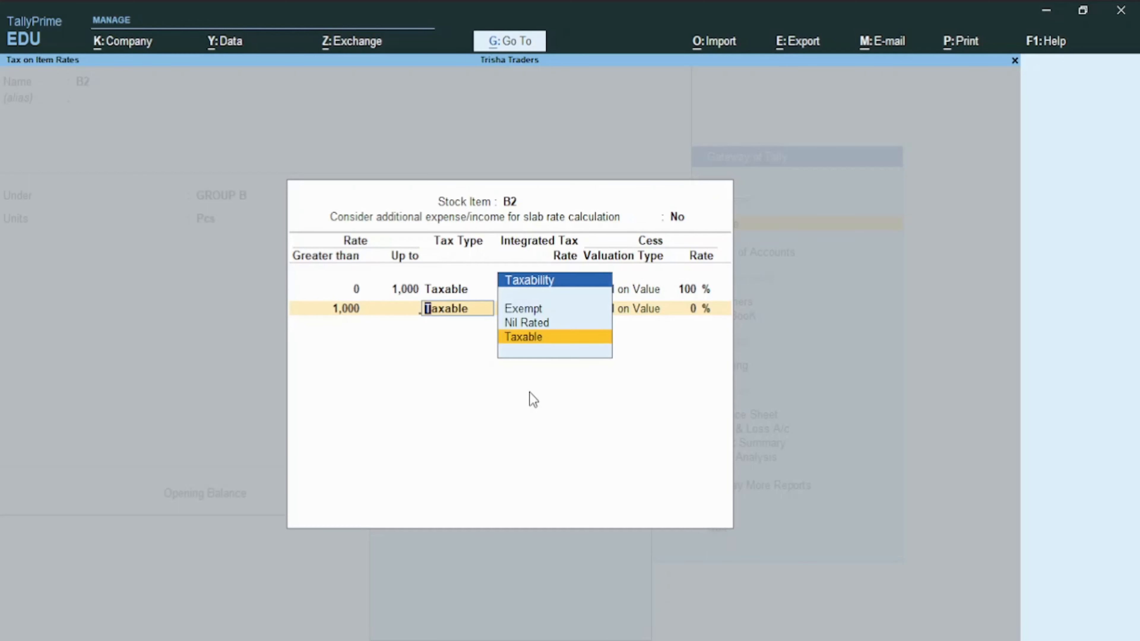
key("BackSpace")
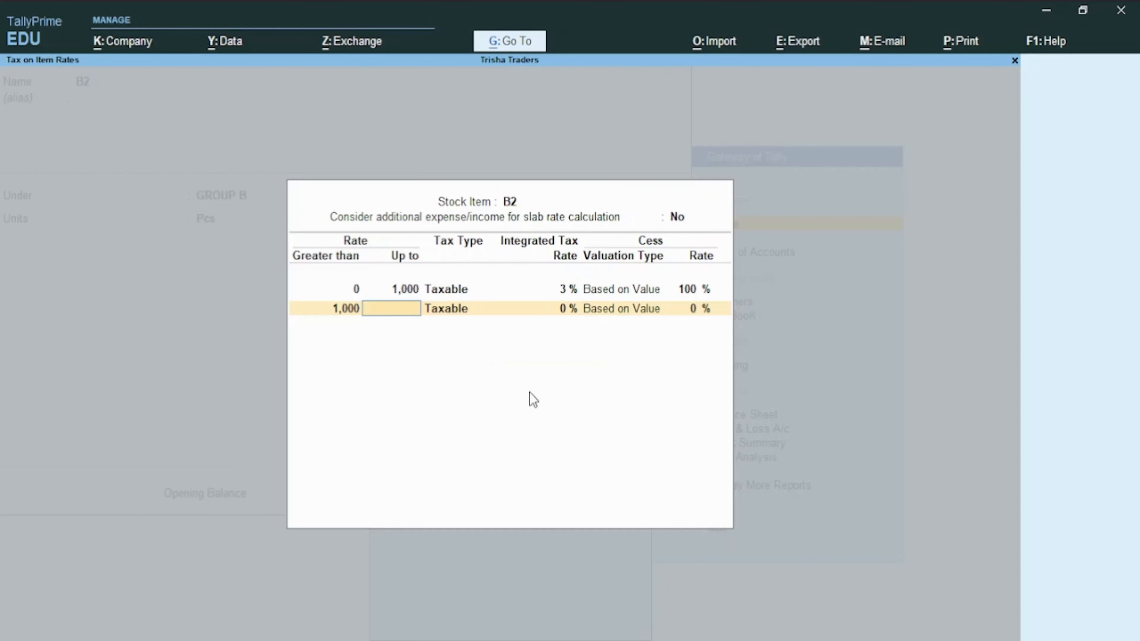
key("Return")
key("Return")
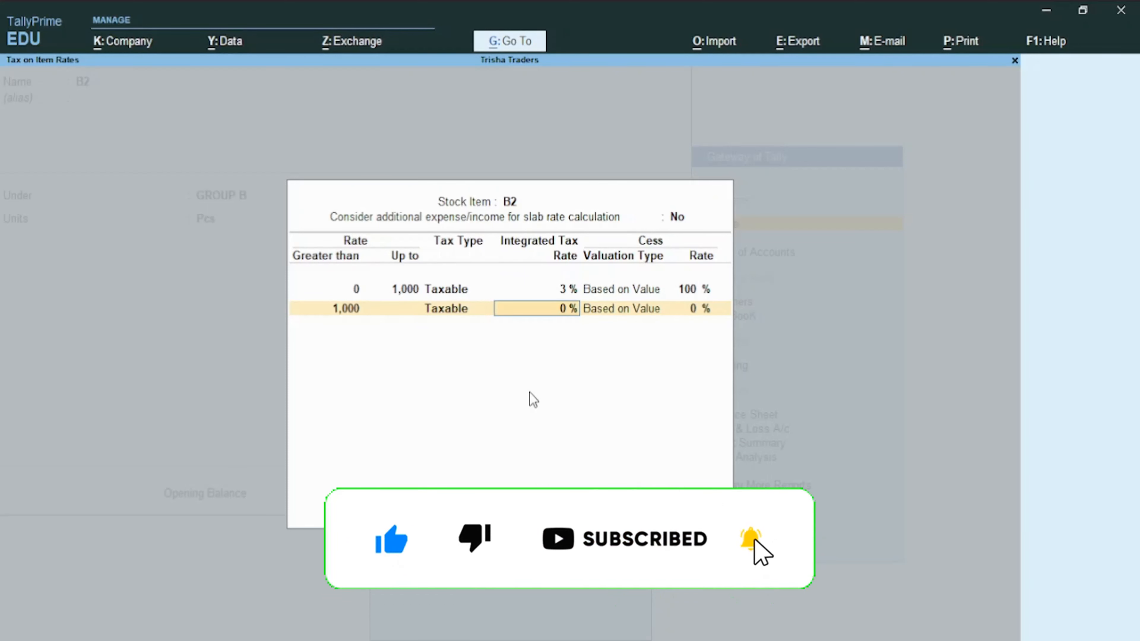
type("5")
key("Return")
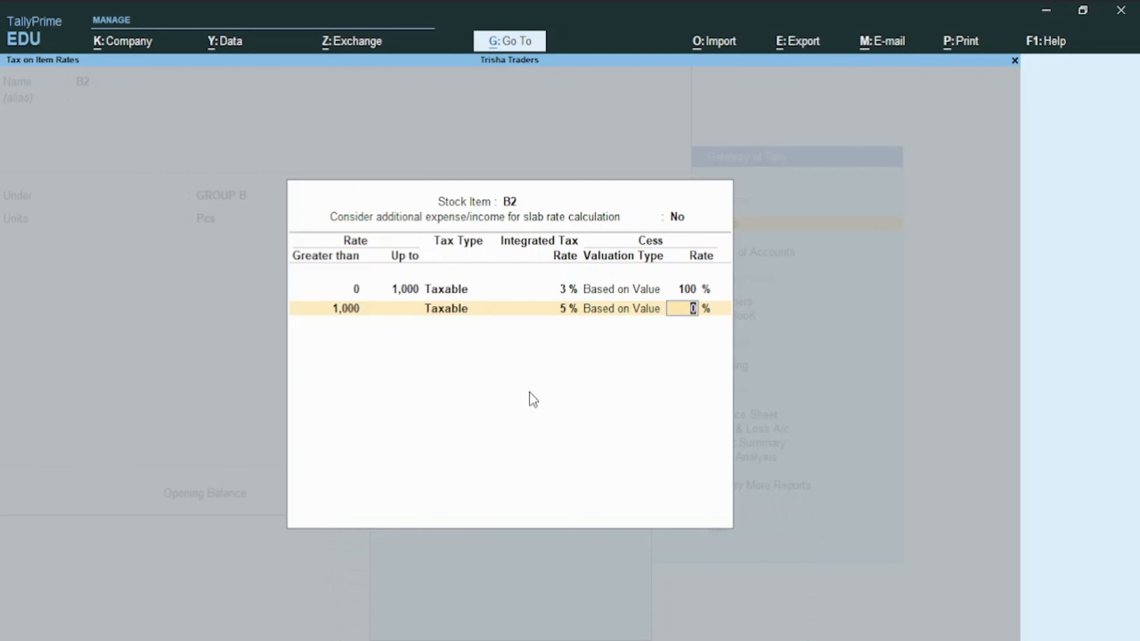
type("100")
key("Return")
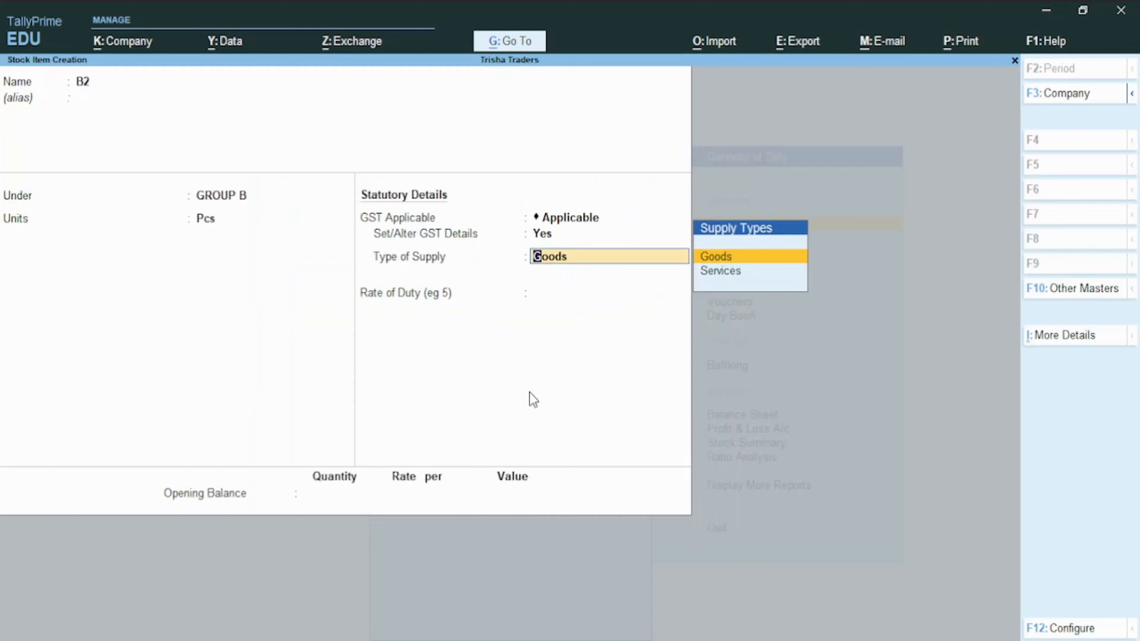
Save stock item B2 with supply type Goods and return to the Gateway of Tally.
key("Return")
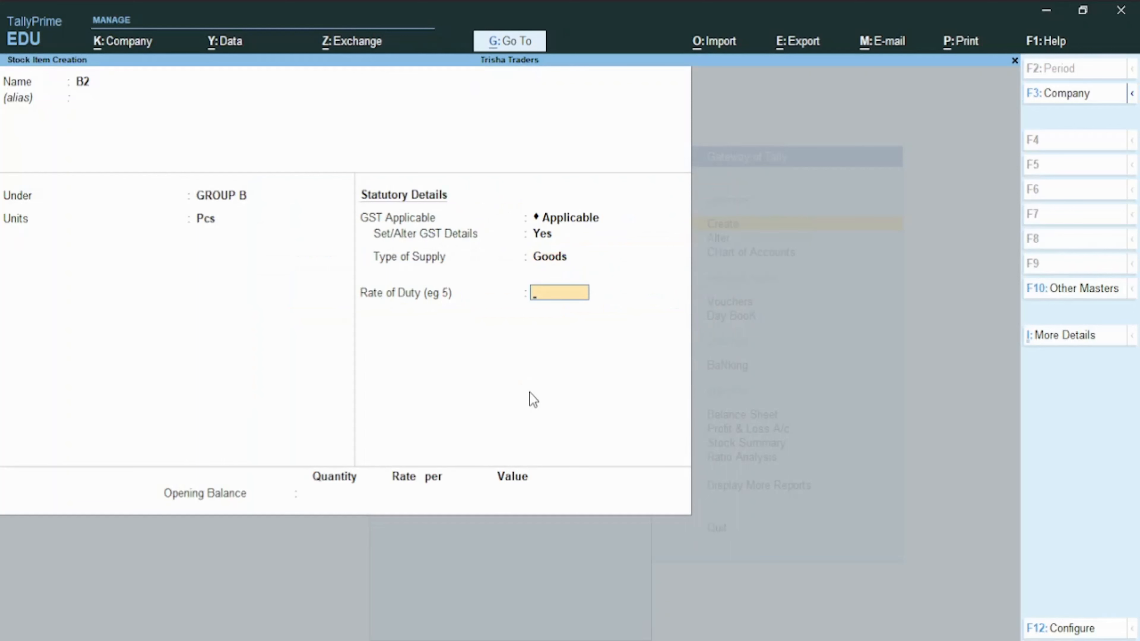
key("Return")
key("Return")
key("Return")
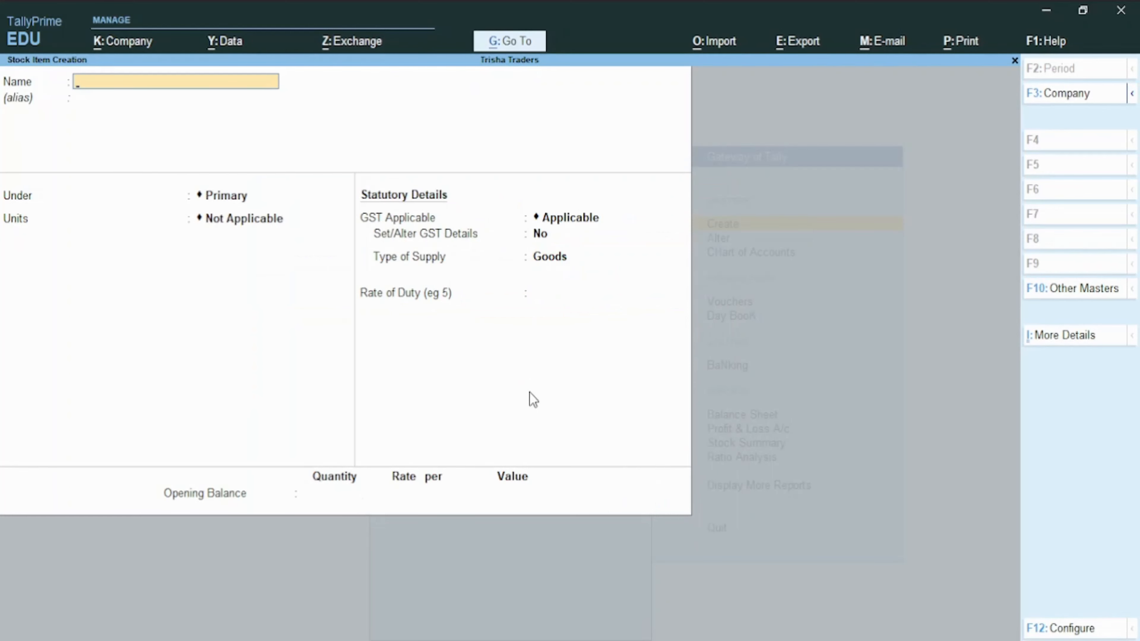
key("Escape")
key("y")
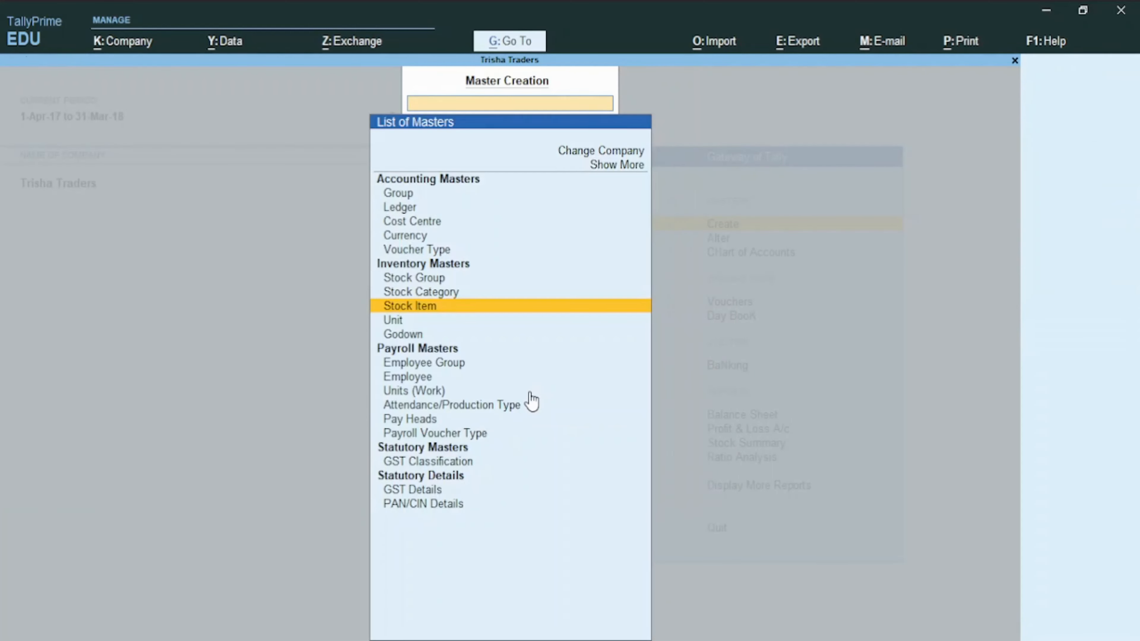
key("Escape")
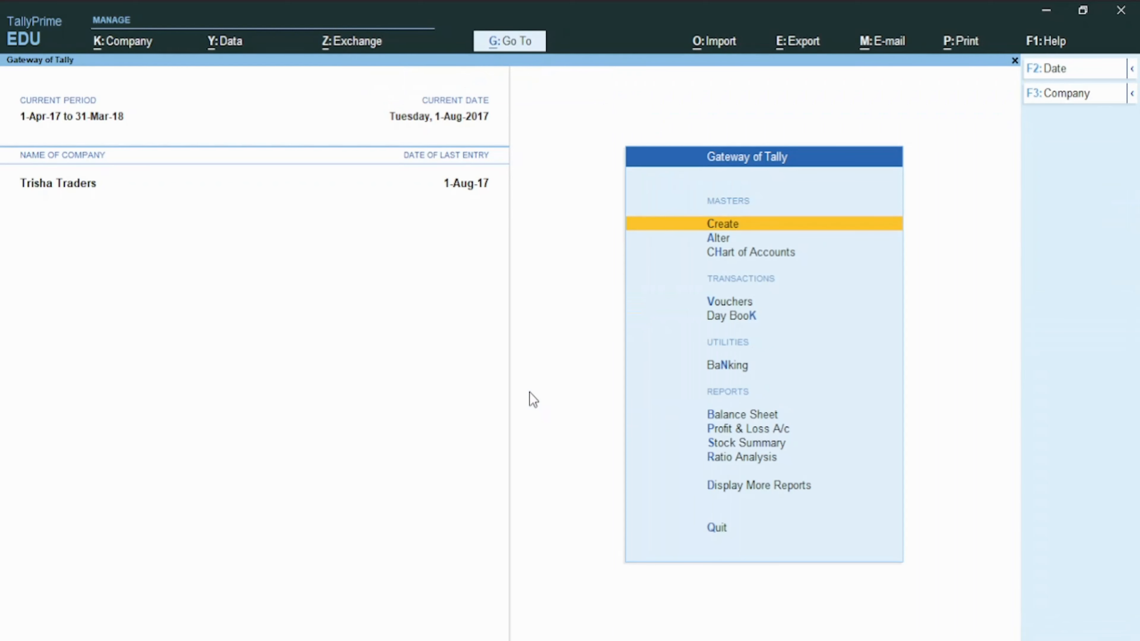
Open a new Purchase voucher.
key("Down")
key("Down")
key("Down")
key("Up")
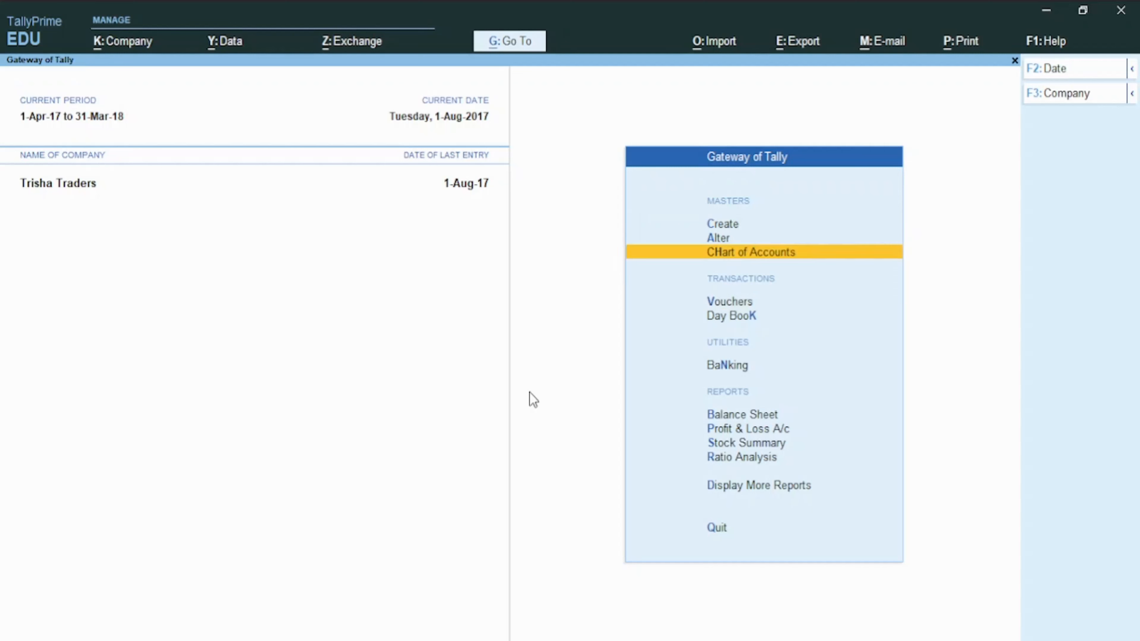
key("Down")
left_click(530, 393)
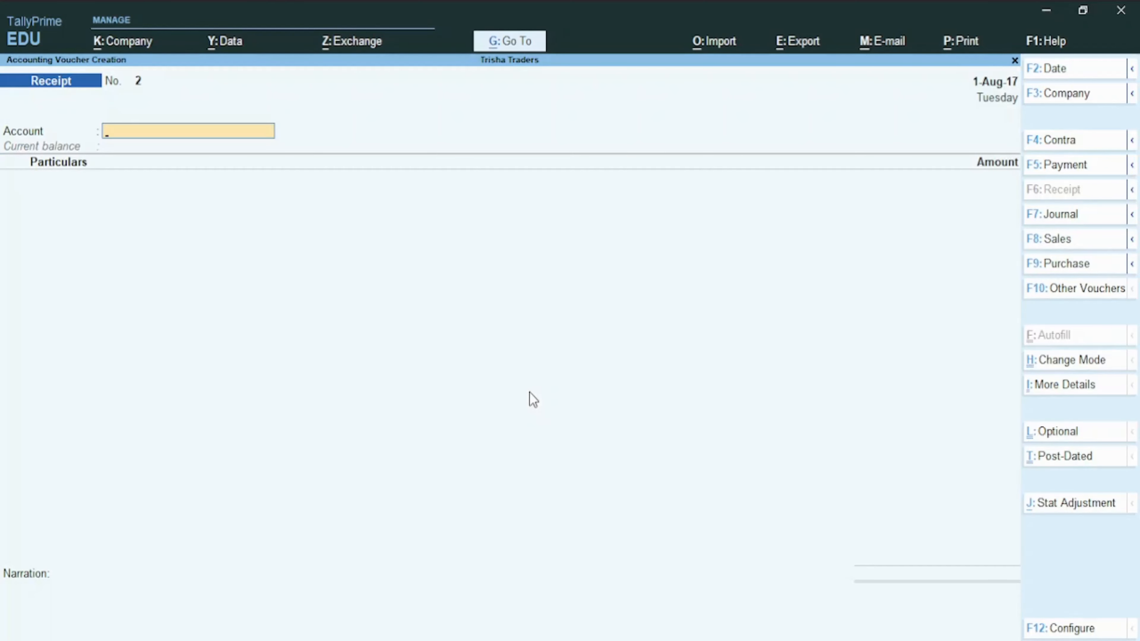
key("F9")
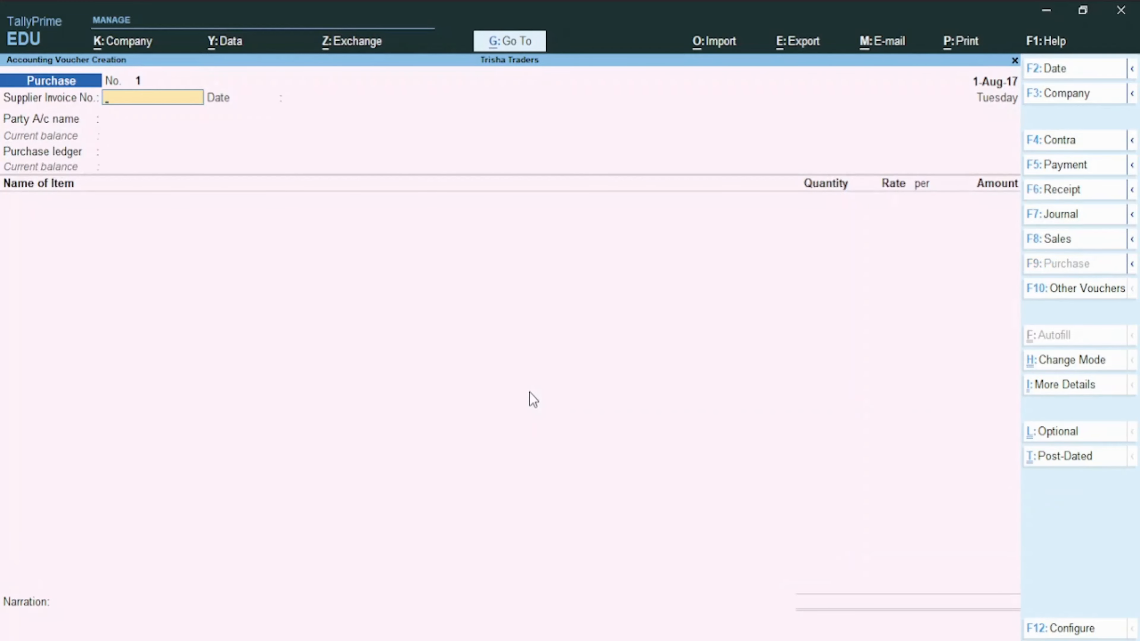
Enter supplier invoice number 45646 dated 1-Aug-17 and select Cash as the party account, leaving the receipt details blank.
type("45646")
key("Return")
key("Return")
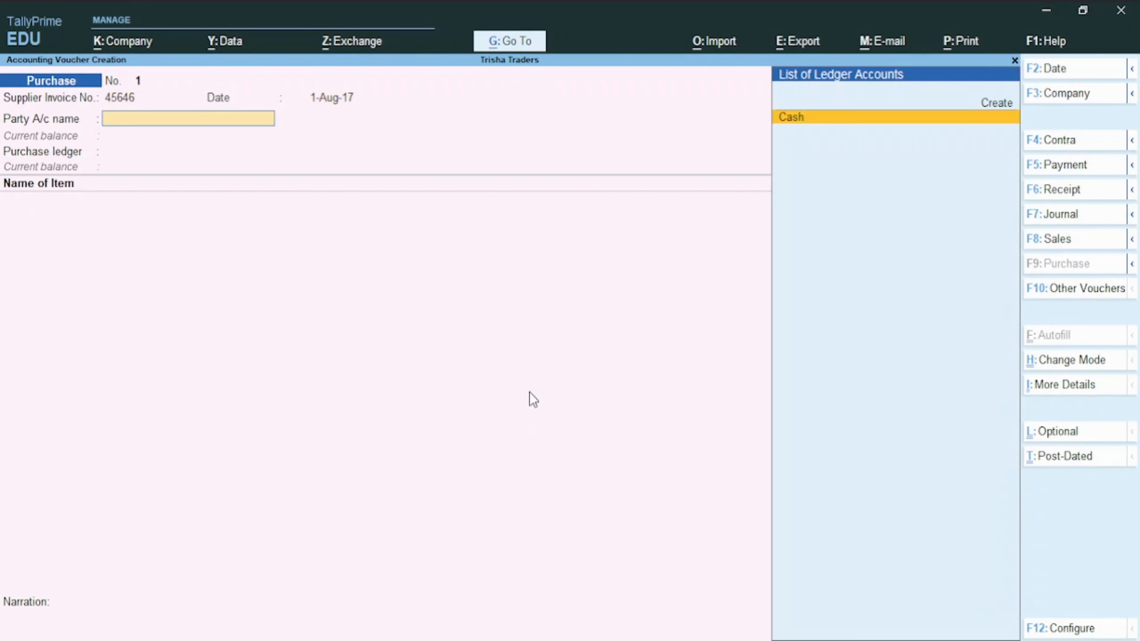
key("Return")
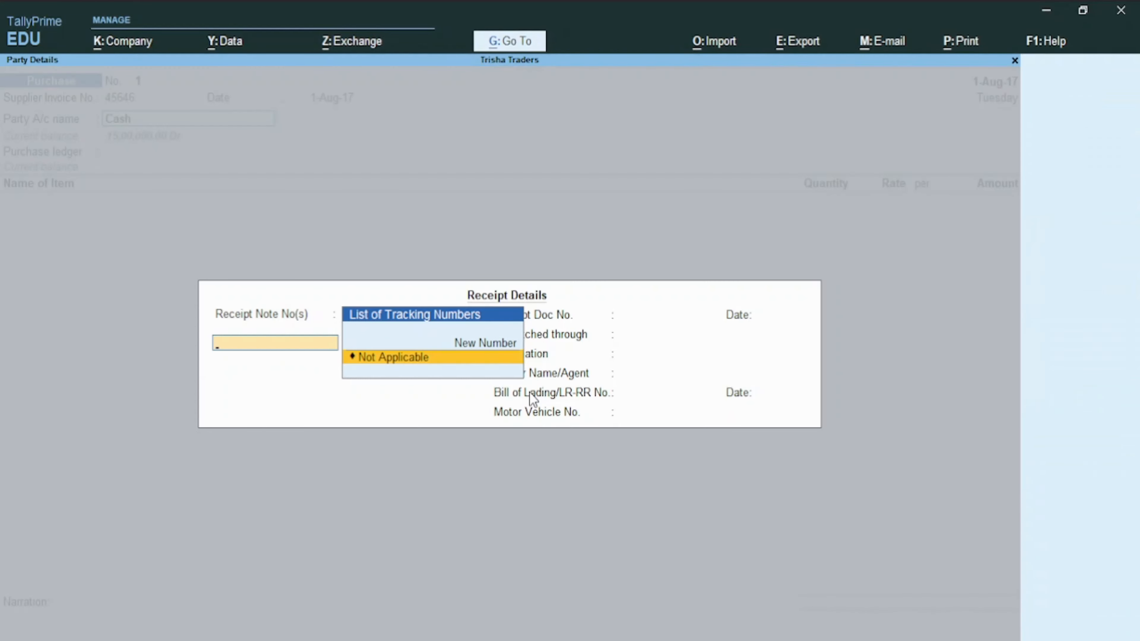
key("Return")
key("Return")
key("Return")
key("ctrl+a")
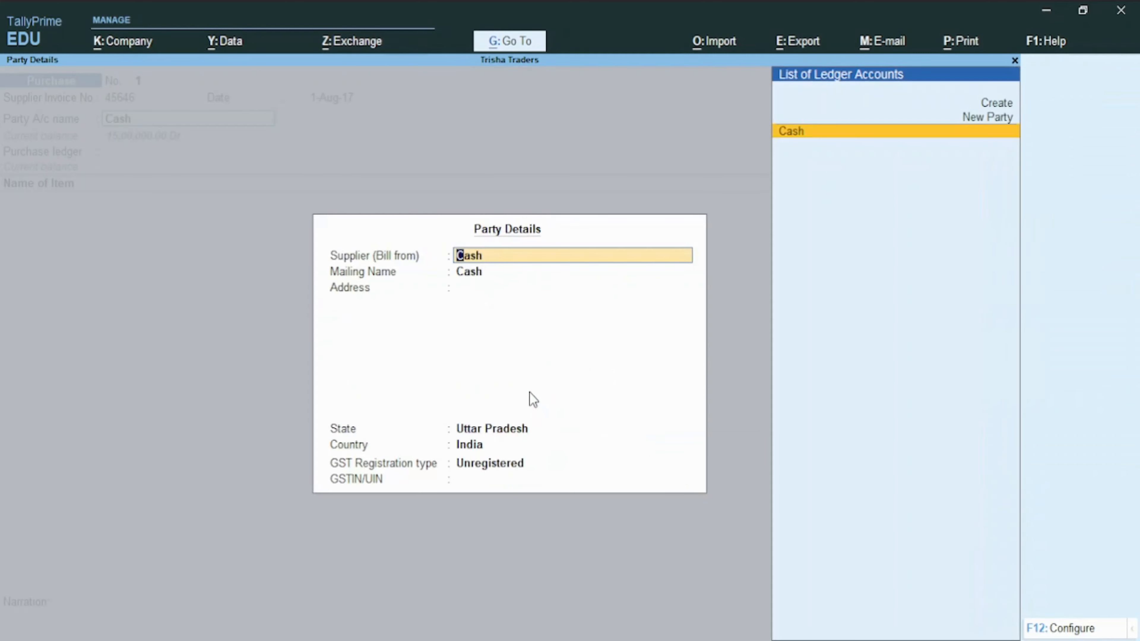
Replace Cash as the bill-from supplier with a new party, entering the supplier's name and accepting it as the mailing name.
key("BackSpace")
type("A")
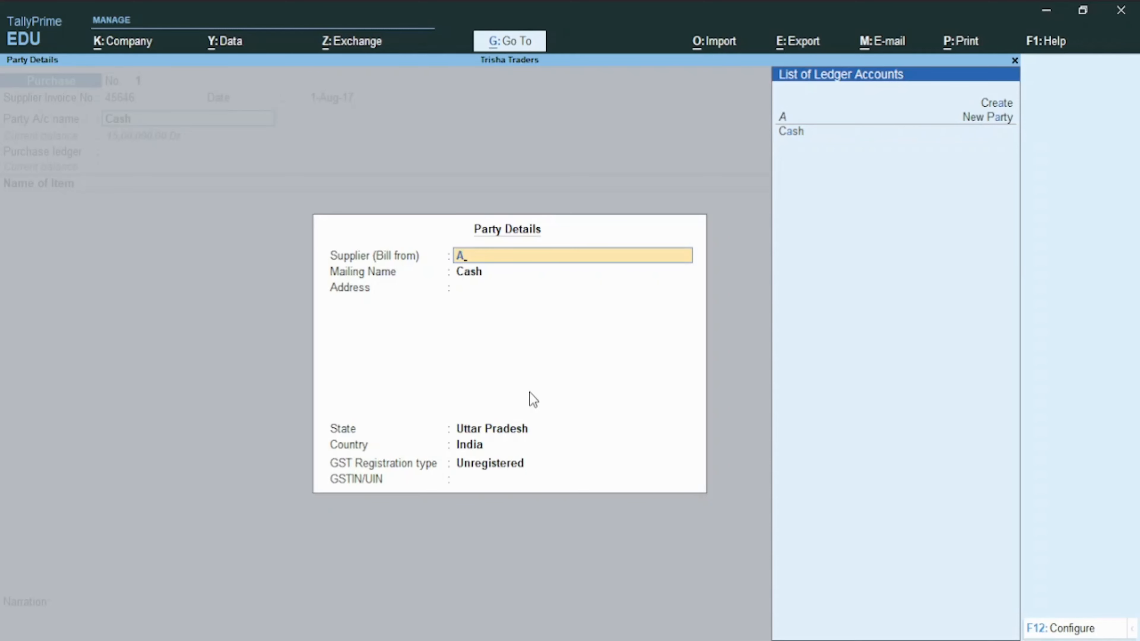
type("kash")
key("Return")
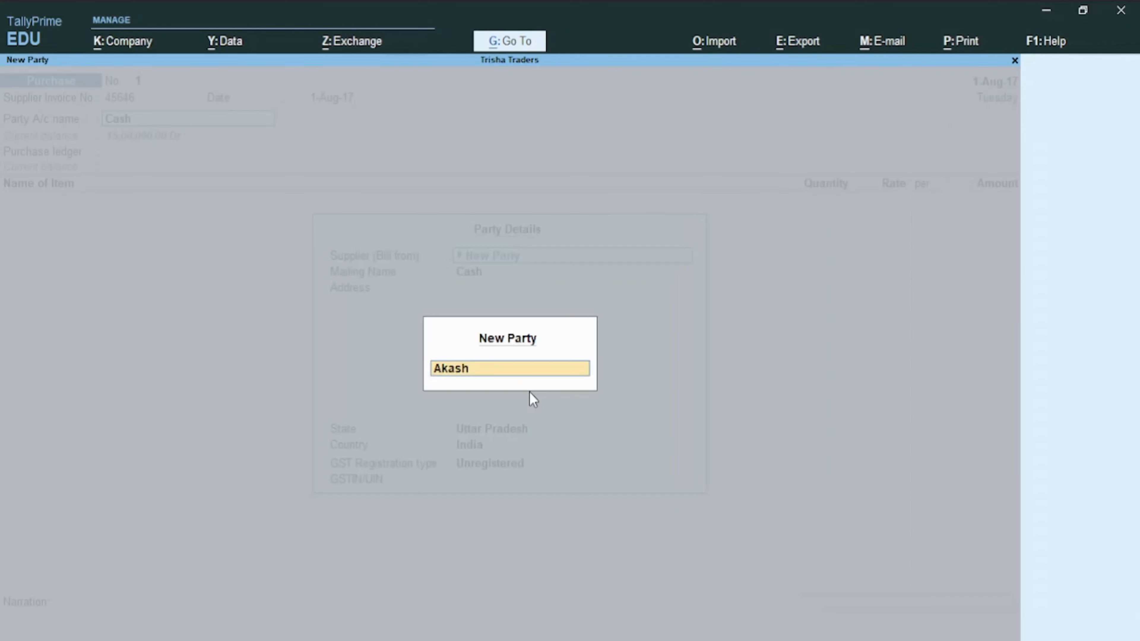
key("Return")
key("Return")
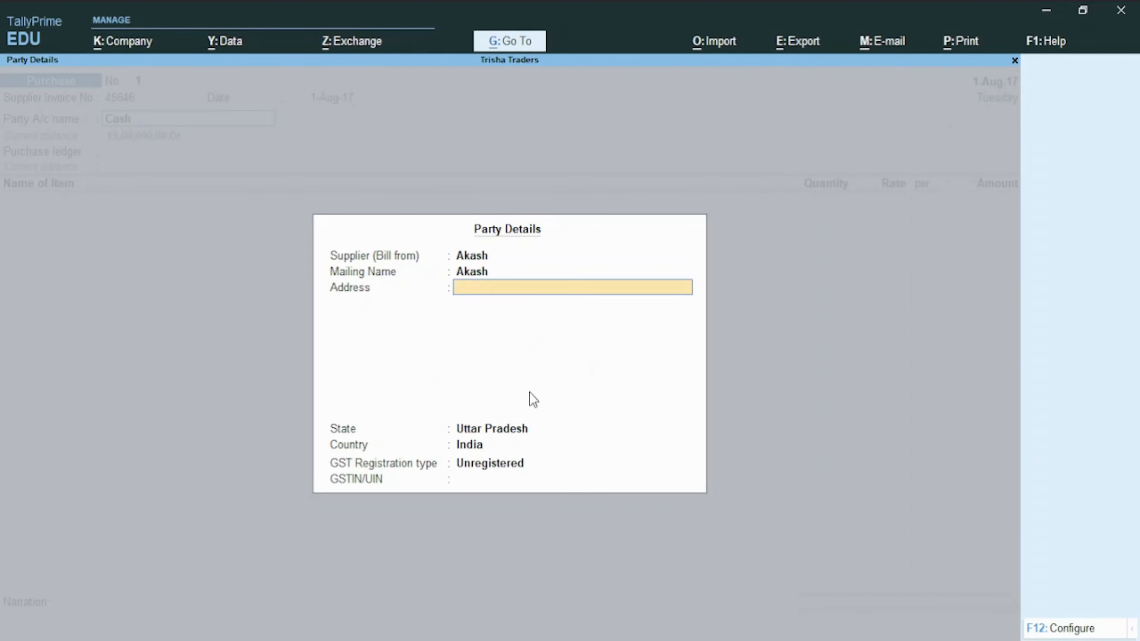
Leave the supplier's address blank, set the state to Punjab and the GST registration type to Regular, and accept the party details without a GSTIN.
key("Return")
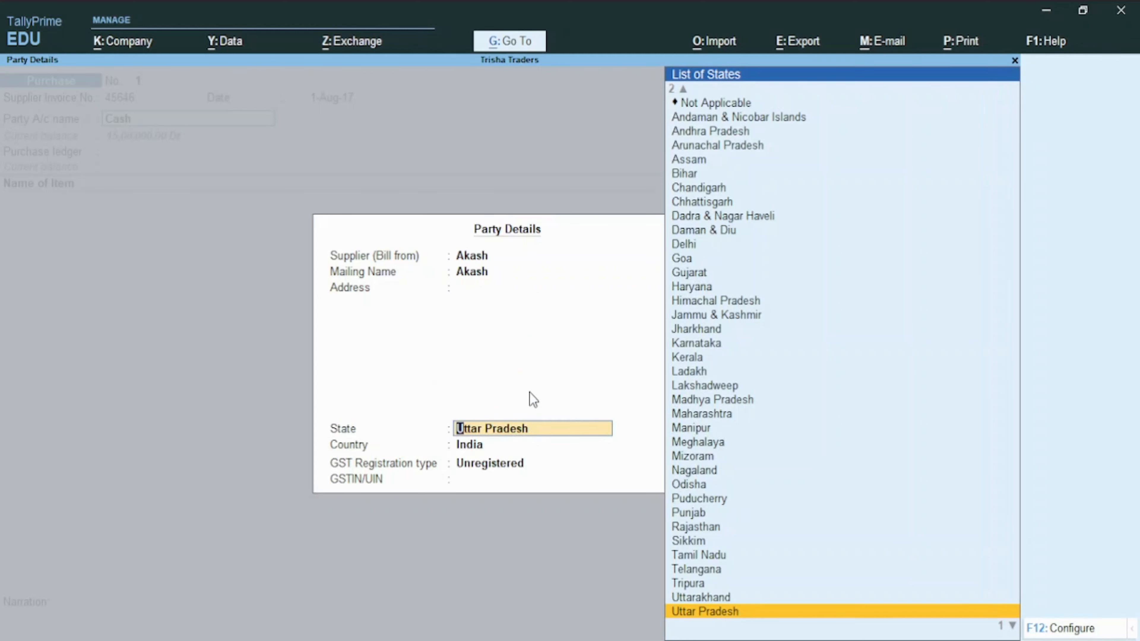
key("Up")
key("Up")
key("Up")
key("Up")
key("Up")
key("Up")
key("Up")
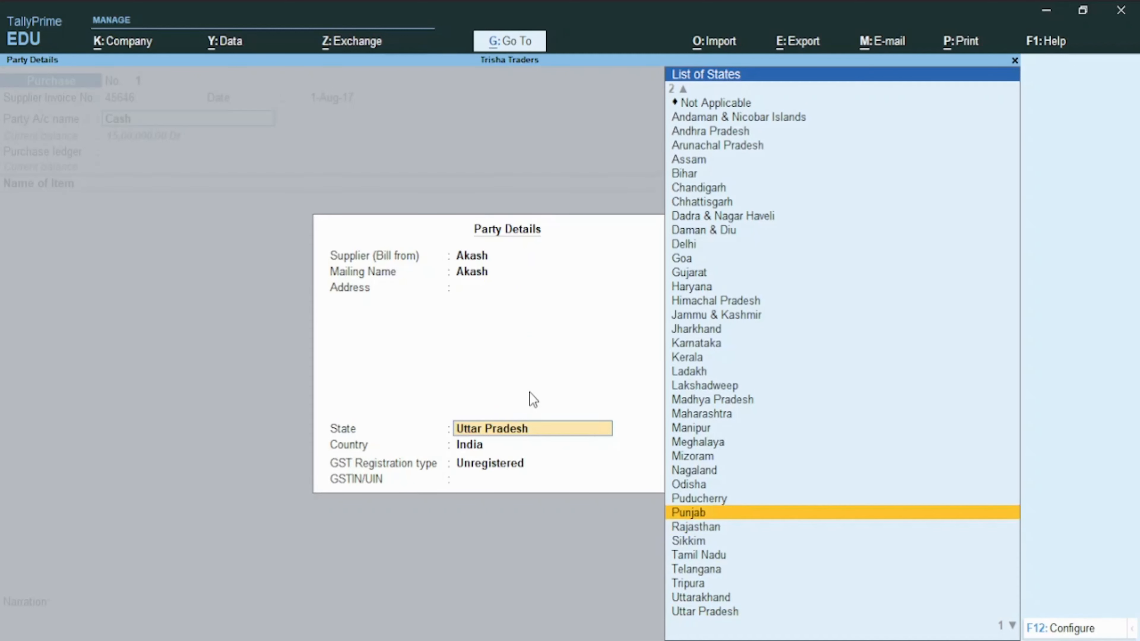
key("Return")
key("Up")
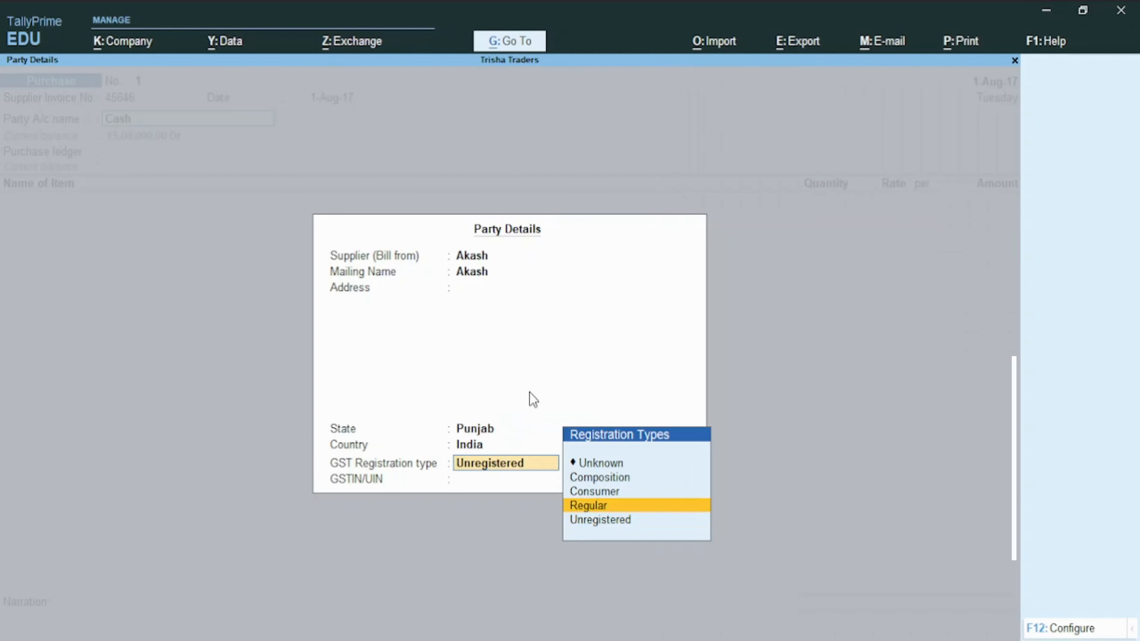
key("Return")
key("Return")
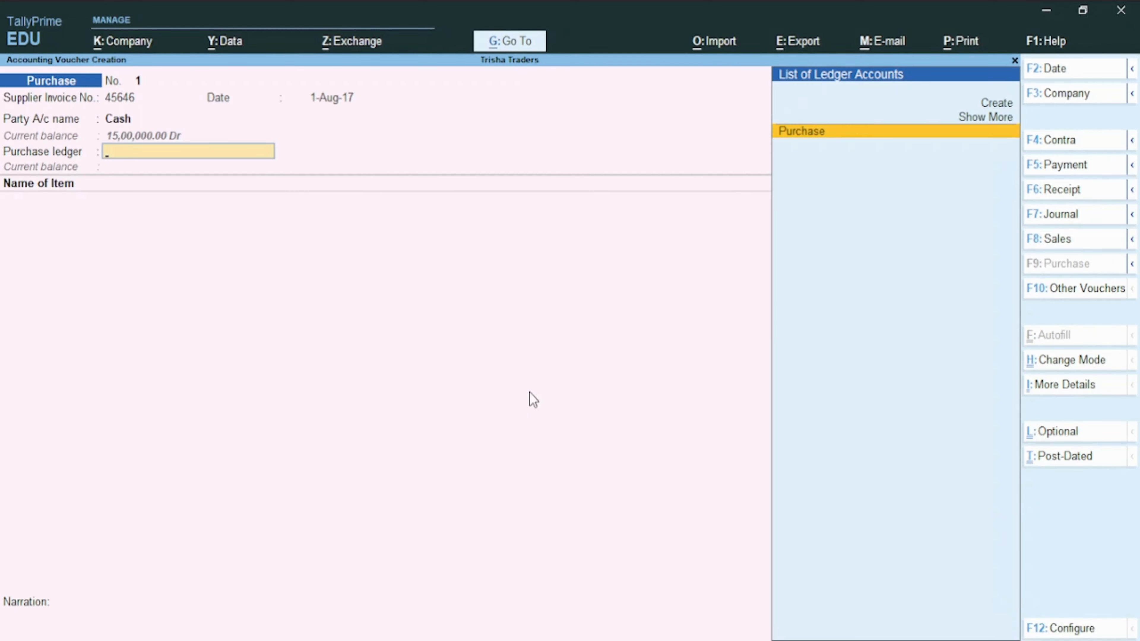
Select Purchase as the purchase ledger and add stock item A1 with tracking number Not Applicable.
key("Return")
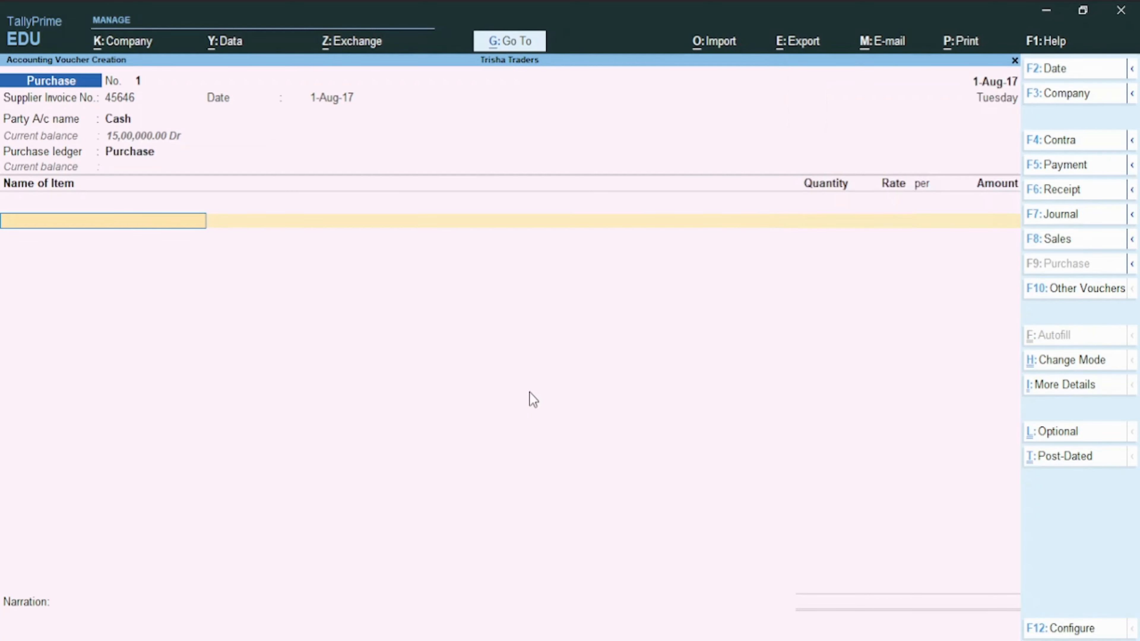
type("A")
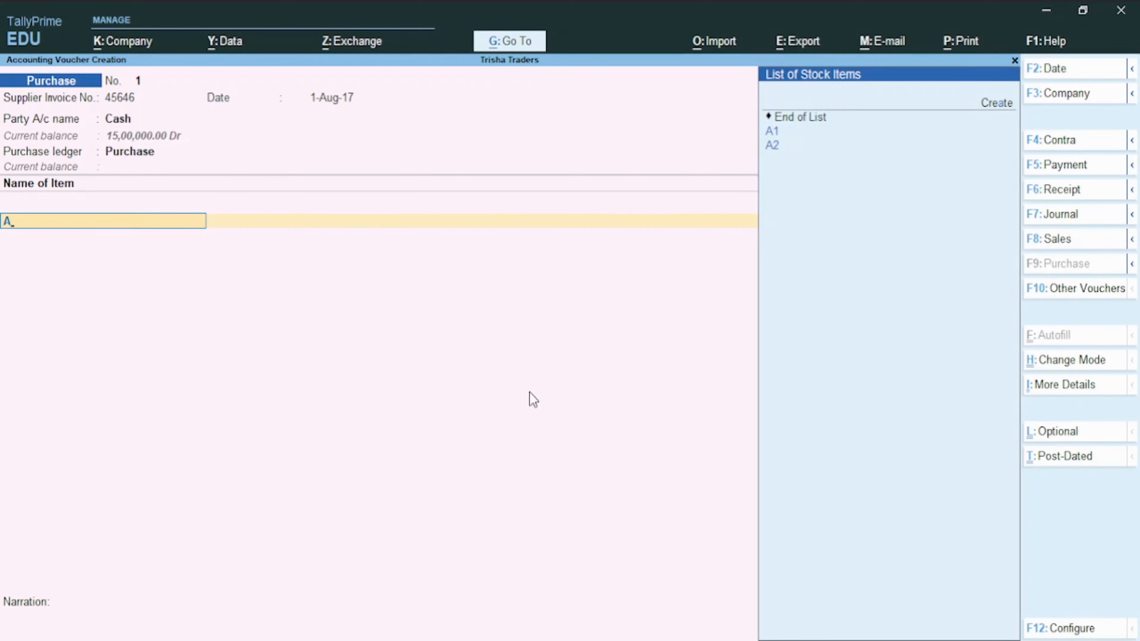
type("1")
key("Return")
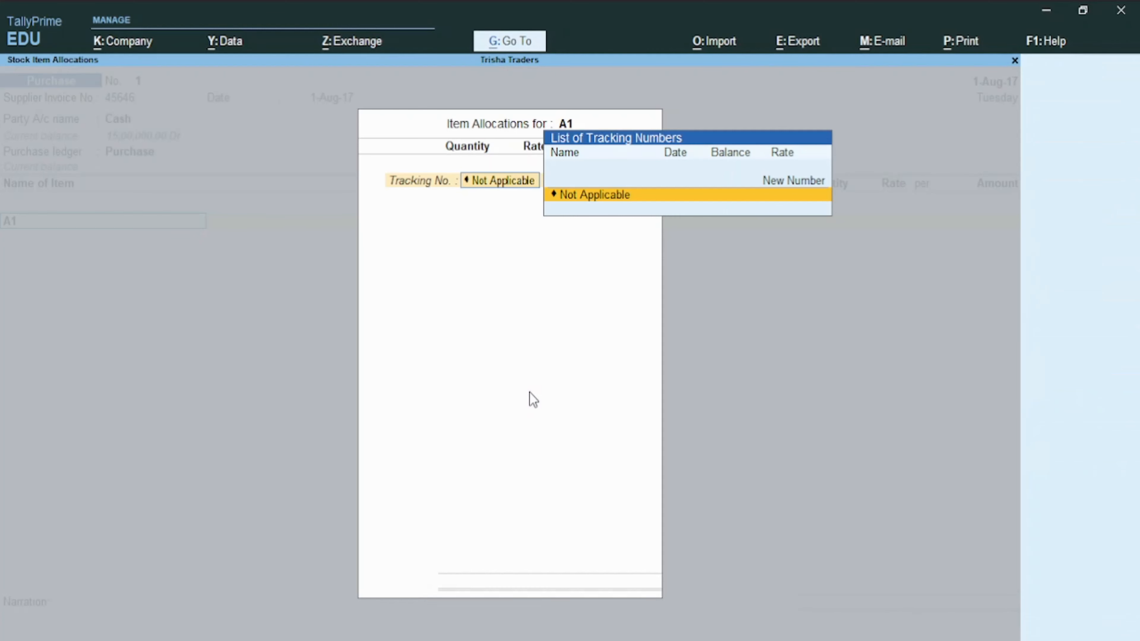
key("Return")
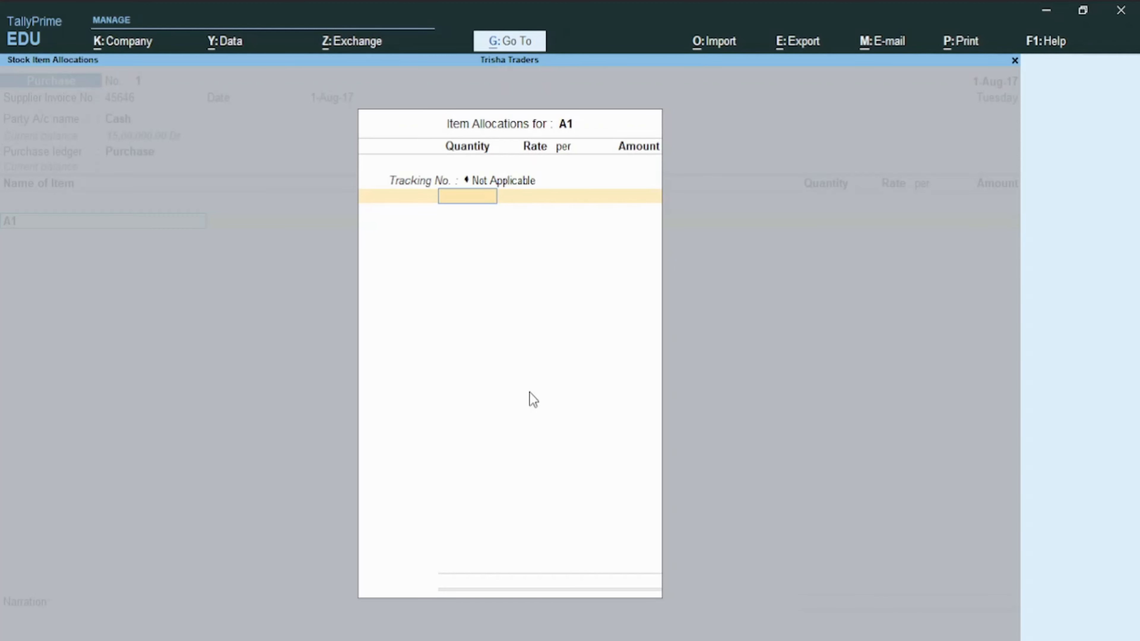
Allocate 10 Pcs of A1 at a rate of 5,000 per piece and accept the item line.
type("5")
key("BackSpace")
type("10")
key("Return")
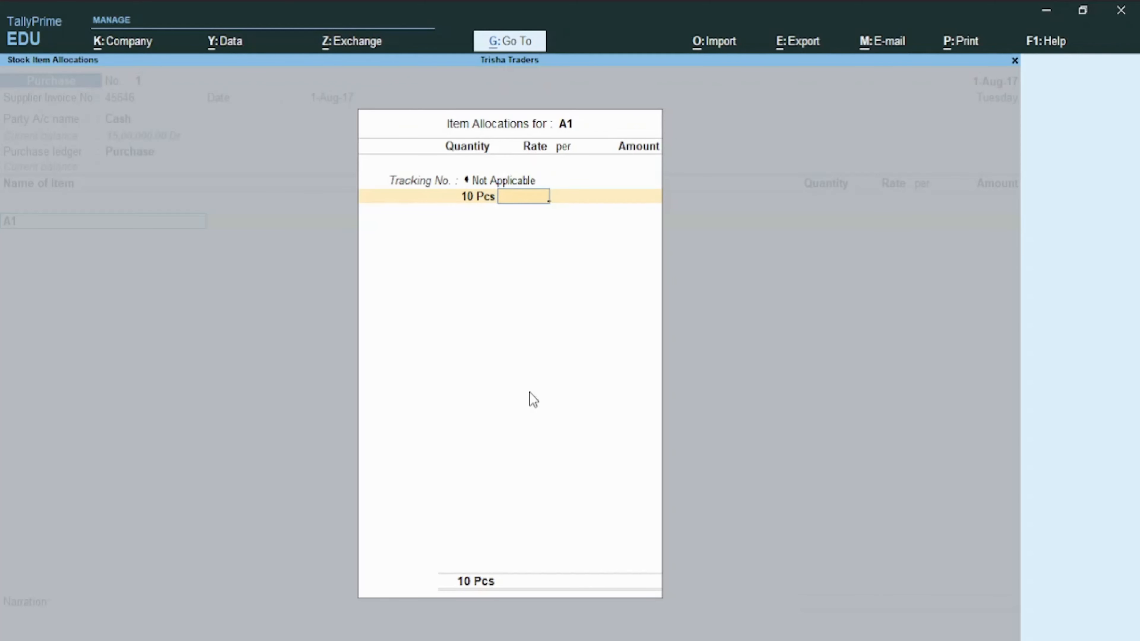
type("5000")
key("Return")
key("Return")
key("Return")
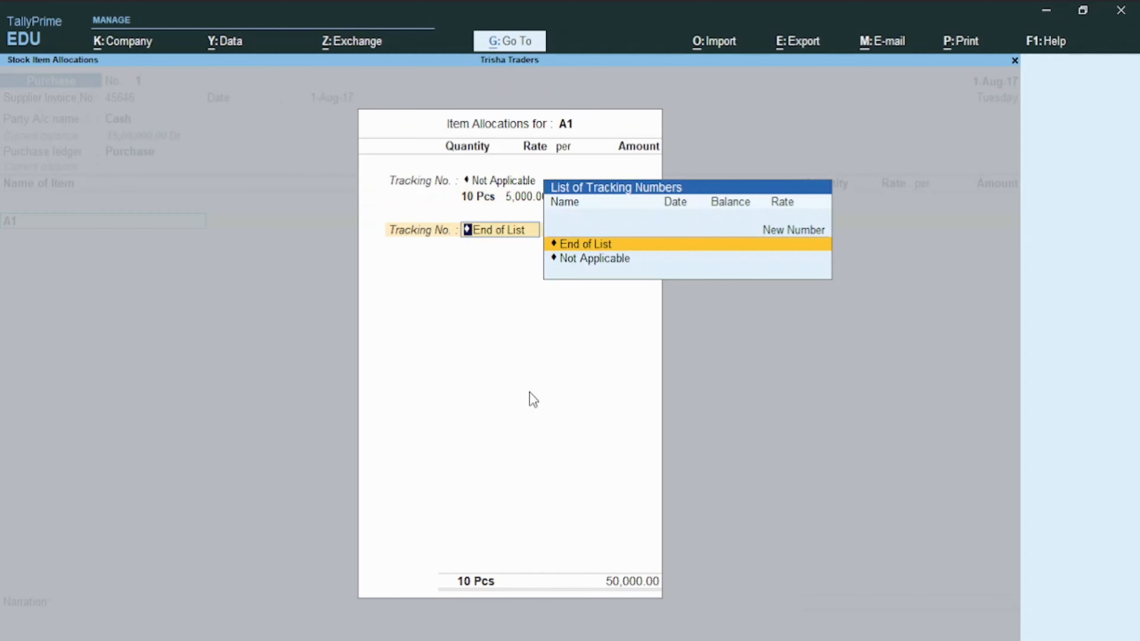
key("Return")
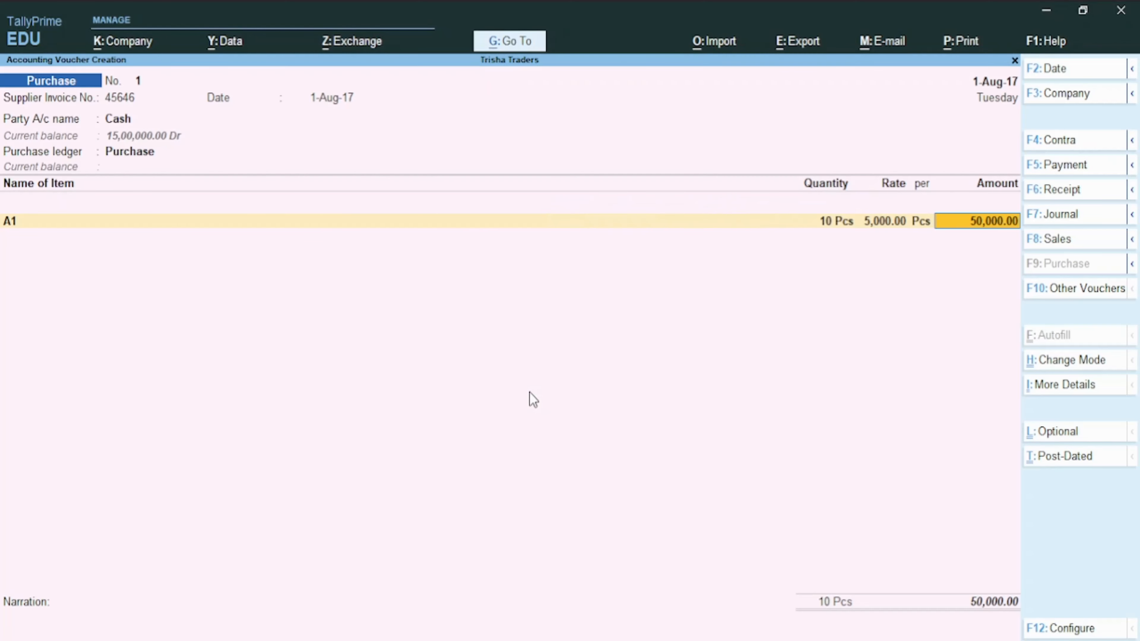
key("Return")
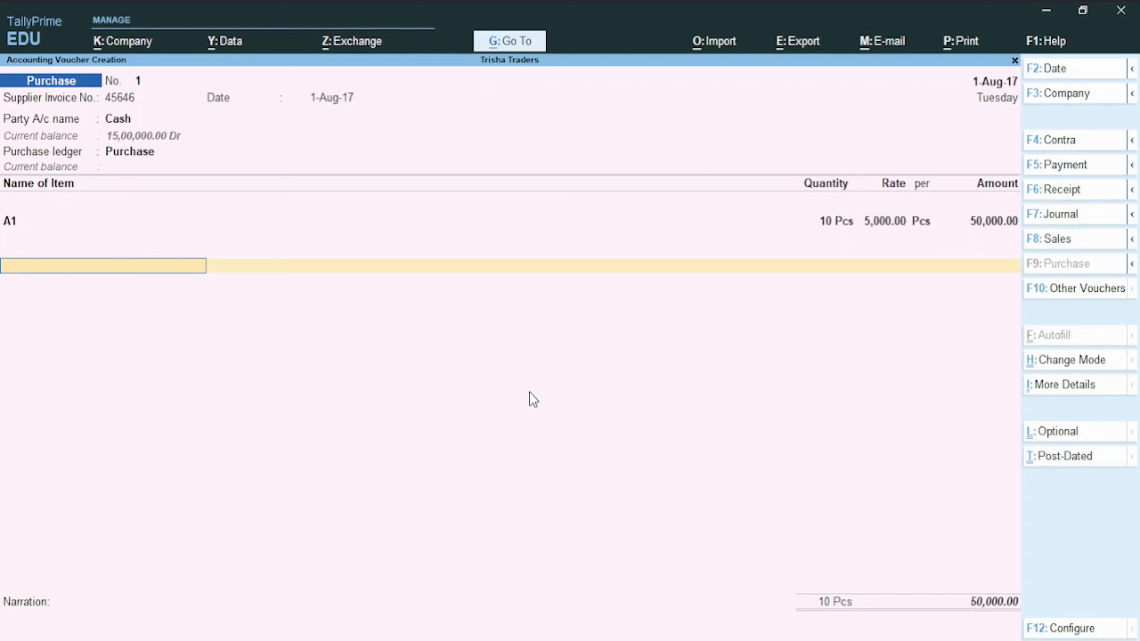
Add the IGST ledger with its calculated amount and save the purchase voucher.
type("I")
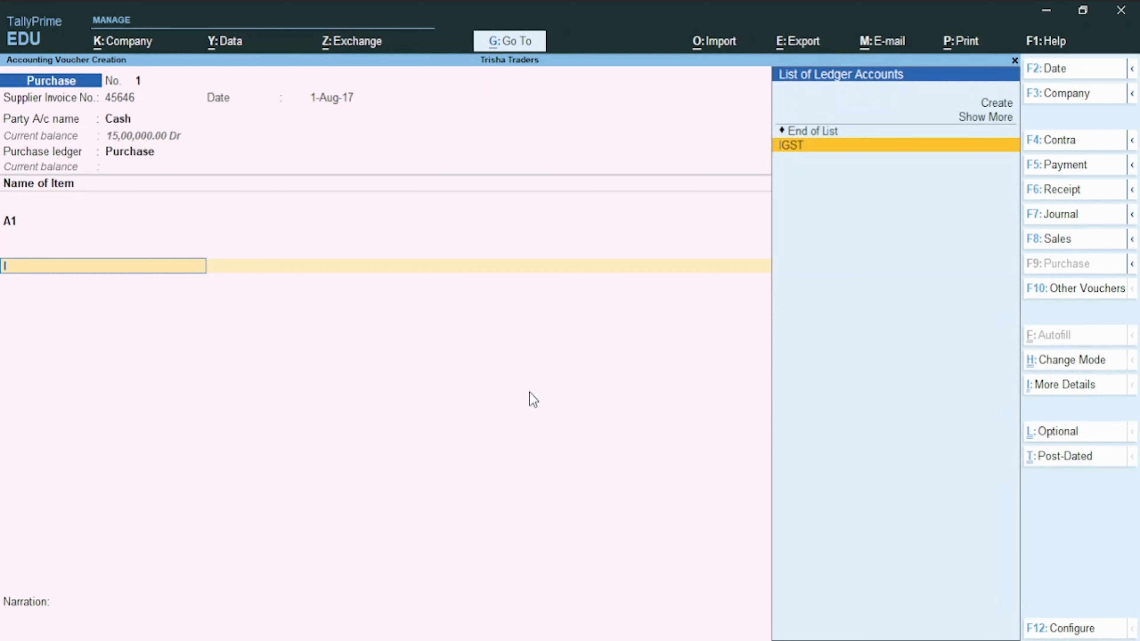
key("Return")
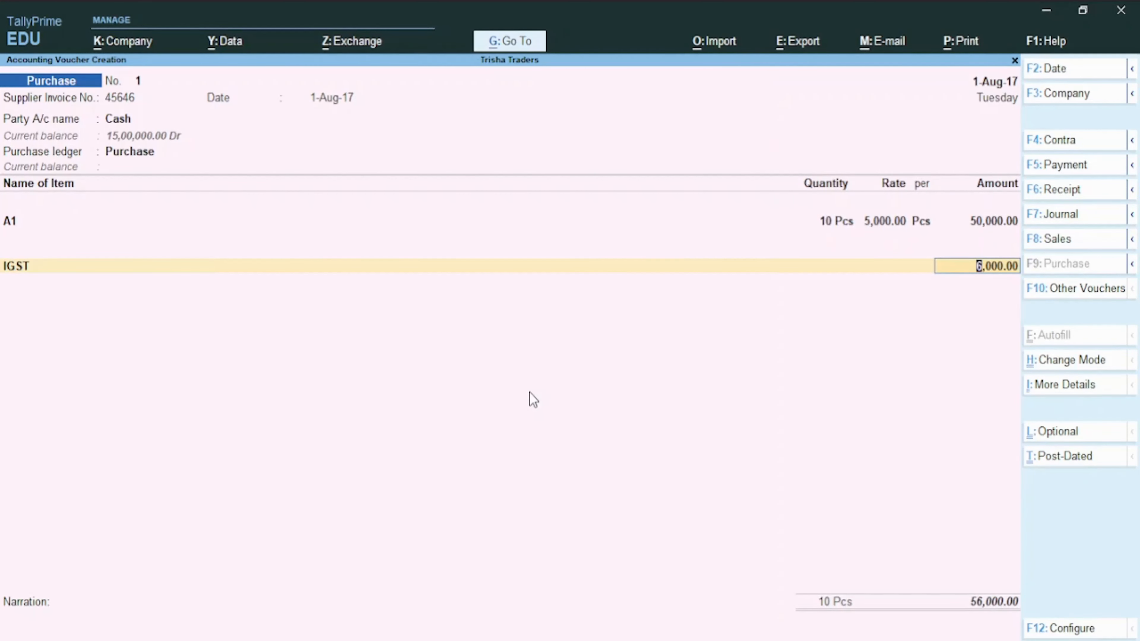
key("Return")
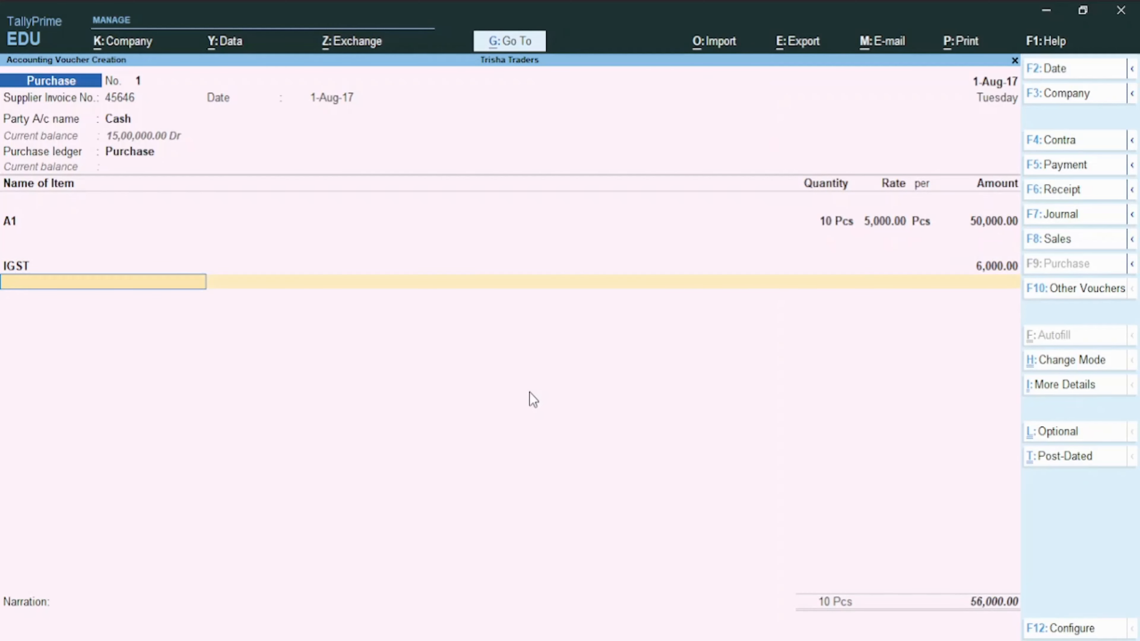
key("ctrl+a")
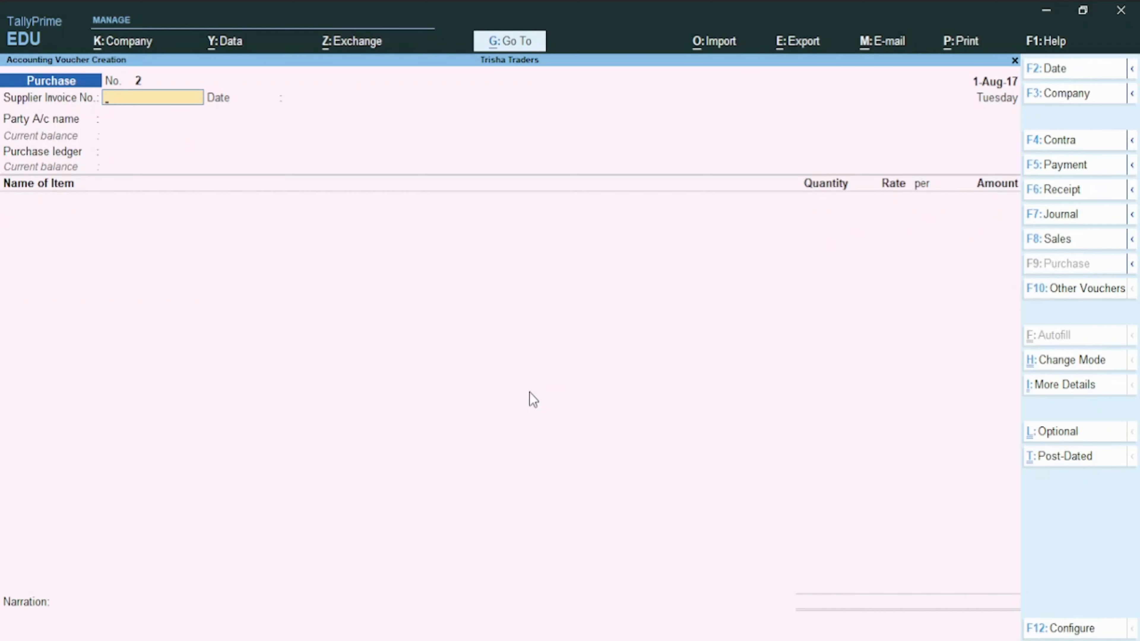
Enter supplier invoice number 4566 dated 1-Aug-17 with Cash as the party account, leaving all receipt details blank.
type("4566")
key("Return")
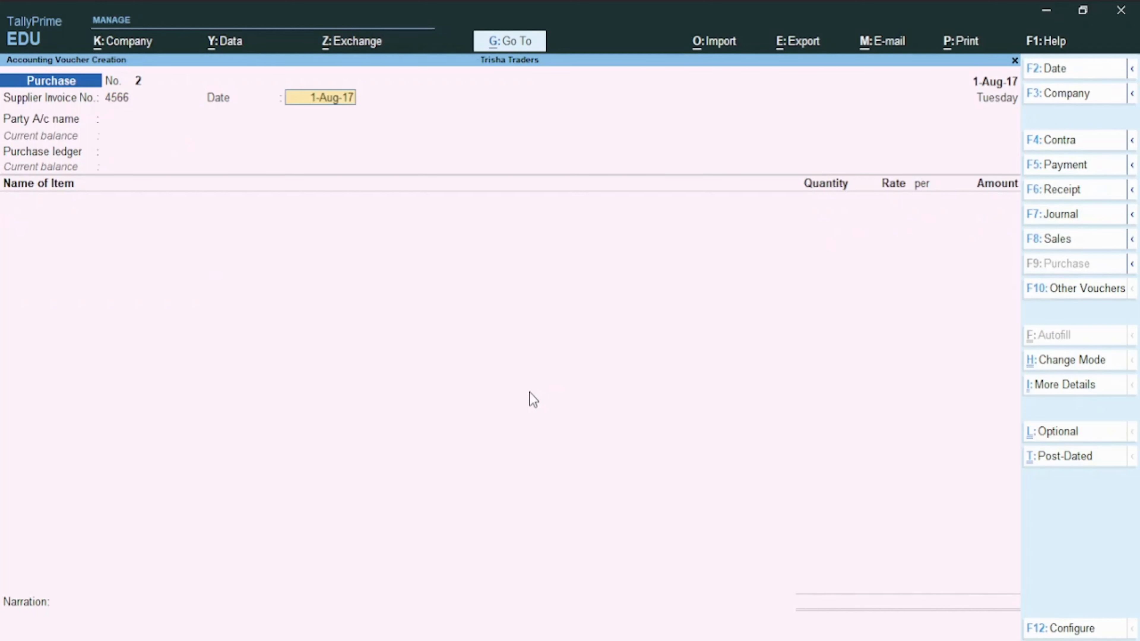
key("Return")
key("Return")
key("Return")
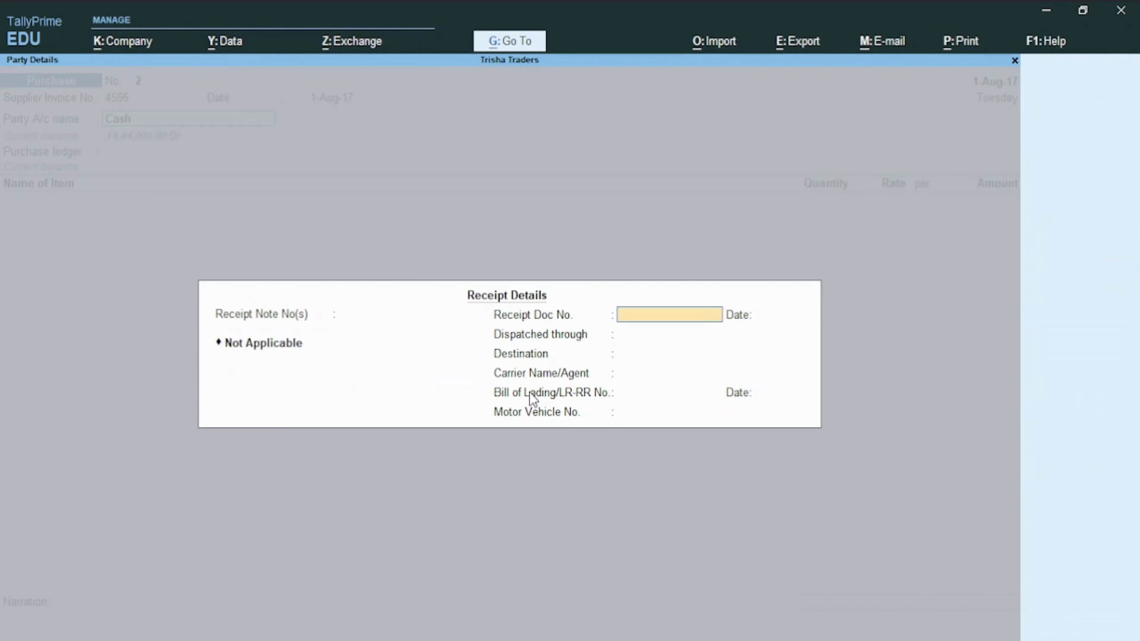
key("Return")
key("Return")
key("Return")
key("Return")
key("Return")
key("Return")
key("Return")
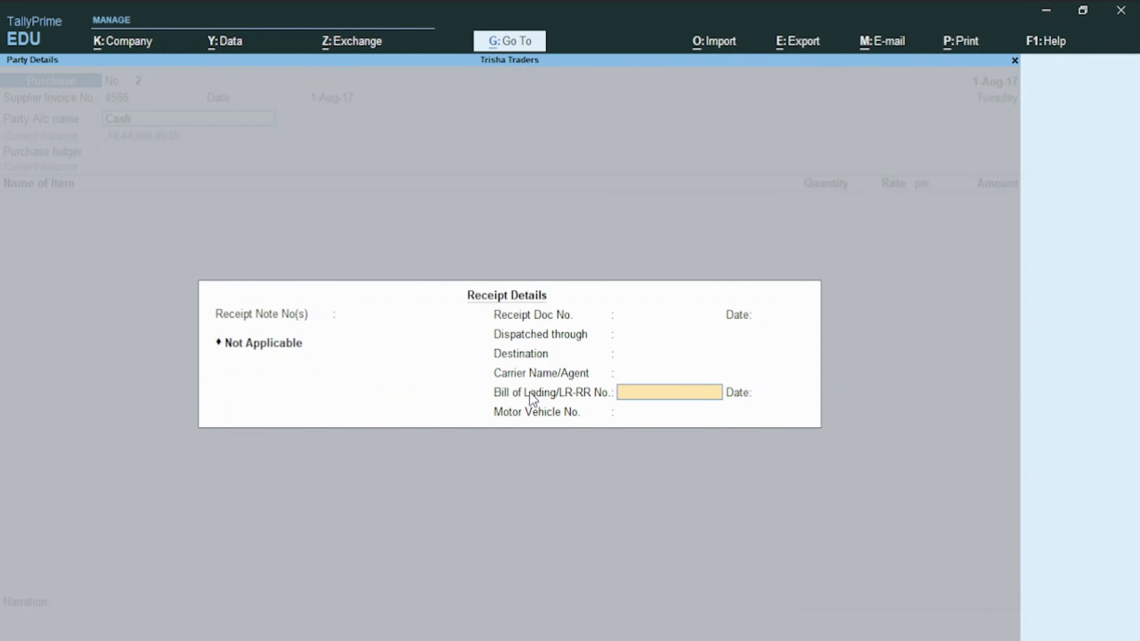
key("Return")
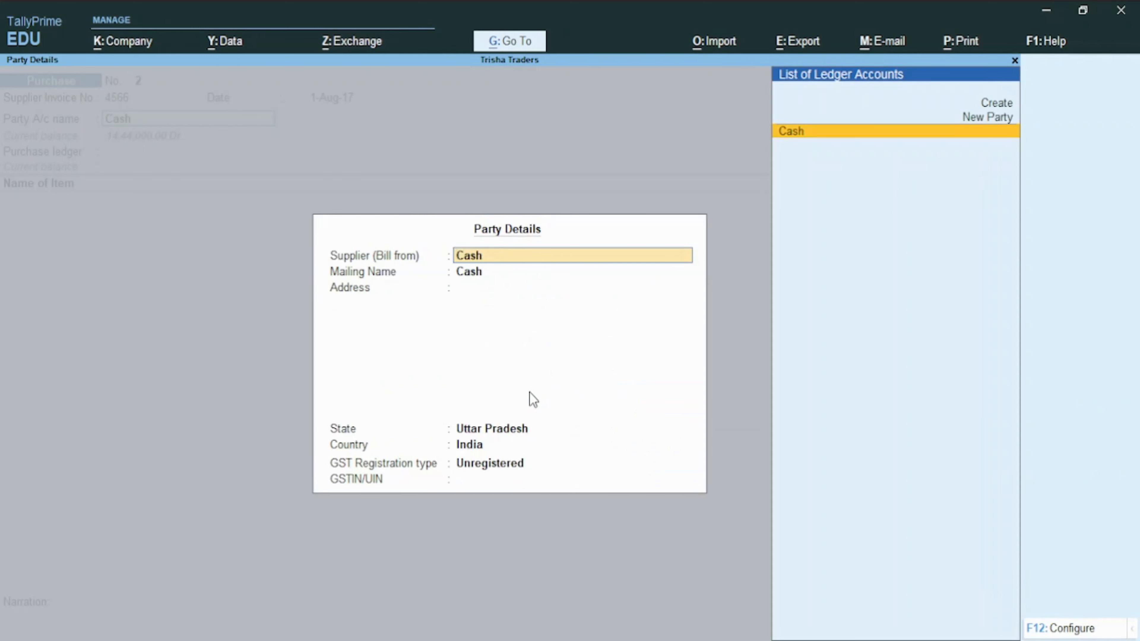
Replace Cash as the bill-from supplier with another new party, entering the supplier's name and accepting it as the mailing name.
type("Nikh")
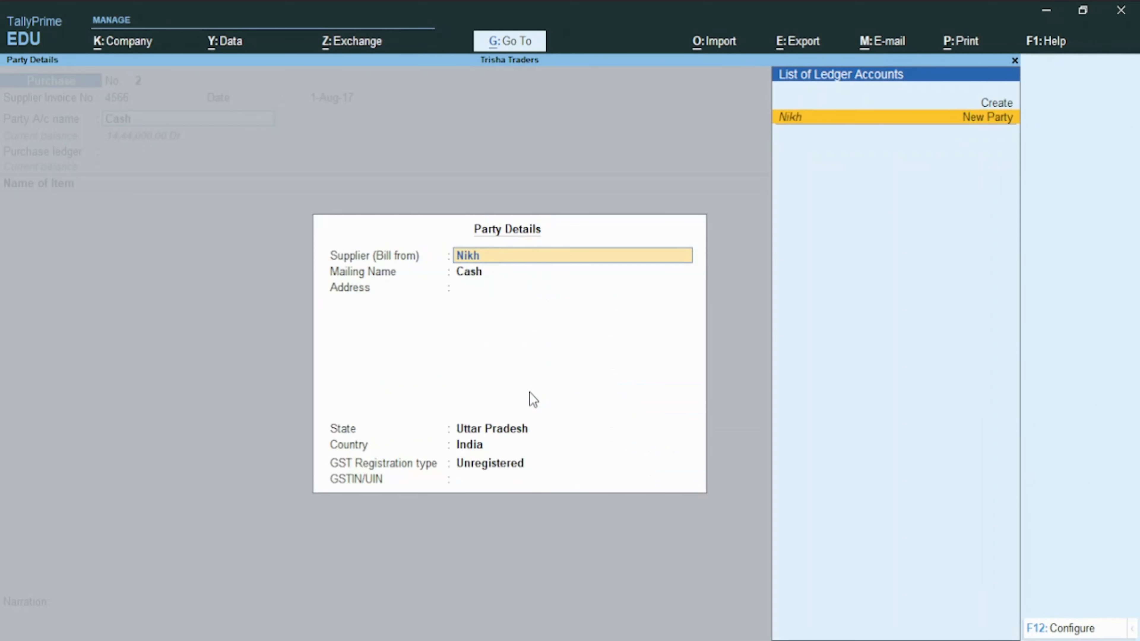
type("il")
key("Return")
key("Return")
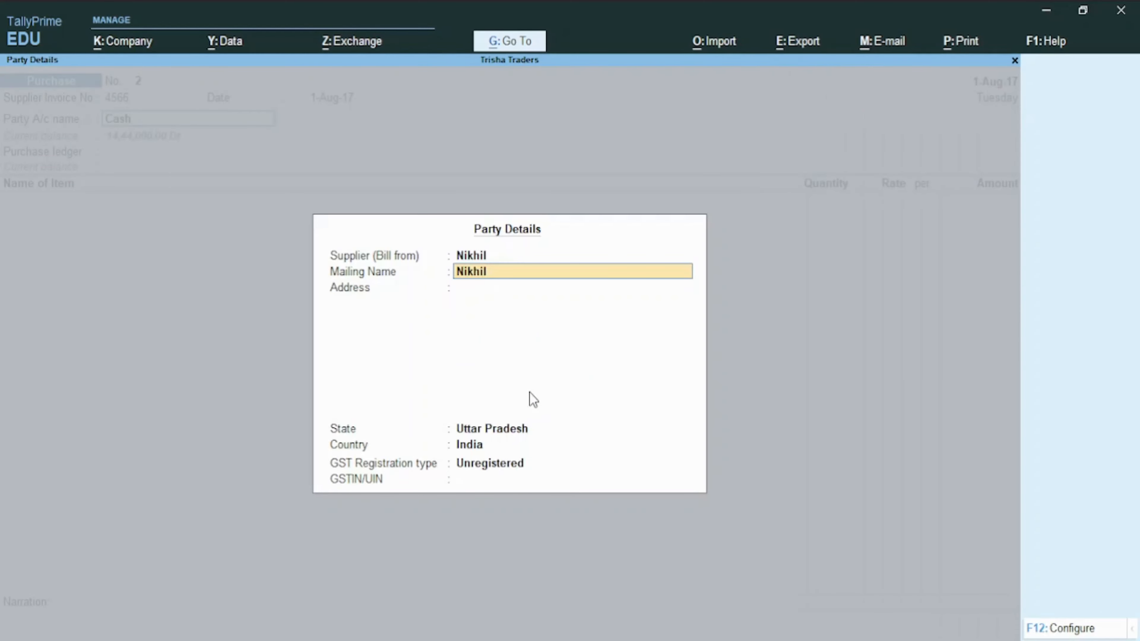
key("Return")
Leave the address and GSTIN blank, keep Uttar Pradesh as the state, and set the supplier's GST registration type to Regular.
key("Return")
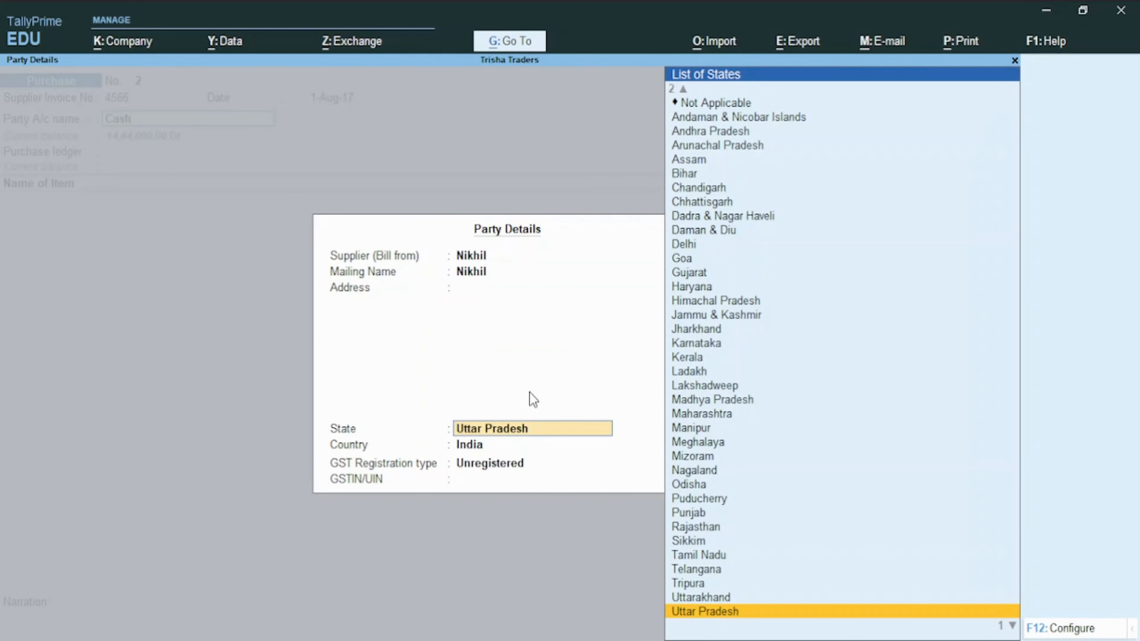
key("Return")
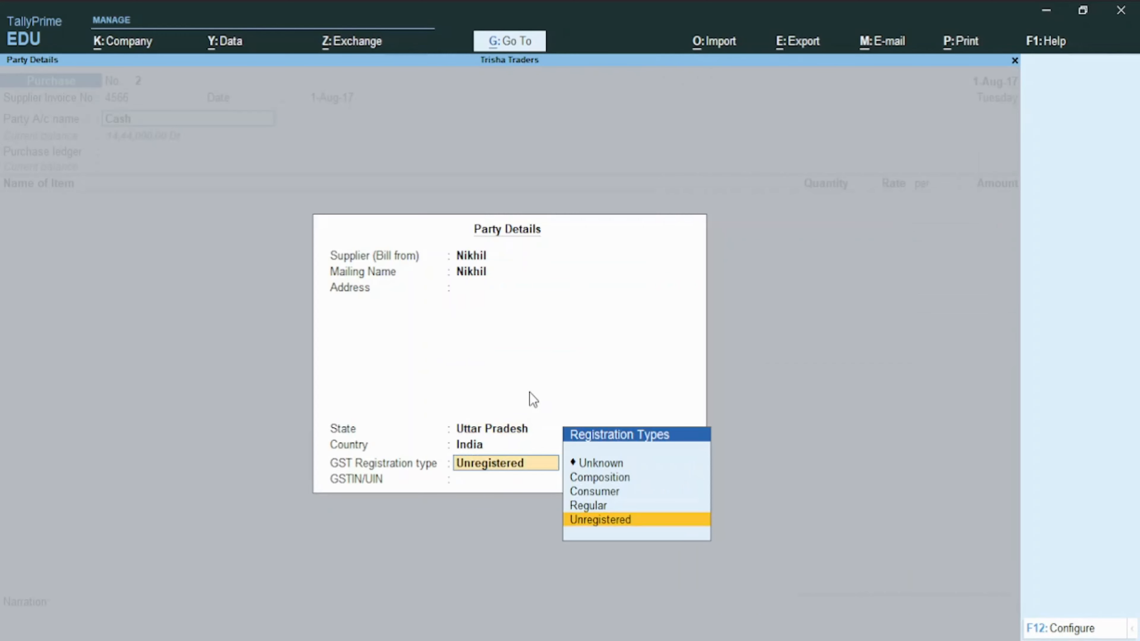
key("Up")
key("Return")
key("Return")
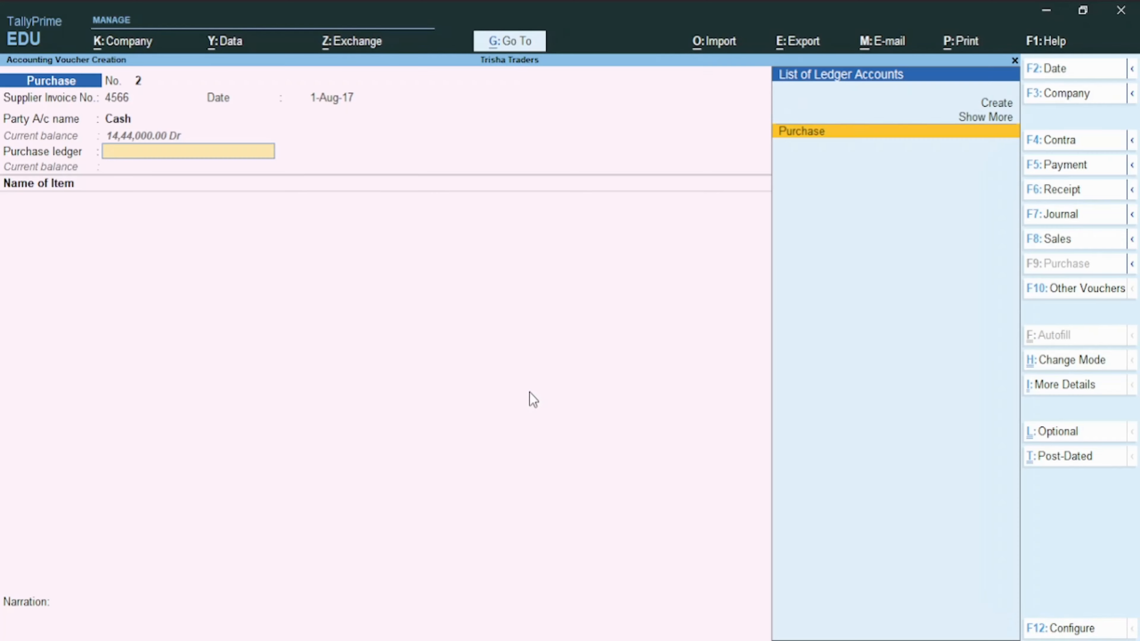
Select the Purchase ledger for the second voucher and choose stock item A2.
key("Return")
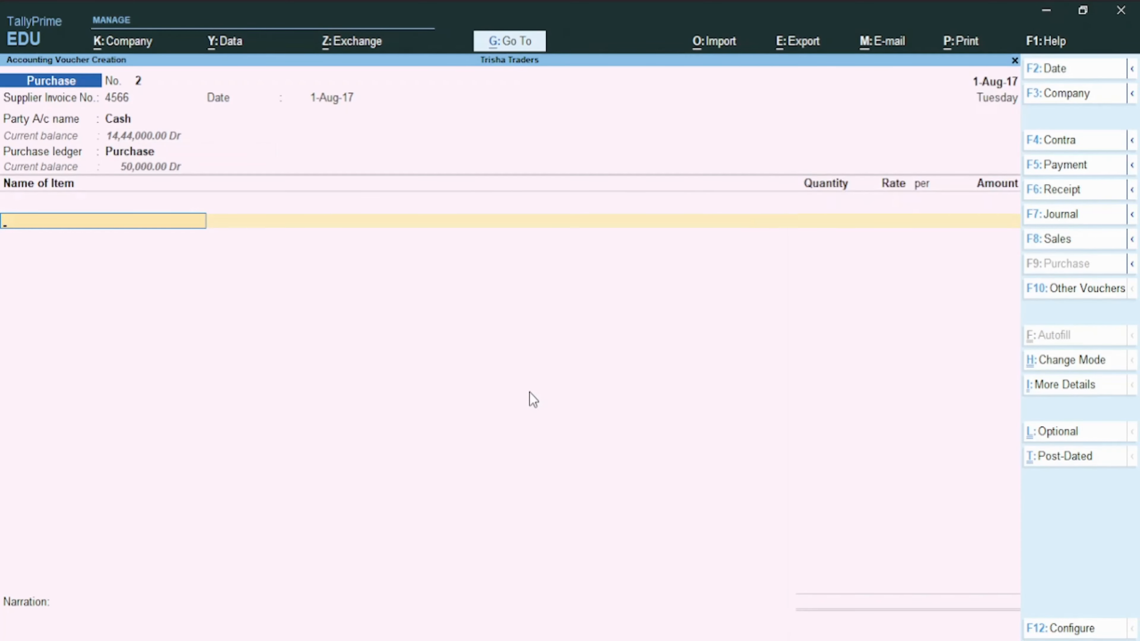
type("A")
key("Down")
key("Down")
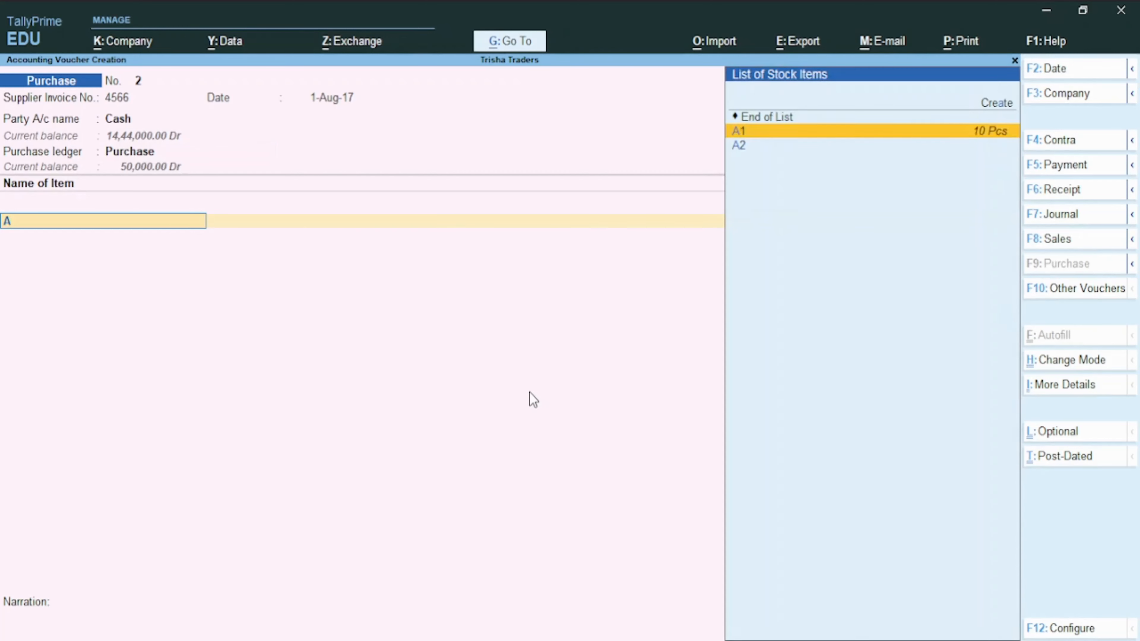
key("Return")
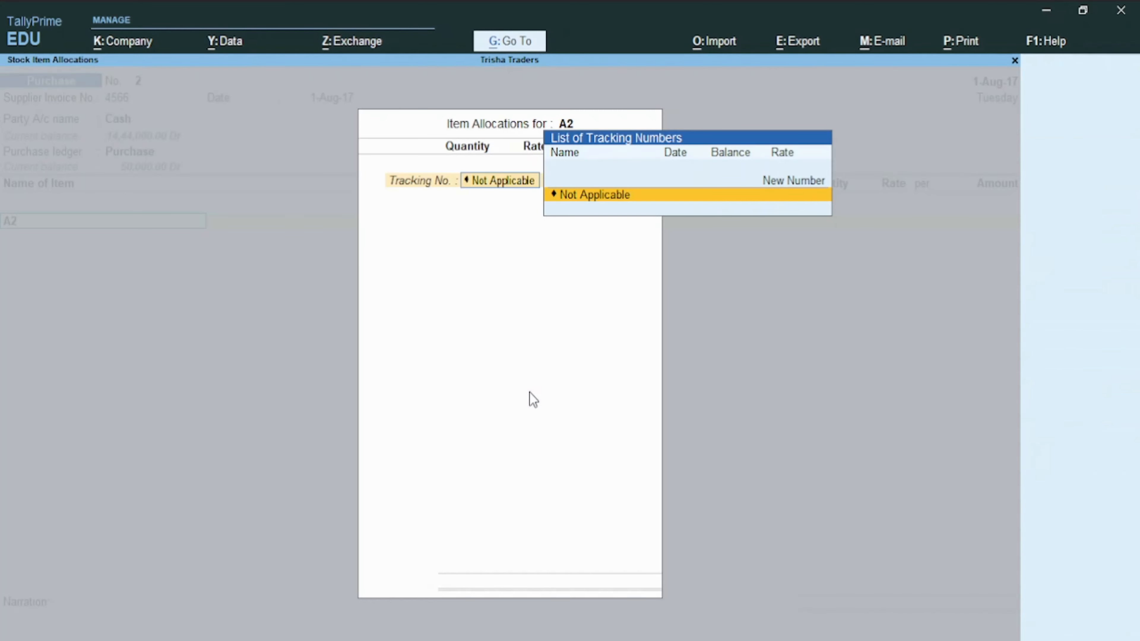
Allocate 15 Pcs of A2 at a rate of 1,250 without a tracking number, and go to the next stock item line.
key("Return")
type("15")
key("Return")
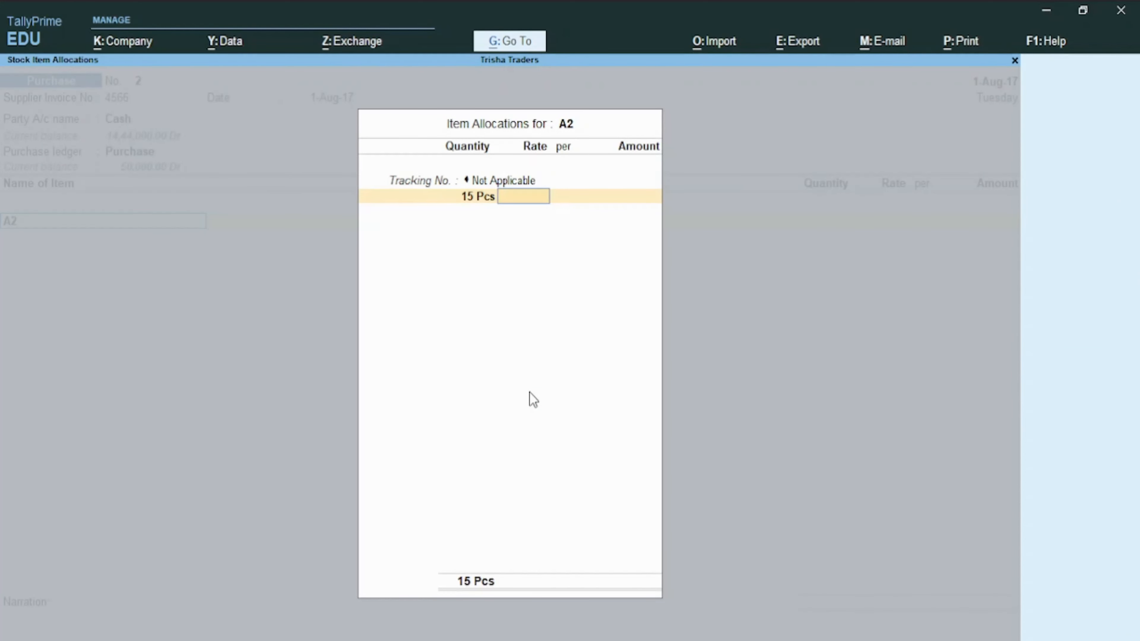
type("1250")
key("Return")
key("Return")
key("Return")
key("Return")
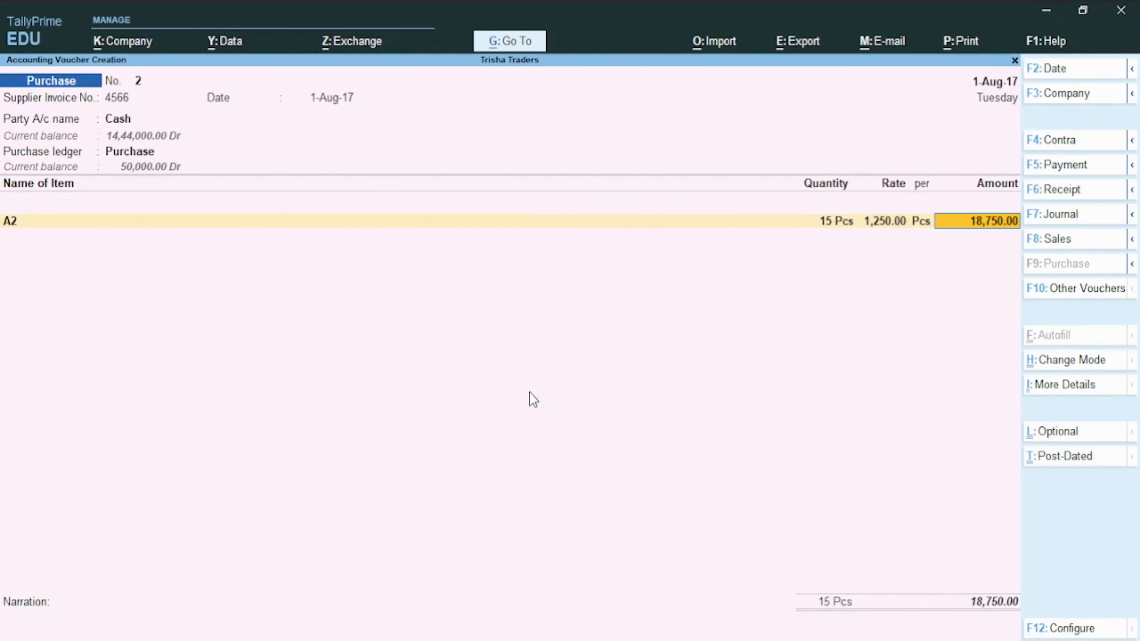
key("Return")
key("Return")
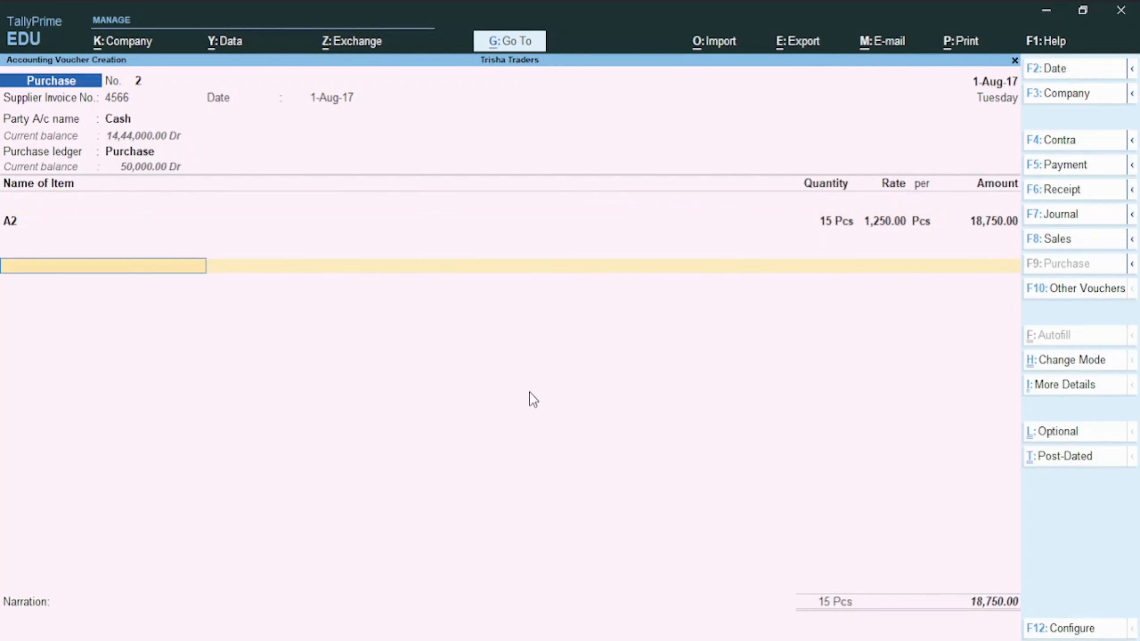
key("BackSpace")
key("Return")
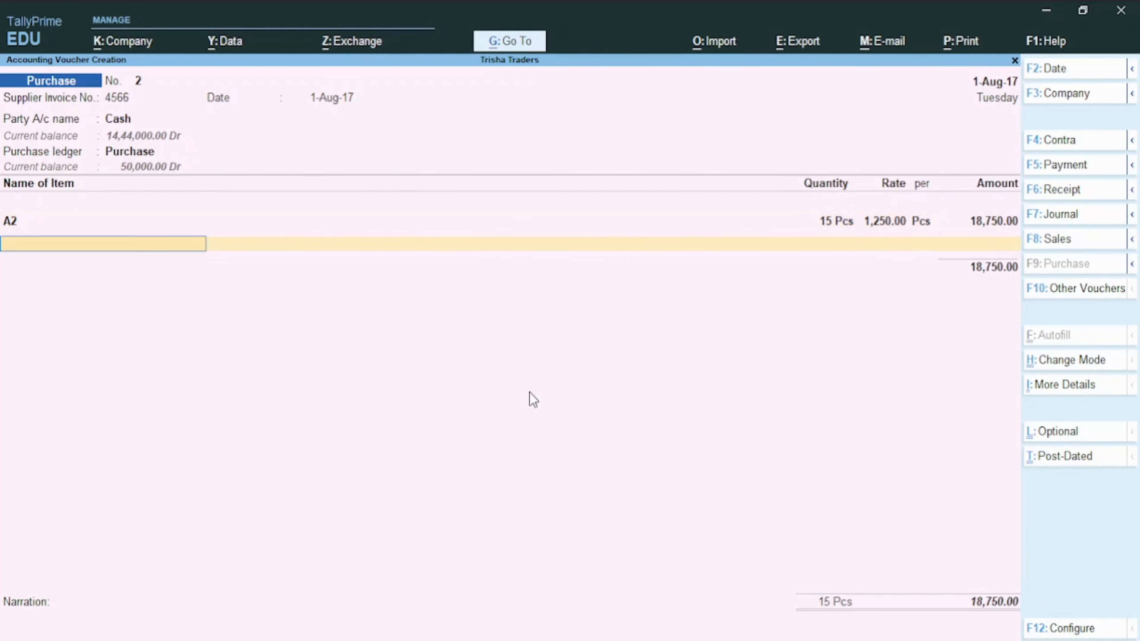
Add stock item B1 to the purchase voucher with its tracking number set to Not Applicable.
type("B")
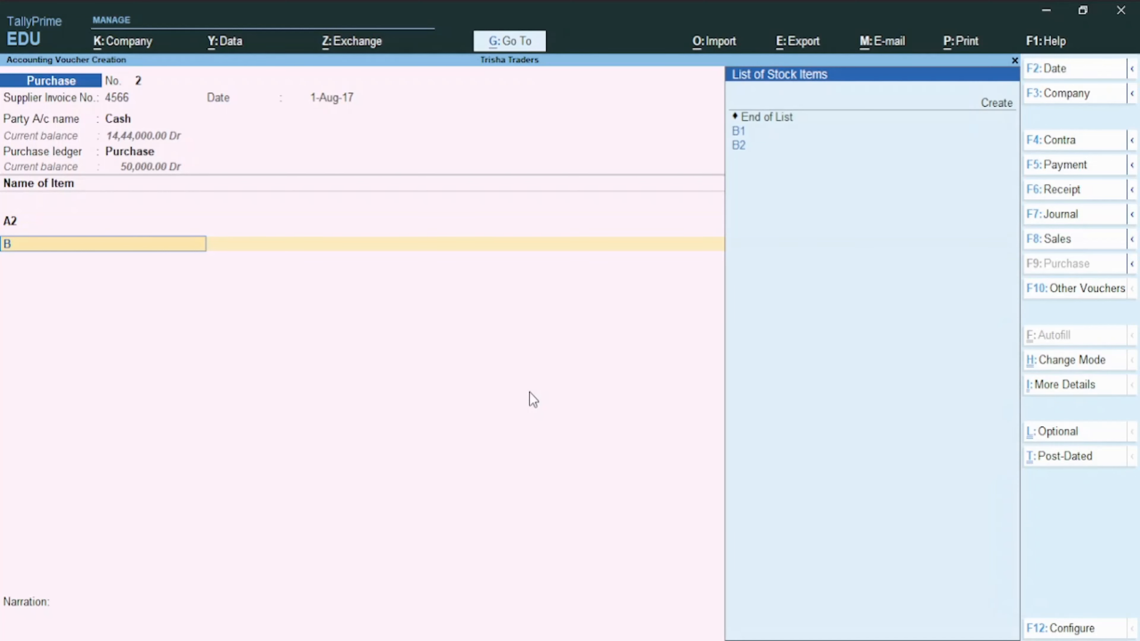
key("Down")
key("Return")
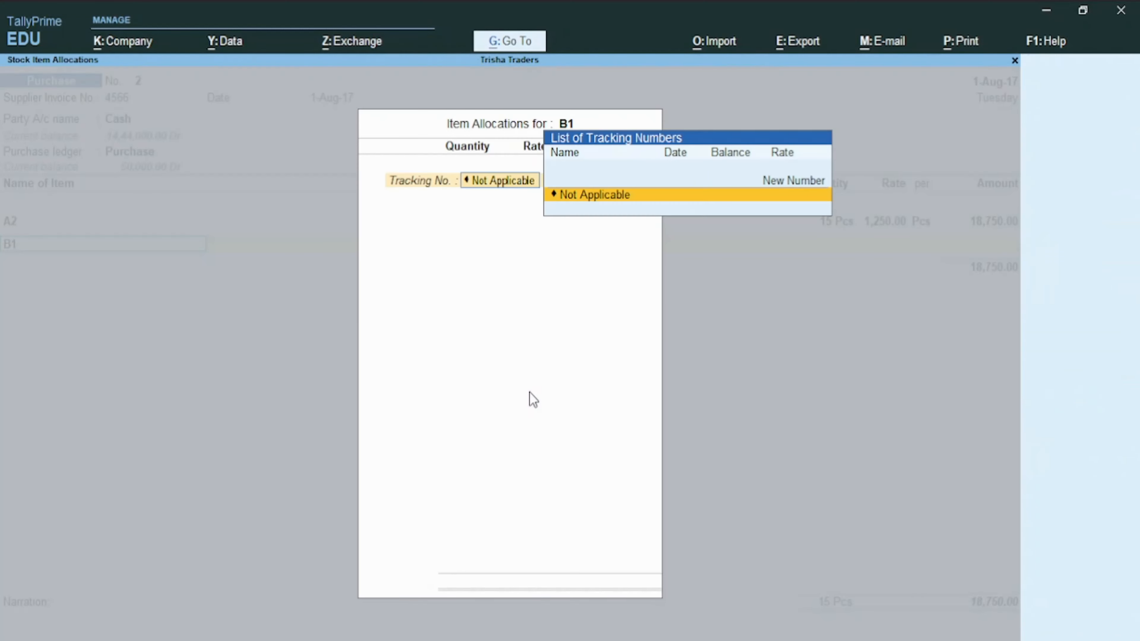
key("Return")
key("Return")
key("Return")
key("BackSpace")
key("BackSpace")
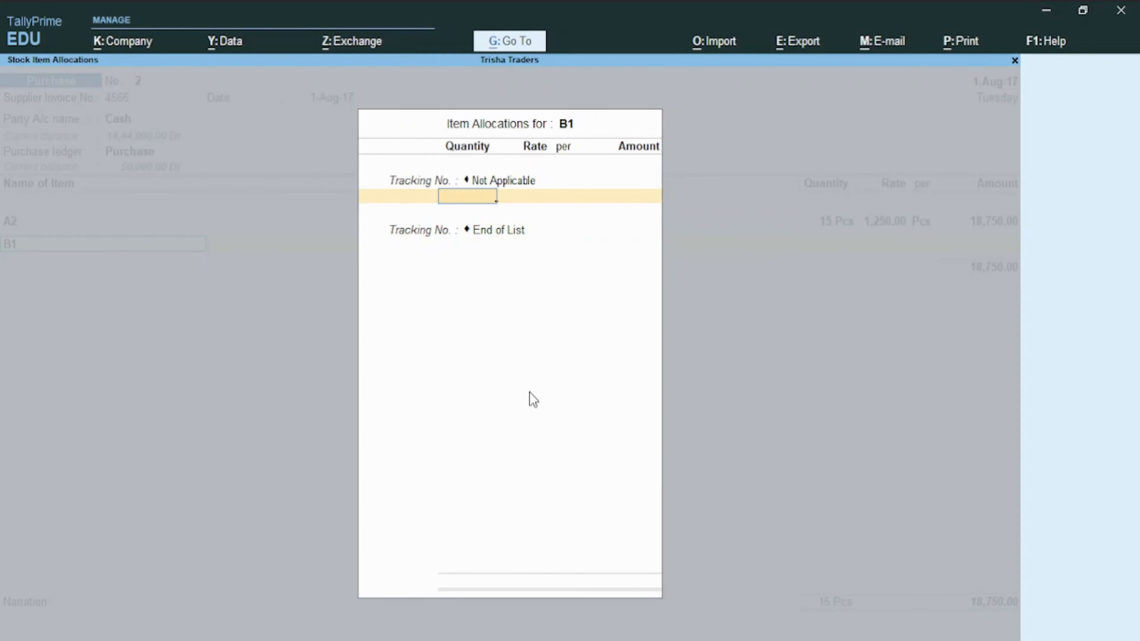
Allocate 10 Pcs of B1 at a rate of 999 and go to the next stock item line.
type("10")
key("Return")
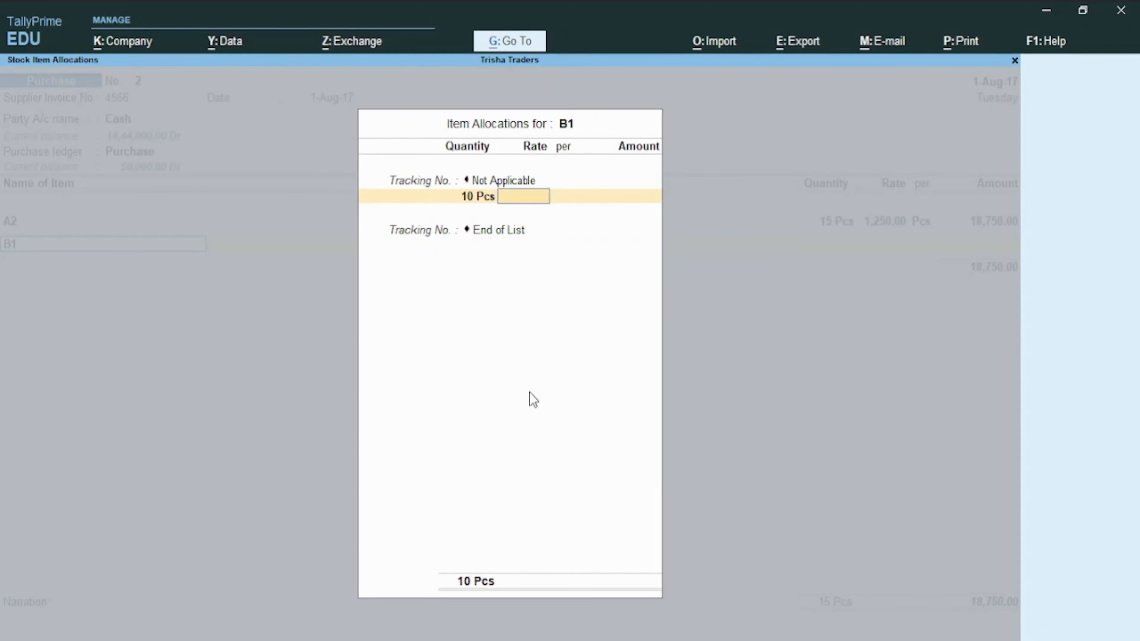
type("999")
key("Return")
key("Return")
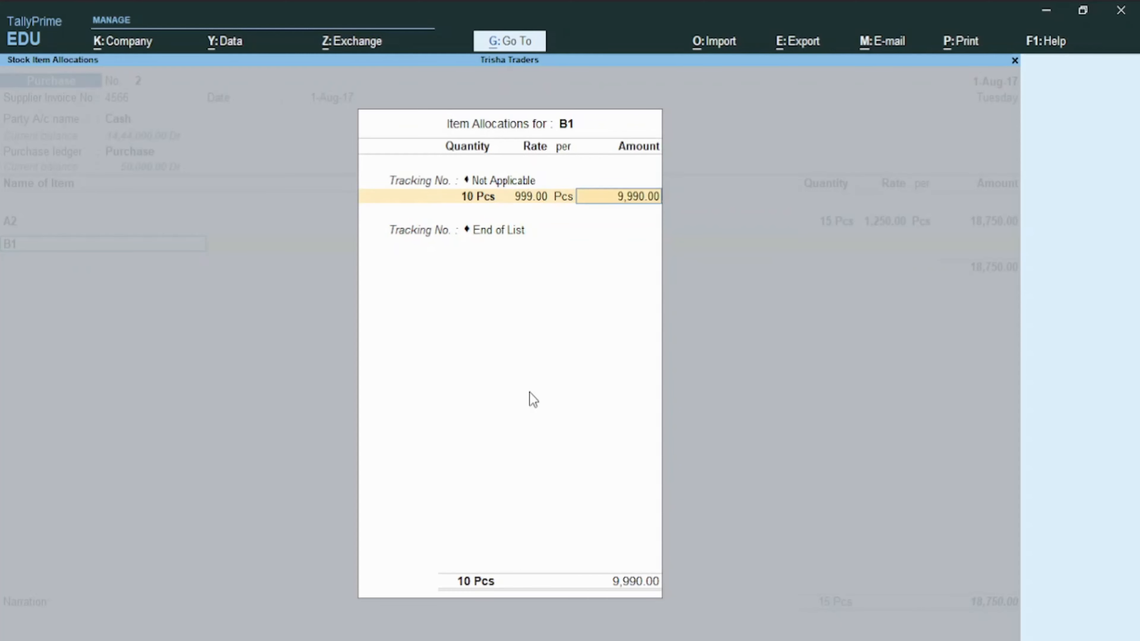
key("Return")
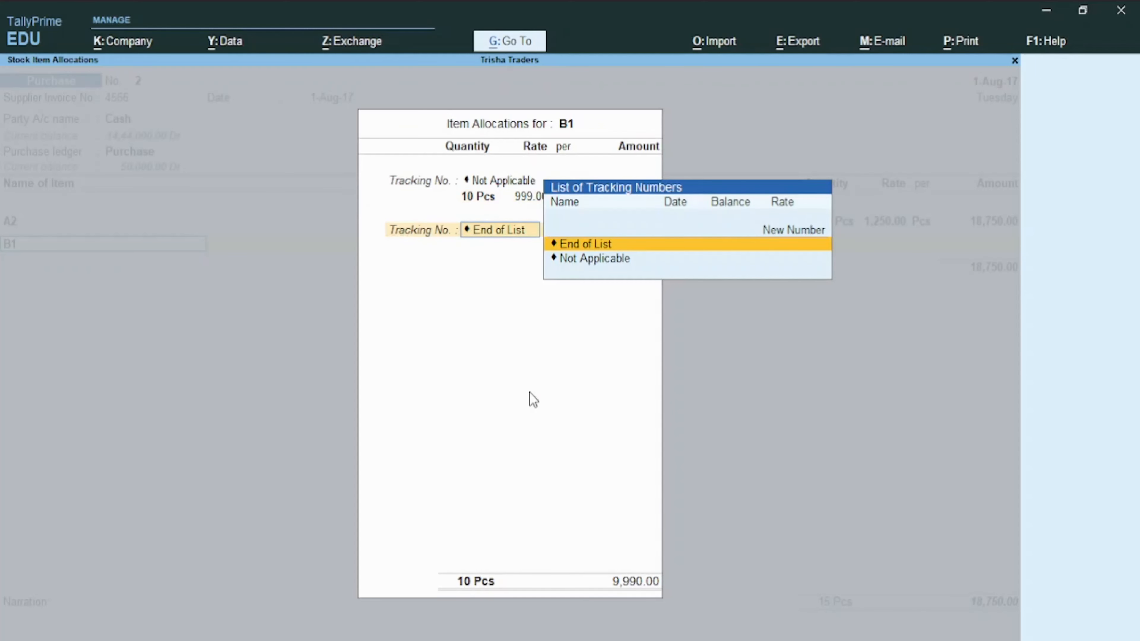
key("Return")
key("Return")
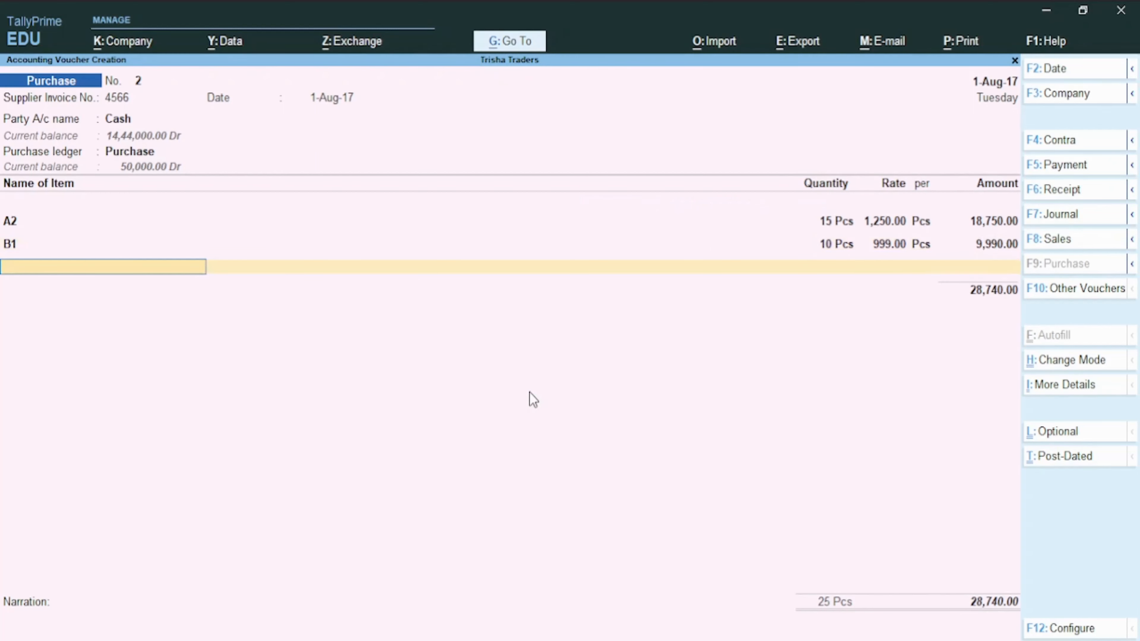
Add stock item B2 without a tracking number and set its quantity to 10 Pcs.
type("B")
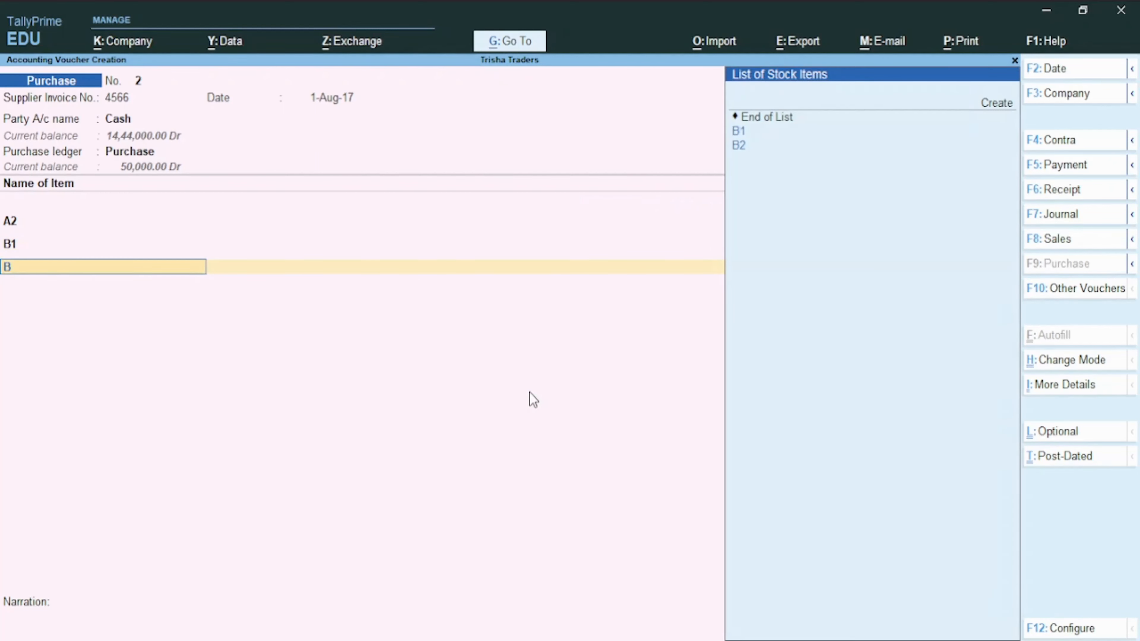
key("Down")
key("Down")
key("Return")
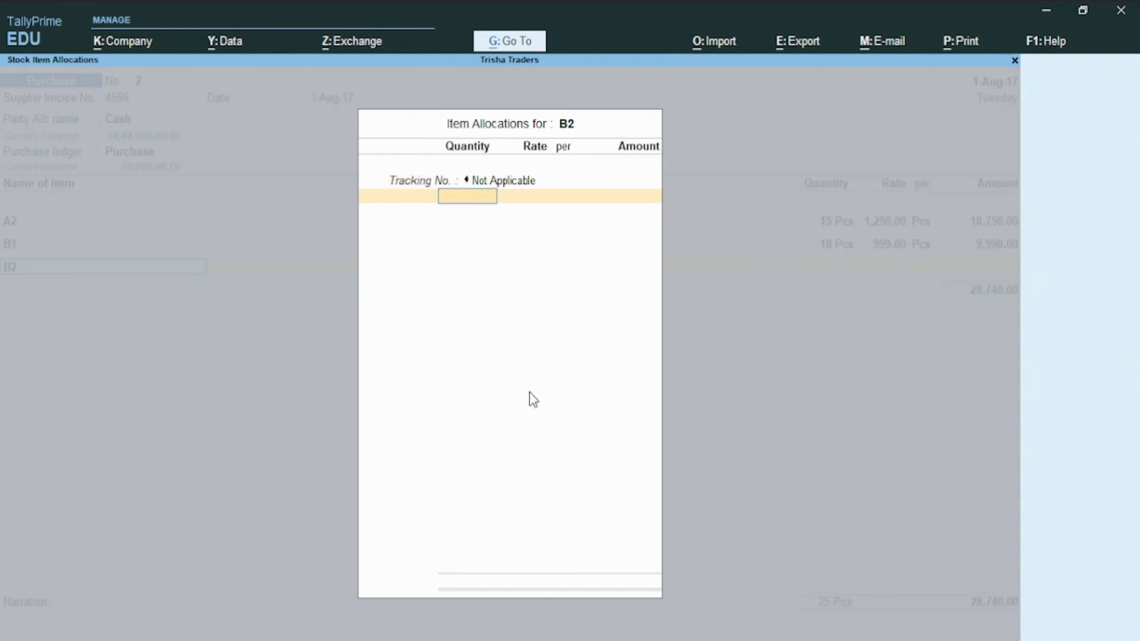
type("10")
key("Return")
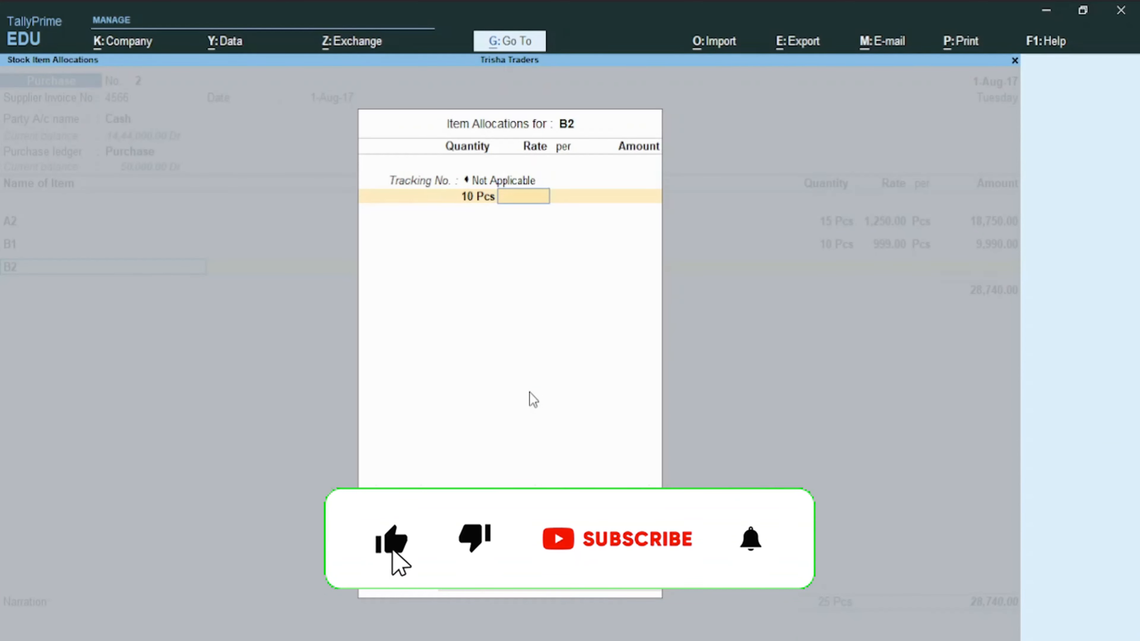
Set B2's rate to 1,000 per piece and end the stock item lines.
type("1000")
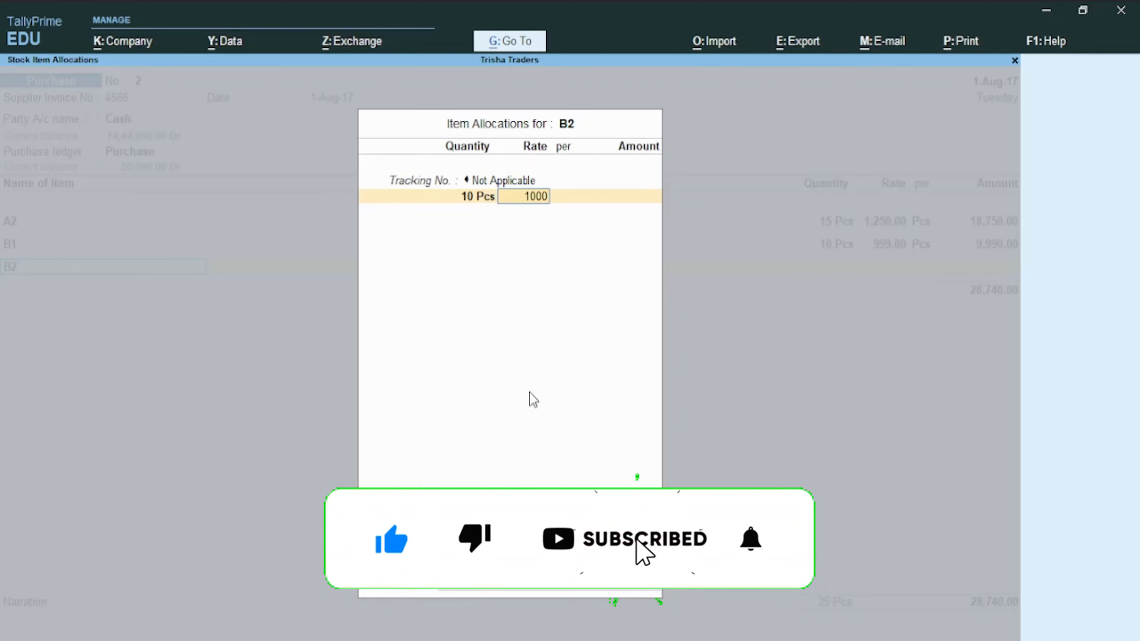
key("Return")
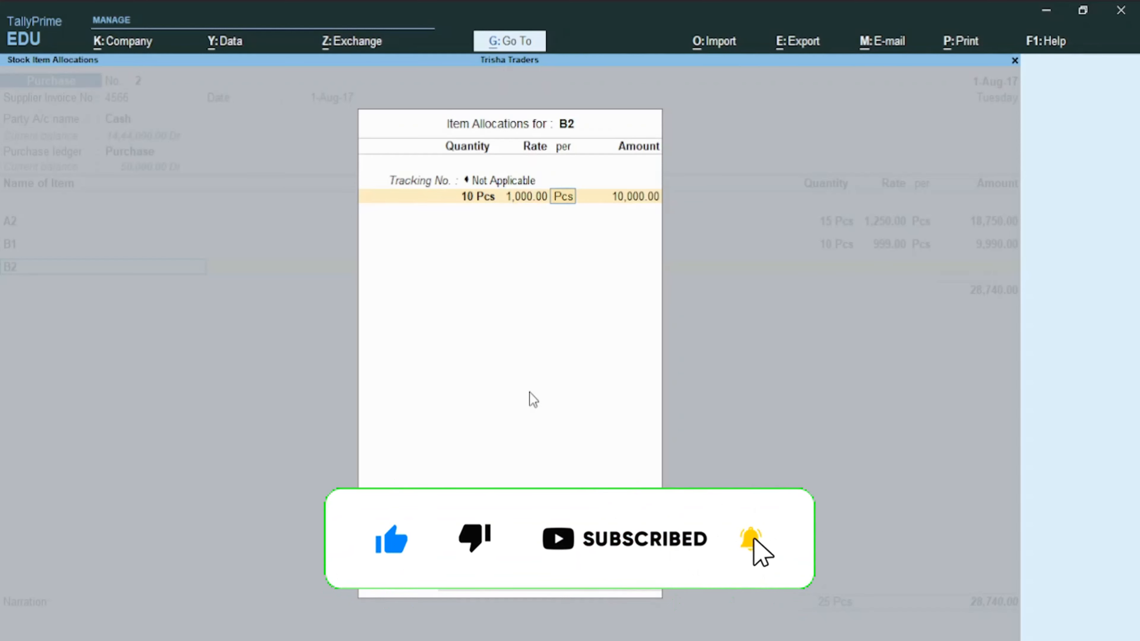
key("Return")
key("Return")
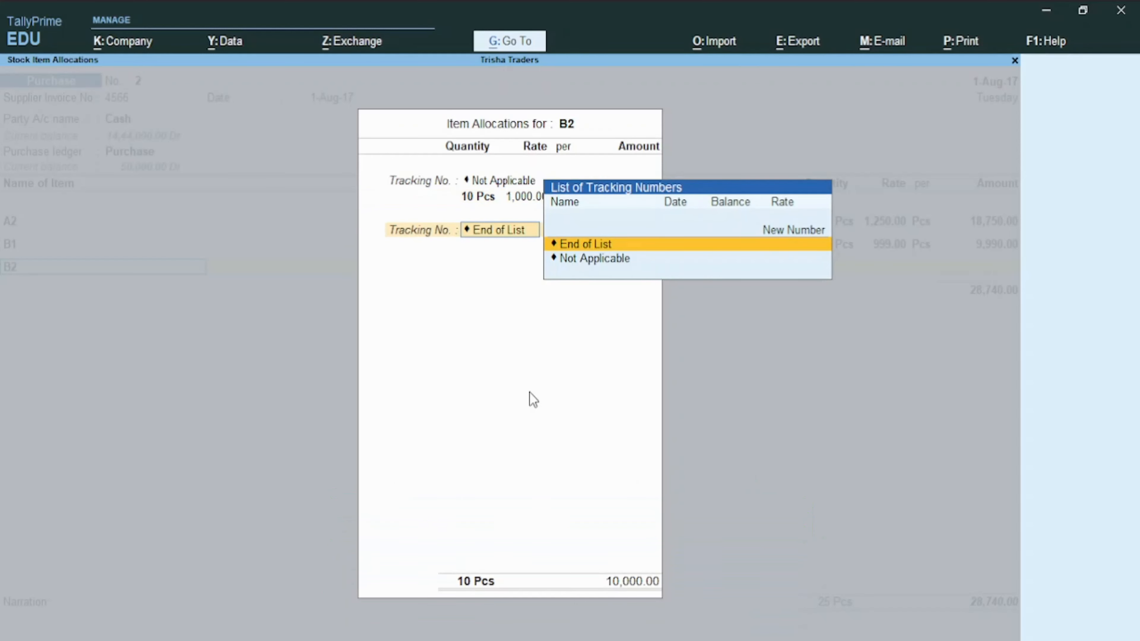
key("Return")
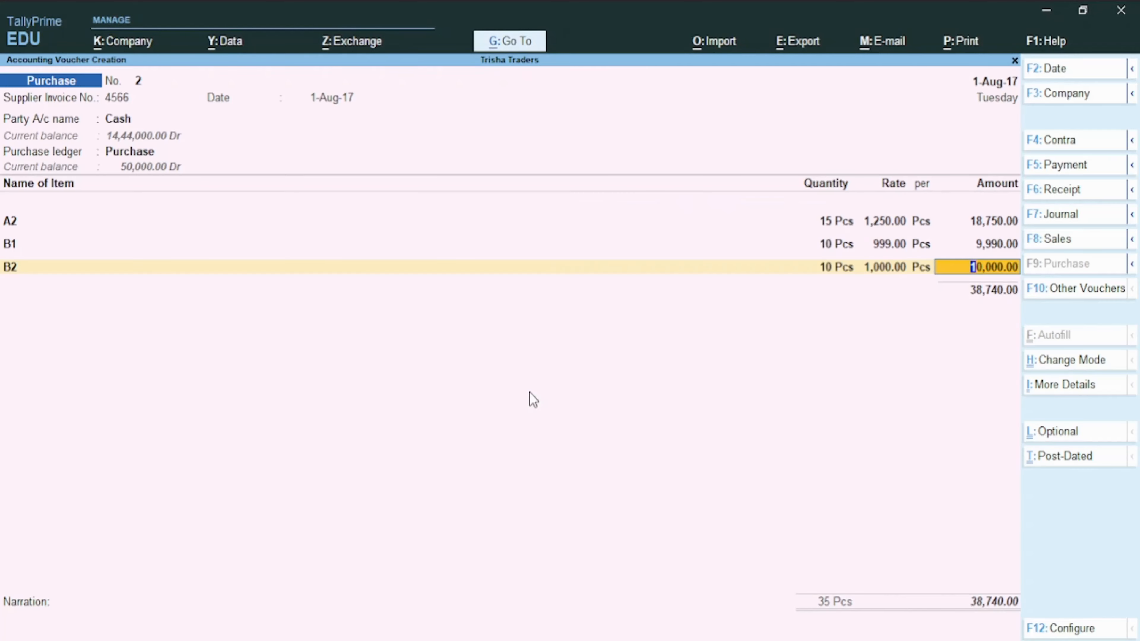
key("Return")
key("Return")
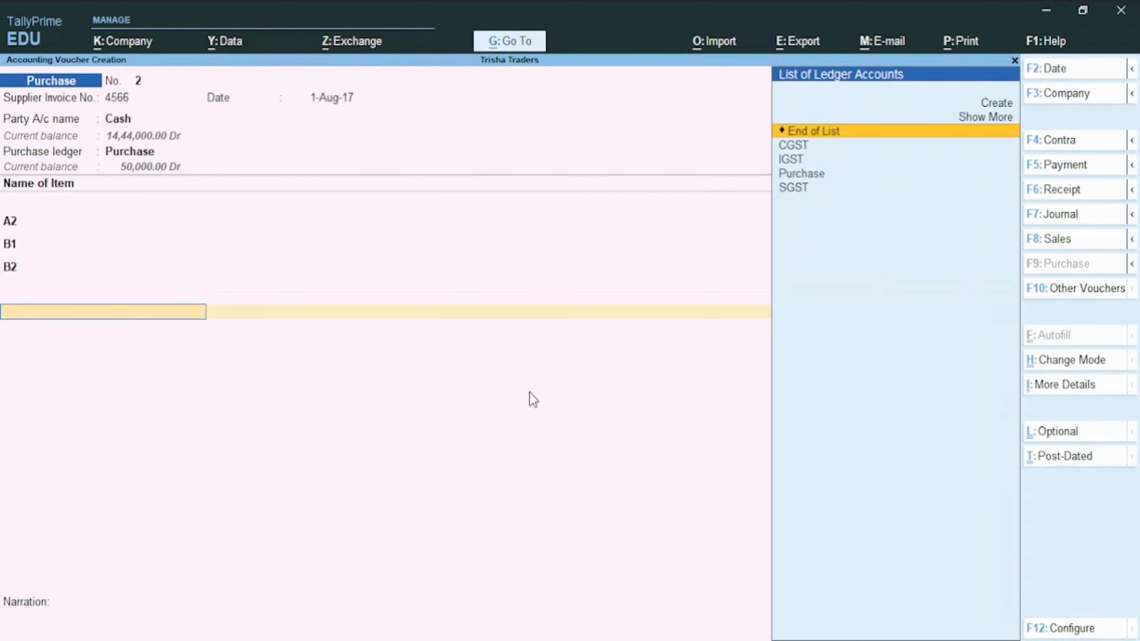
key("Down")
key("Up")
key("Down")
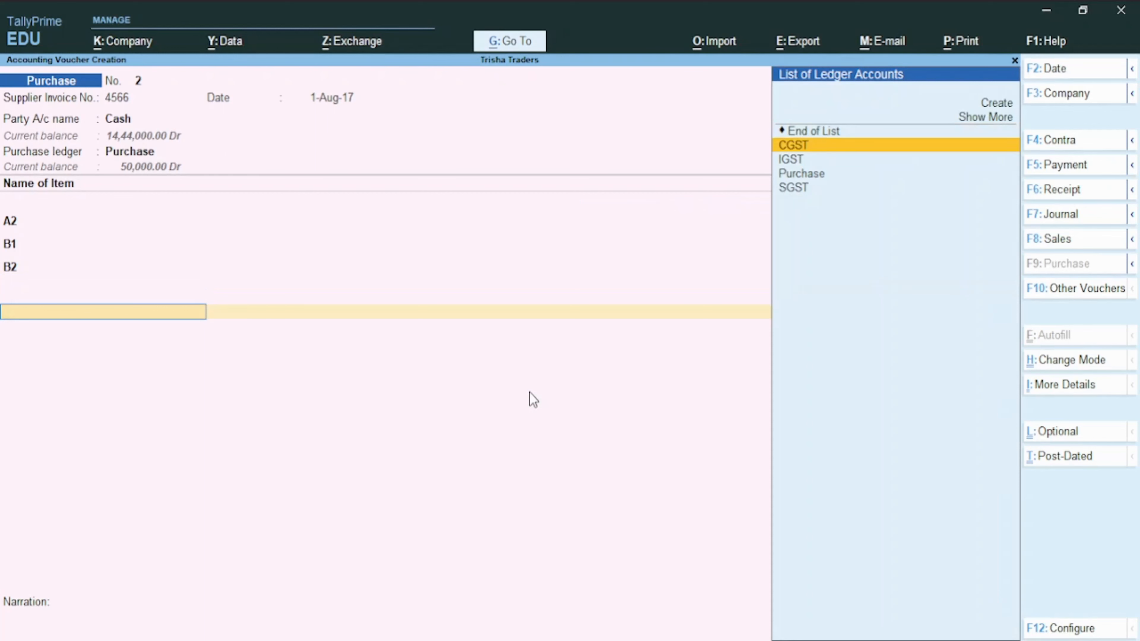
Go back to the B2 allocation, set its rate to 900, and end the stock item lines.
key("BackSpace")
key("BackSpace")
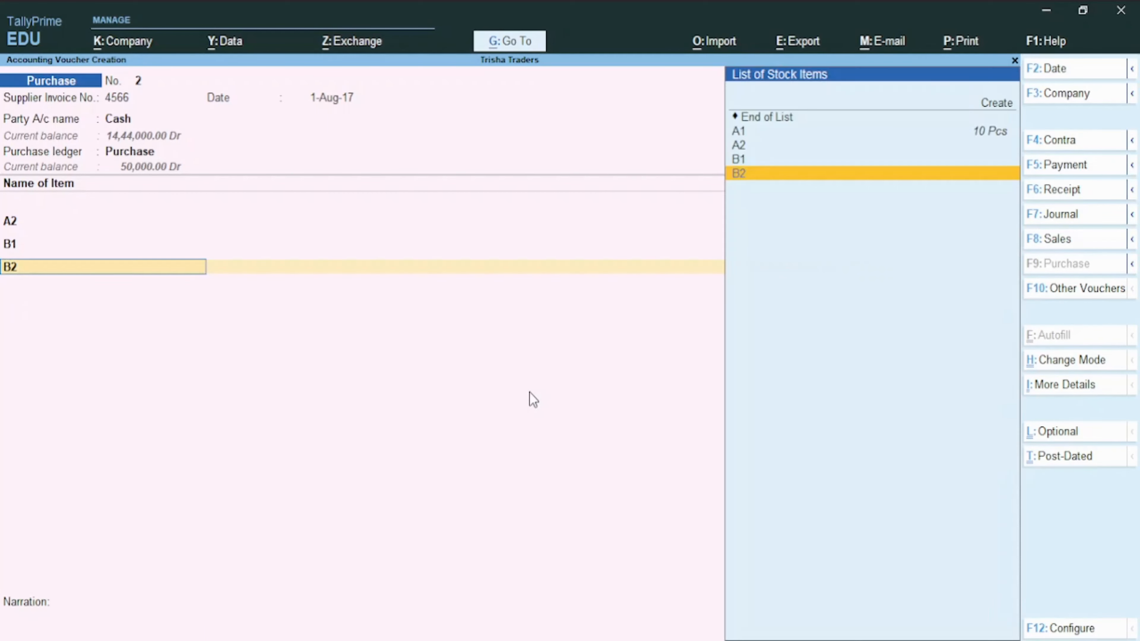
key("Return")
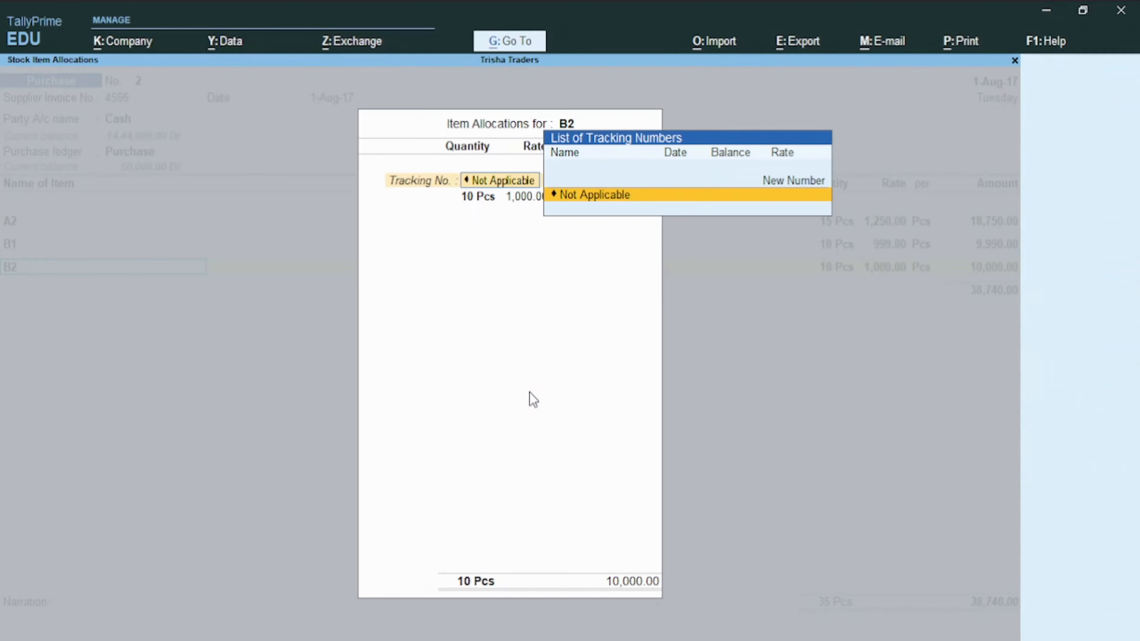
key("Return")
key("Return")
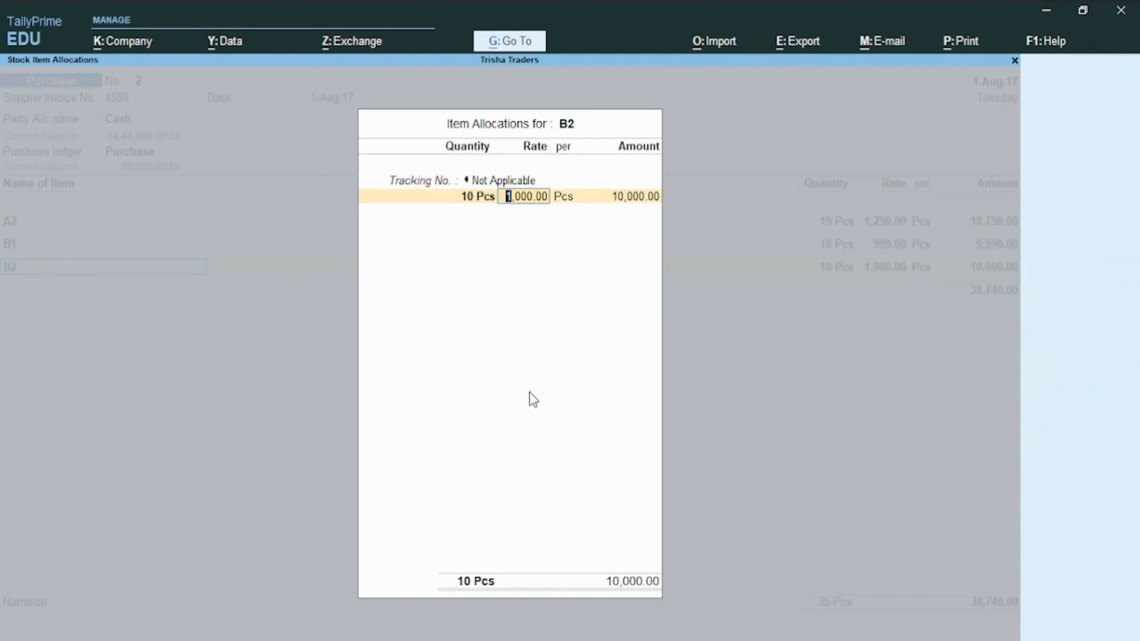
type("900")
key("Return")
key("Return")
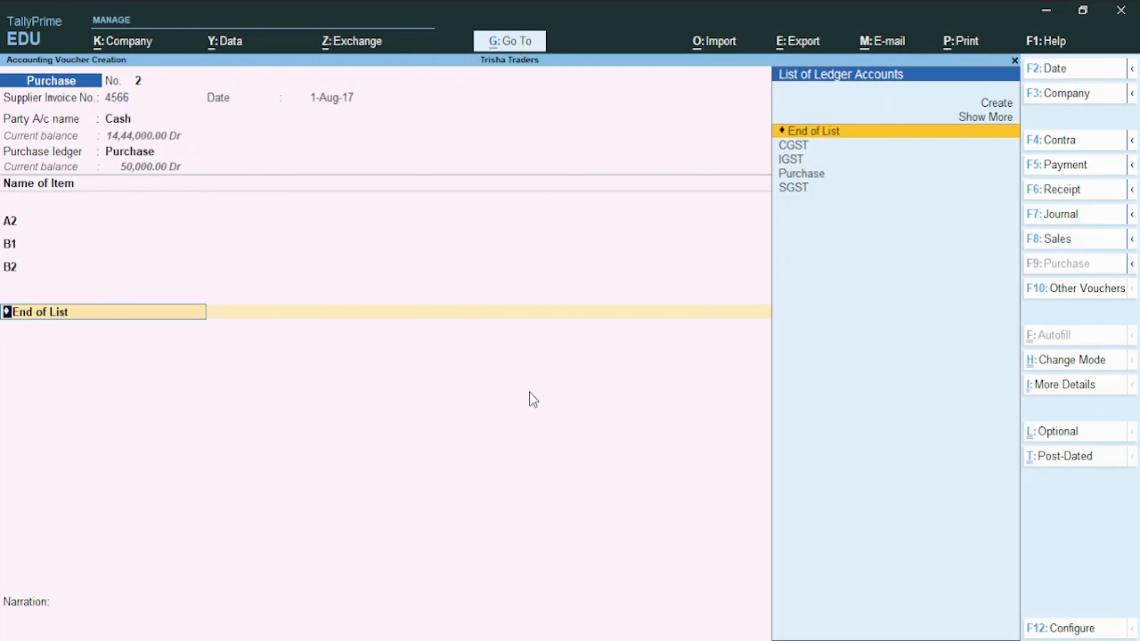
Add the CGST and SGST ledgers below the items and save the purchase voucher.
key("Down")
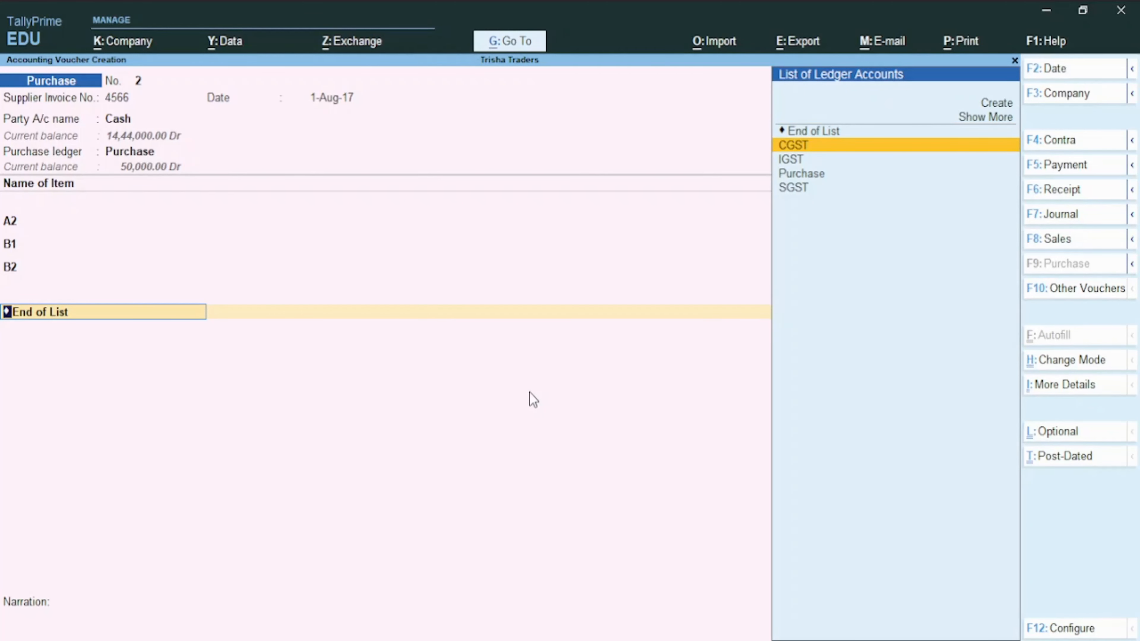
key("Return")
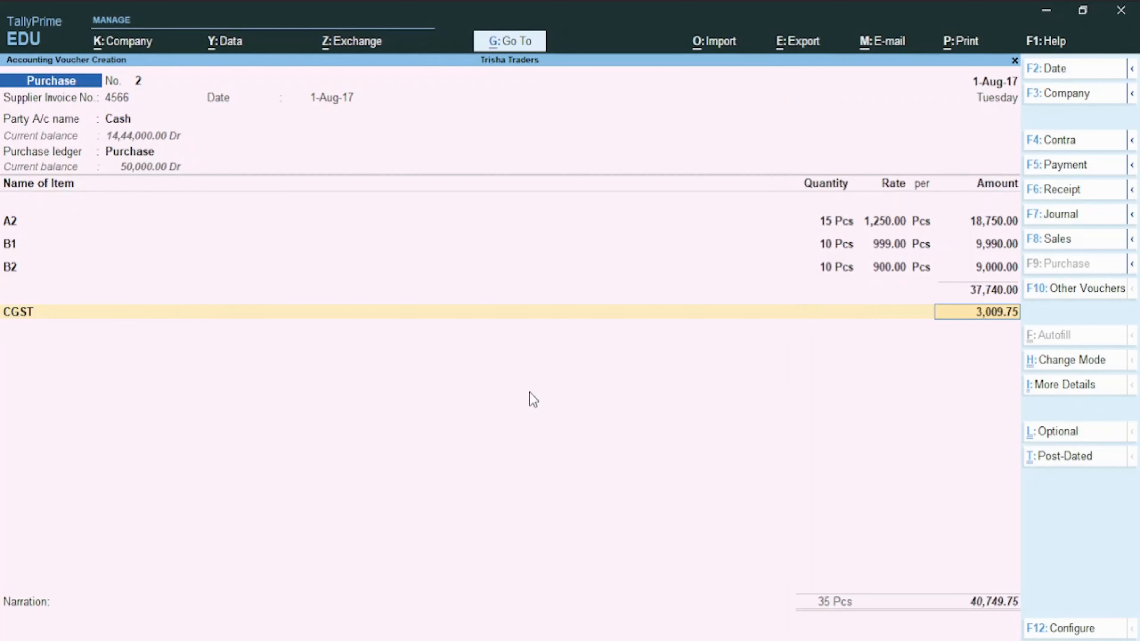
key("Return")
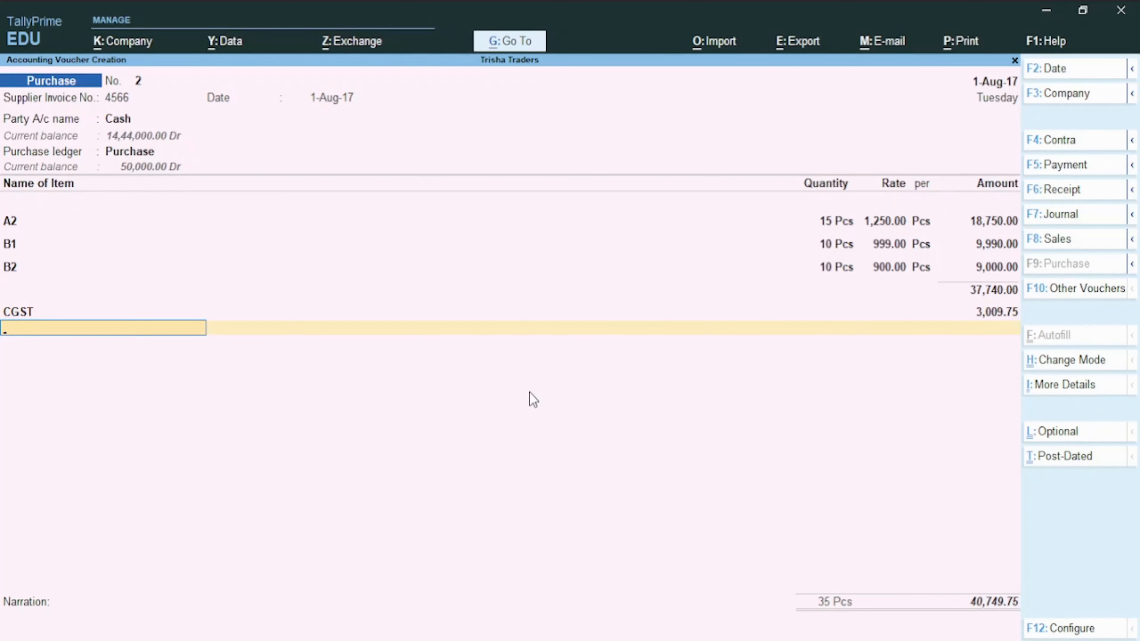
type("S")
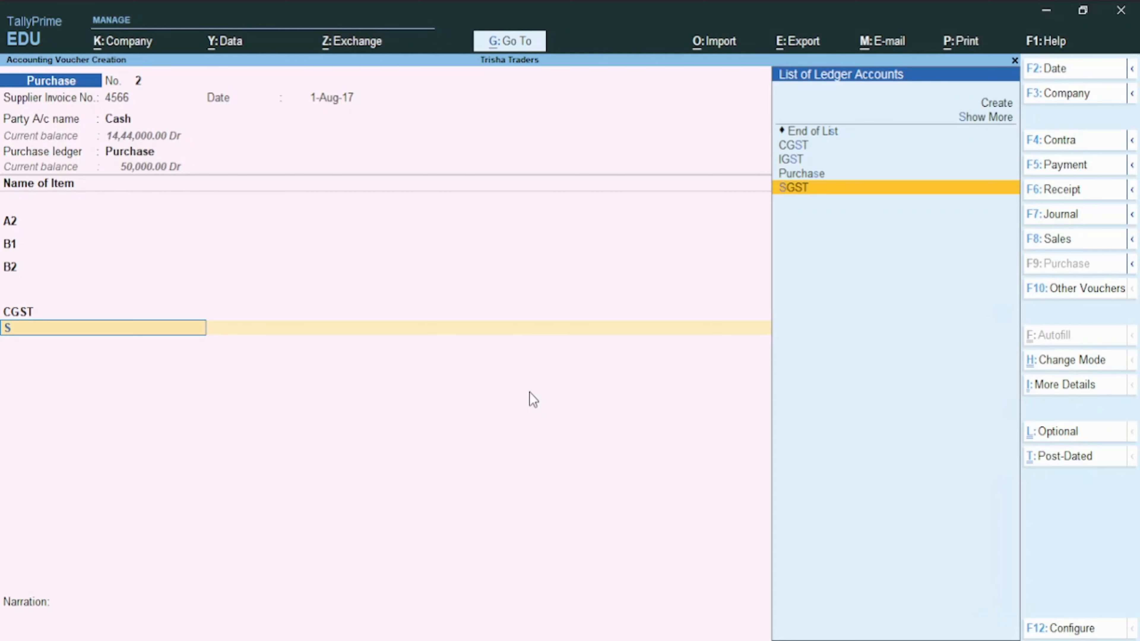
key("Return")
key("Return")
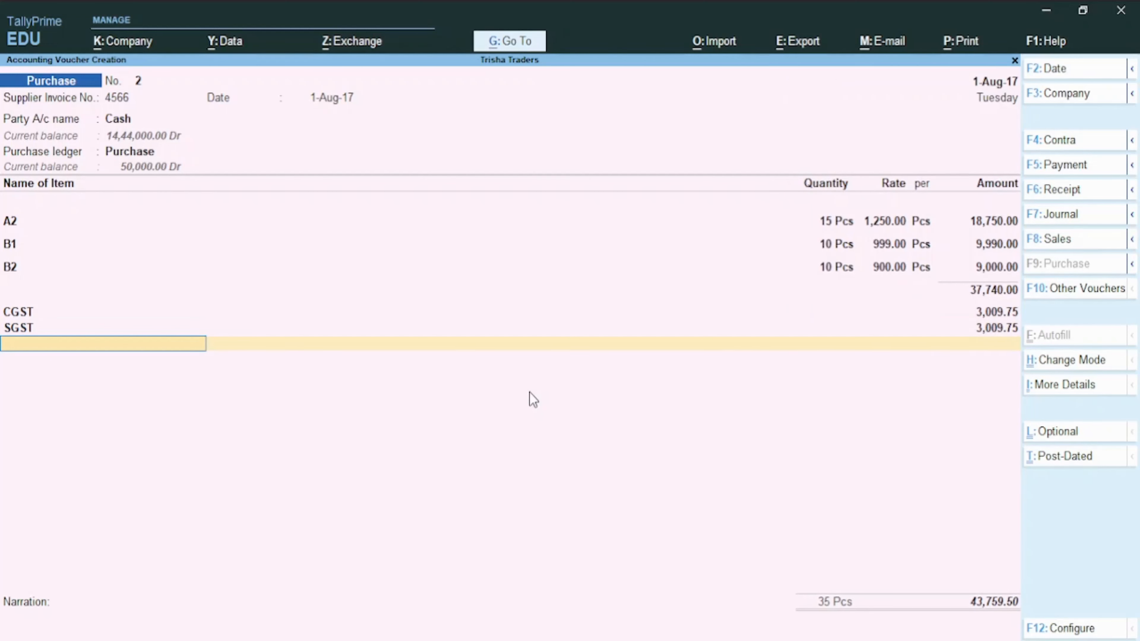
key("Return")
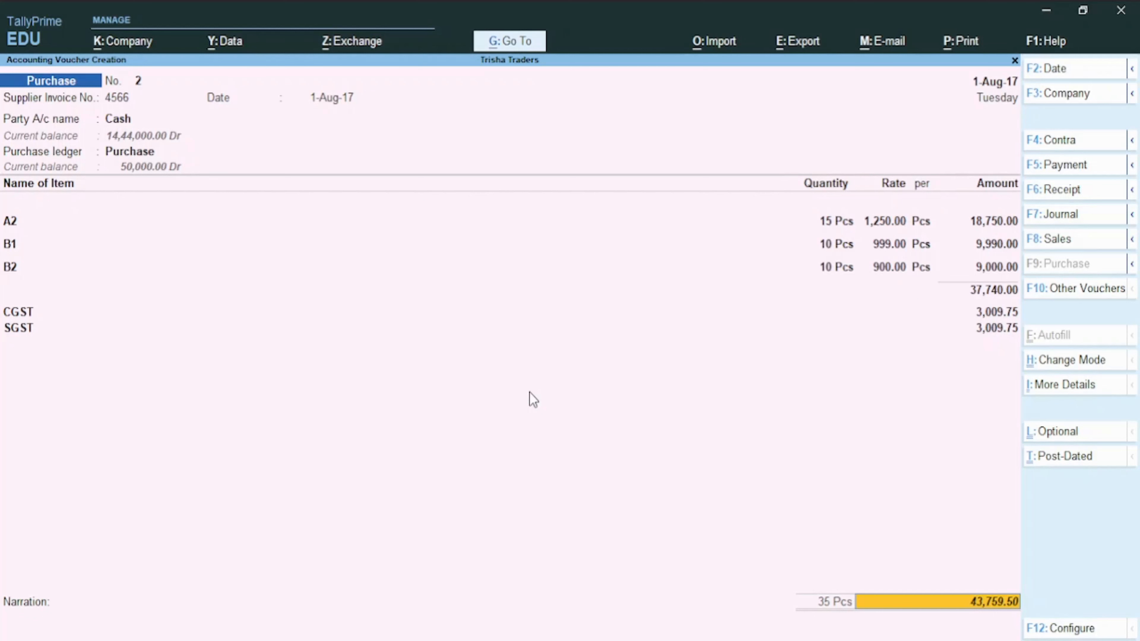
key("ctrl")
key("ctrl+a")
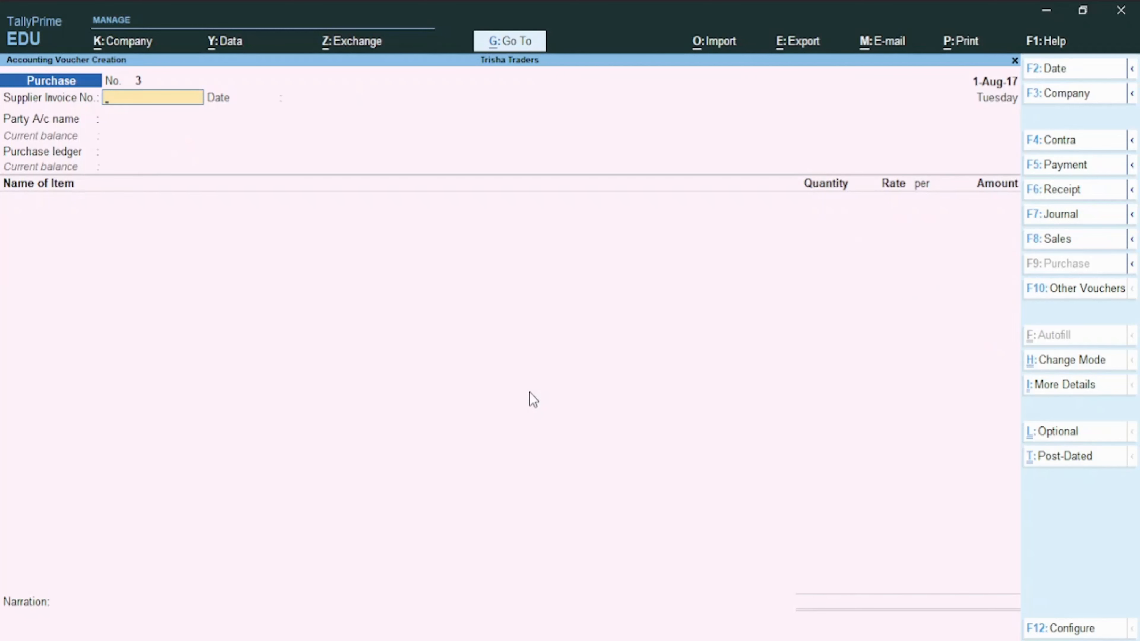
Start a Sales voucher with Cash as the party, marking the delivery note Not Applicable and leaving the dispatch details blank.
key("F8")
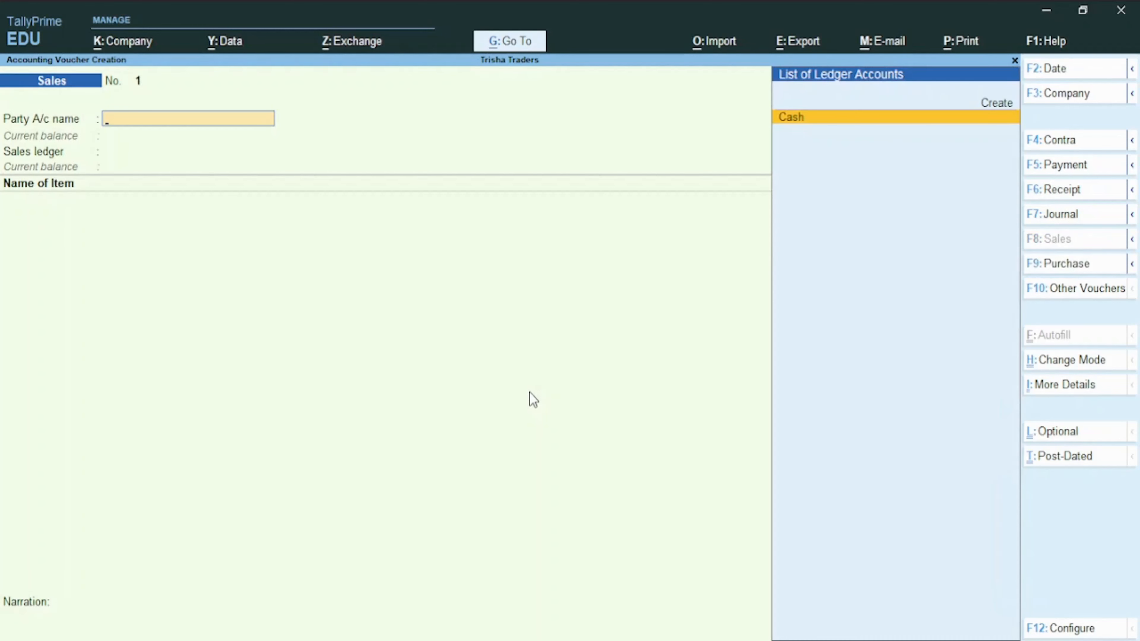
key("Return")
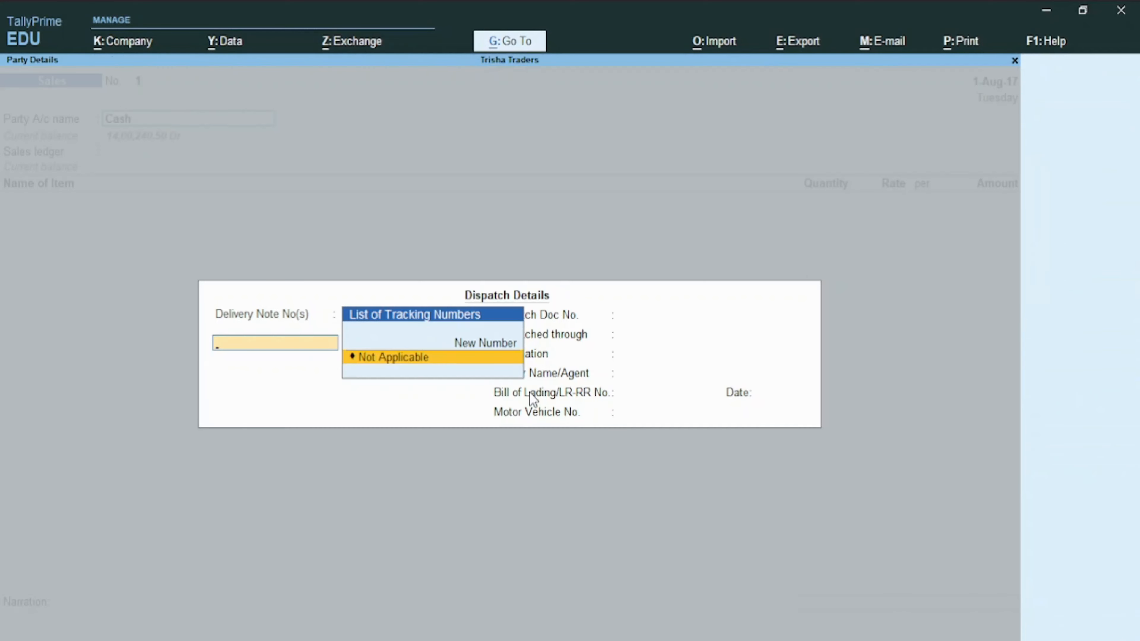
key("Return")
key("Return")
key("Return")
key("Return")
key("Return")
key("Return")
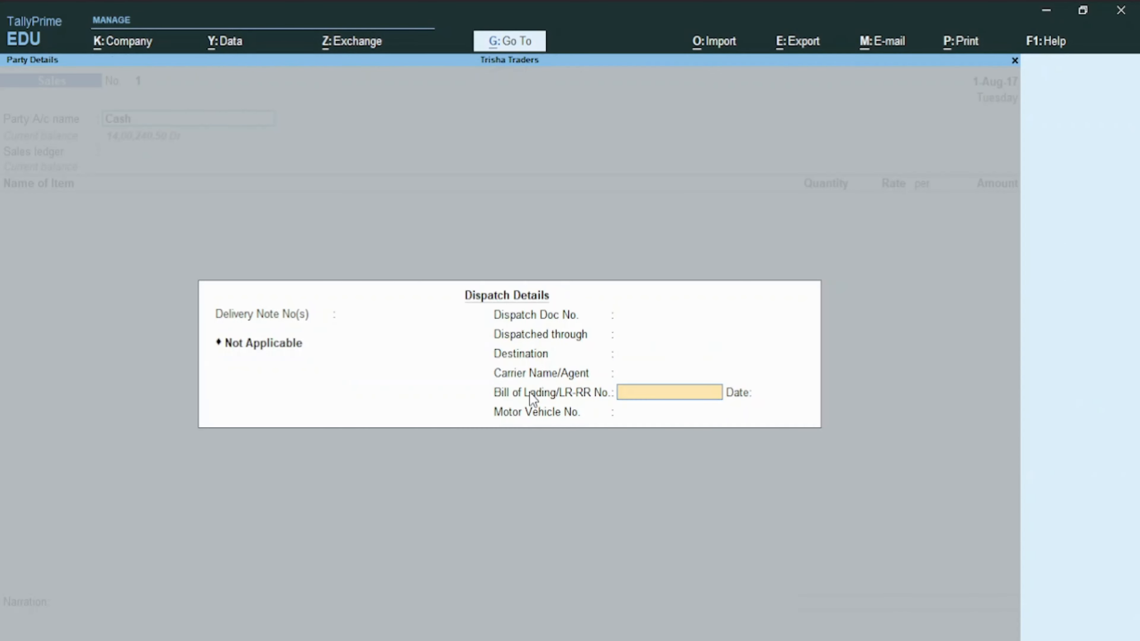
key("Return")
key("Return")
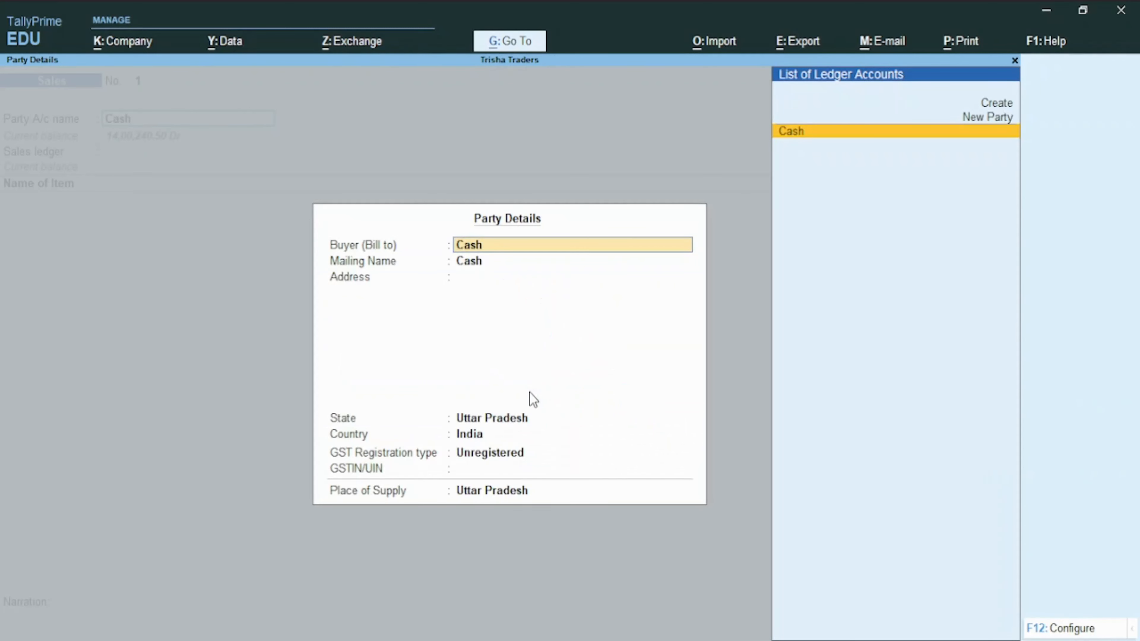
Replace Cash as the buyer with a new party's name, leave the address blank, and keep Uttar Pradesh as the state.
type("A")
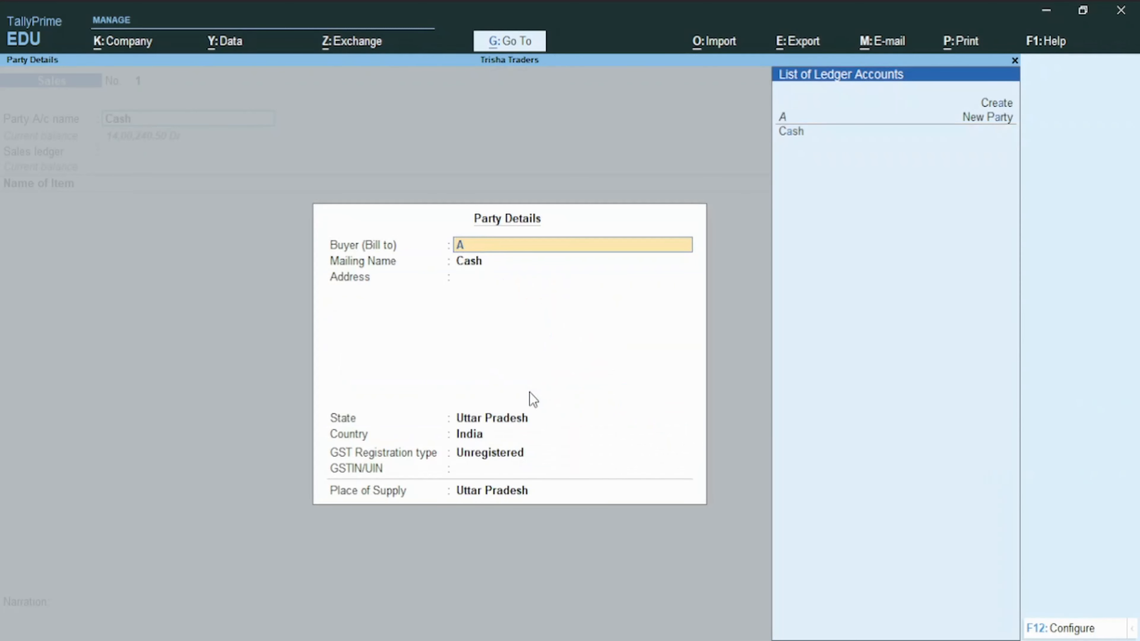
type("khil")
key("Return")
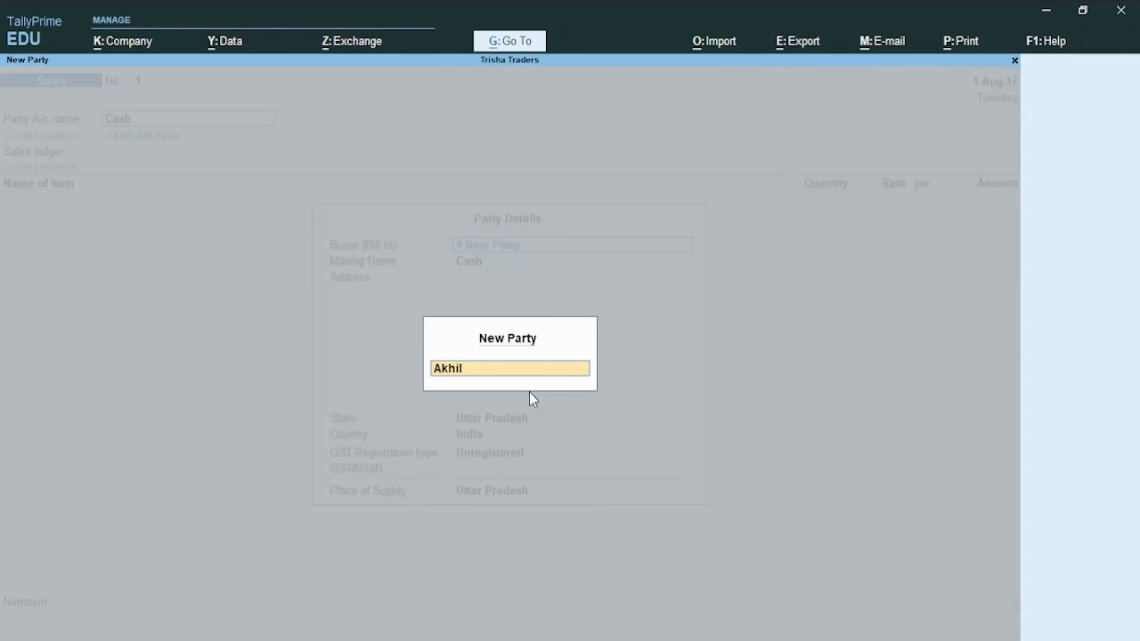
key("Return")
key("Return")
key("Return")
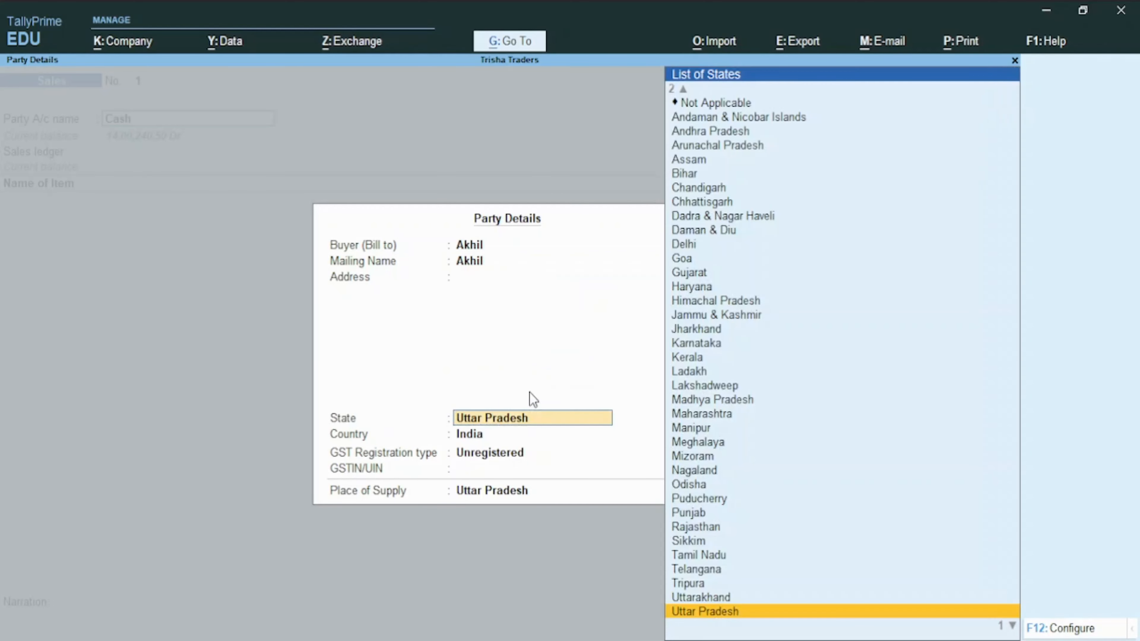
key("Return")
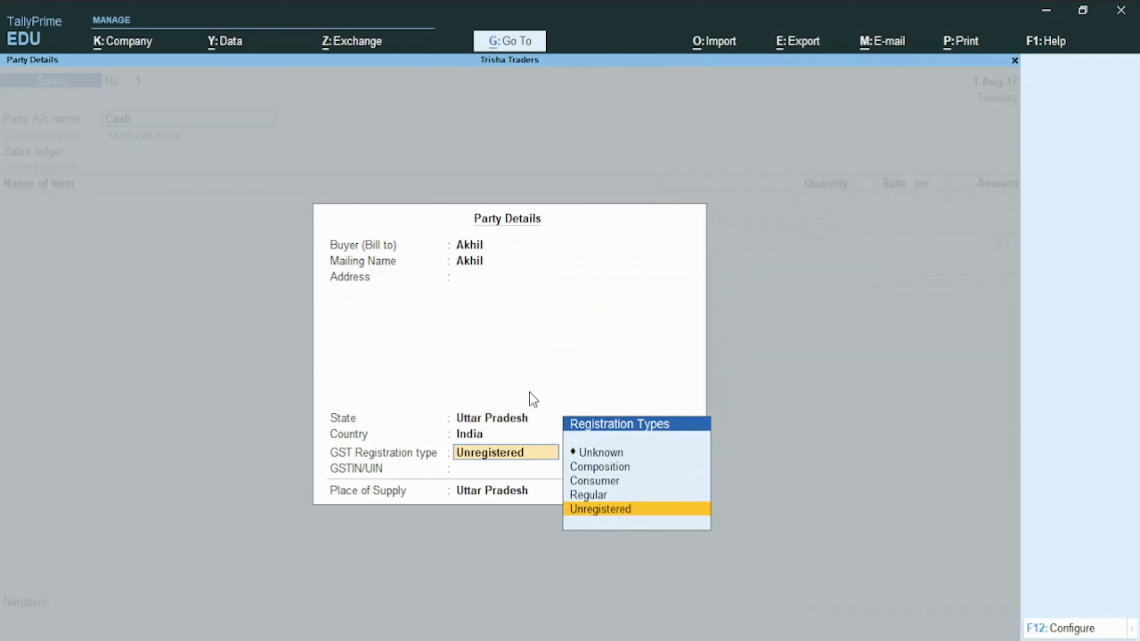
Set the buyer's GST registration type to Consumer, keep Uttar Pradesh as place of supply, and use the Sales ledger.
key("Up")
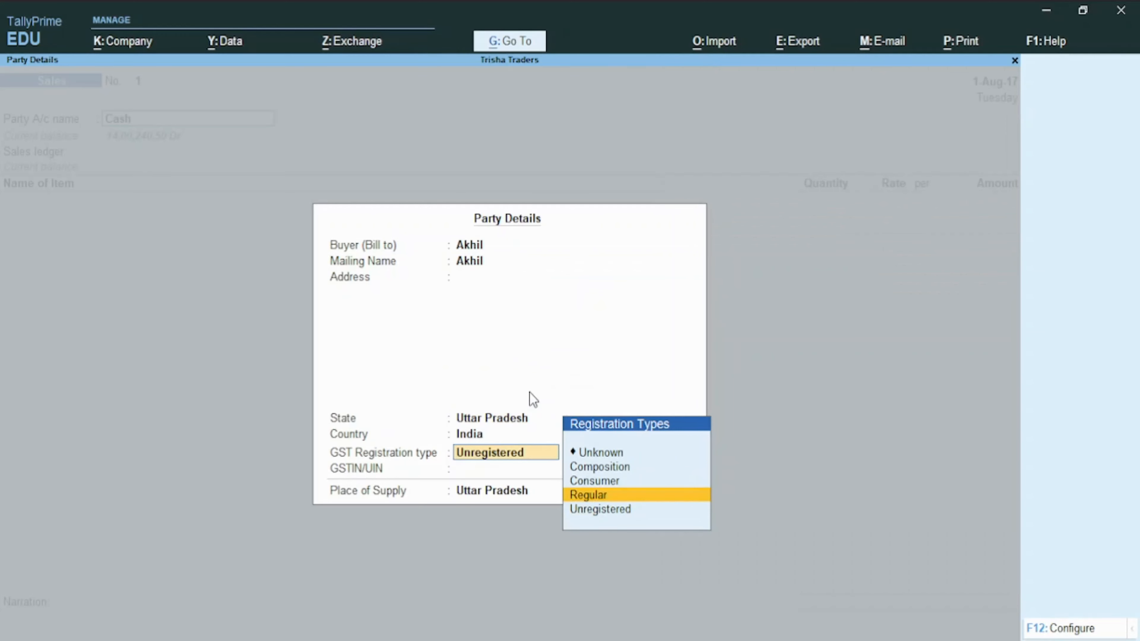
key("Up")
key("Return")
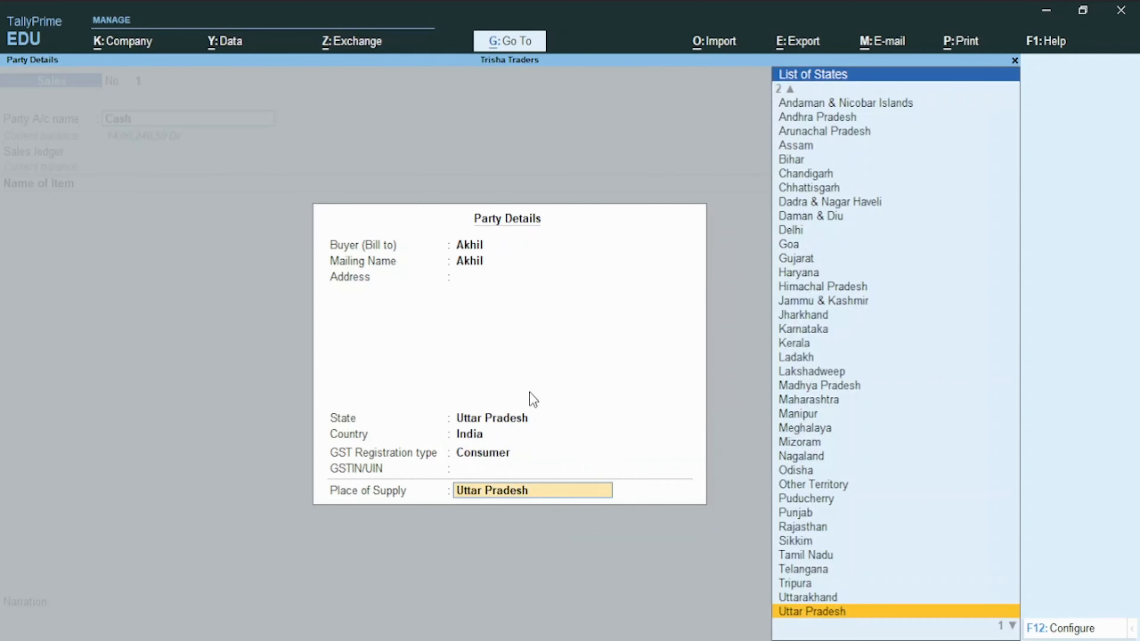
key("Return")
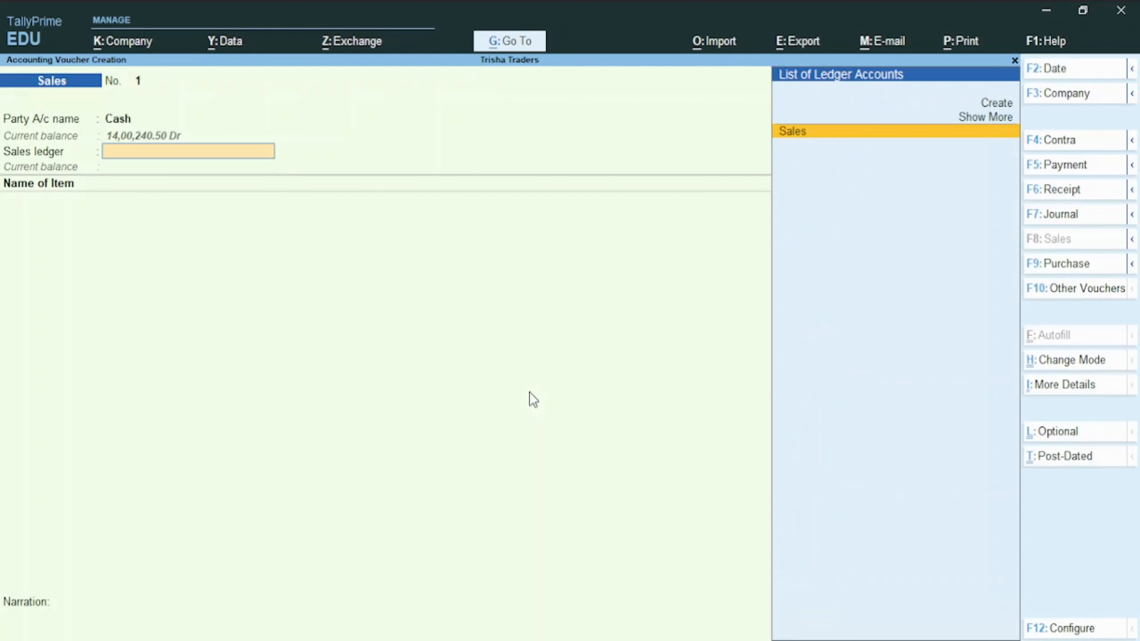
key("Return")
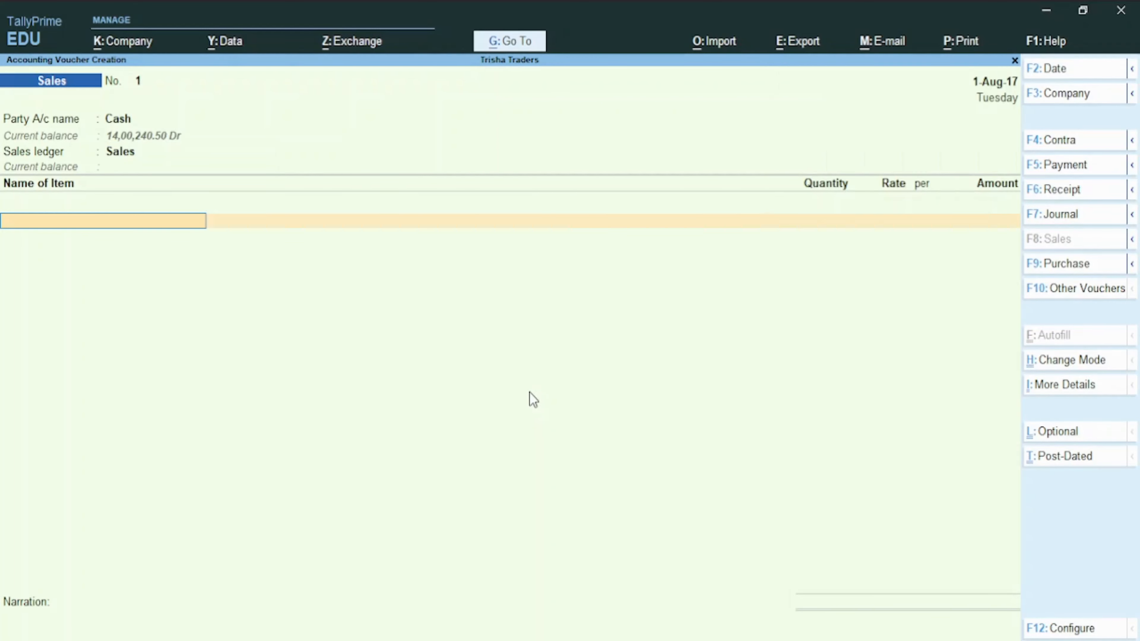
Add stock item A1 to the sales voucher with tracking number Not Applicable, quantity 2 Pcs and rate 6,000.
type("A")
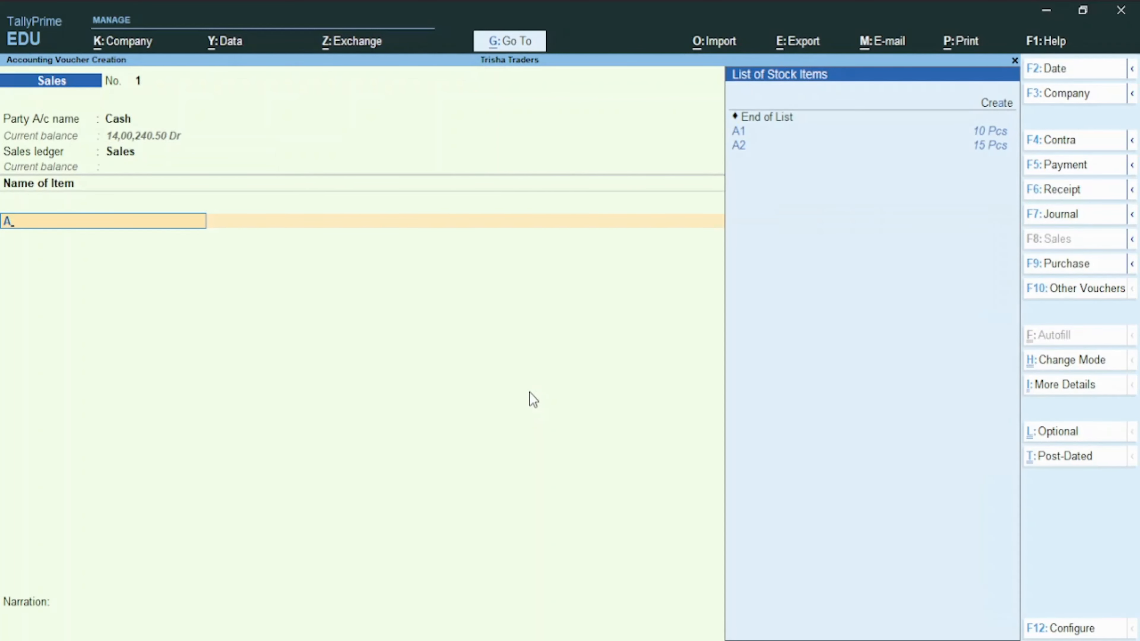
key("Return")
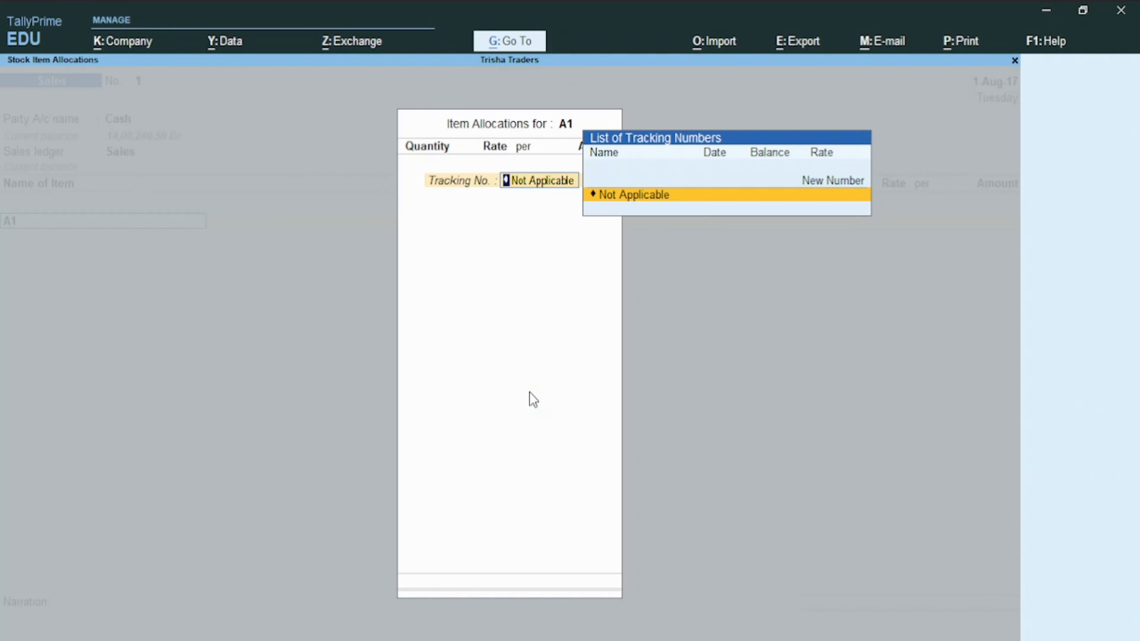
key("Return")
type("2")
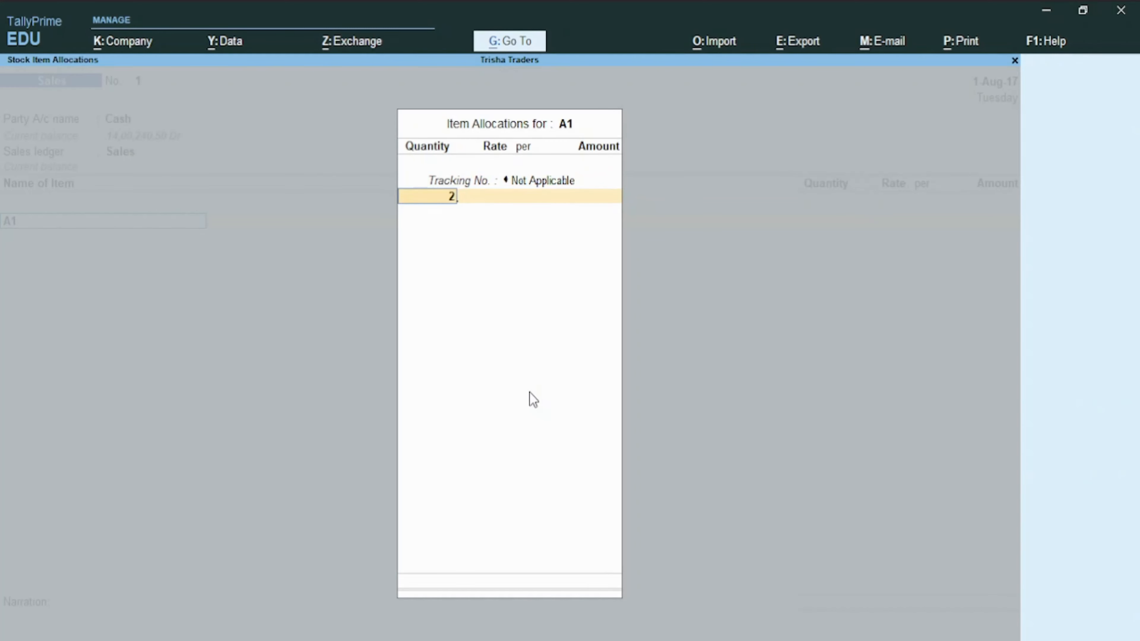
key("Return")
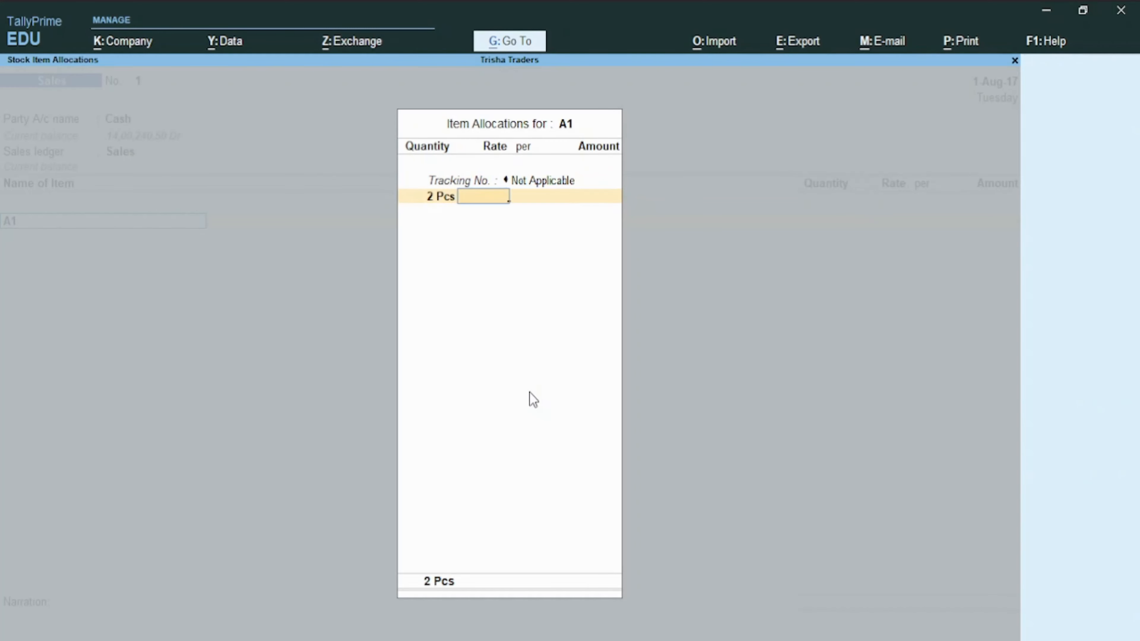
type("6,000")
key("Return")
key("Return")
key("Return")
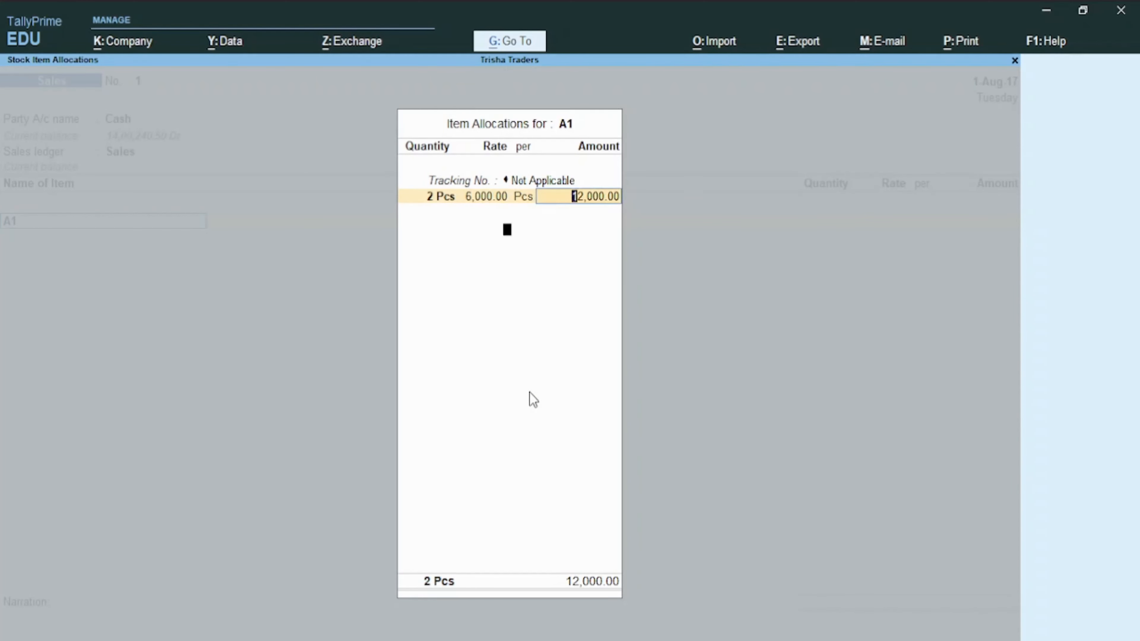
key("Return")
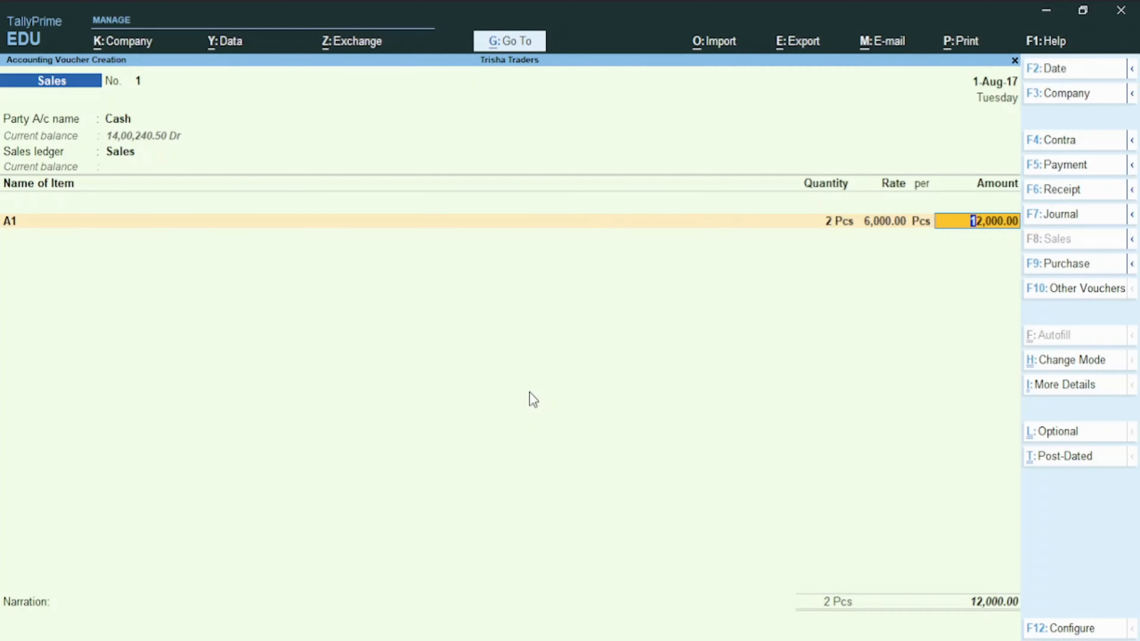
key("Return")
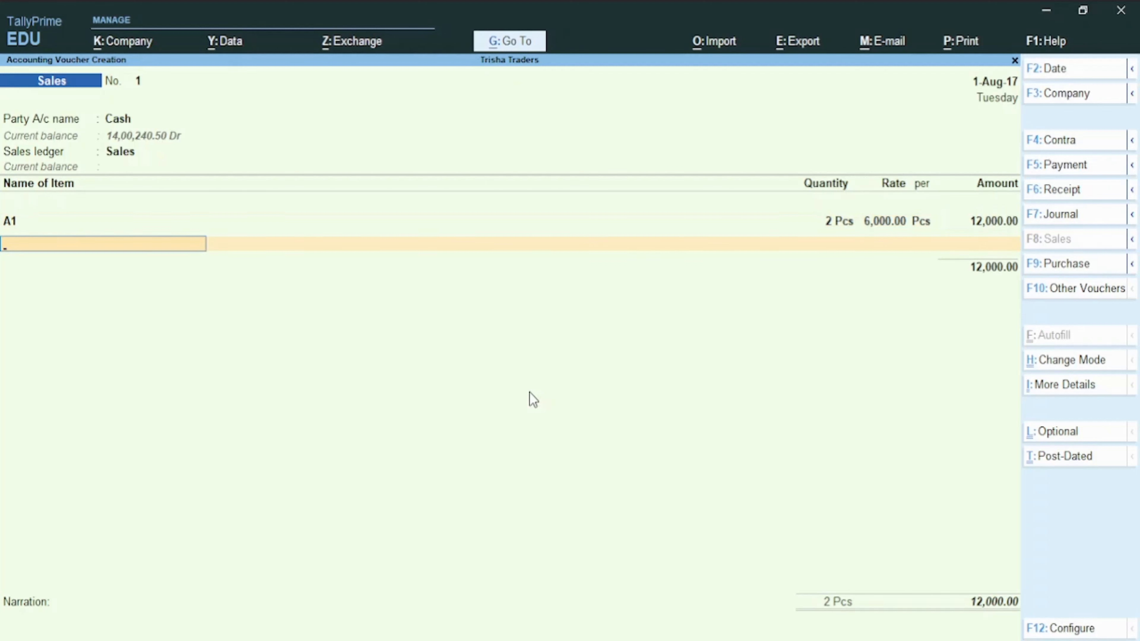
Add stock item A2 to the sales voucher with tracking number Not Applicable, quantity 1 Pcs and rate 2,000.
type("A")
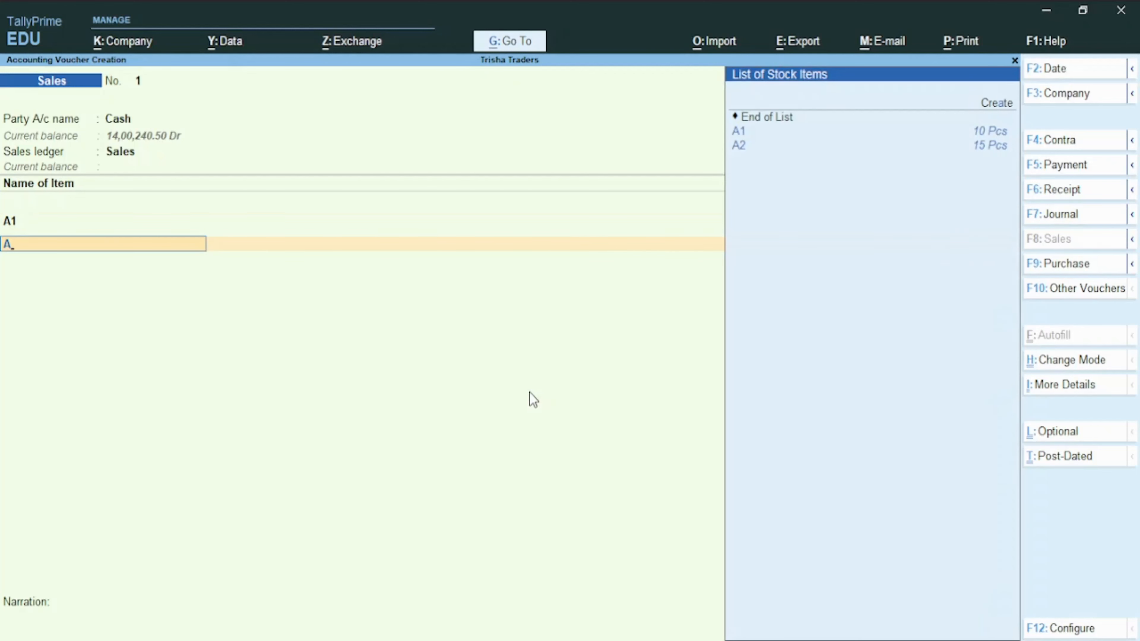
key("Down")
key("Return")
key("Return")
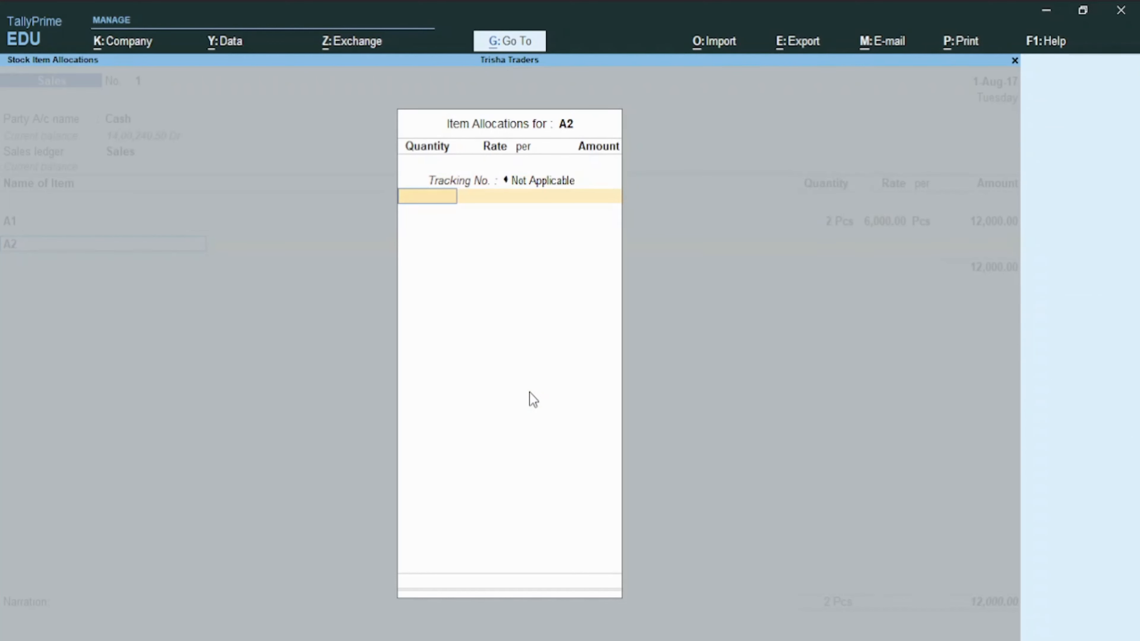
type("1")
key("Return")
type("1")
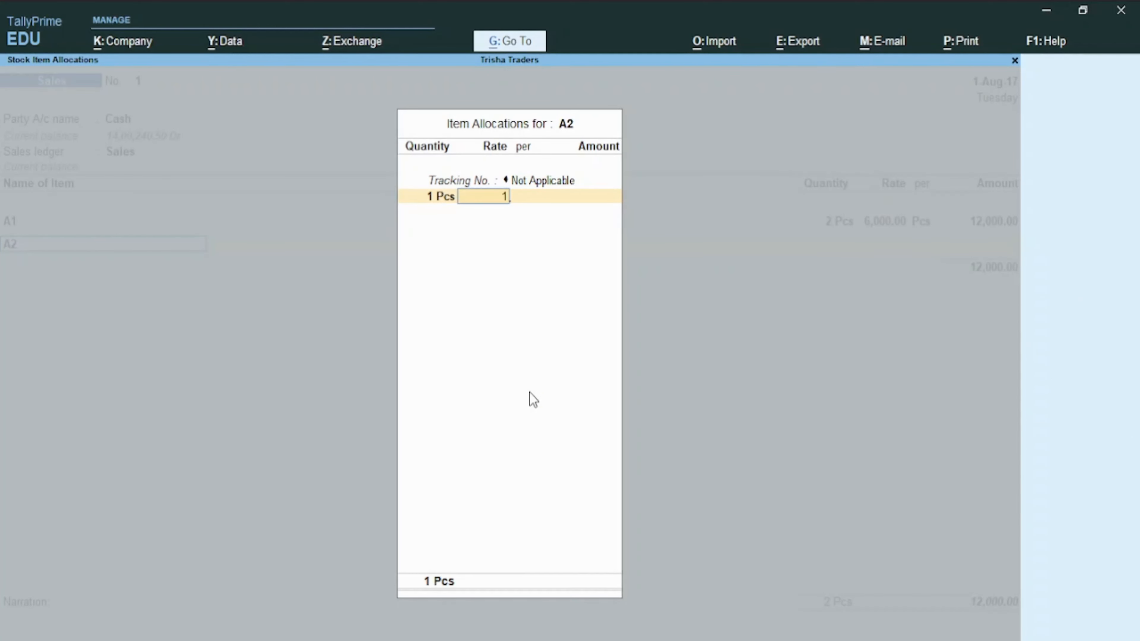
type("5")
key("BackSpace")
key("BackSpace")
type("2000")
key("Return")
key("Return")
key("Return")
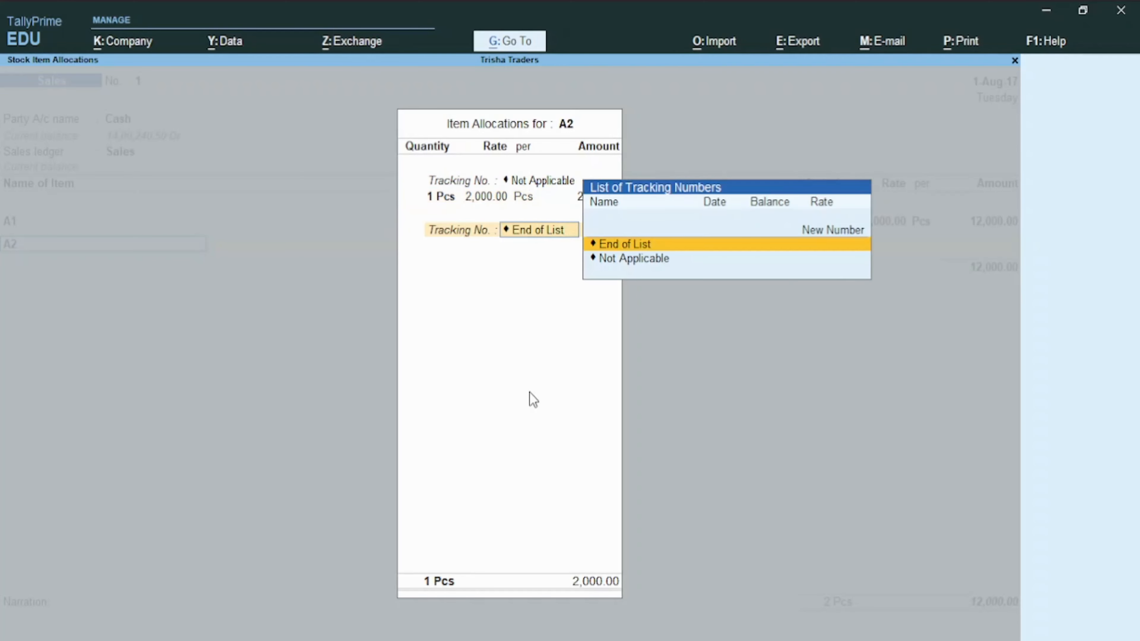
key("Return")
key("Return")
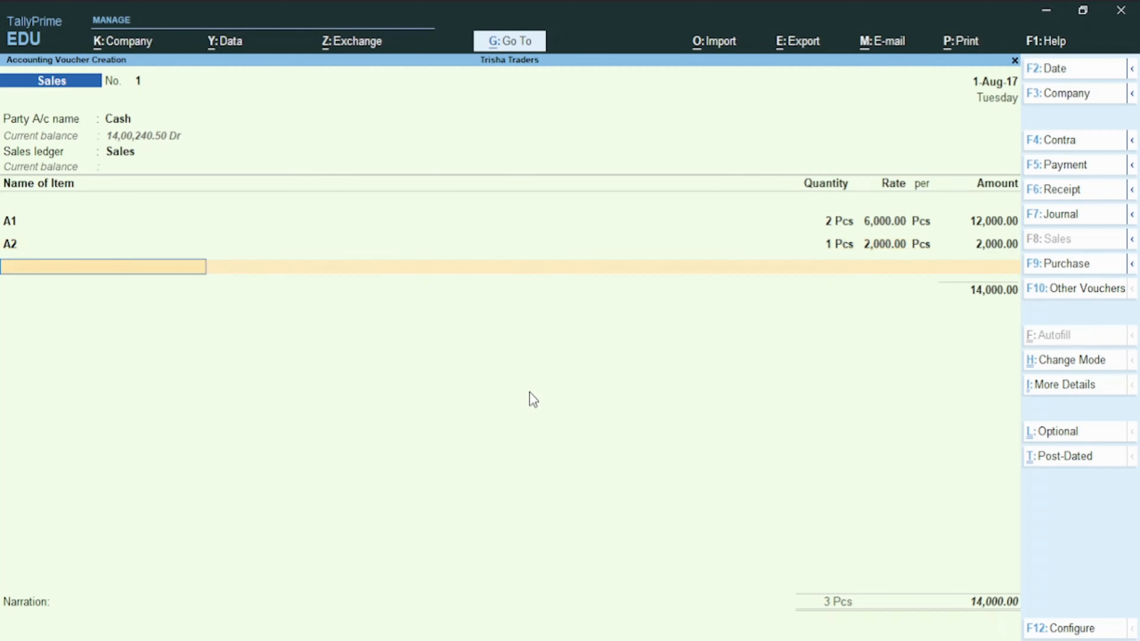
End the stock item lines and add the CGST and SGST ledgers below them.
key("Return")
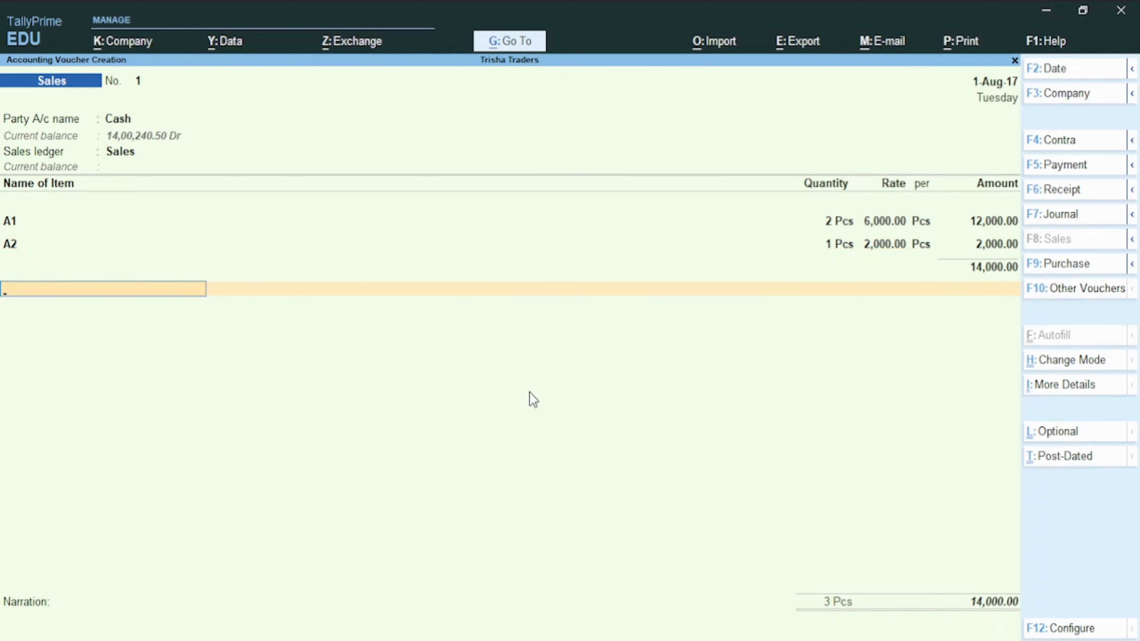
type("CGST")
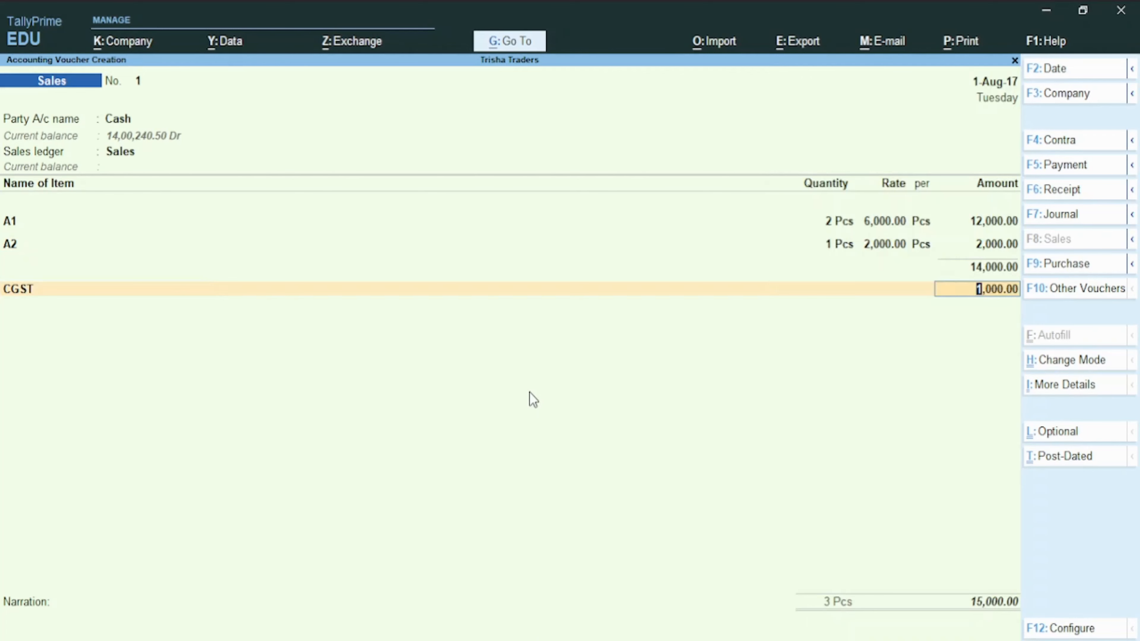
key("Return")
type("S")
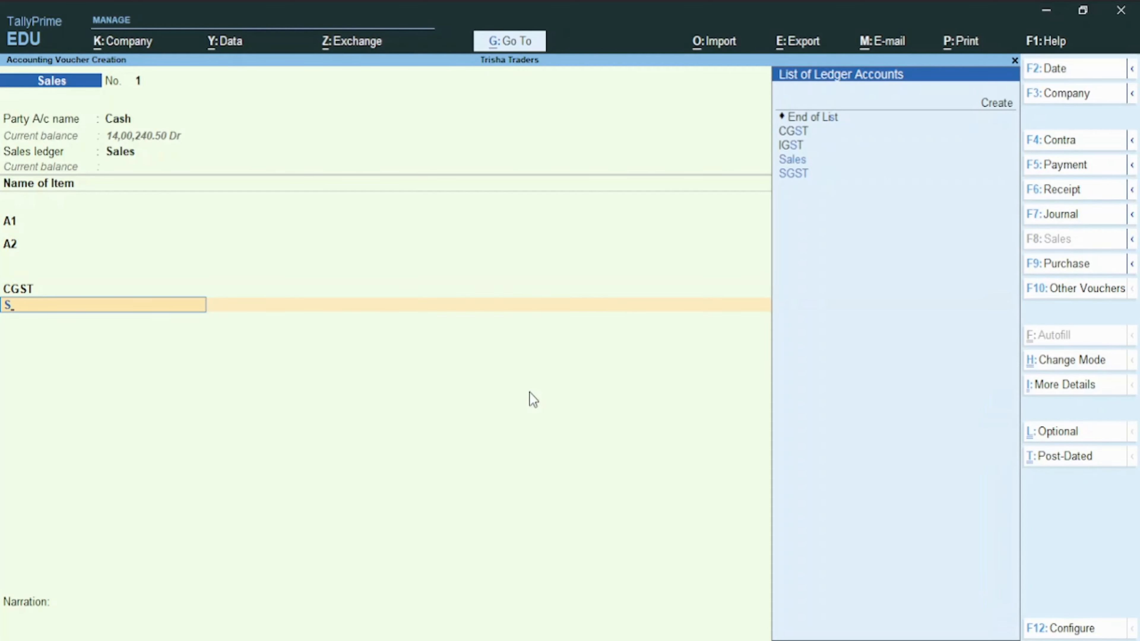
key("Down")
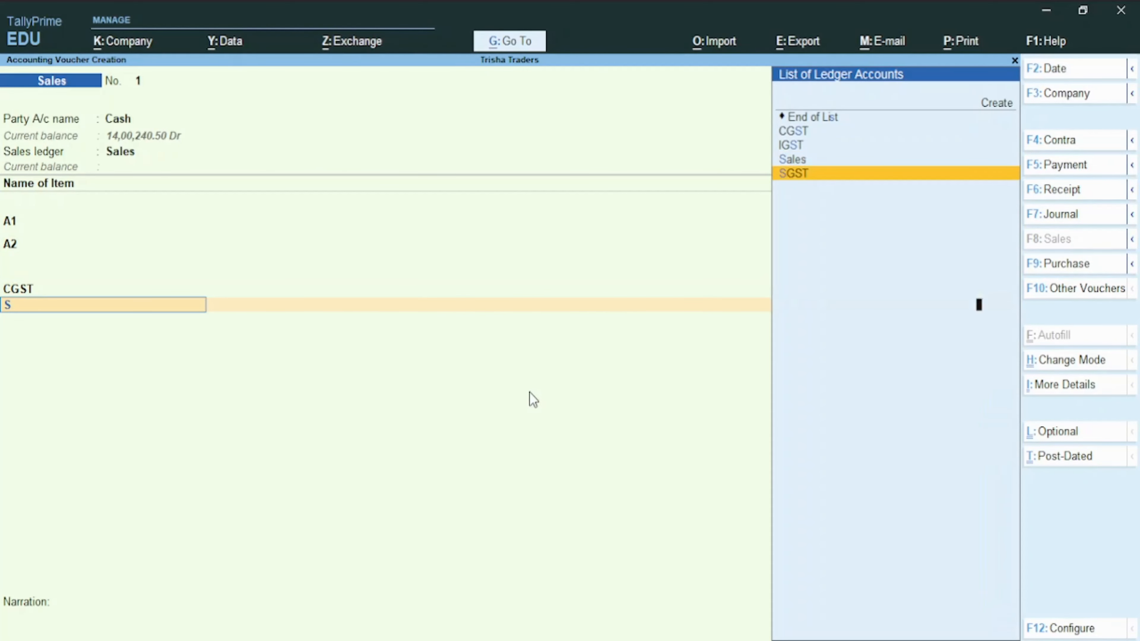
key("Return")
key("Return")
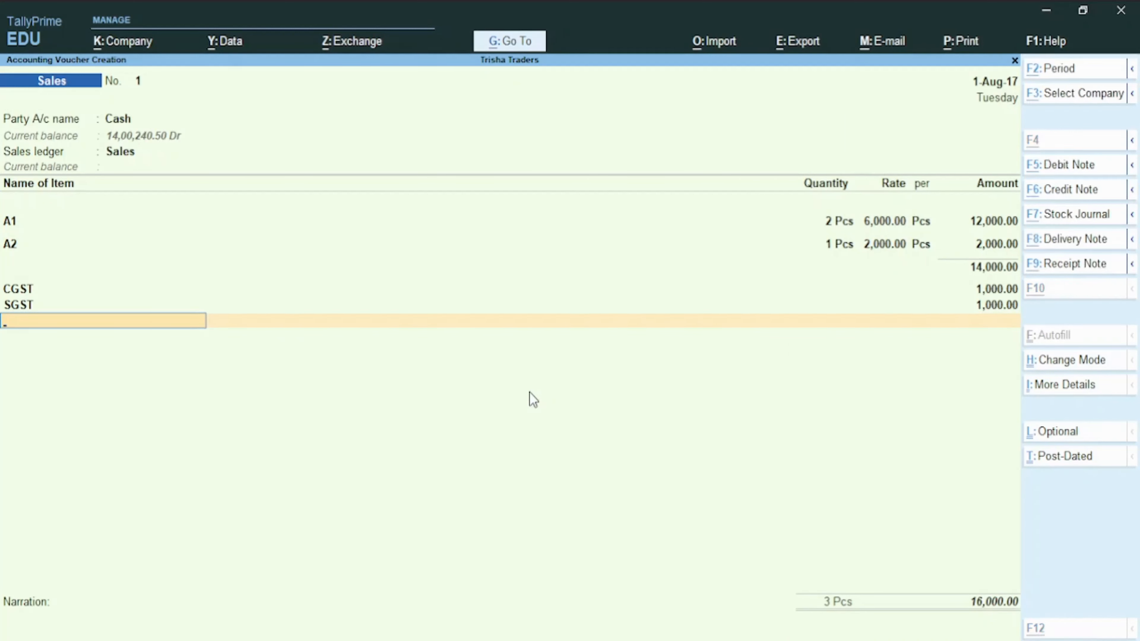
Preview the current voucher's Tax Invoice at enlarged zoom and examine its parties, items and Central and State tax breakdown.
key("alt+p")
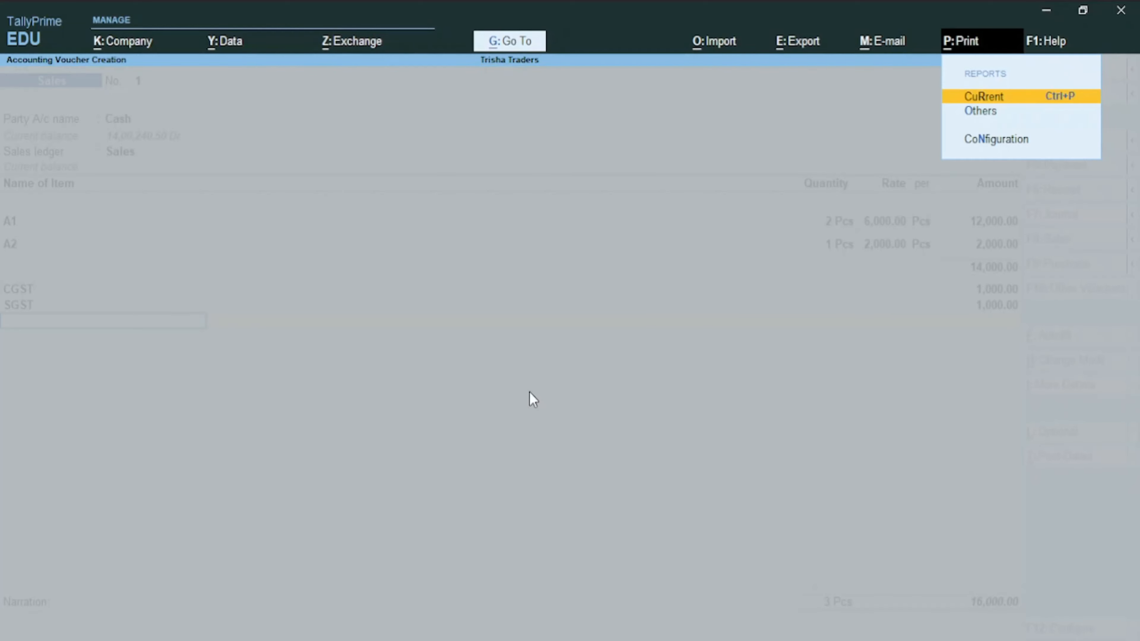
key("Return")
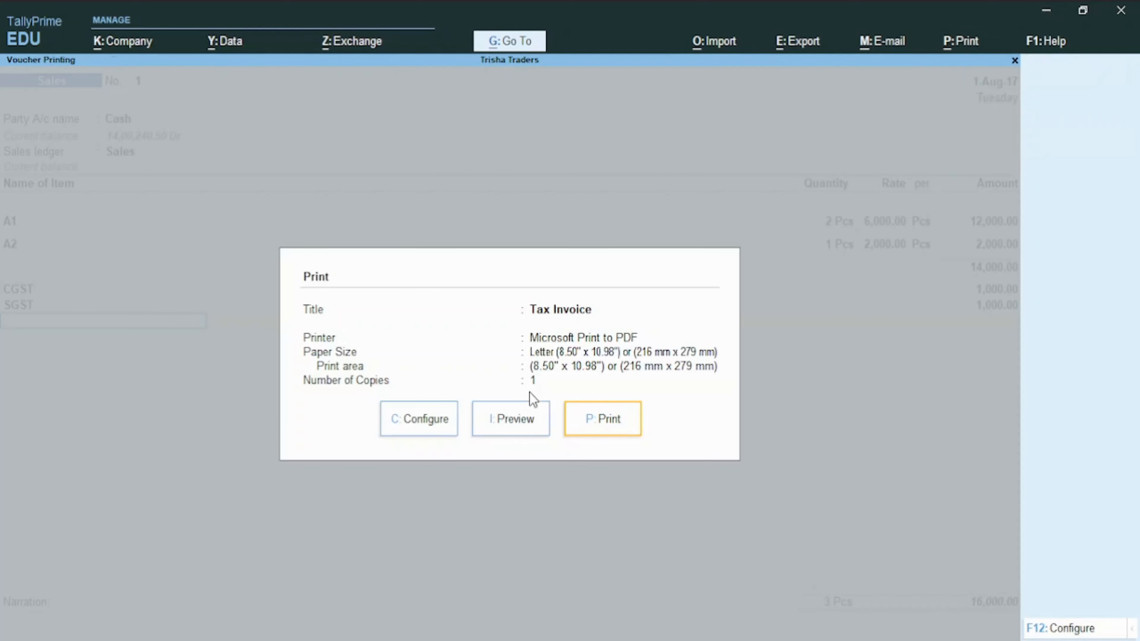
left_click(515, 418)
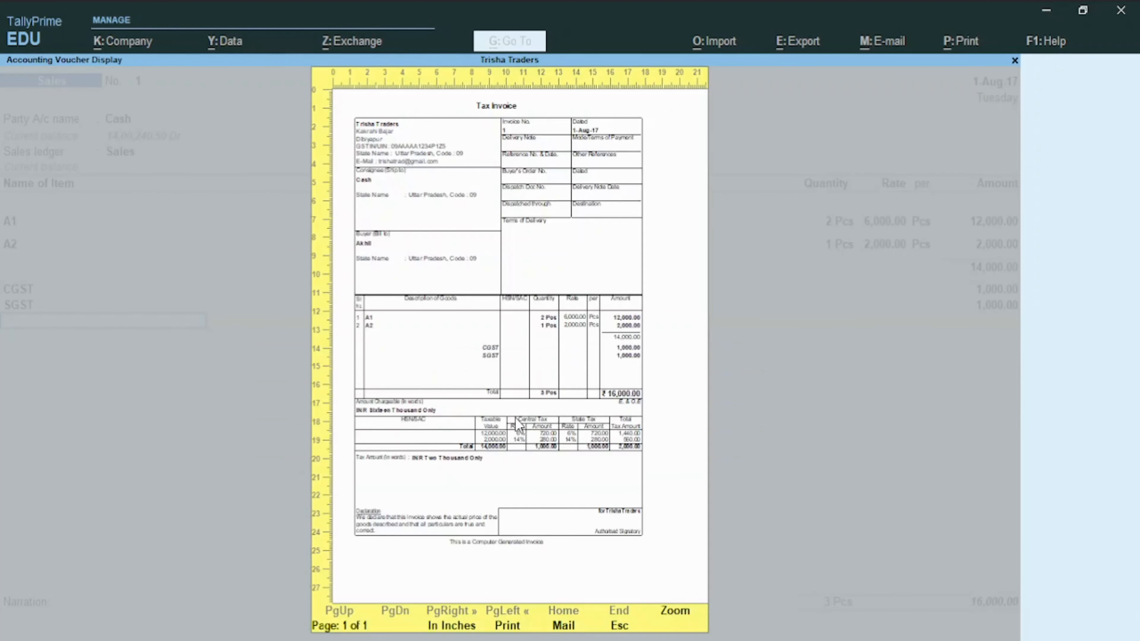
left_click(673, 615)
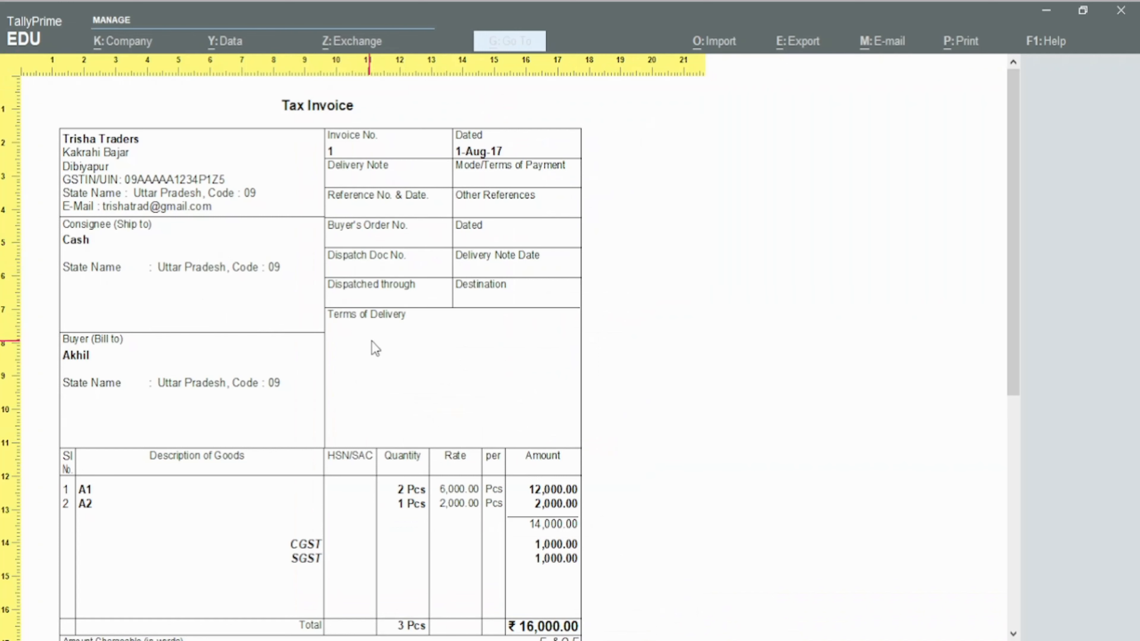
scroll(381, 347, "down", 4)
scroll(381, 347, "down", 5)
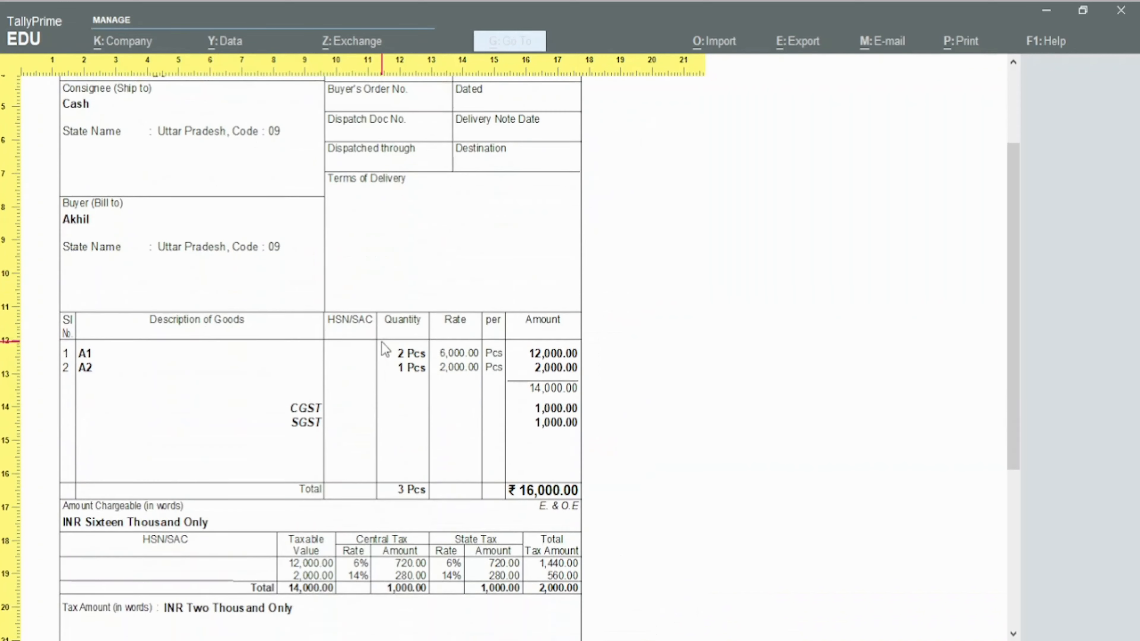
scroll(381, 341, "down", 4)
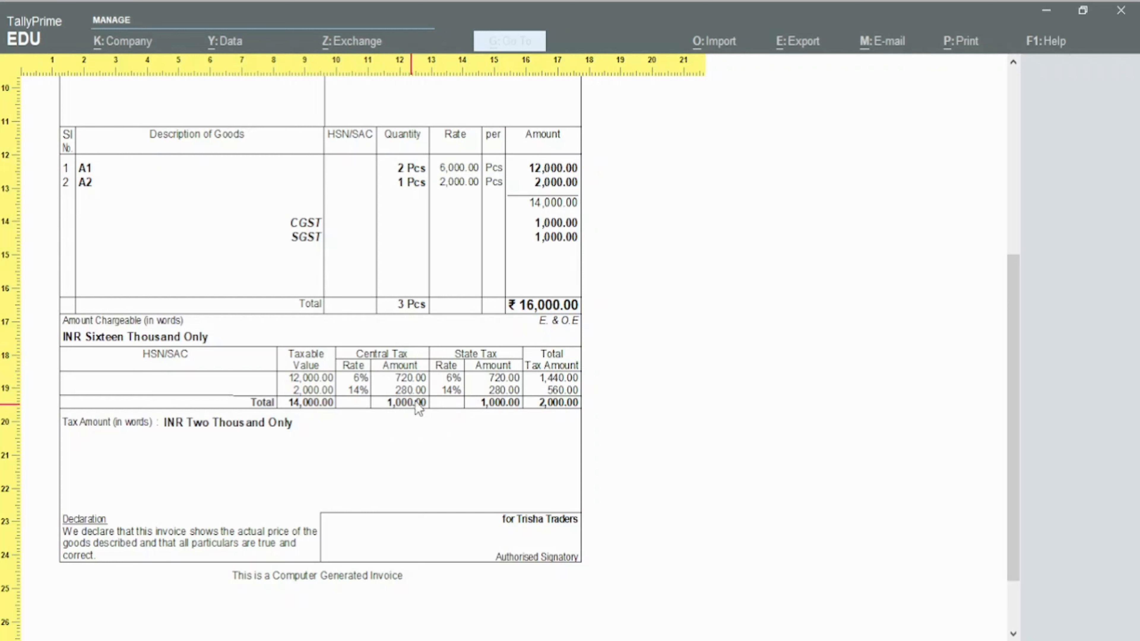
key("Escape")
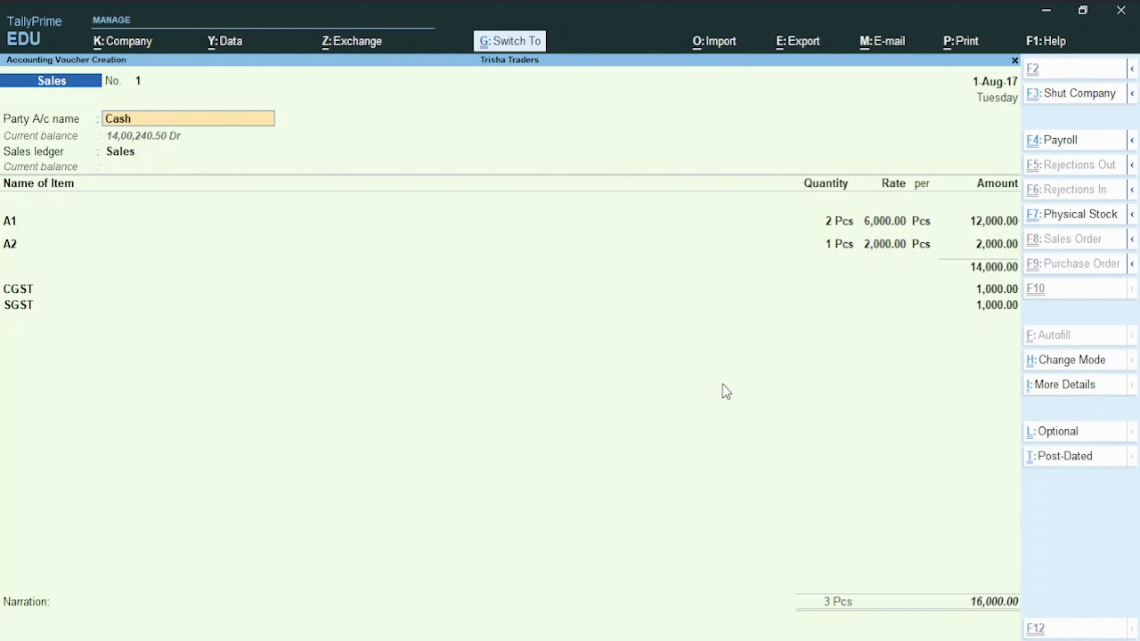
Save the sales voucher and start another with Cash as the party, delivery note Not Applicable and blank dispatch details.
key("ctrl+a")
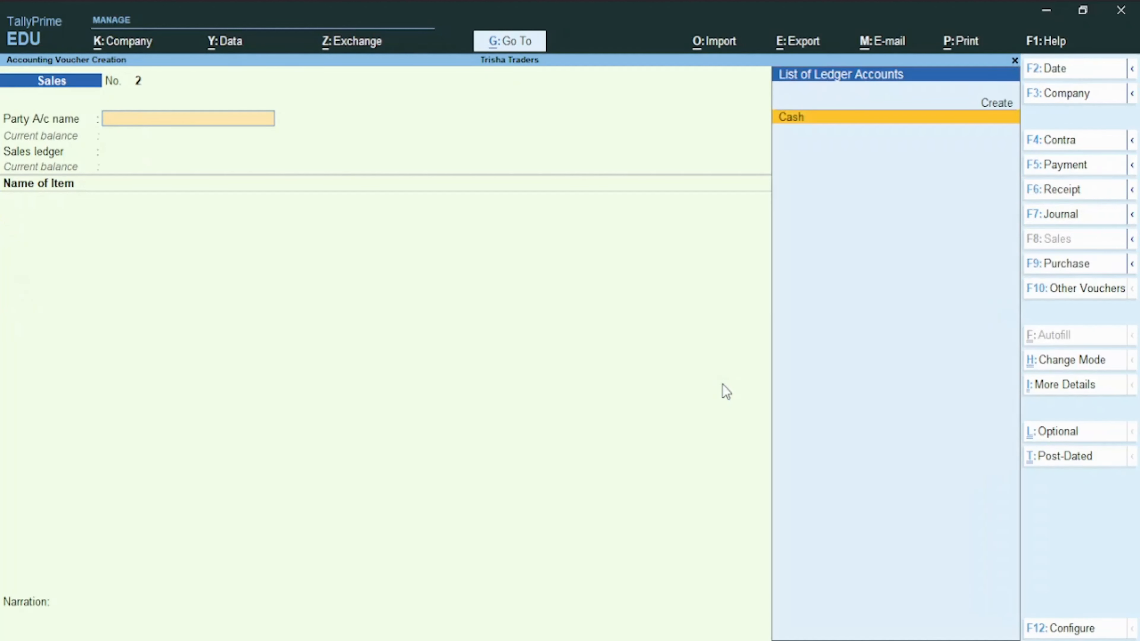
key("Return")
key("Return")
key("Return")
key("Return")
key("Return")
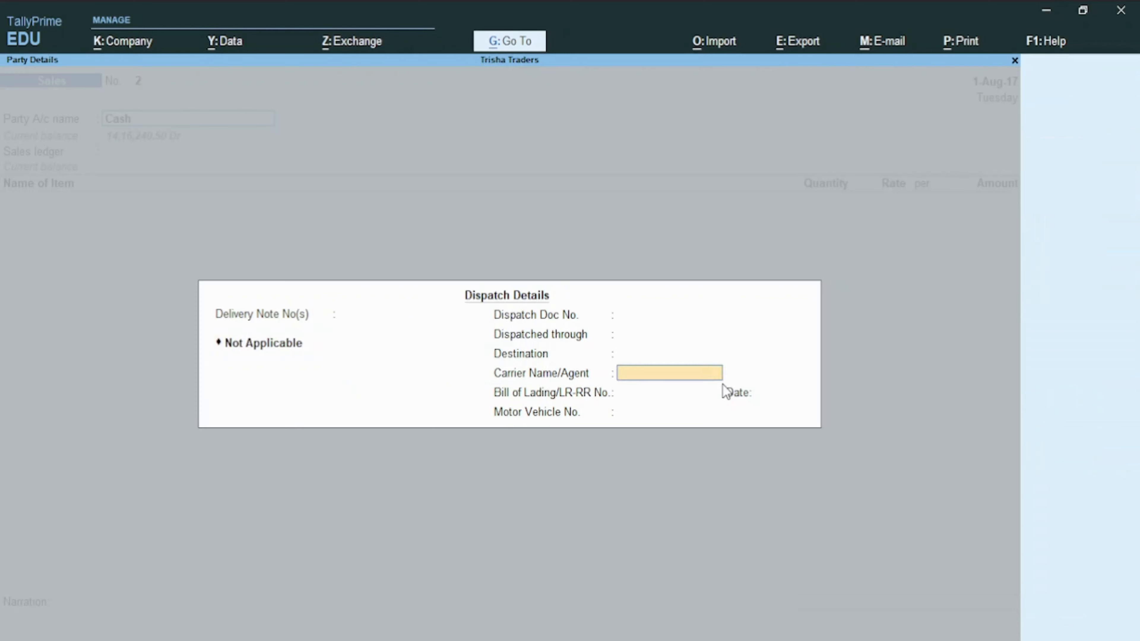
key("Return")
key("Return")
key("Return")
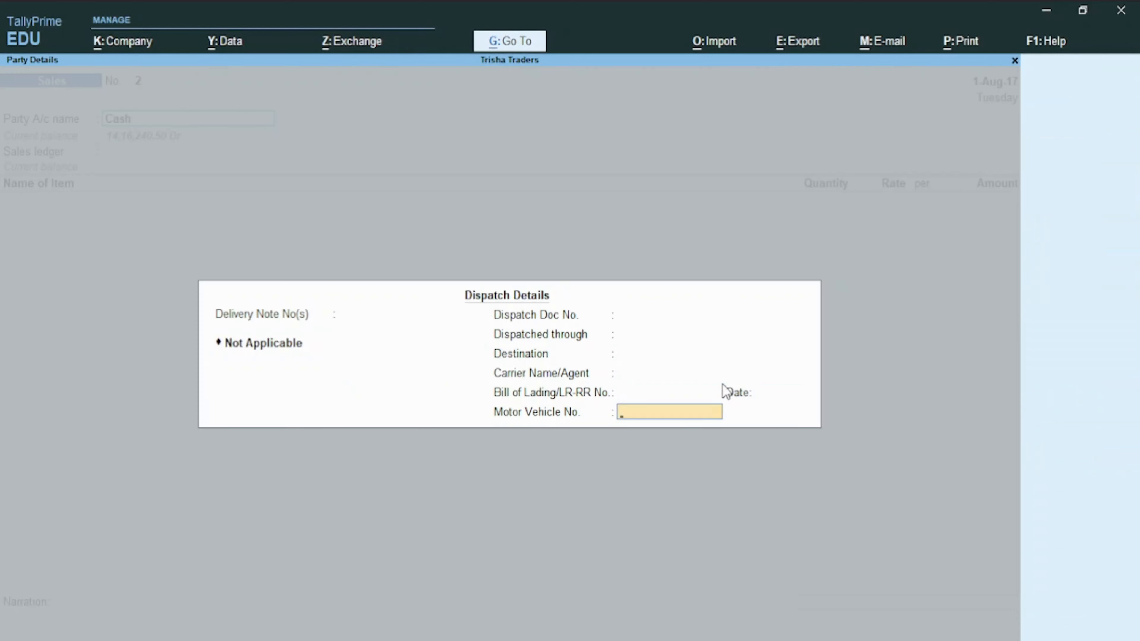
key("Return")
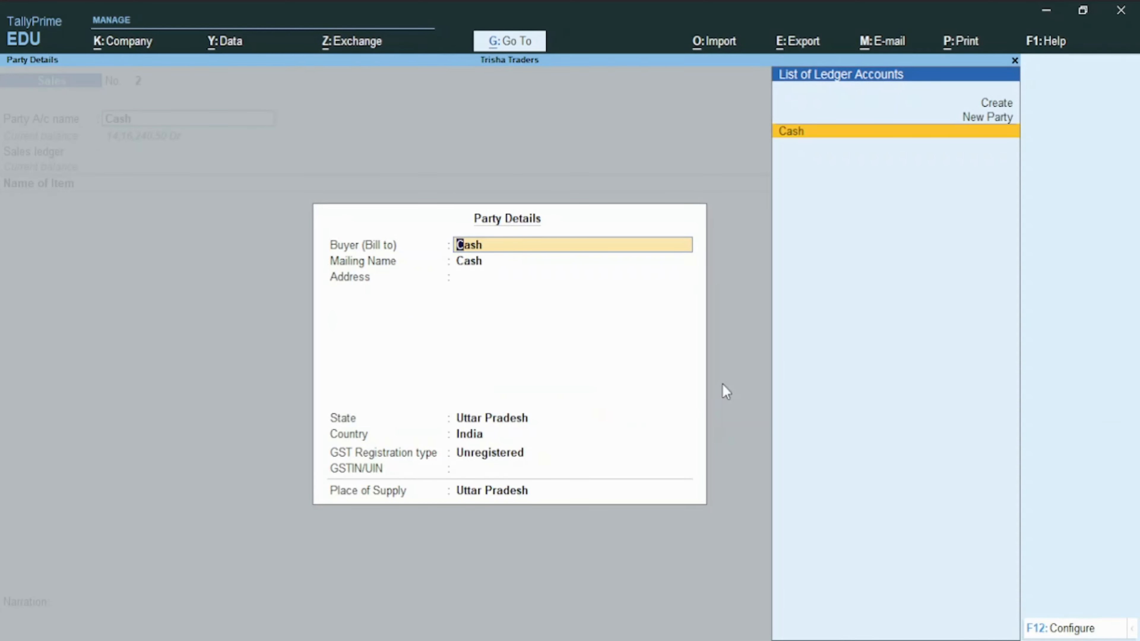
Enter the buyer's name as a new party in the sales voucher's Party Details, leaving the address blank.
type("Jay")
key("Return")
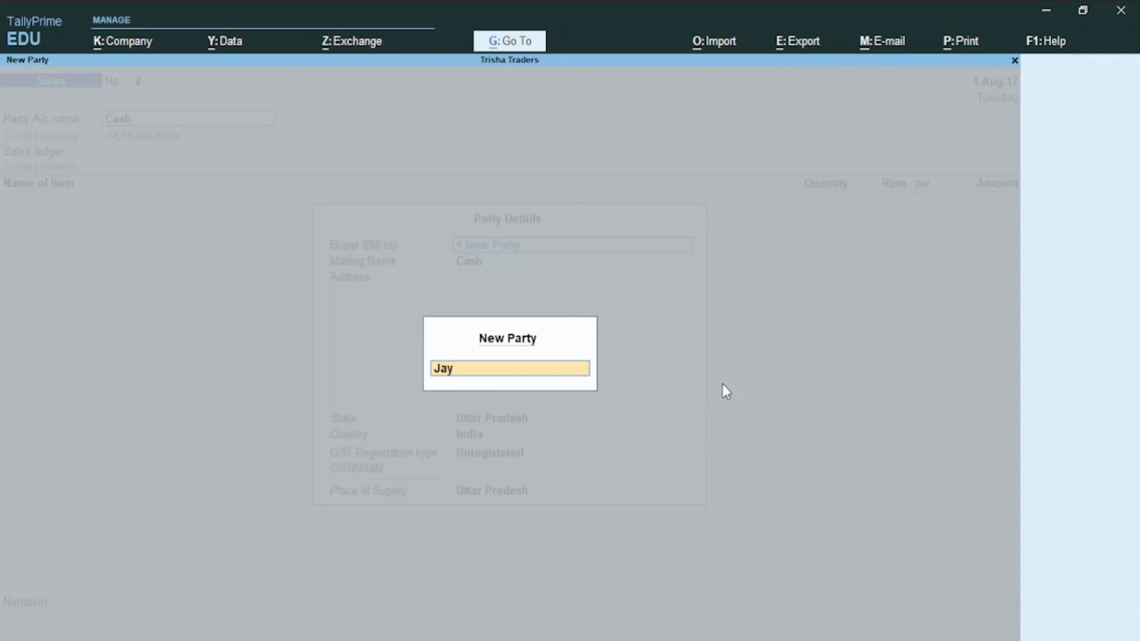
key("Return")
key("Return")
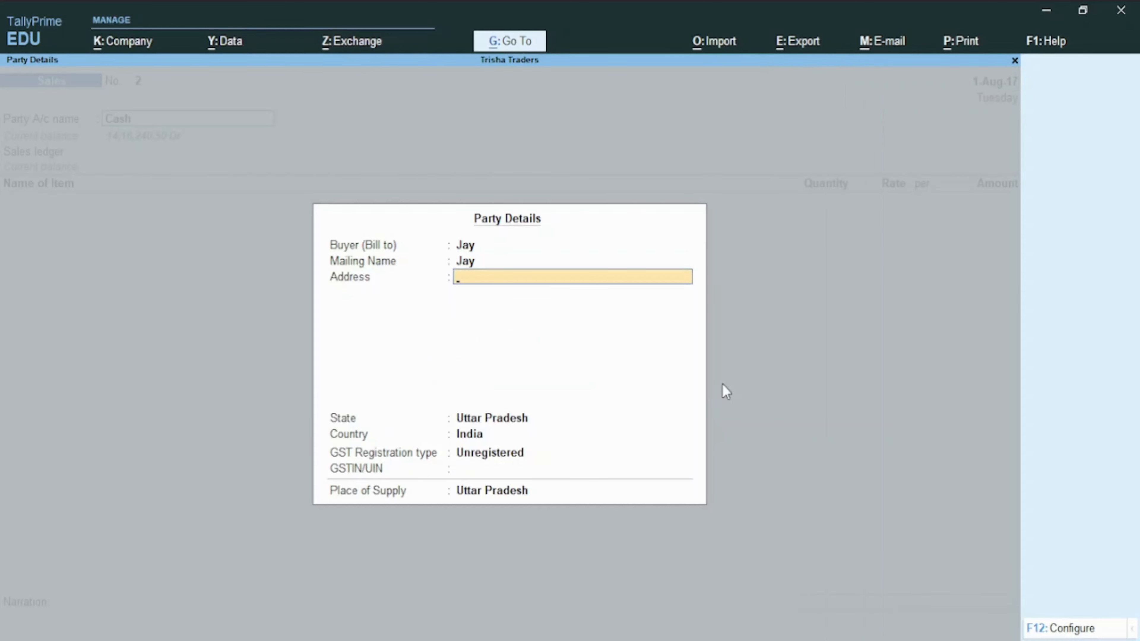
key("Return")
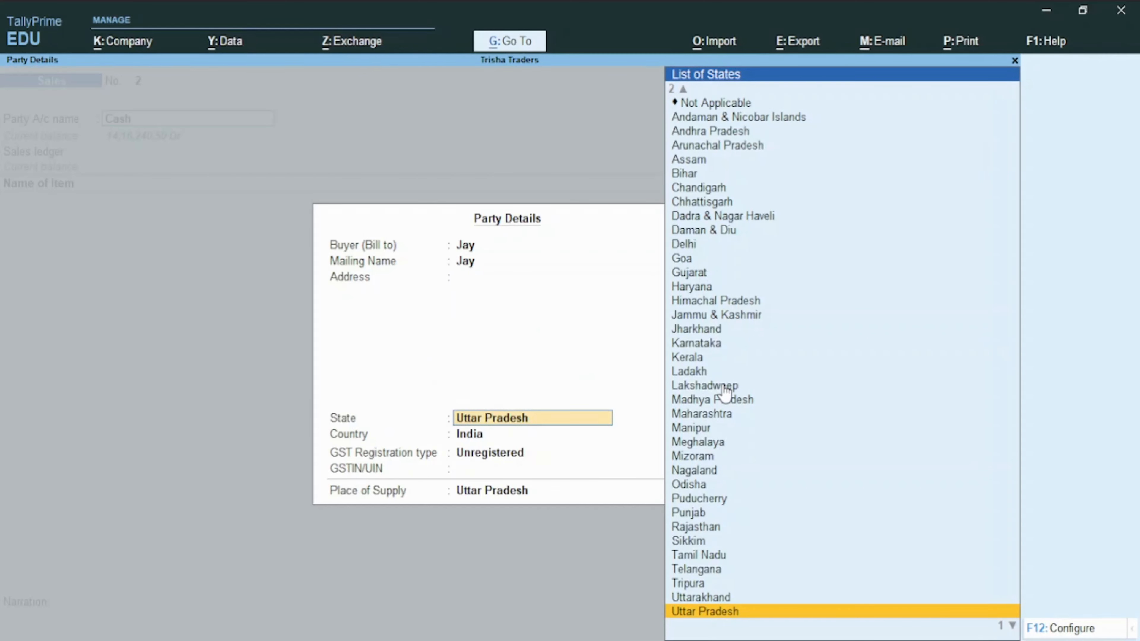
Set the buyer's state to Telangana and GST registration type to Consumer, and accept the party details.
key("Up")
key("Up")
key("Up")
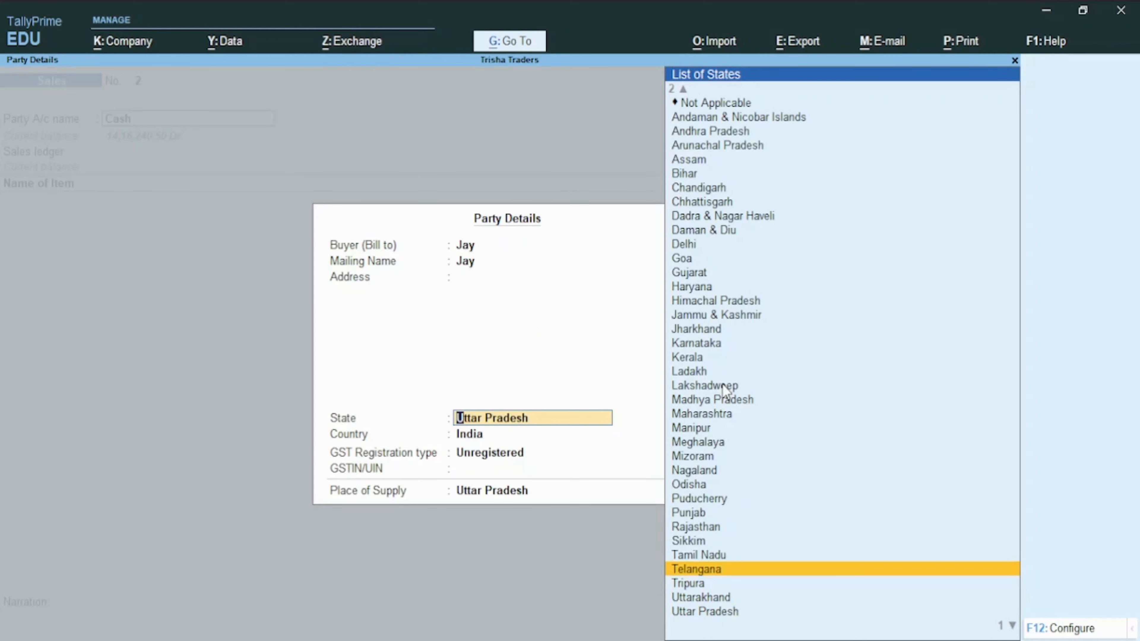
key("Return")
key("Up")
key("Up")
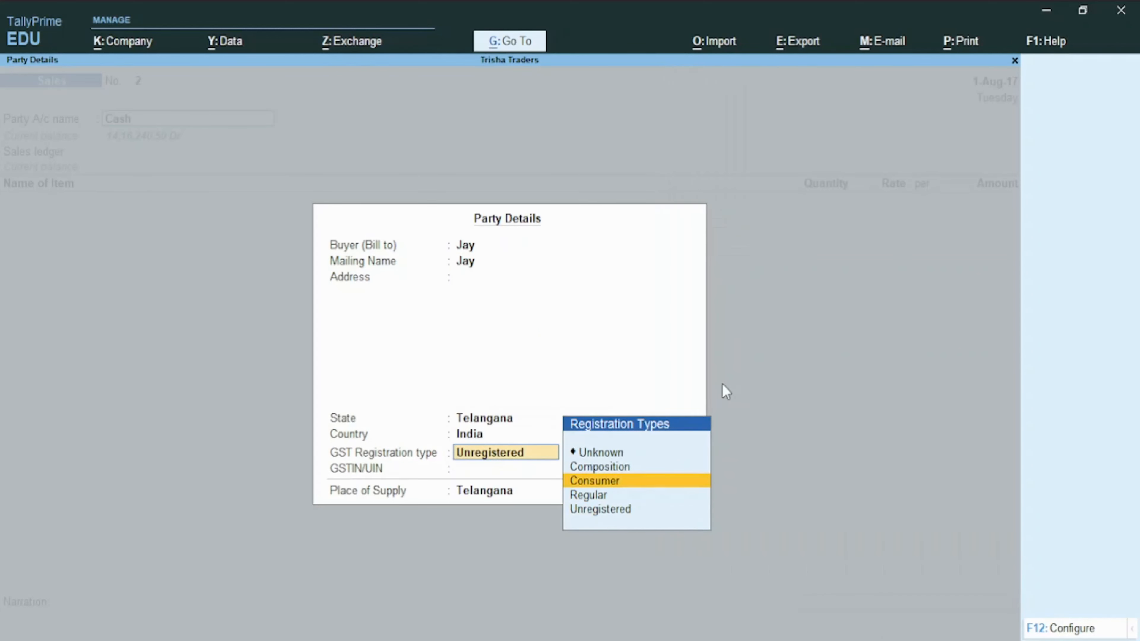
key("Return")
key("Return")
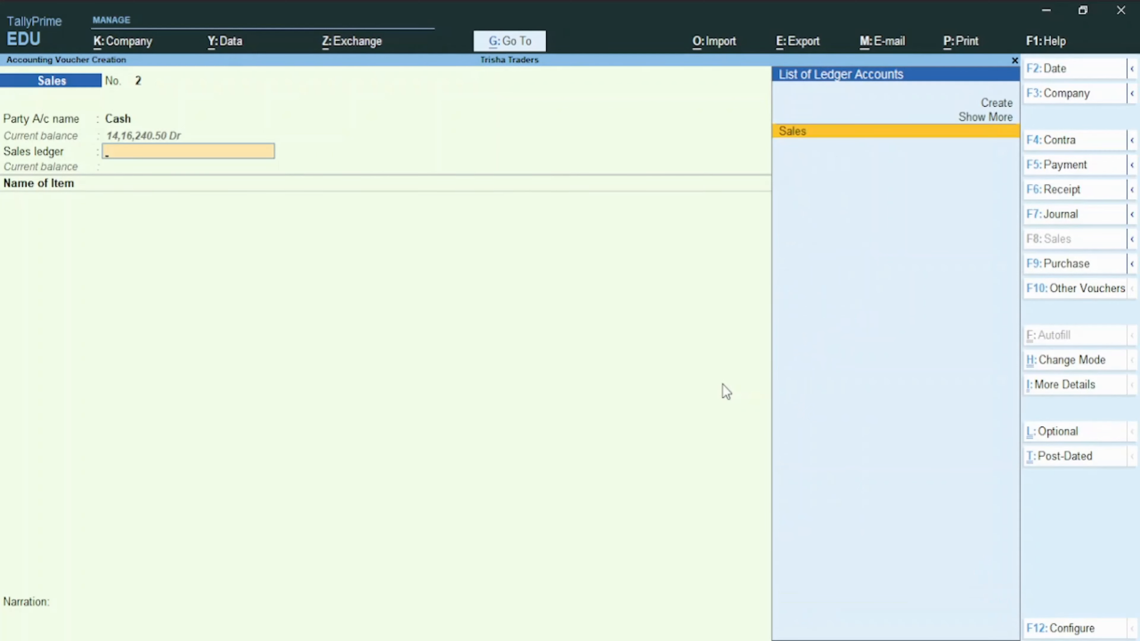
Choose the Sales ledger and add stock item B2 with tracking number Not Applicable, quantity 1 Pcs and rate 1,100.
key("Return")
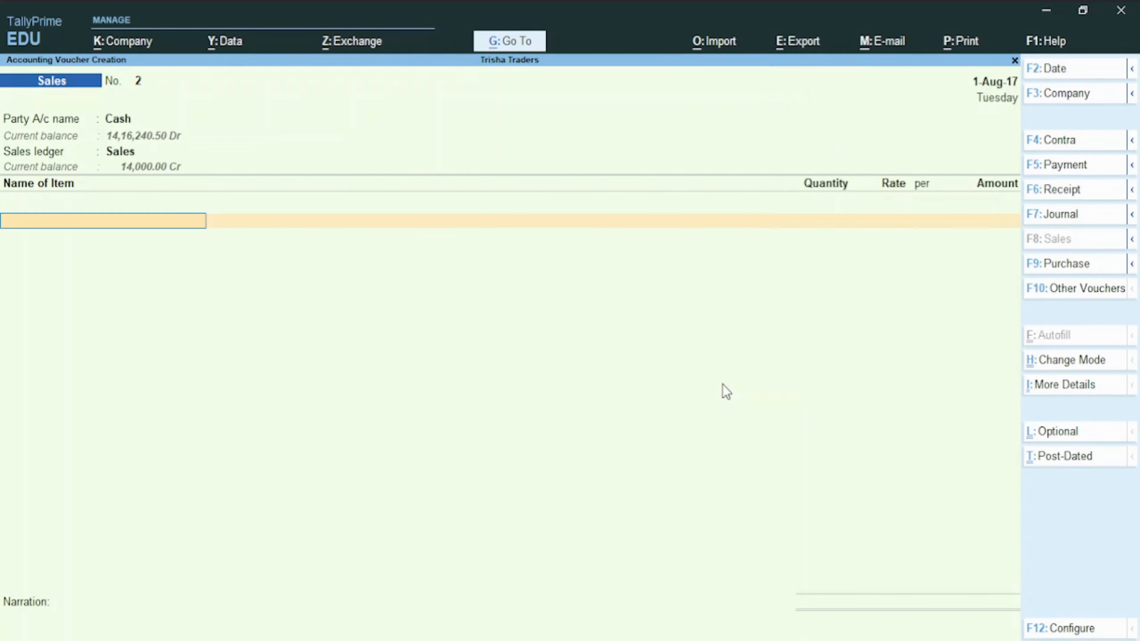
type("B2")
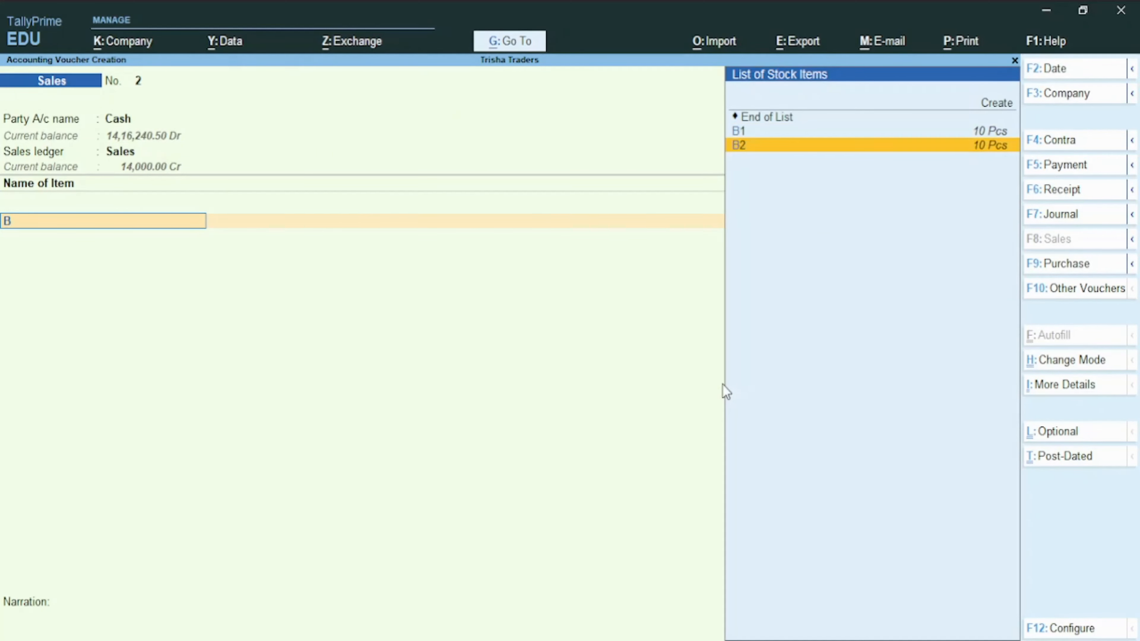
key("Return")
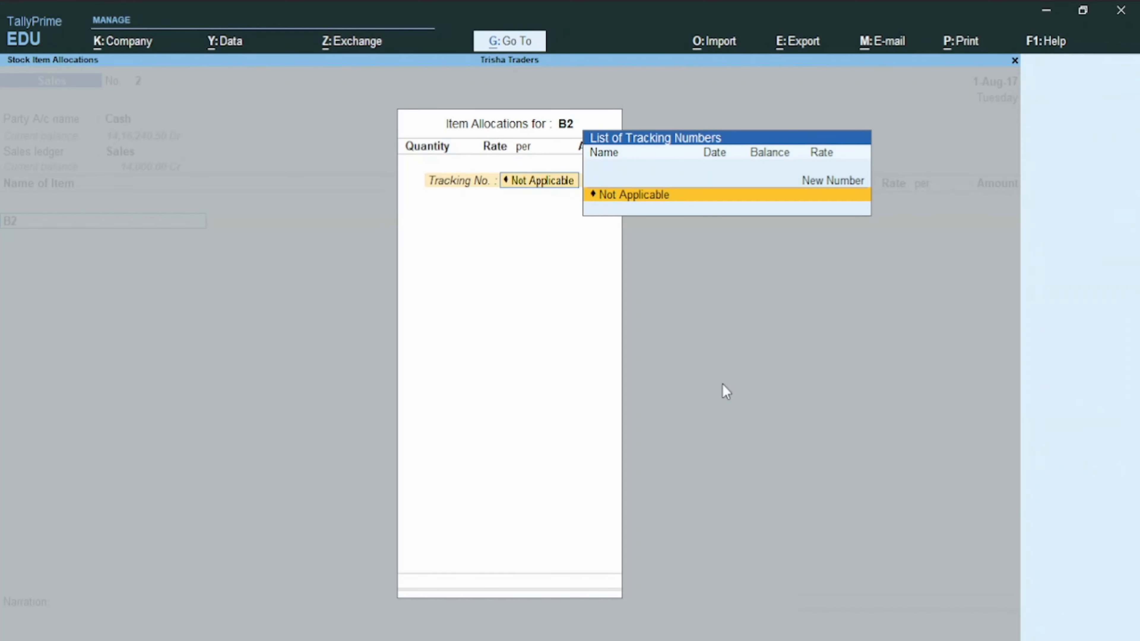
key("Return")
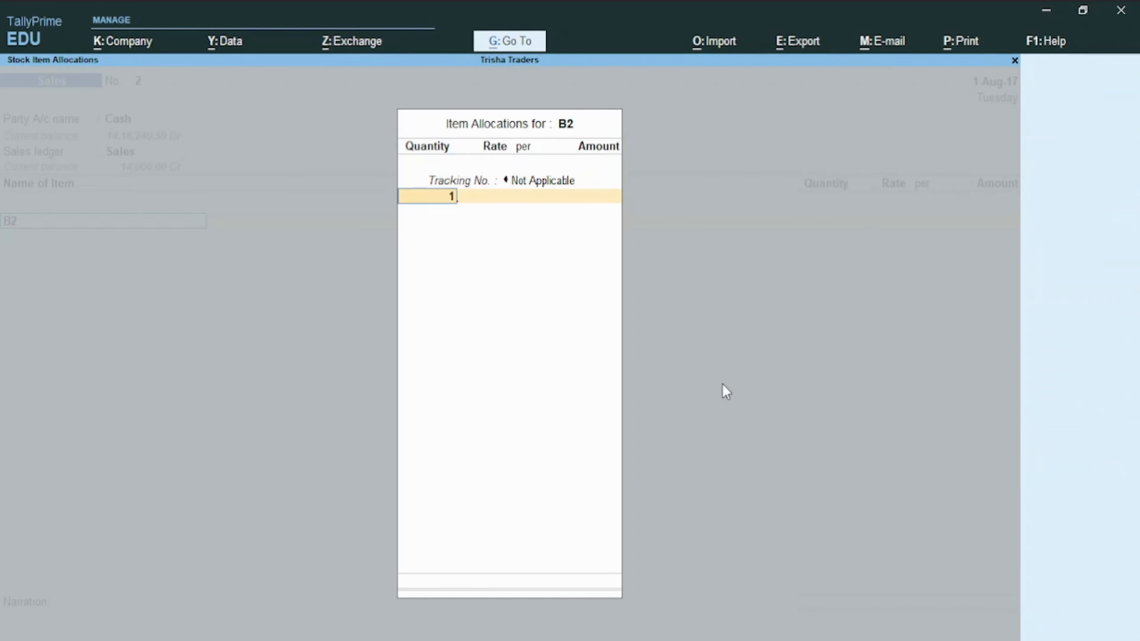
key("Return")
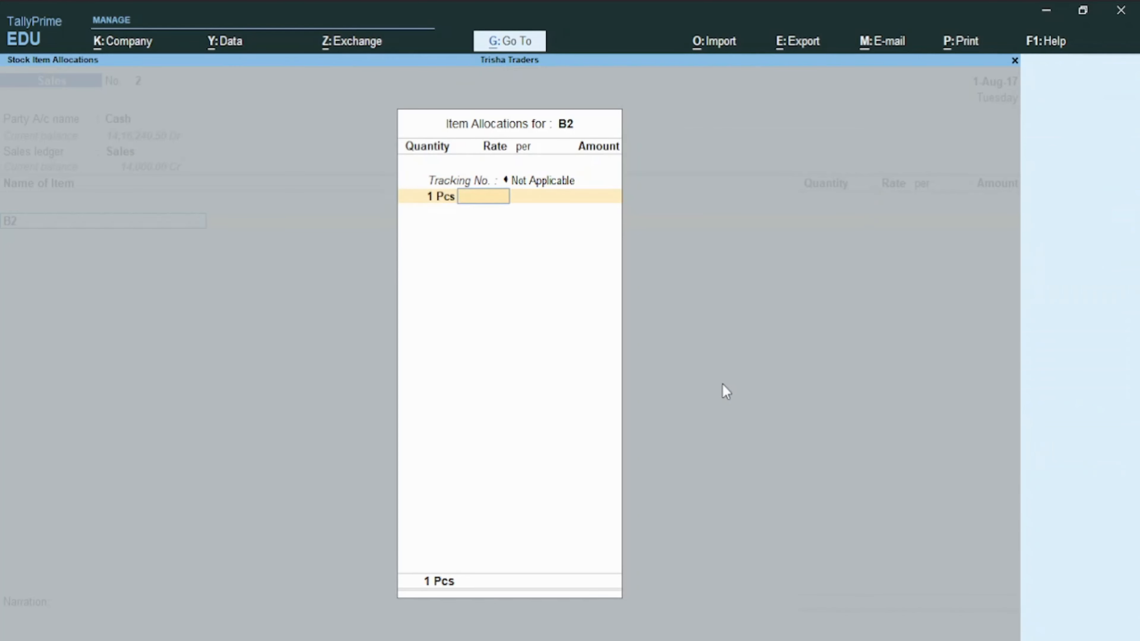
type("1100")
key("Return")
key("Return")
key("Return")
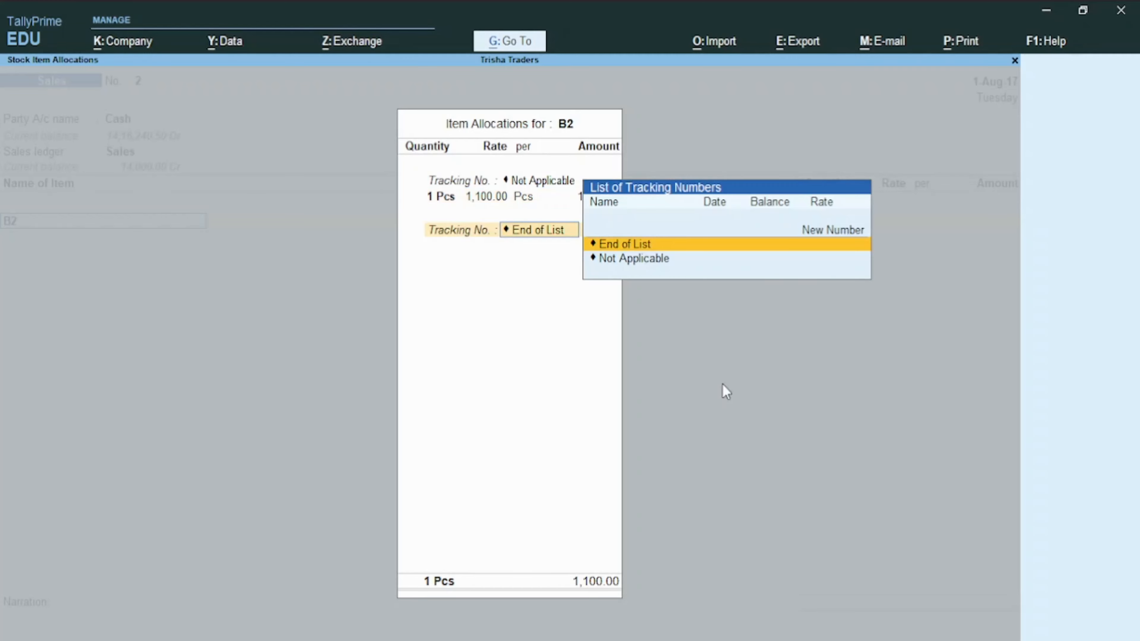
key("Return")
key("Return")
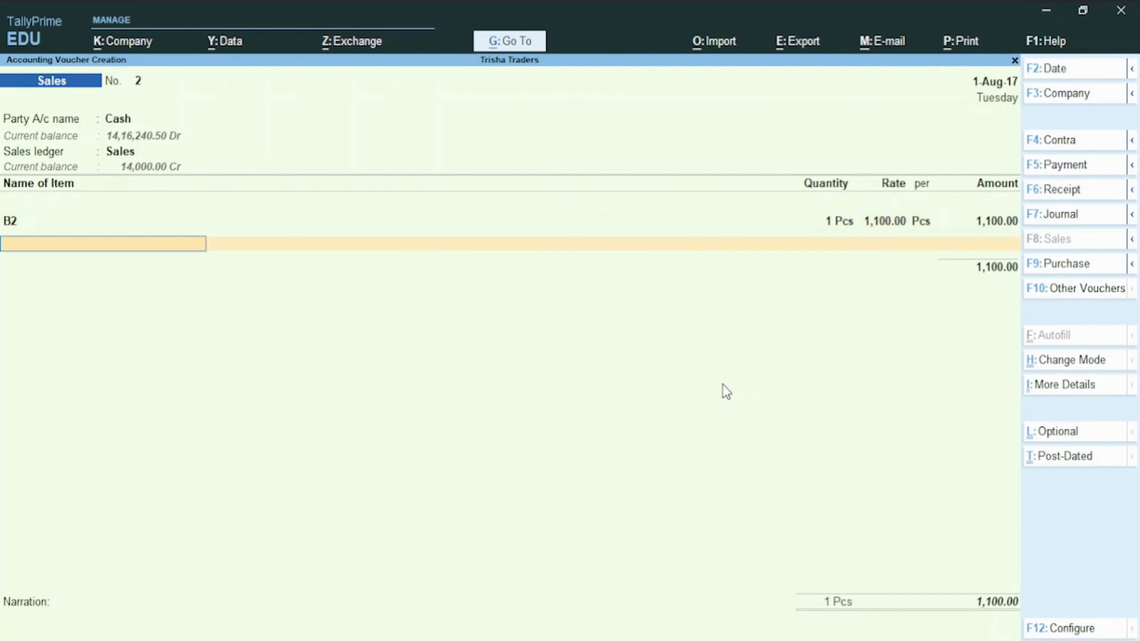
End the stock item lines and add the IGST ledger below item B2.
key("Return")
type("I")
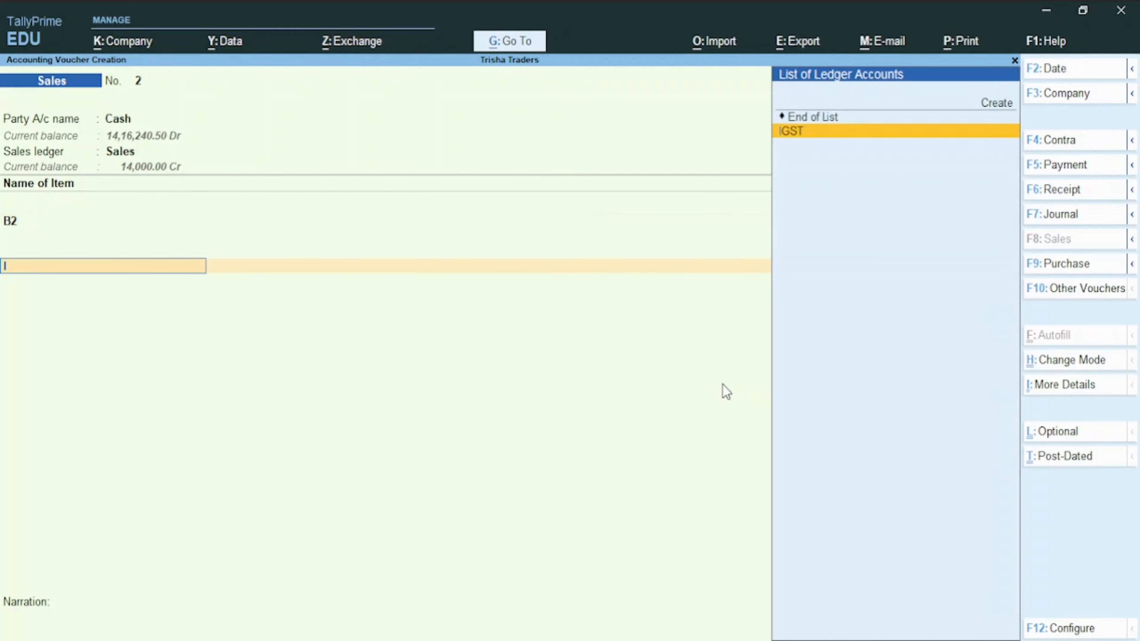
key("Return")
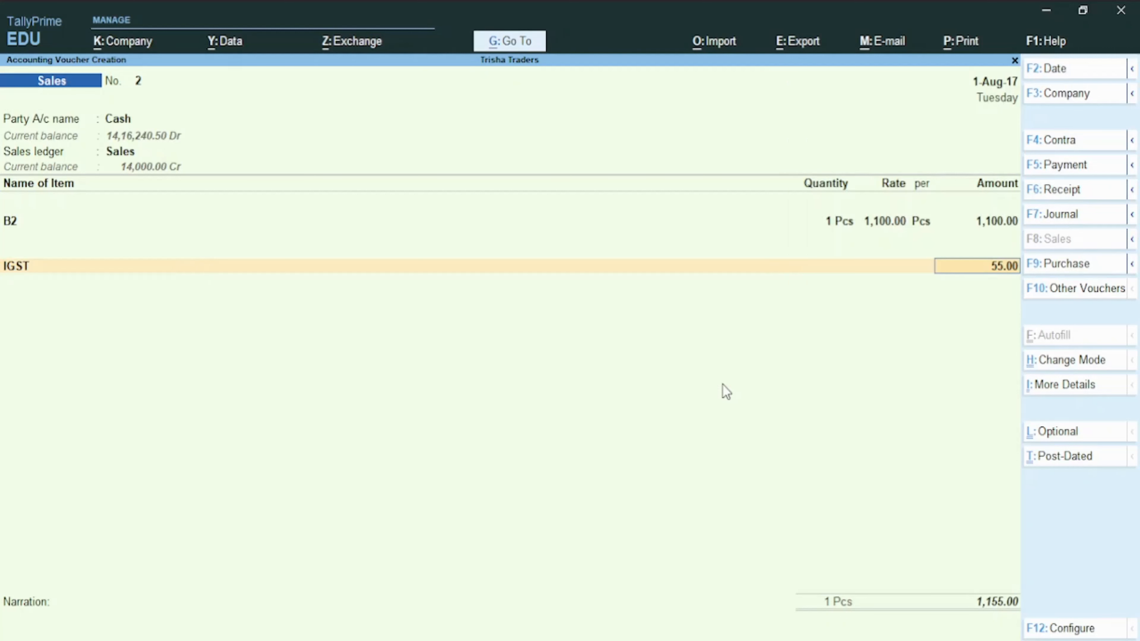
key("Return")
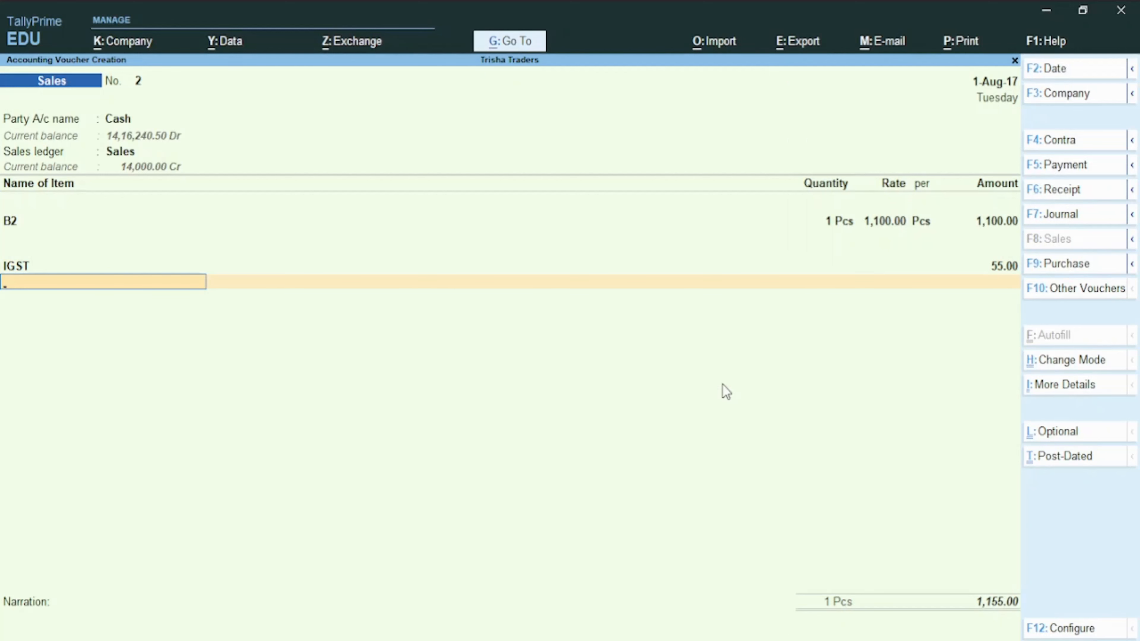
Preview the voucher's Tax Invoice at enlarged zoom and examine its buyer, item and Integrated Tax breakdown.
key("alt")
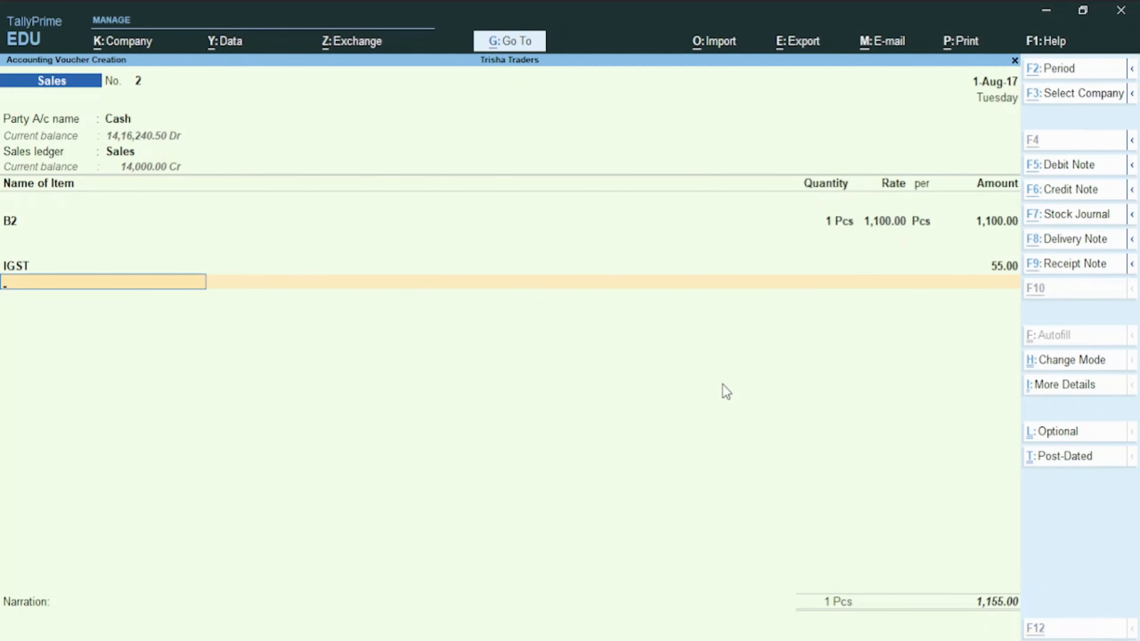
key("alt+p")
key("Return")
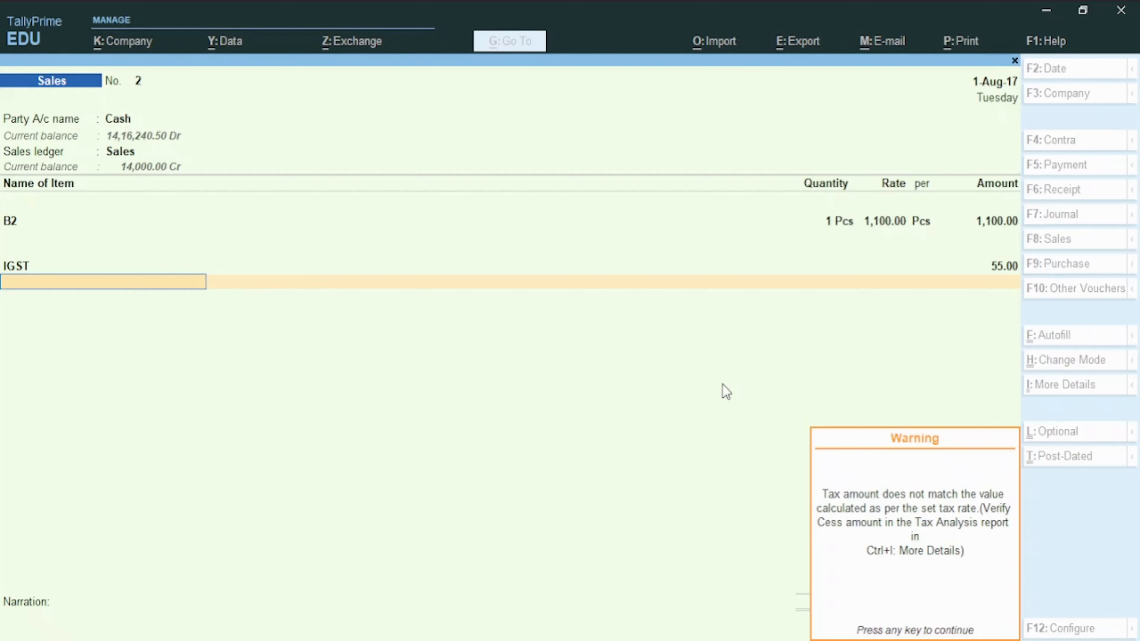
key("Return")
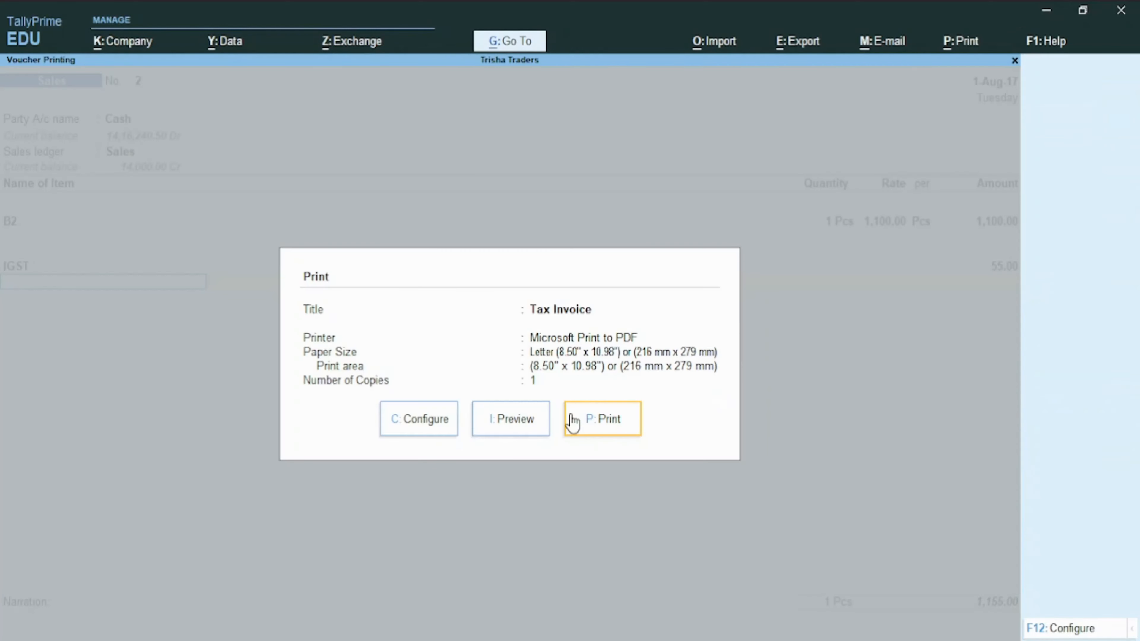
left_click(527, 417)
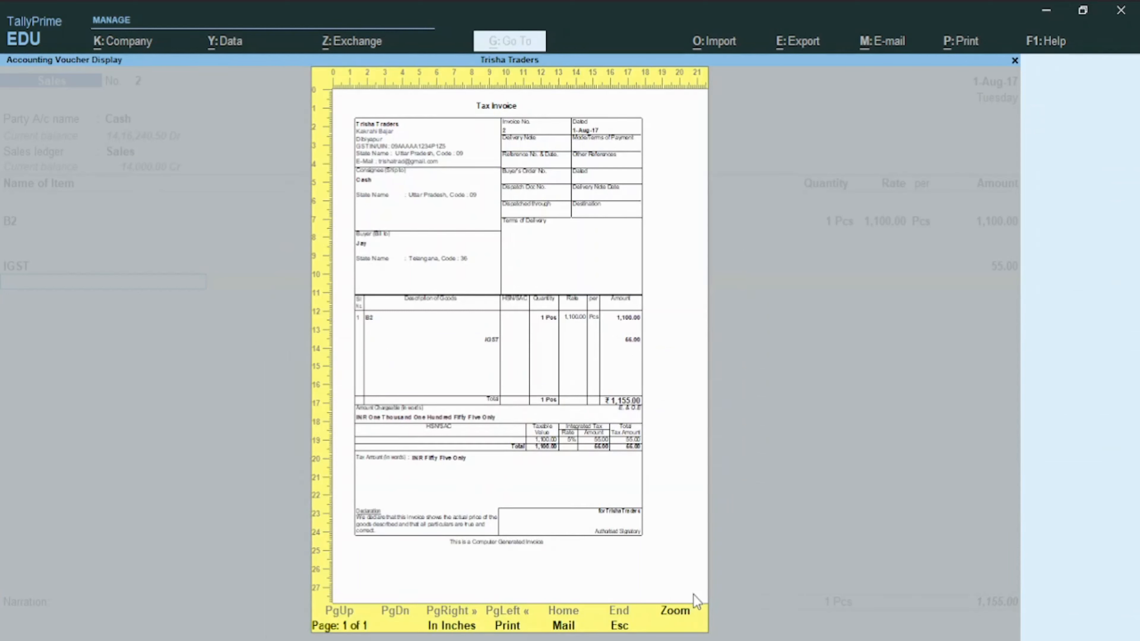
left_click(680, 622)
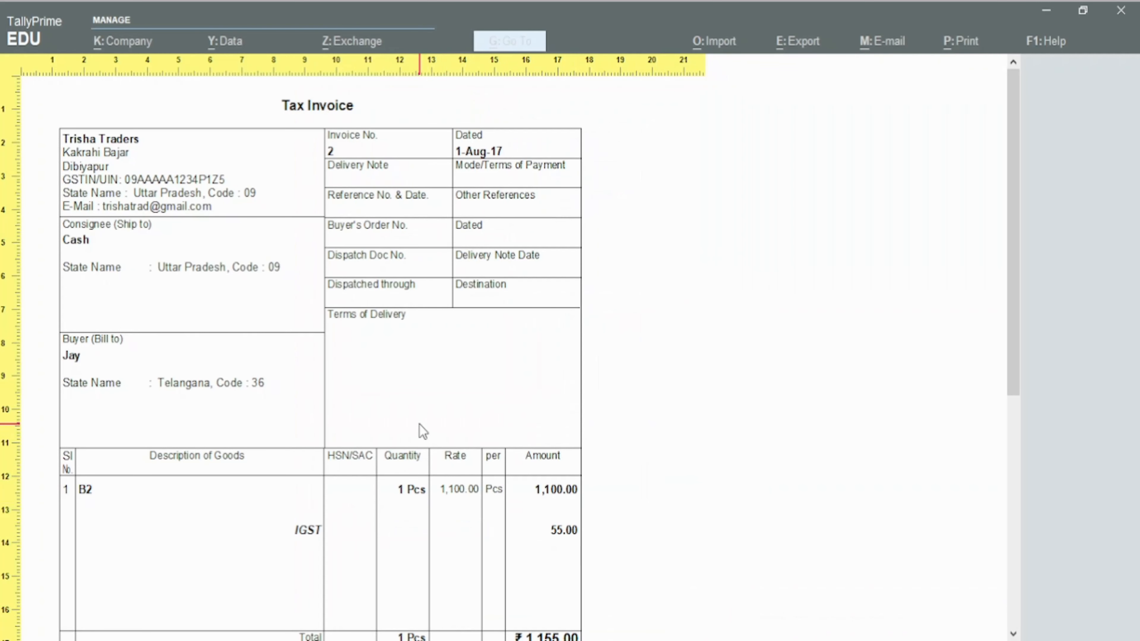
left_click_drag(1010, 255, 1023, 441)
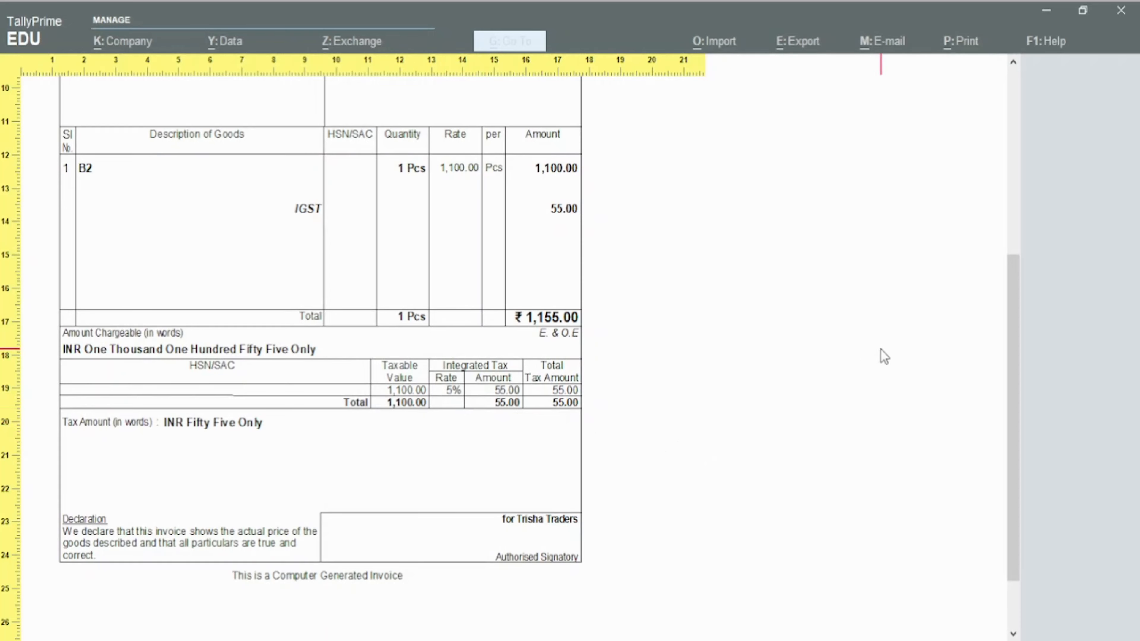
key("Escape")
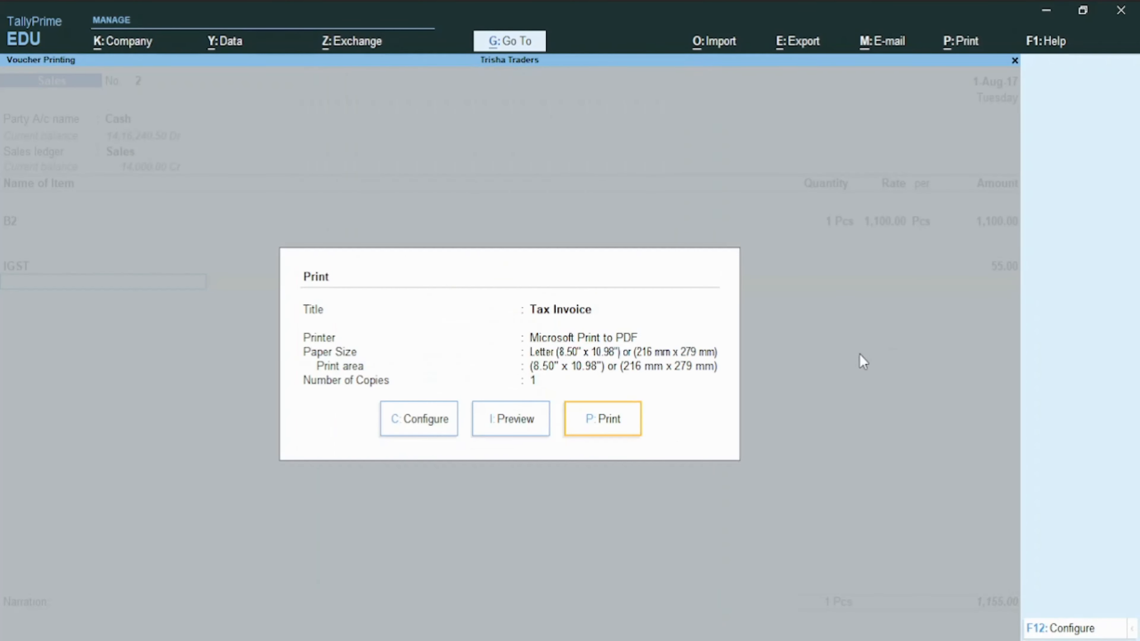
key("Escape")
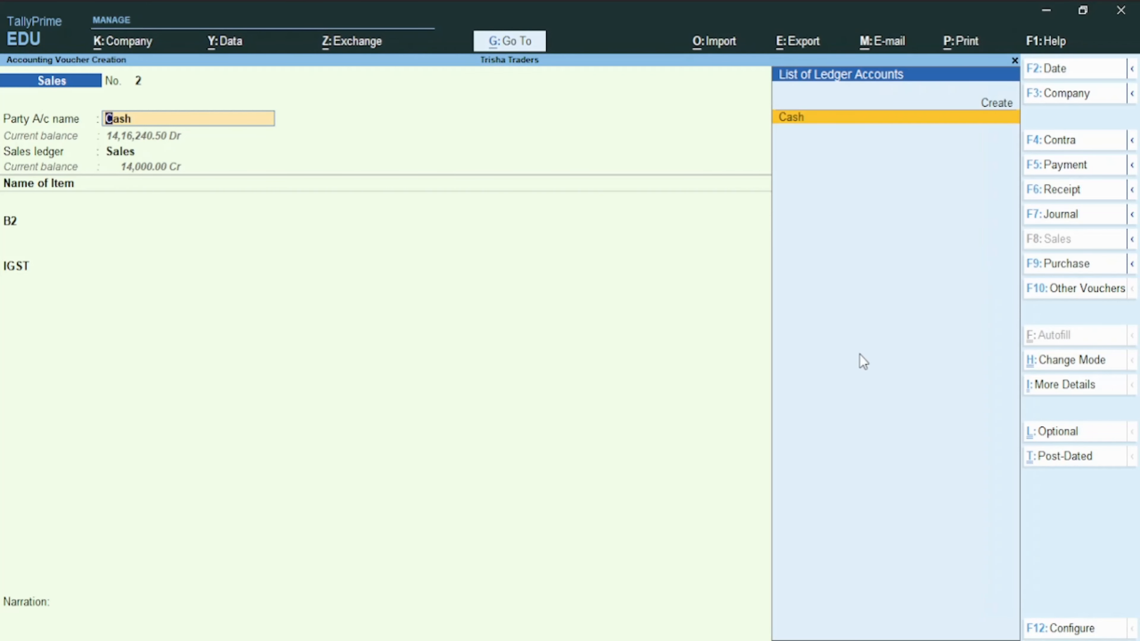
Change item B2's rate to 1,000 in the sales voucher, keeping the existing party, dispatch and sales ledger entries.
key("Return")
key("Return")
key("Return")
key("Return")
key("Return")
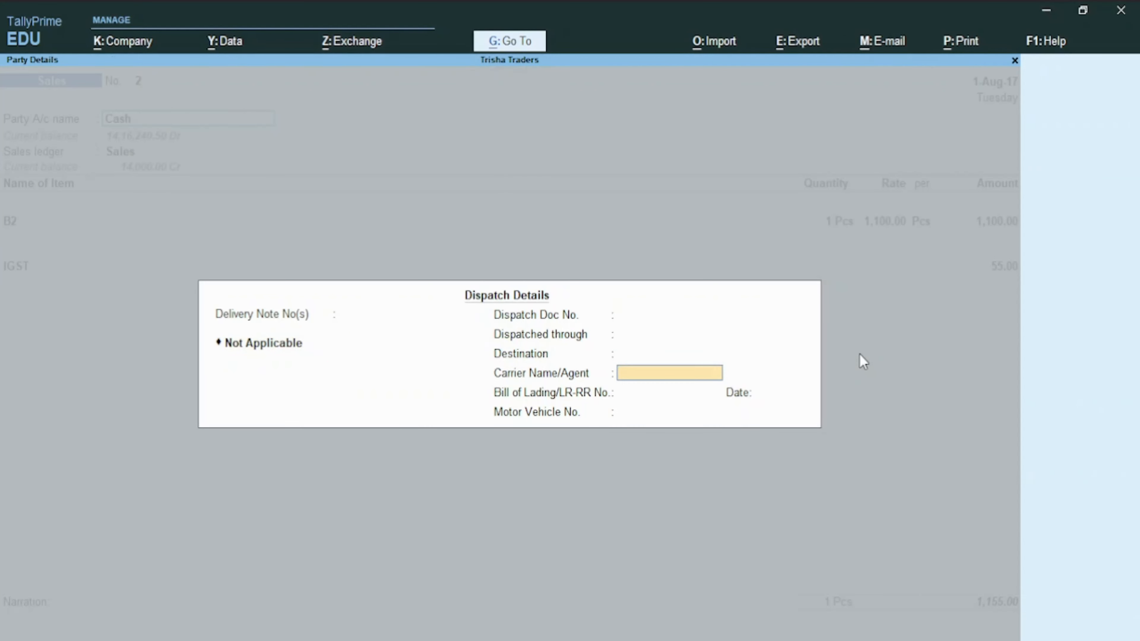
key("Return")
key("Return")
key("Return")
key("Return")
key("Return")
key("Return")
key("Return")
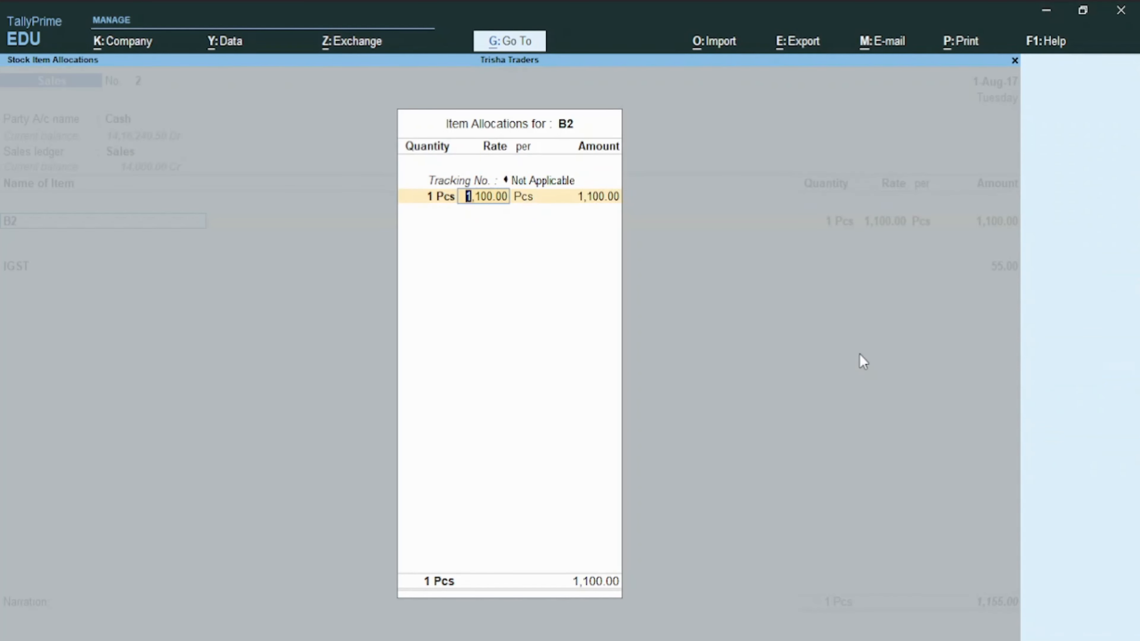
type("100")
key("Return")
key("Return")
key("Return")
key("Return")
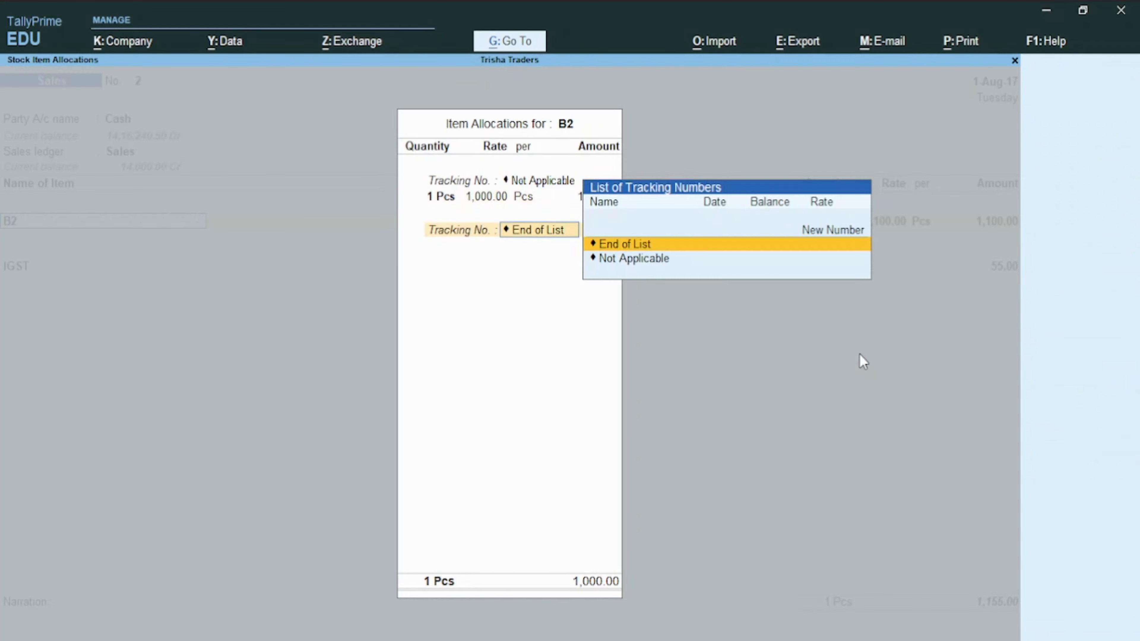
key("Return")
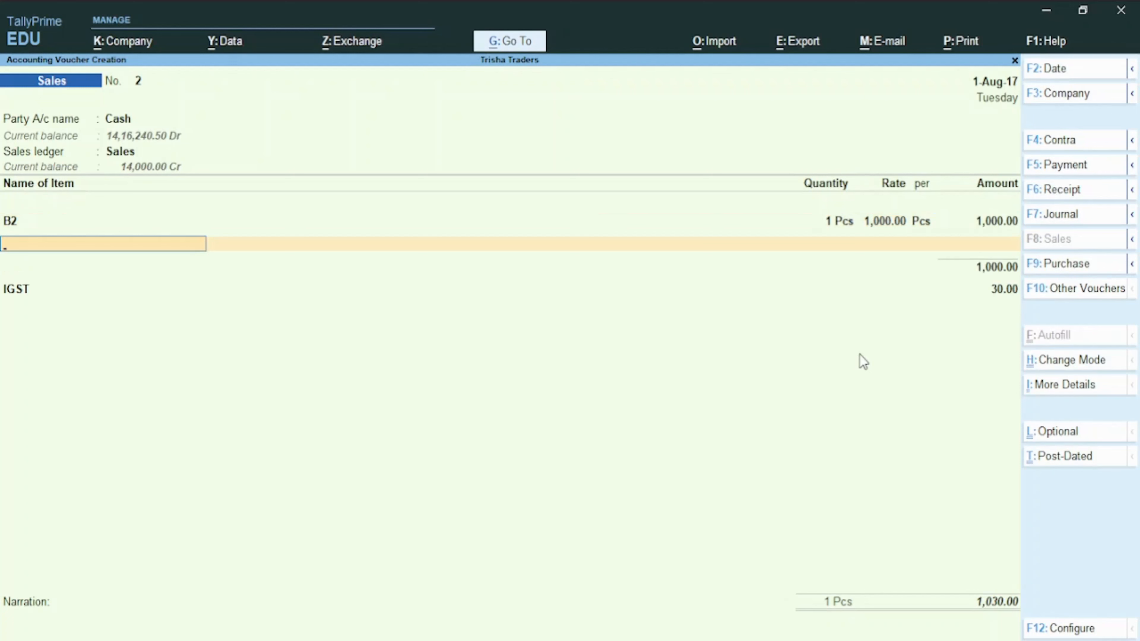
Keep the IGST ledger line with its recalculated amount and end the ledger entries.
key("Return")
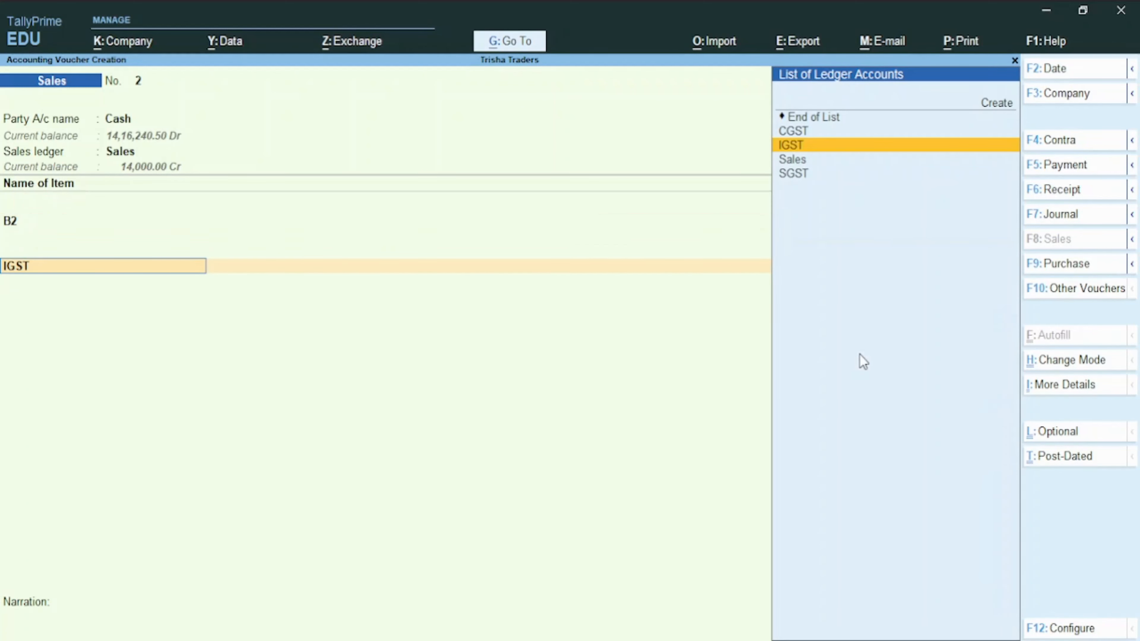
key("Return")
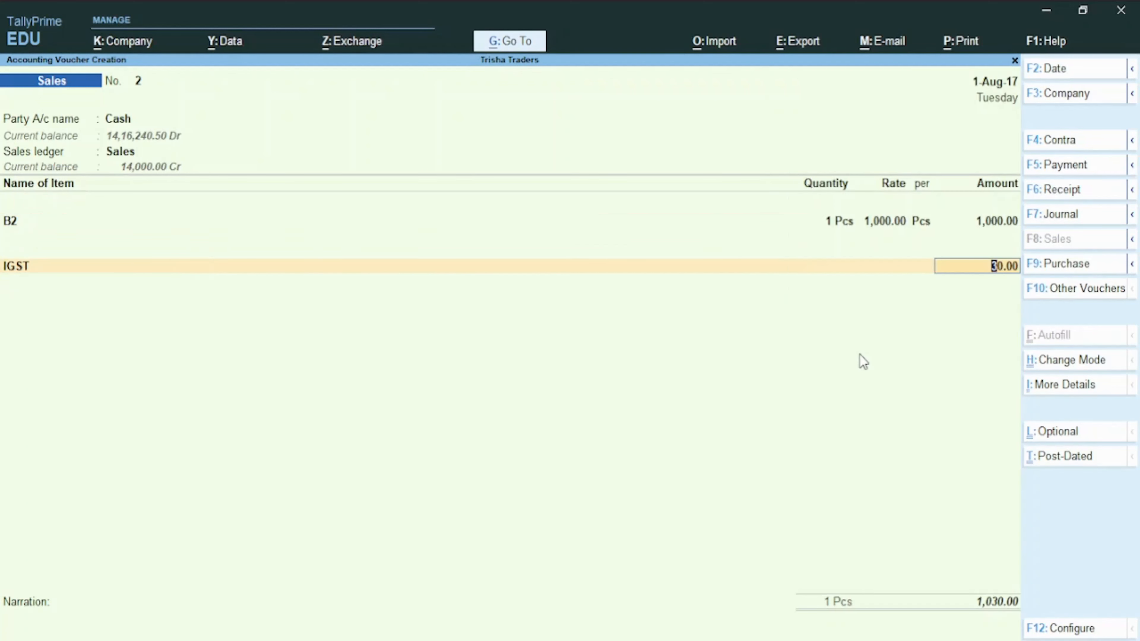
key("Return")
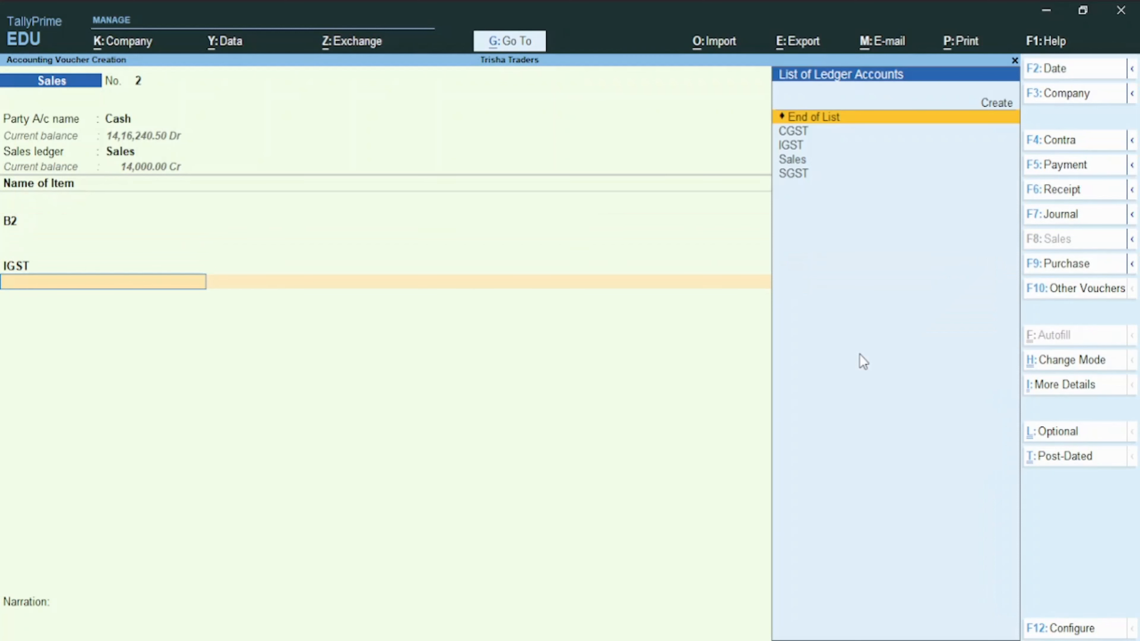
key("Return")
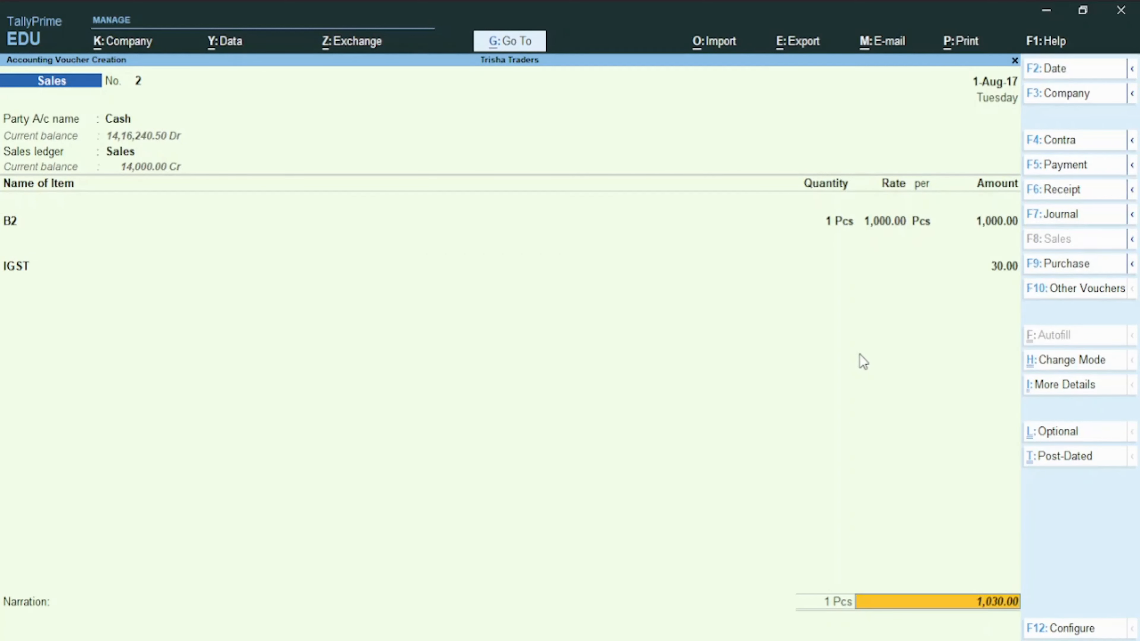
Preview the Tax Invoice again at enlarged zoom and examine the Integrated Tax rate and amount for B2 at 1,000.
key("alt+p")
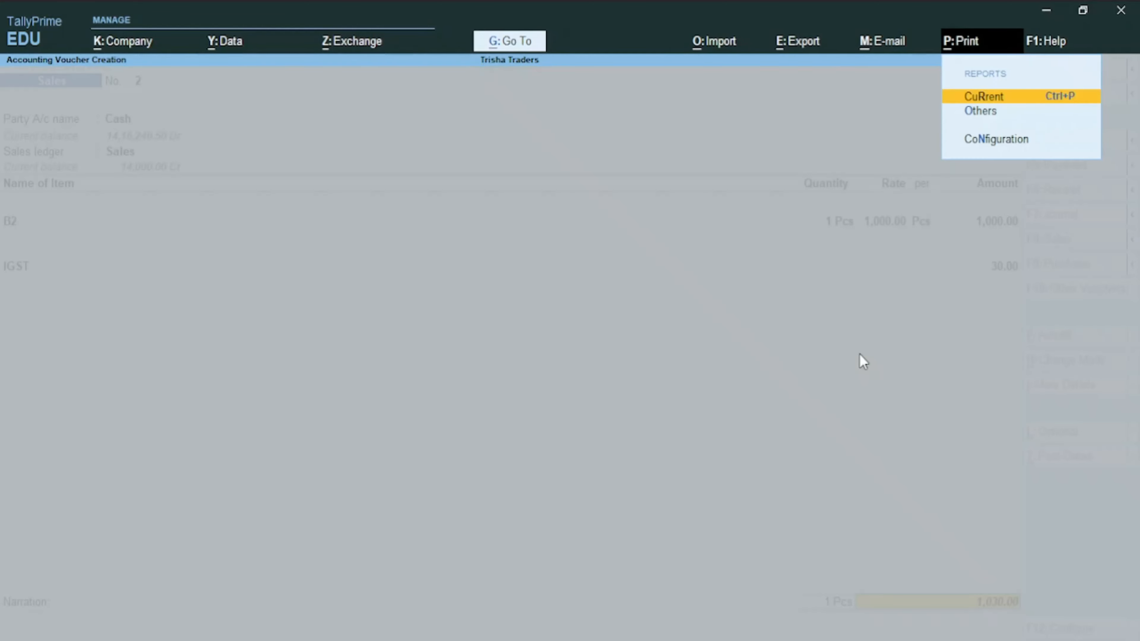
key("Return")
key("Return")
left_click(530, 427)
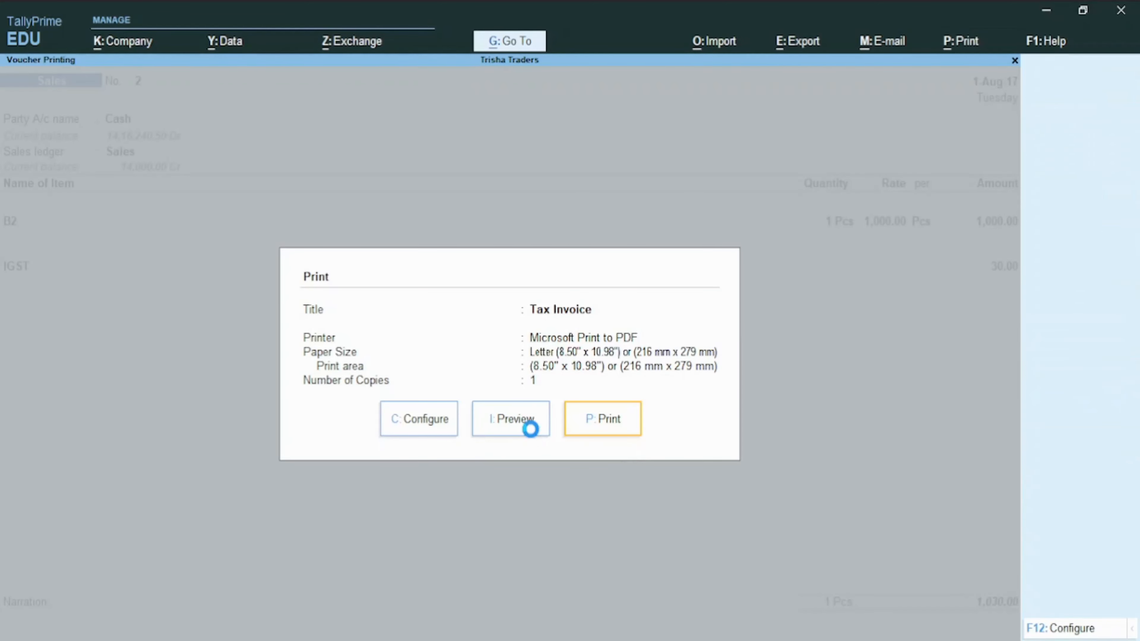
left_click(667, 603)
left_click_drag(1009, 234, 1012, 459)
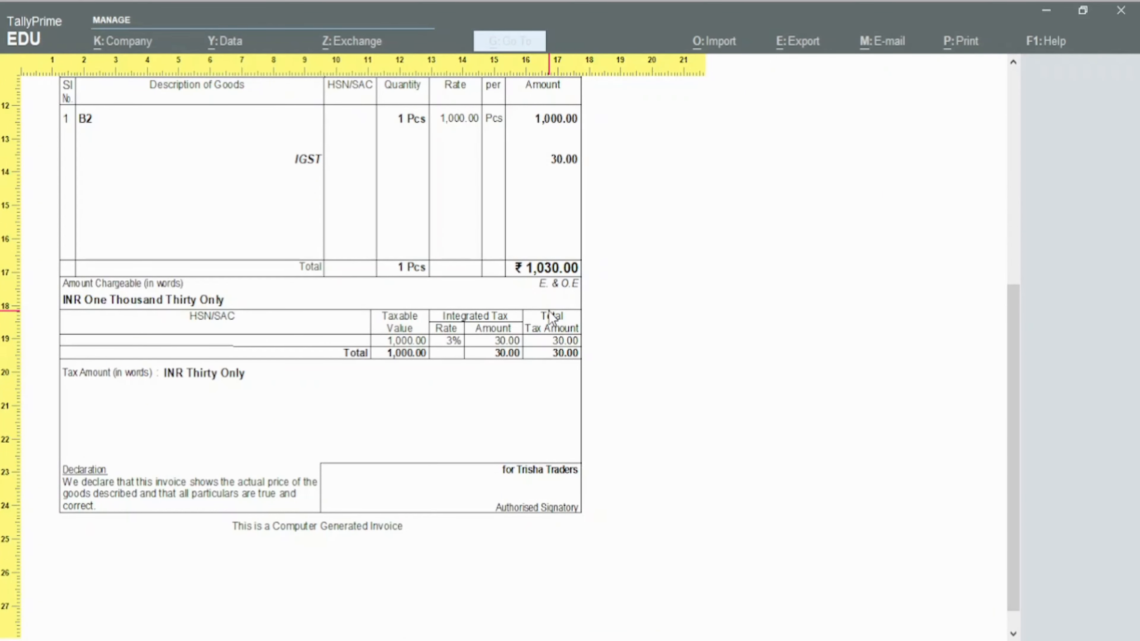
key("Escape")
key("Escape")
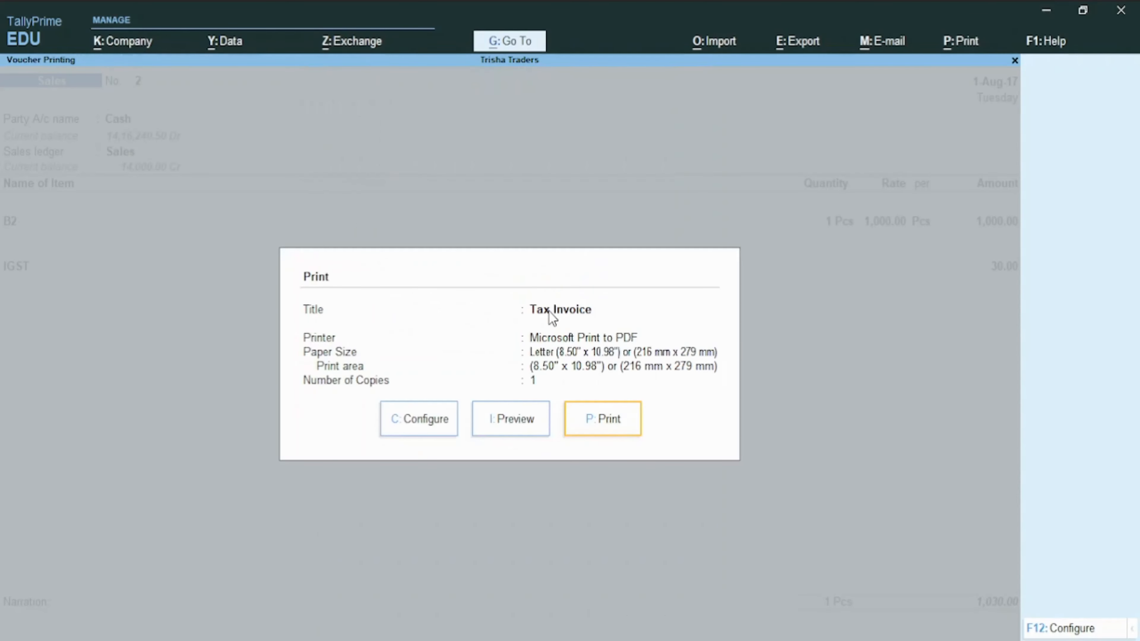
key("Escape")
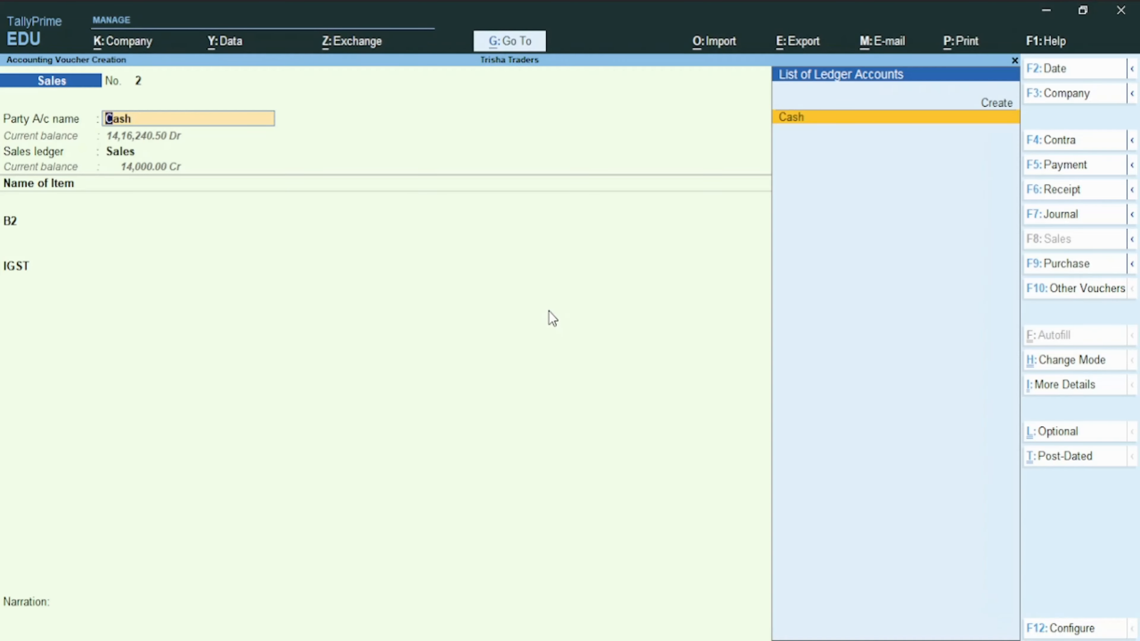